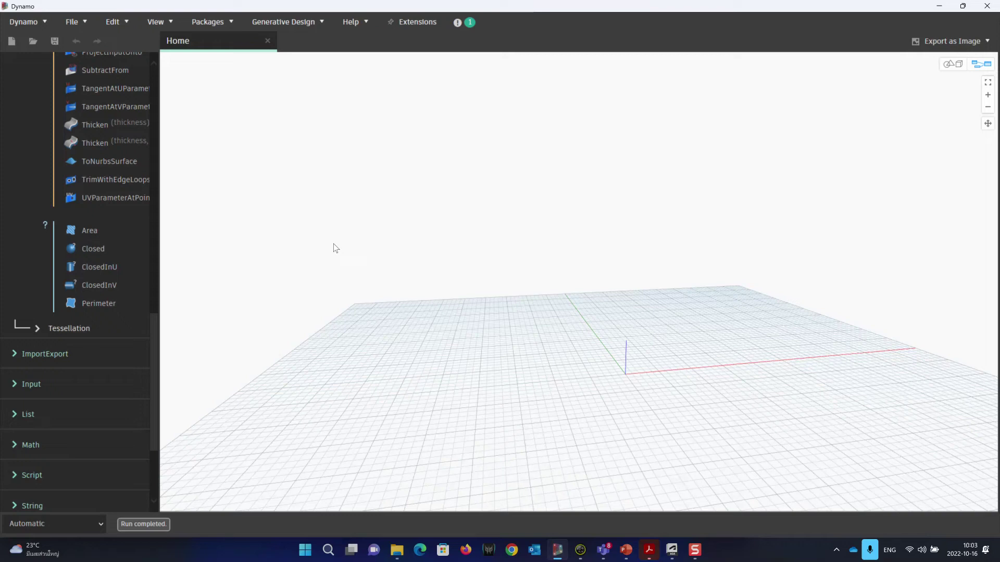
Search the node library for a slider and place a Number Slider node in the upper-left area of the workspace
right_click(298, 245)
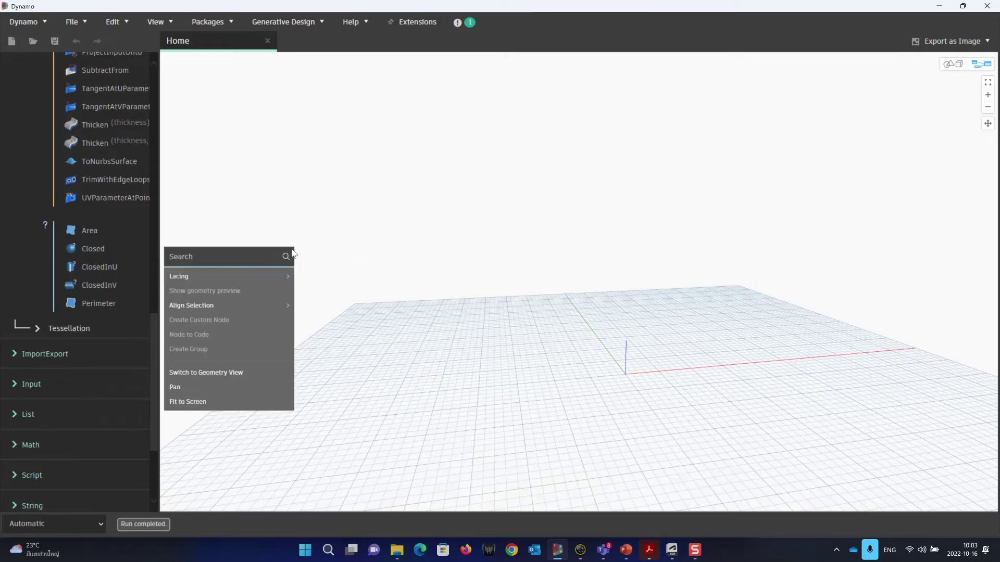
type("slider")
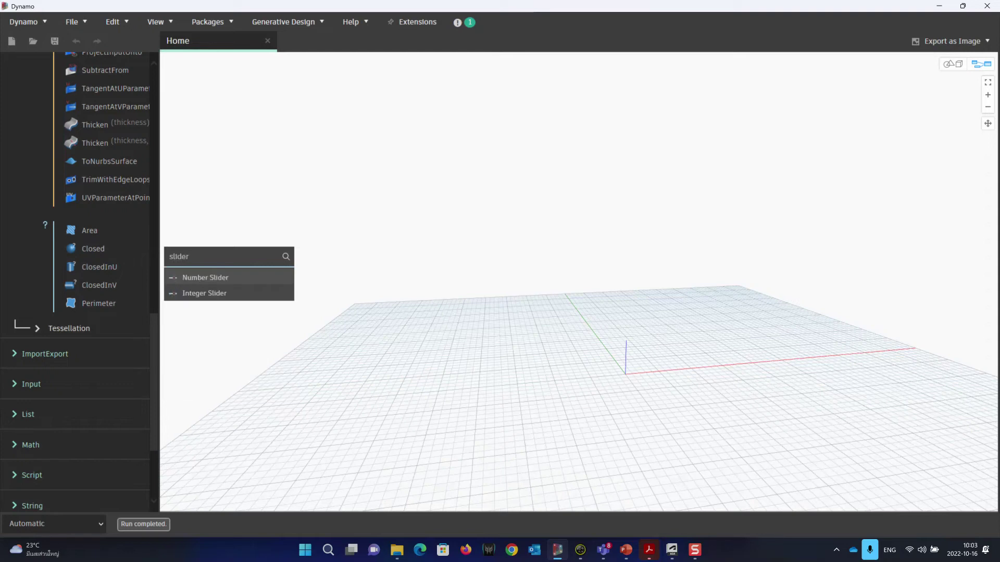
left_click(211, 281)
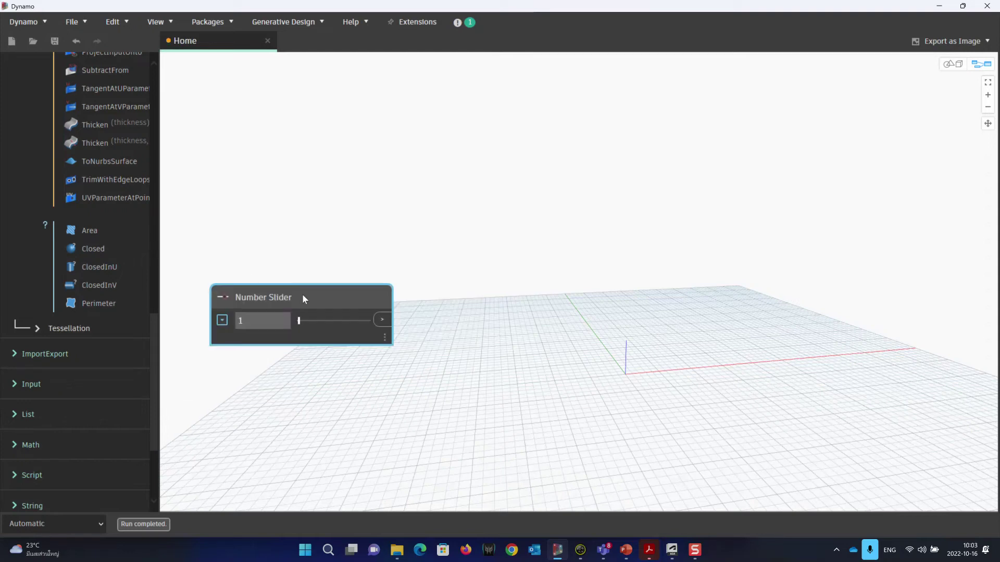
left_click_drag(302, 294, 287, 215)
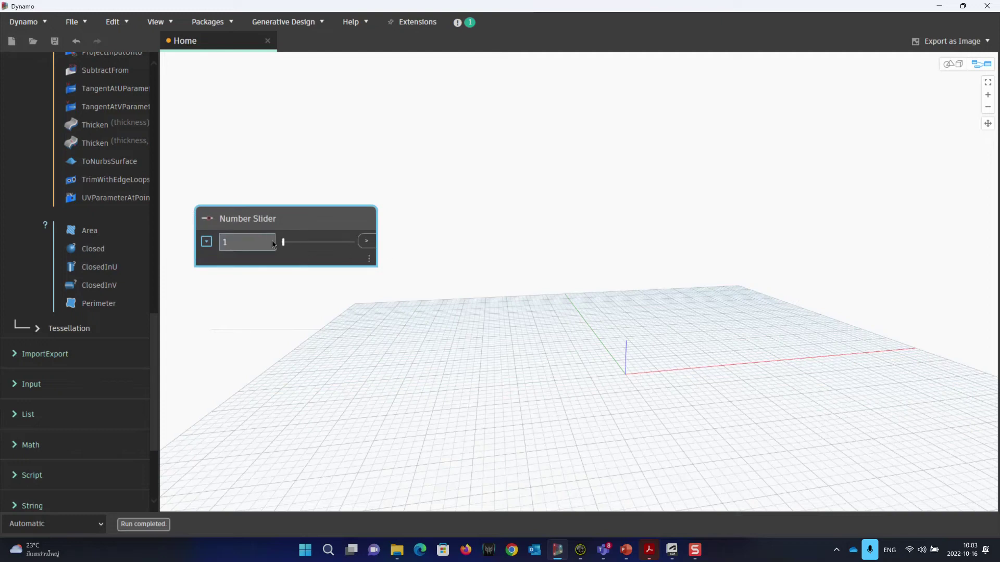
Expand the Number Slider's range settings, set its step to 0.01, and slide its value to 0
left_click(207, 242)
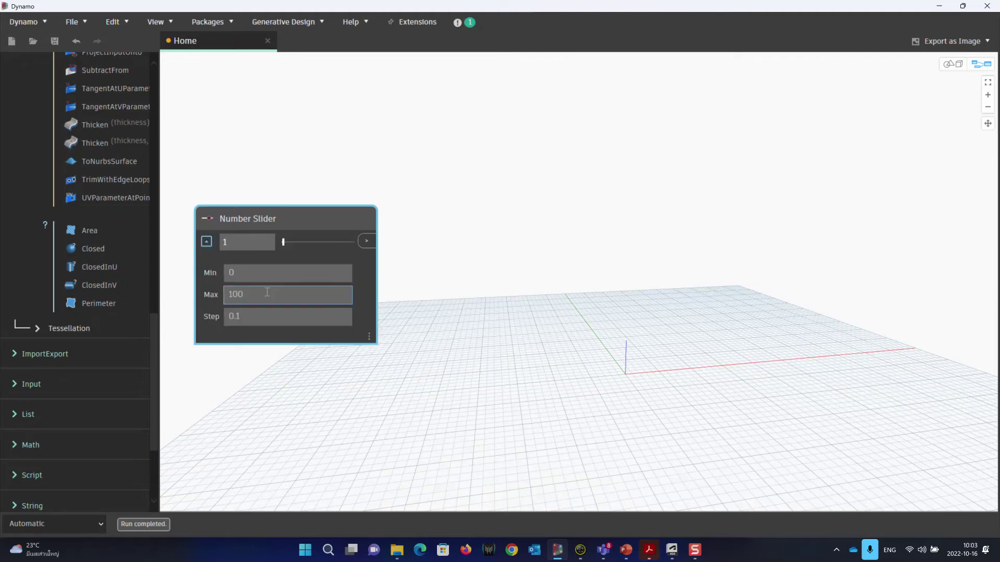
left_click(261, 320)
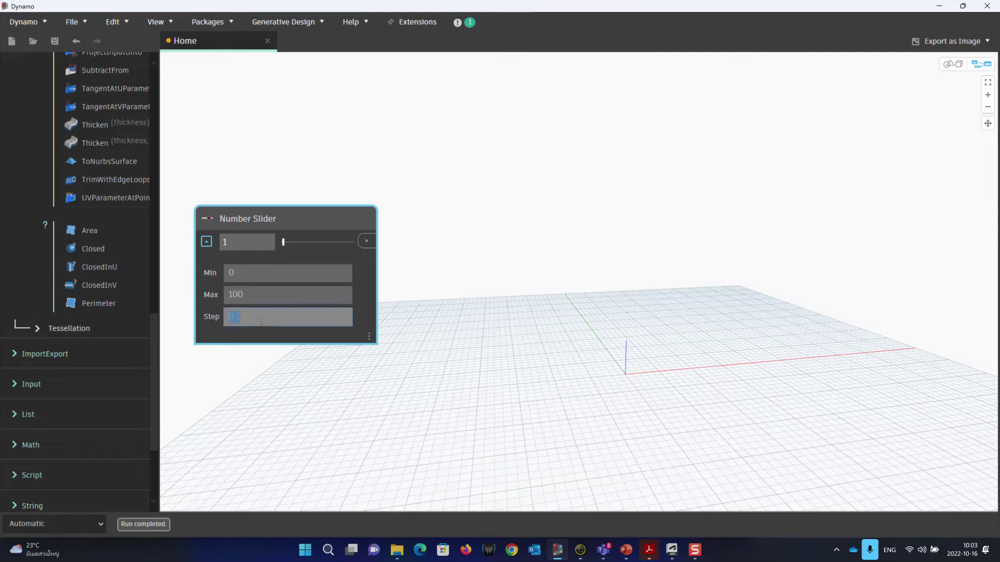
type("0.")
left_click(289, 272)
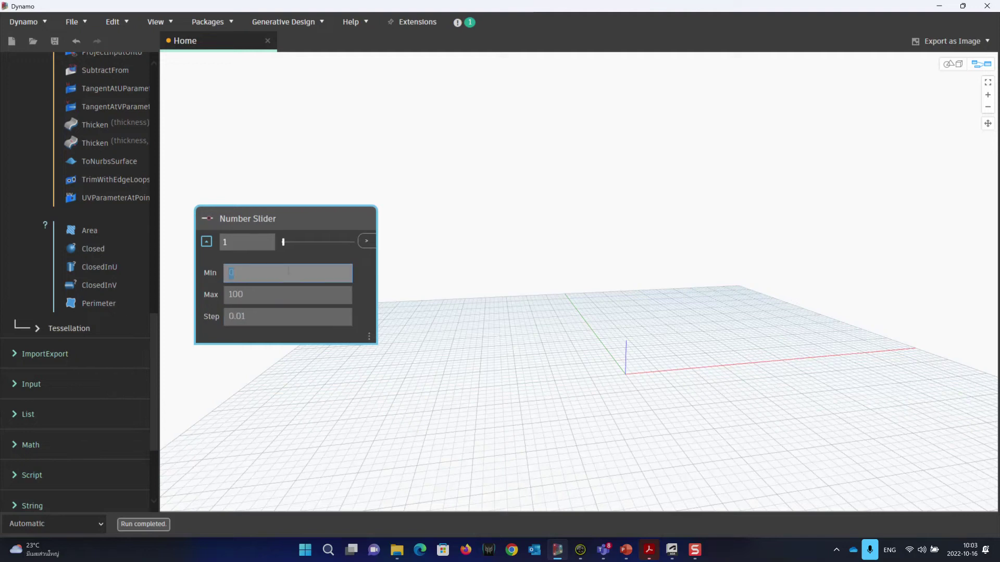
left_click_drag(281, 243, 256, 252)
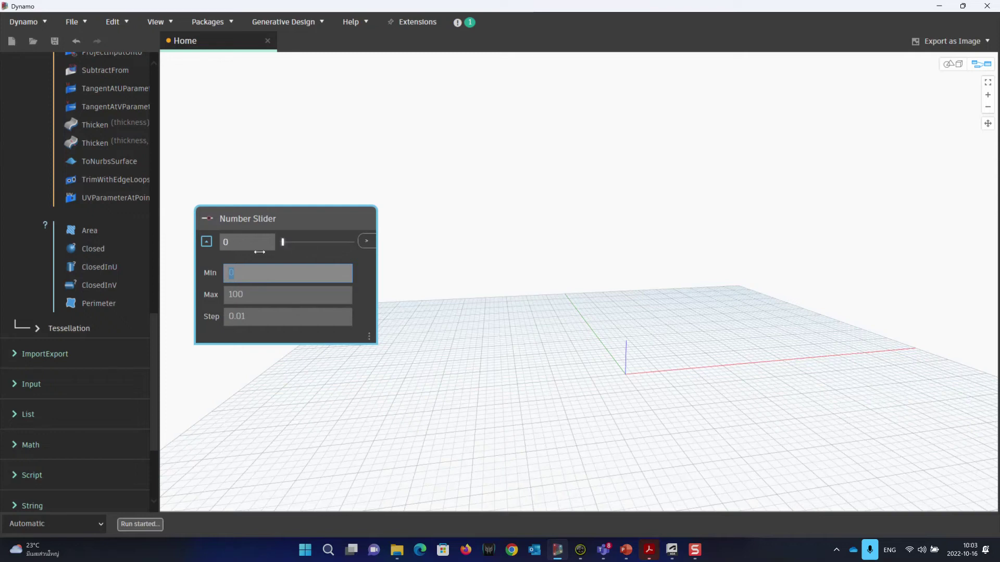
Shift the Number Slider node slightly up and rename it as x
double_click(283, 209)
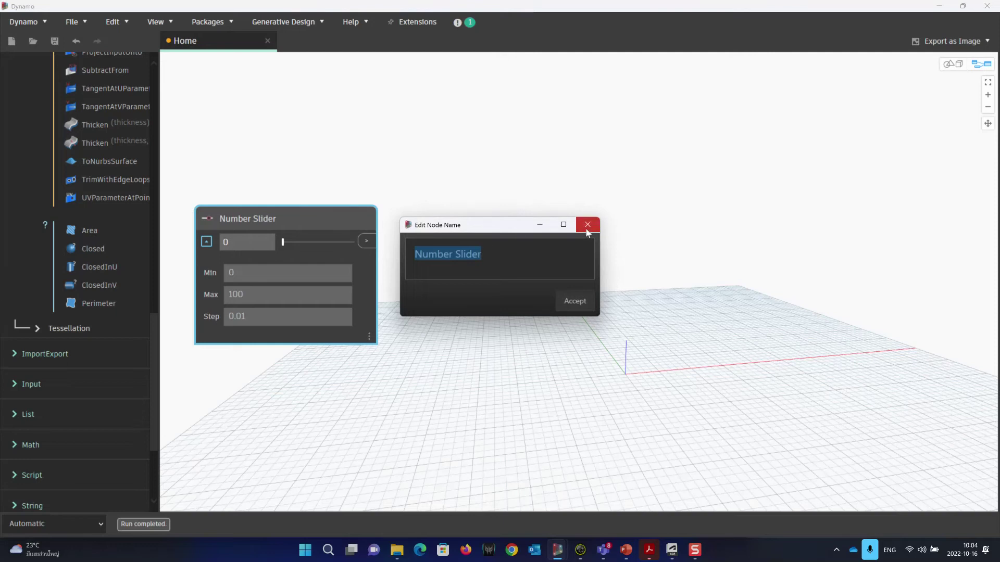
left_click(586, 229)
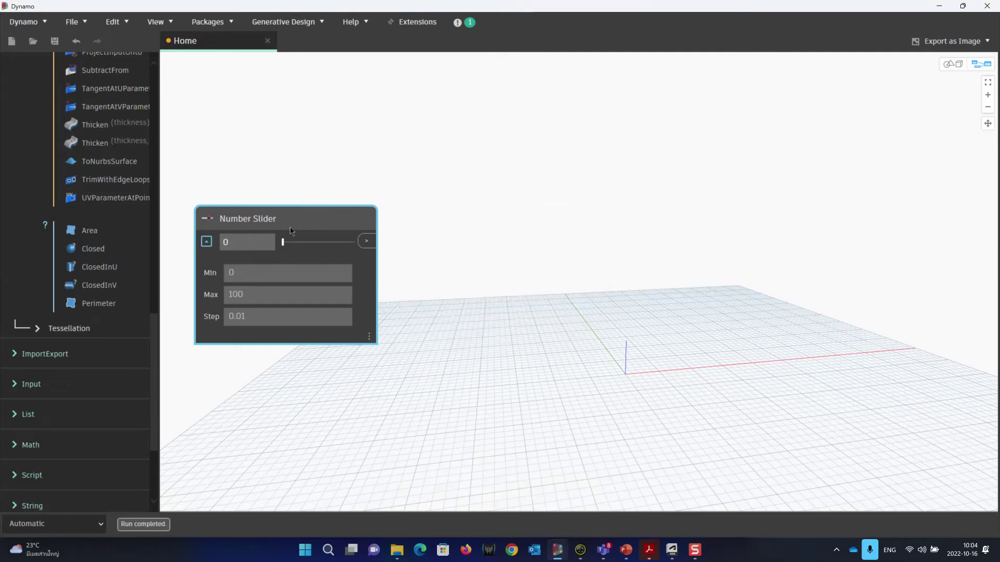
left_click_drag(290, 230, 302, 218)
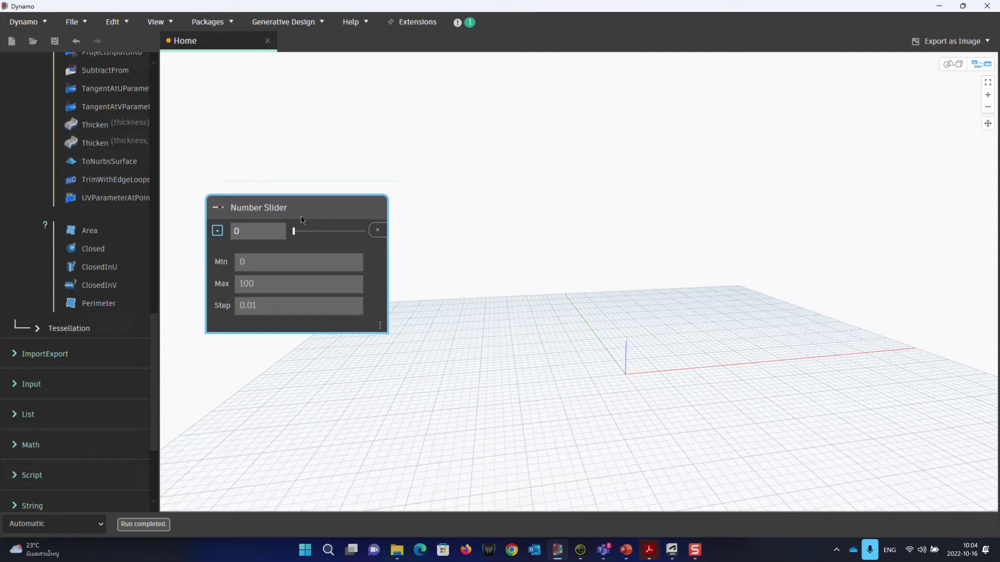
double_click(301, 217)
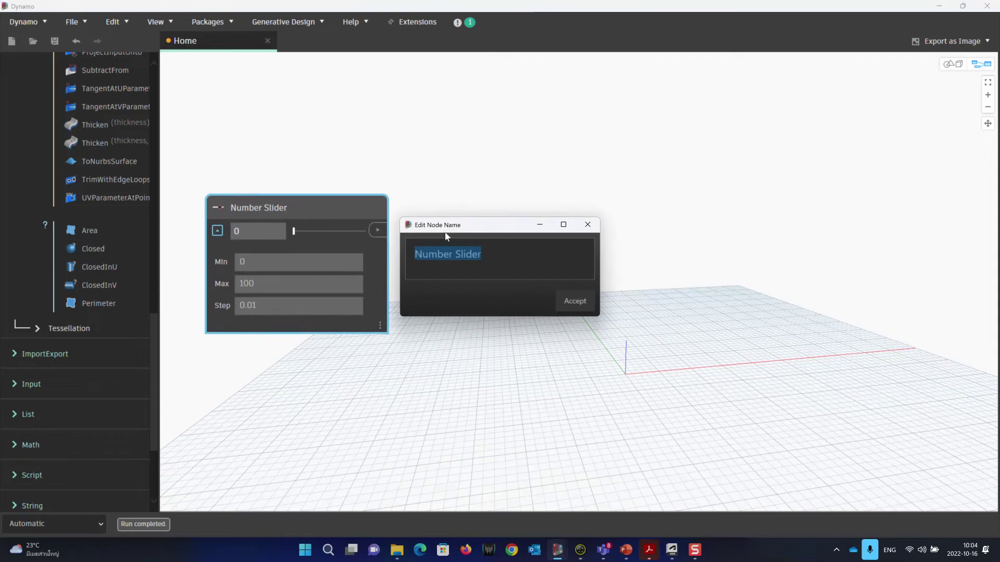
type("x")
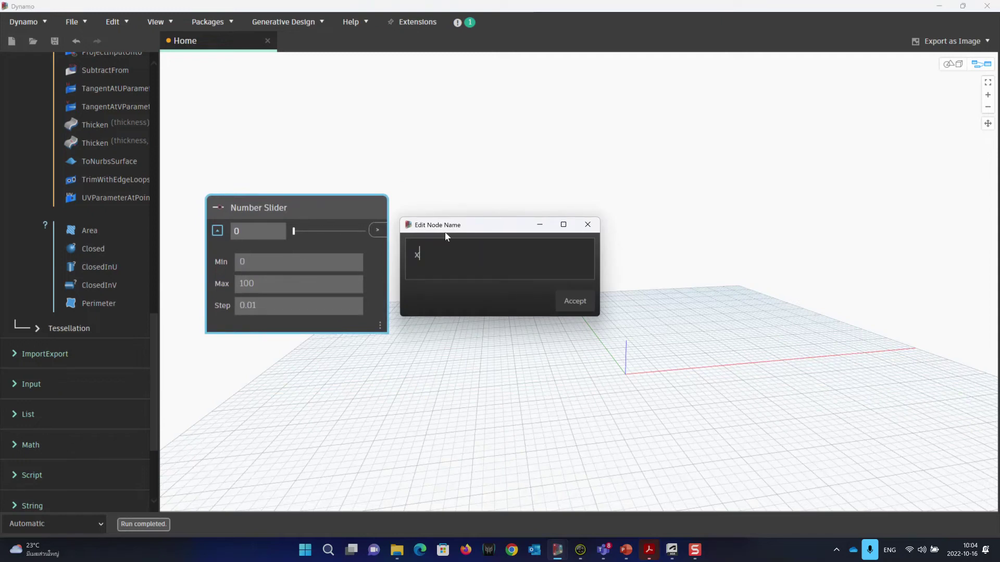
left_click(566, 298)
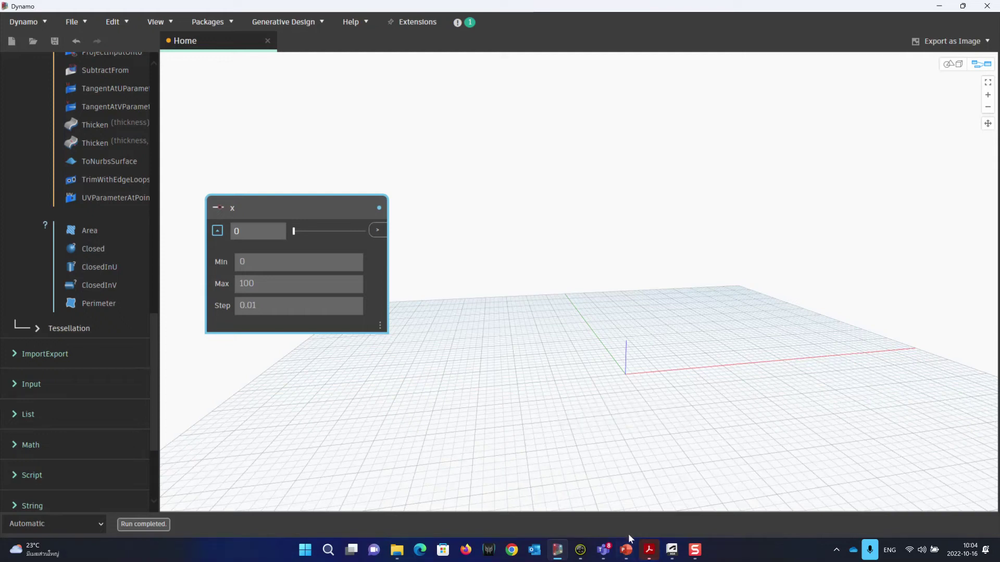
Switch to PowerPoint and review the garden problem's area formula and fencing constraint on the Optimization problem slide
mouse_move(627, 553)
left_click(622, 476)
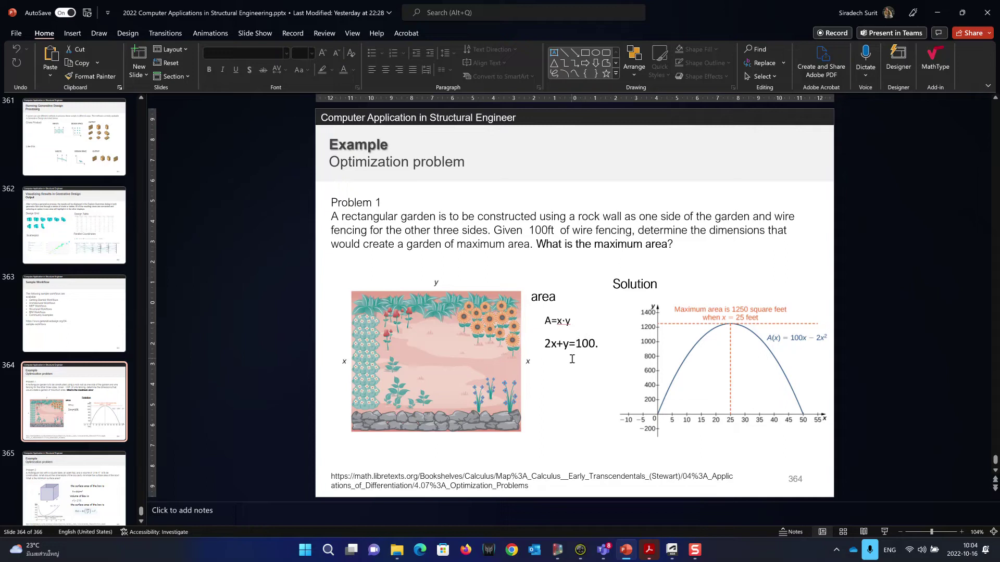
mouse_move(649, 551)
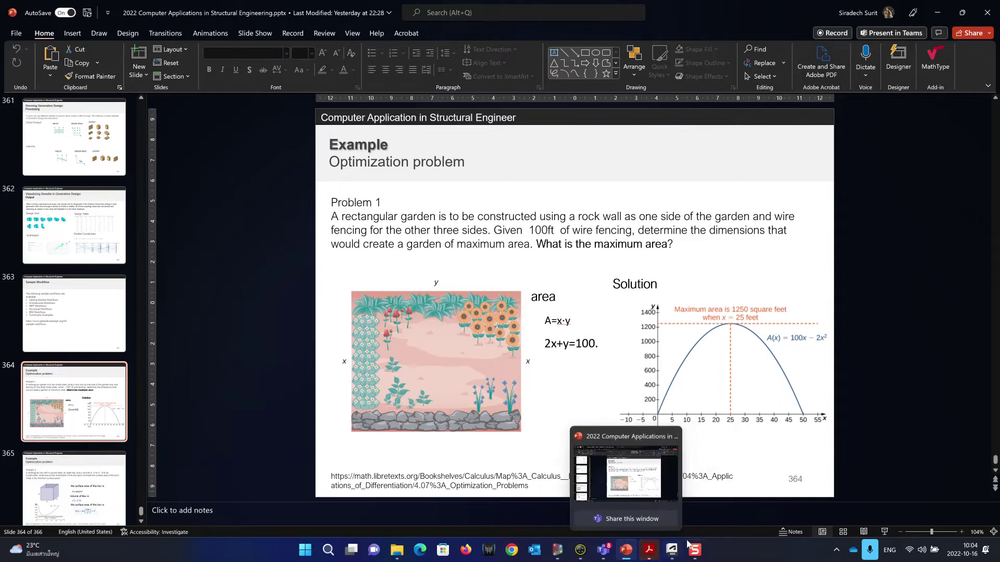
mouse_move(603, 557)
Switch back to Dynamo and add a code block containing x*y; beside the x slider
left_click(557, 550)
left_click(645, 249)
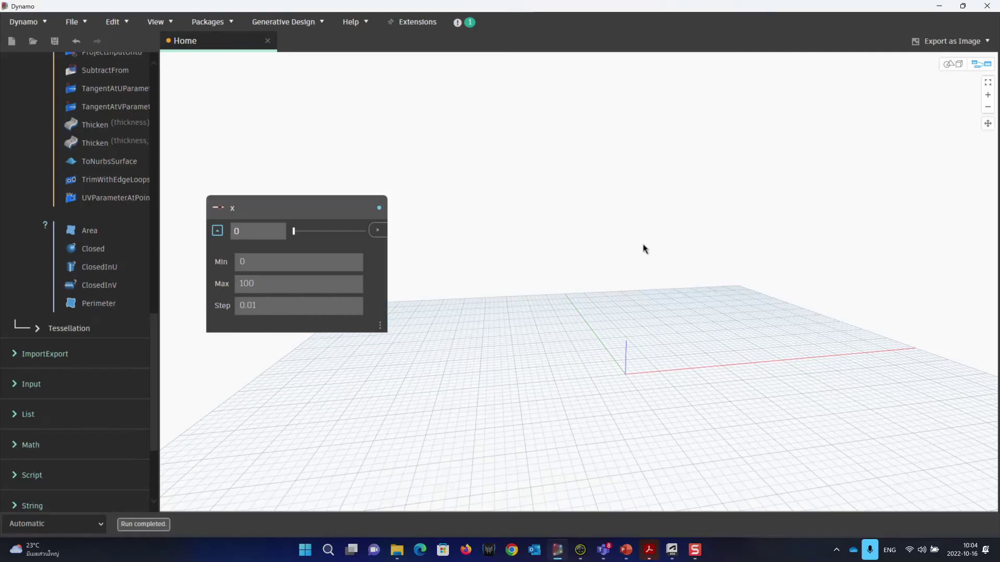
double_click(644, 249)
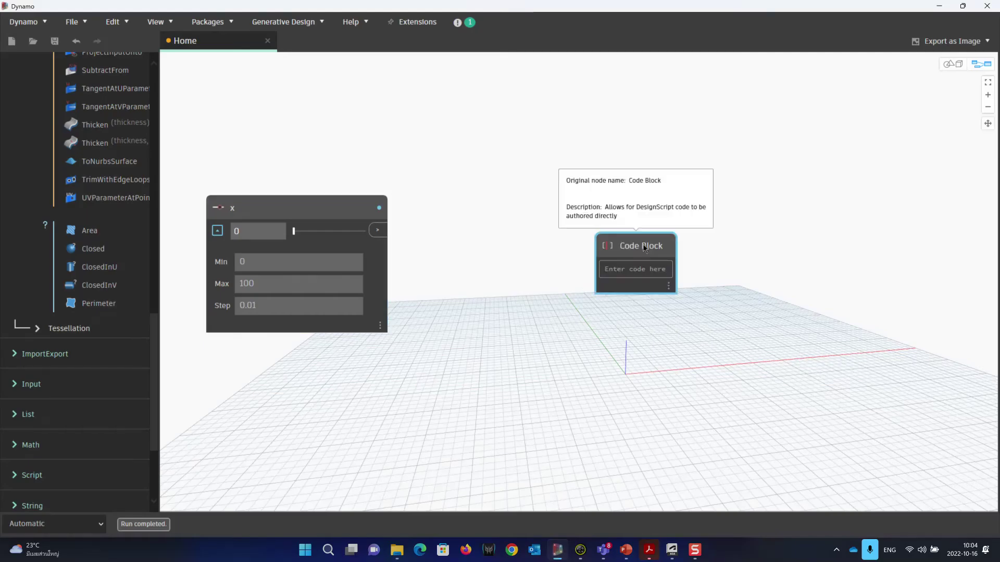
type("x*y")
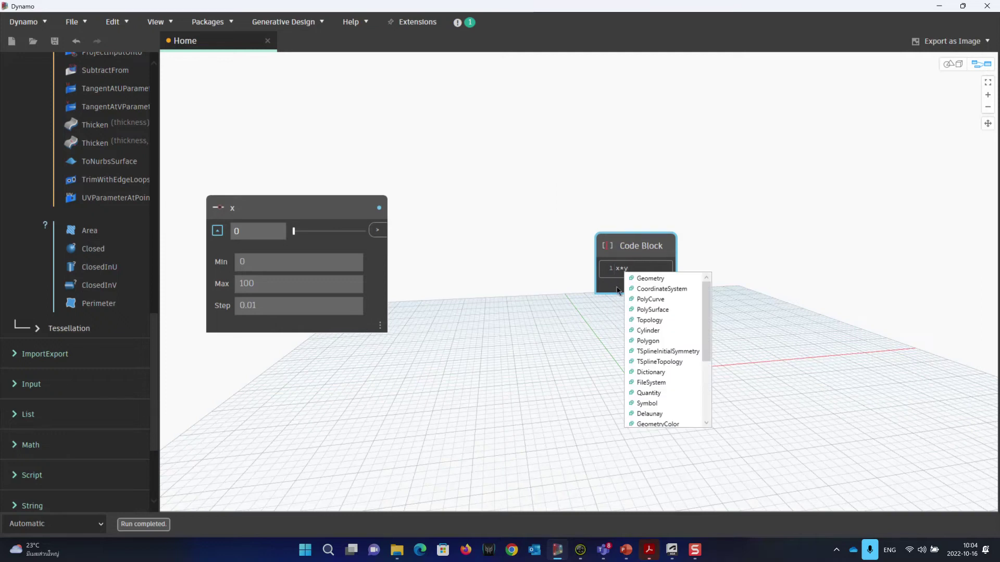
scroll(630, 250, "up", 4)
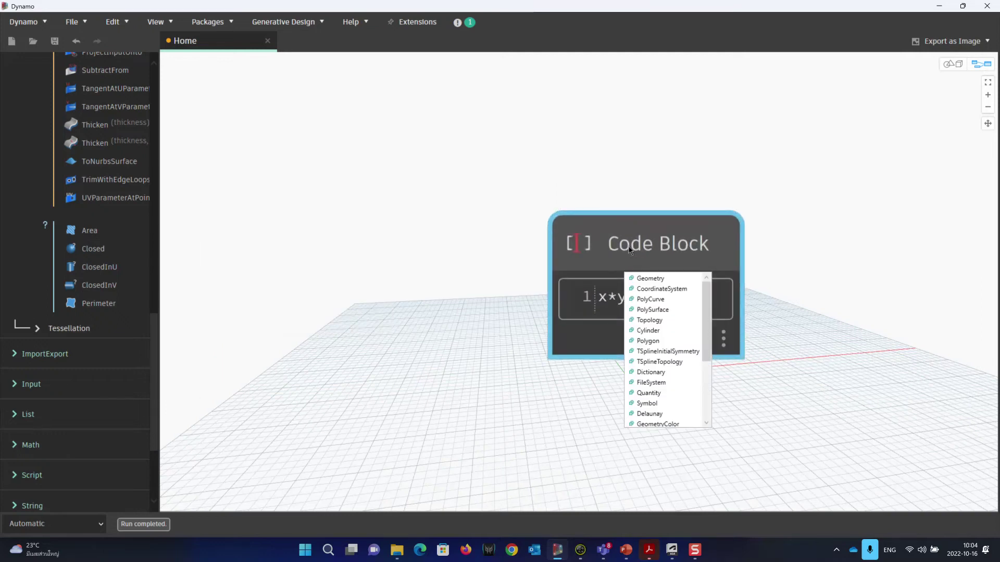
type(";")
left_click_drag(630, 250, 478, 190)
scroll(478, 190, "down", 1)
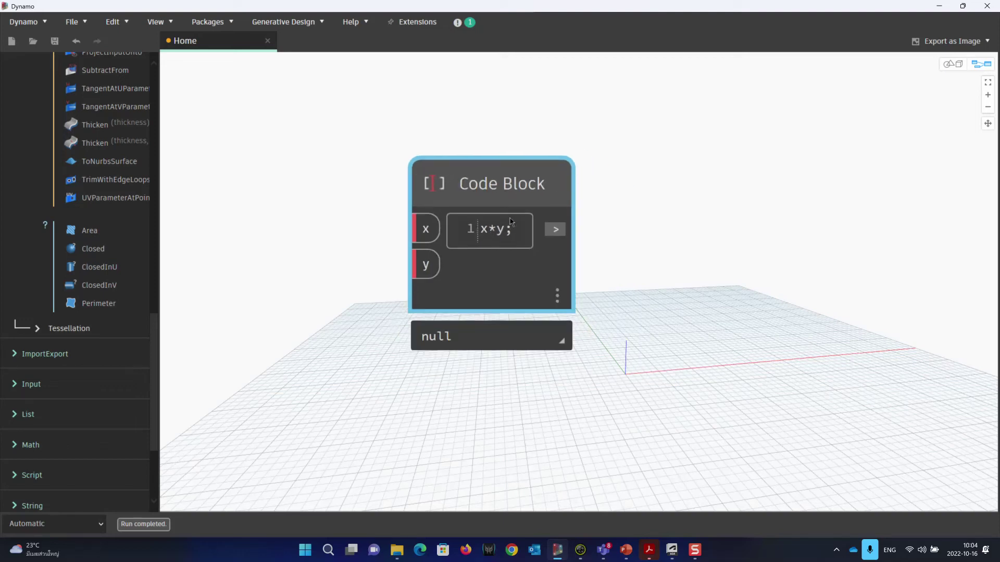
Rename the x*y code block as Garden Area
double_click(508, 185)
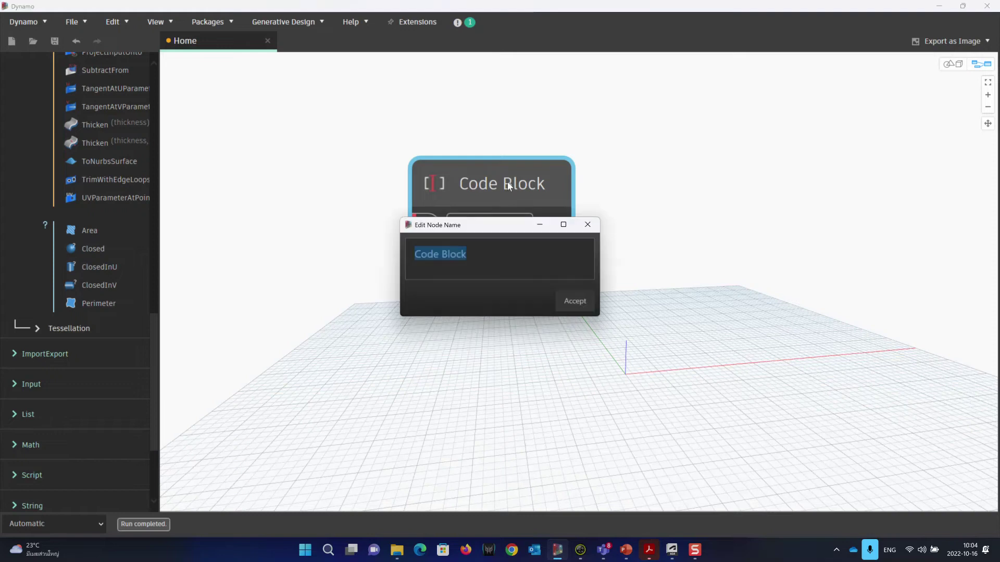
type("Area")
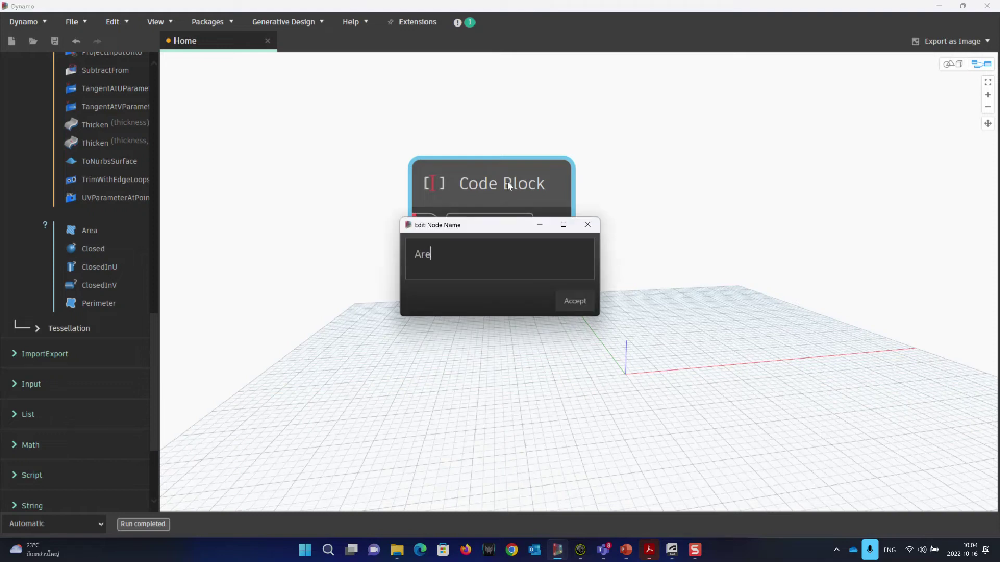
key("Left")
type("Garden")
left_click(566, 293)
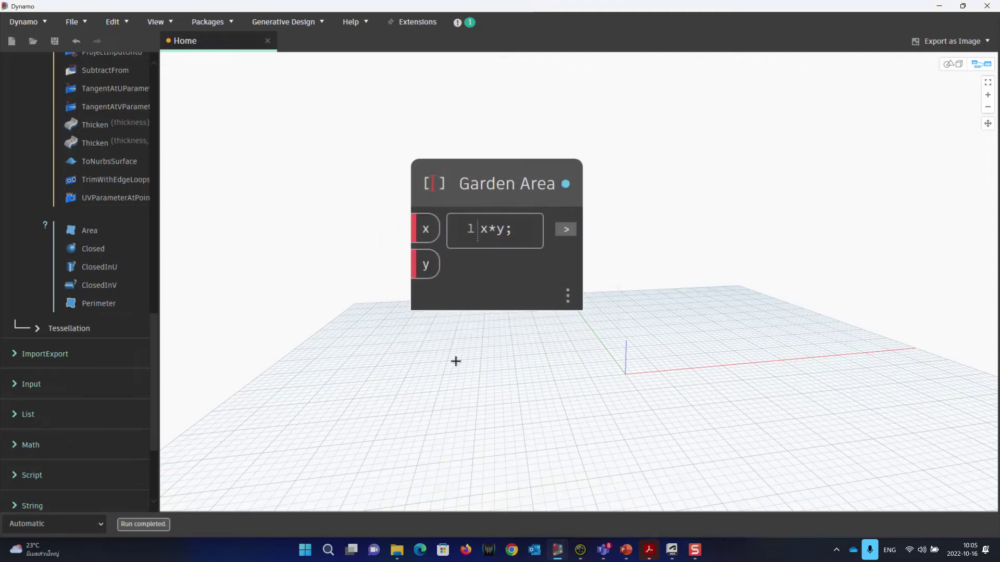
Move the Garden Area node farther from the x slider and connect the slider's output to its x input
scroll(456, 362, "down", 1)
scroll(455, 364, "down", 2)
scroll(455, 364, "down", 3)
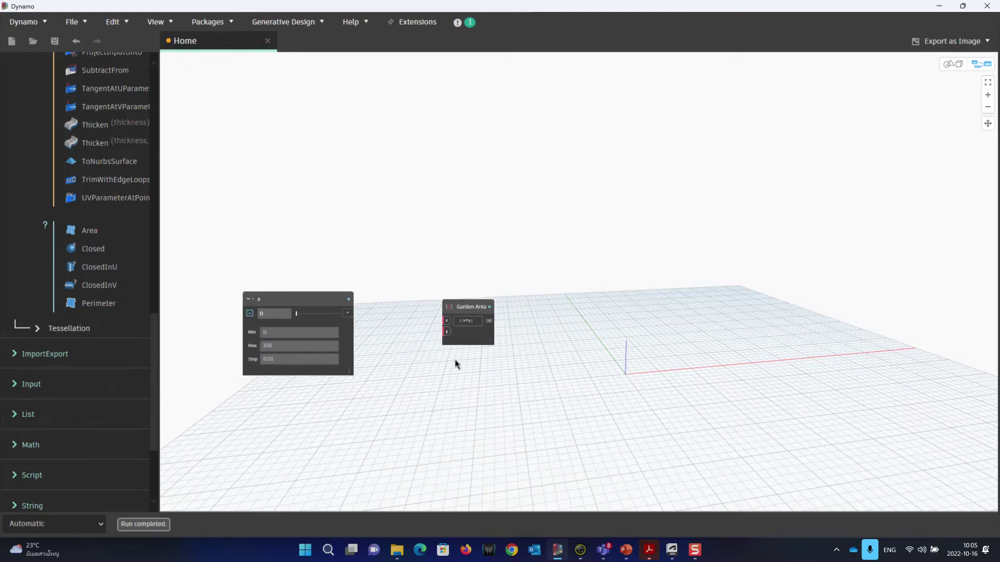
scroll(424, 323, "up", 3)
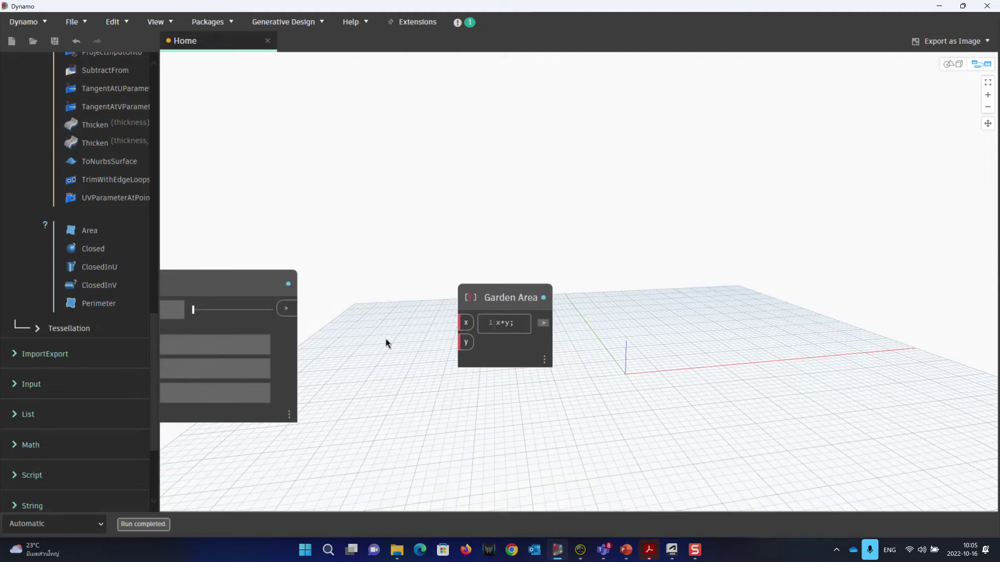
right_click(475, 270)
left_click_drag(352, 315, 395, 288)
scroll(518, 275, "up", 1)
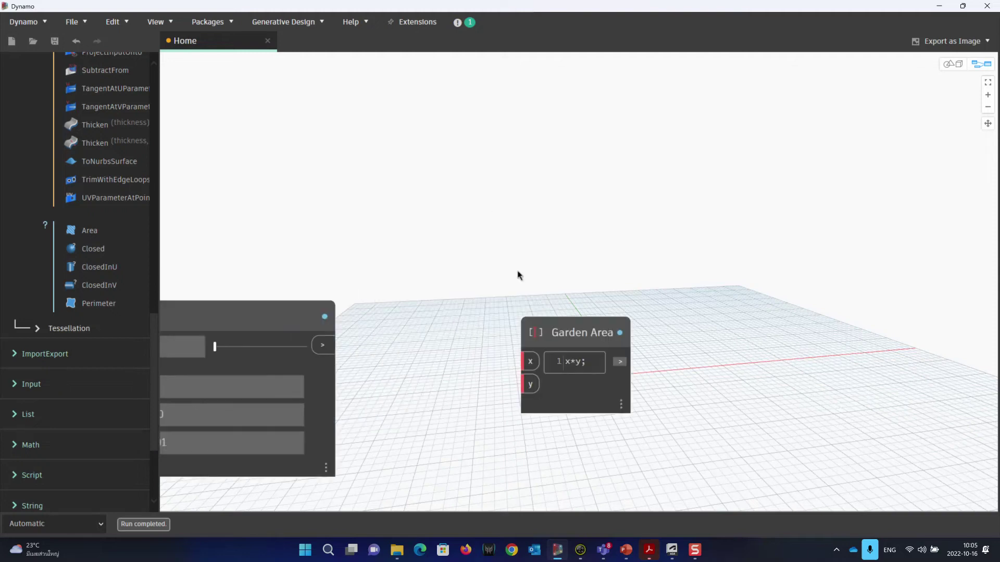
middle_click_drag(384, 402, 592, 241)
scroll(662, 215, "up", 1)
scroll(663, 215, "down", 1)
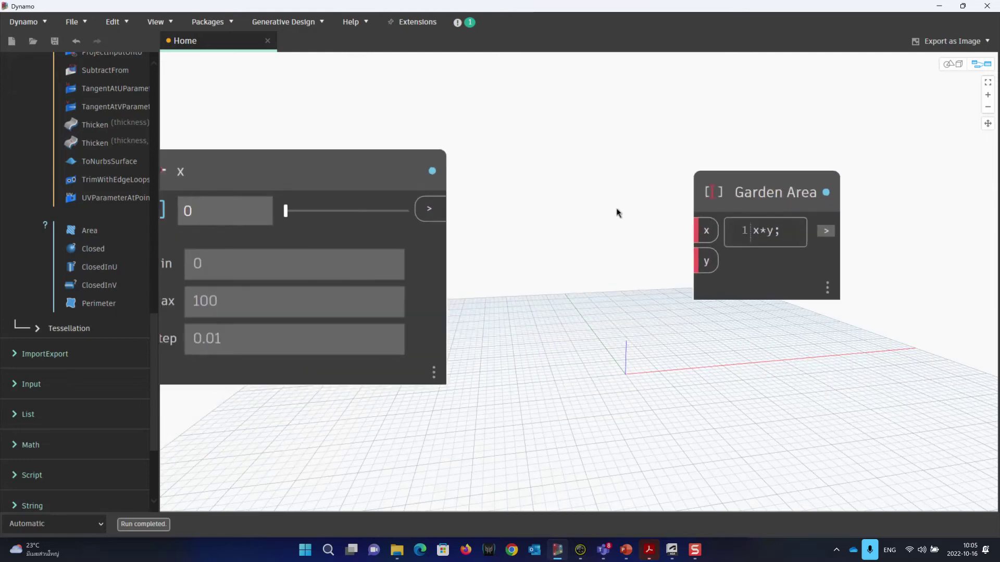
left_click_drag(747, 195, 834, 172)
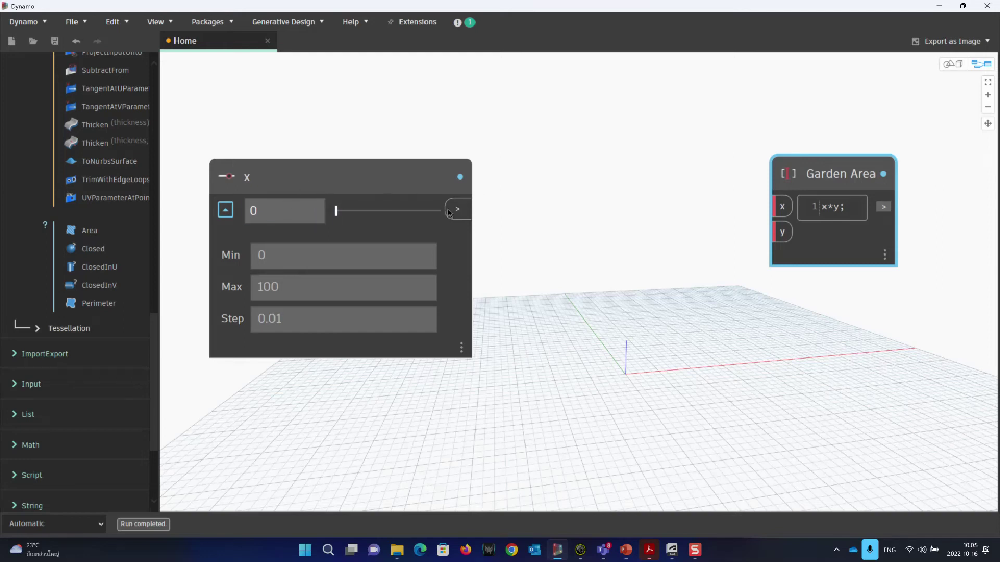
left_click_drag(458, 209, 786, 206)
left_click_drag(836, 171, 838, 171)
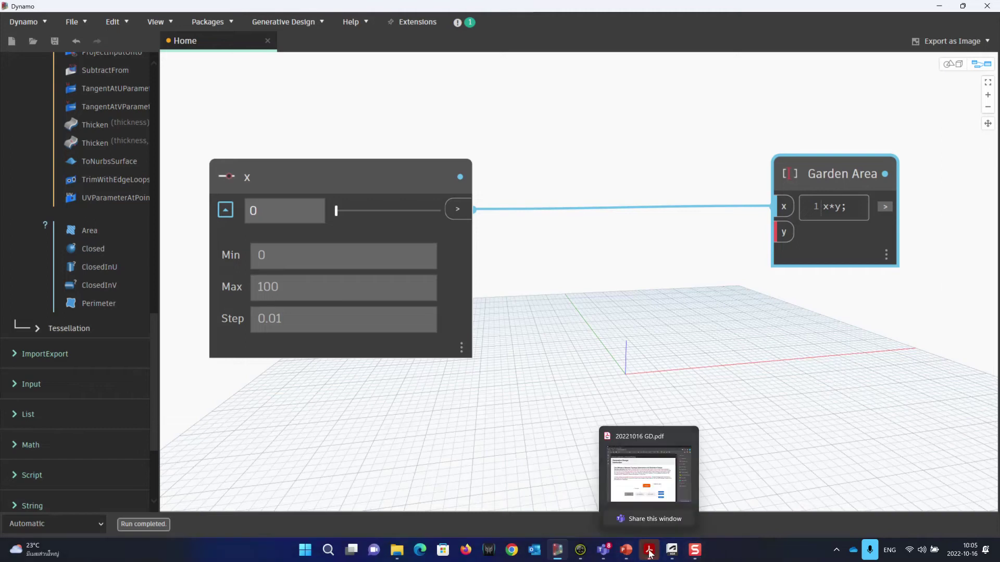
Switch to PowerPoint and move the 2x+y=100 equation slightly down, away from the area formula
left_click(661, 484)
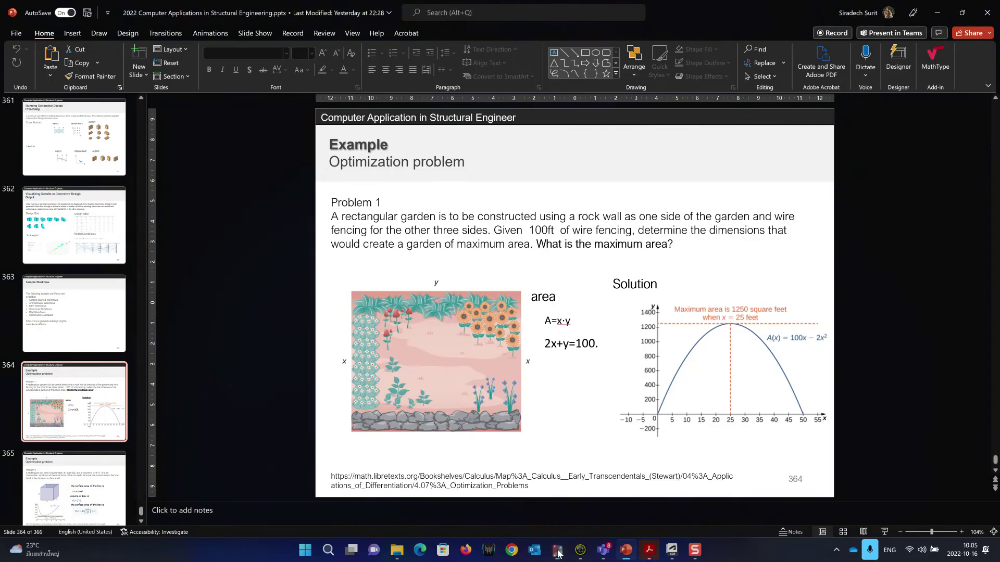
left_click(575, 347)
left_click_drag(588, 369, 590, 386, "ctrl")
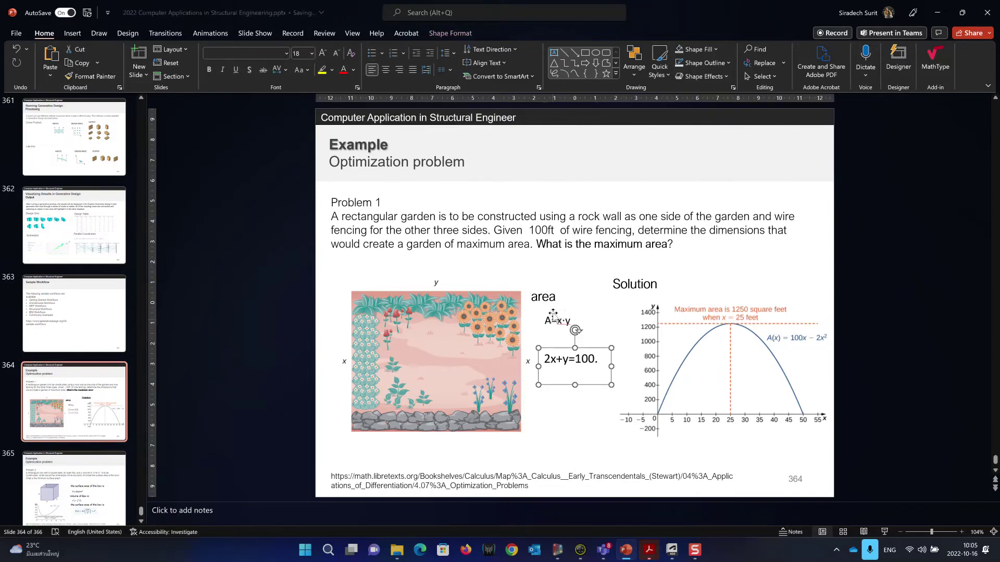
left_click(544, 301)
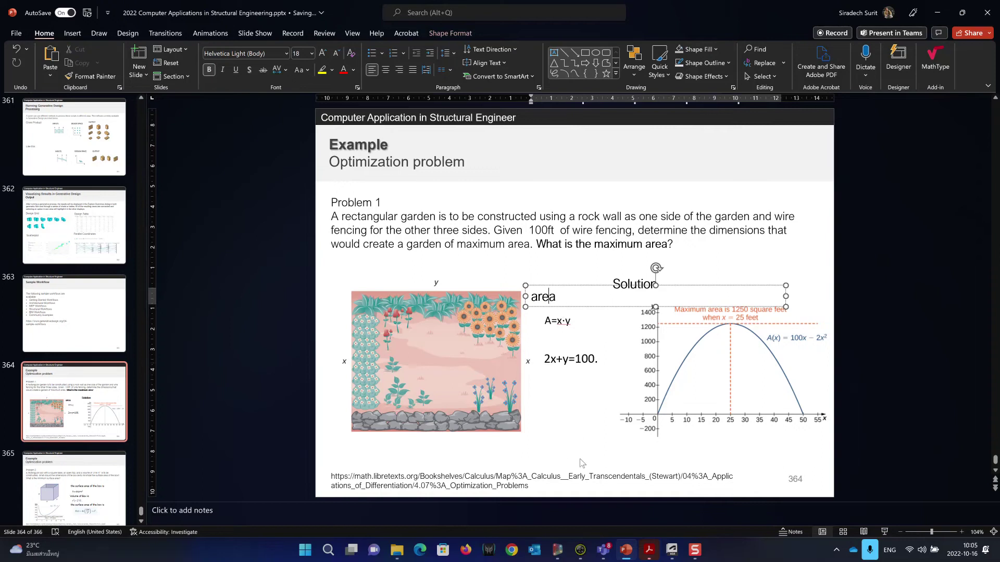
Switch back to Dynamo and add a code block containing 100-2*x; between the x slider and the Garden Area node
left_click(558, 550)
left_click(607, 282)
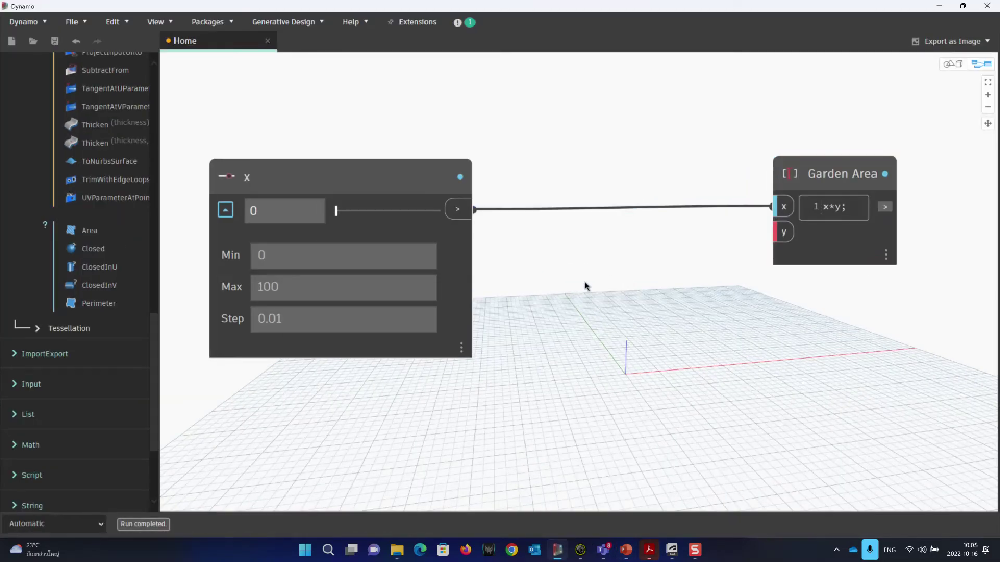
double_click(584, 286)
left_click_drag(580, 287, 599, 293)
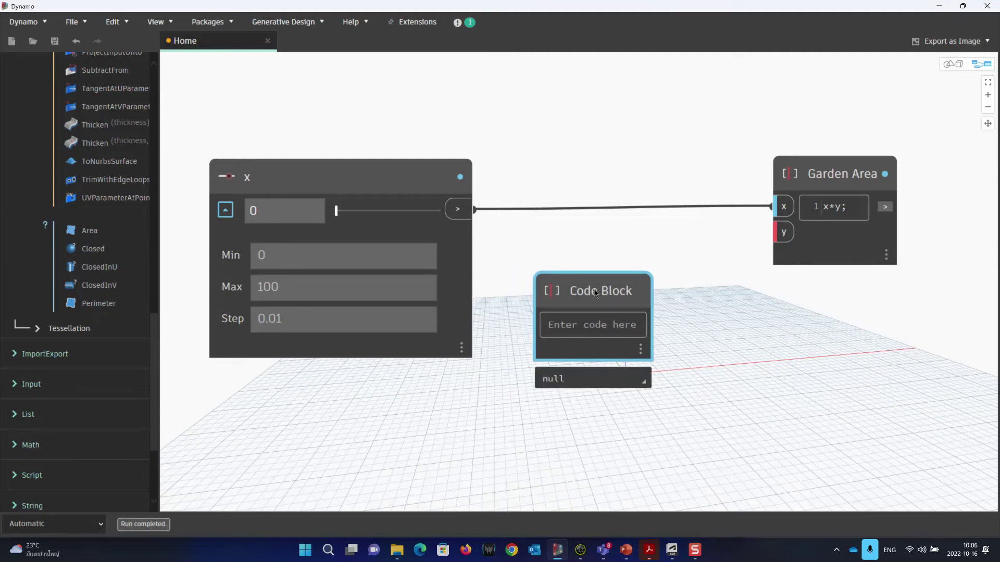
left_click(574, 323)
type("อ")
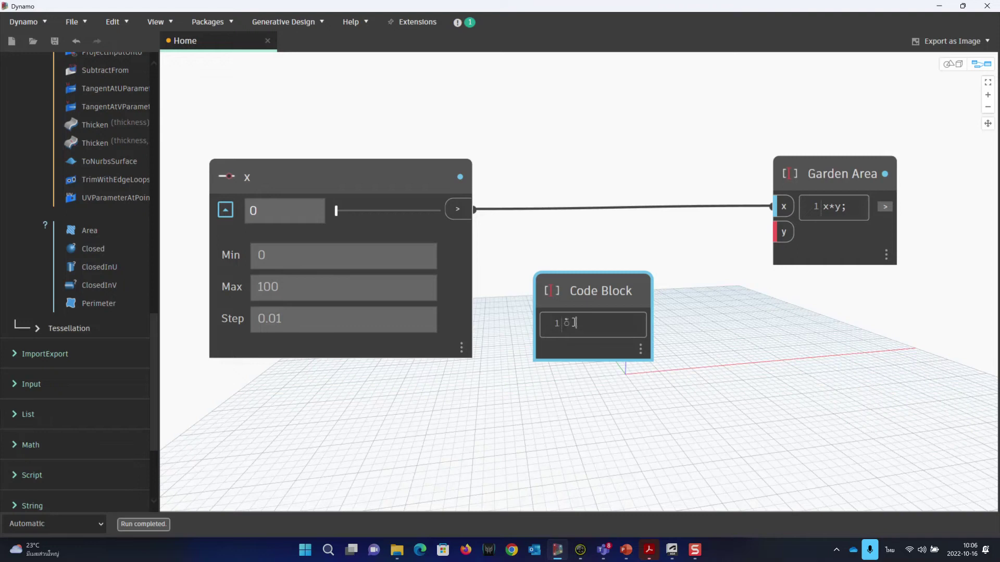
key("alt+shift")
type("00-2*x")
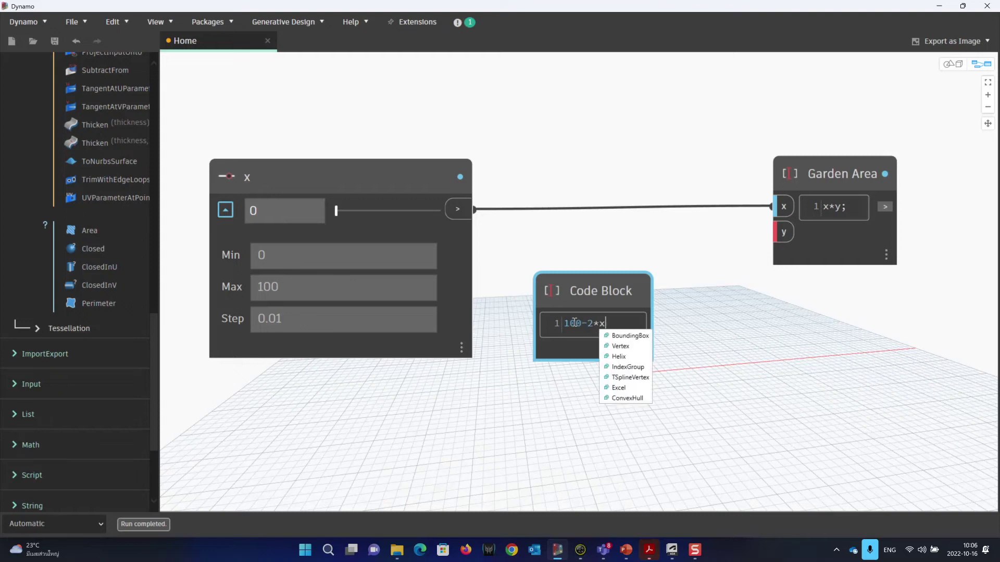
left_click(590, 382)
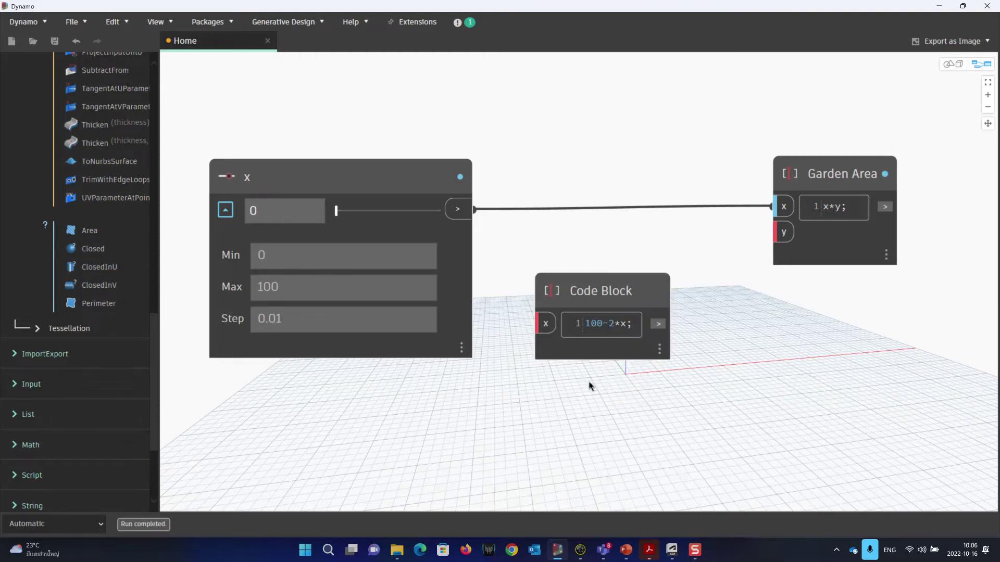
Rename the 100-2*x code block as y and shift it slightly toward the Garden Area node
left_click_drag(607, 297, 632, 303)
double_click(632, 303)
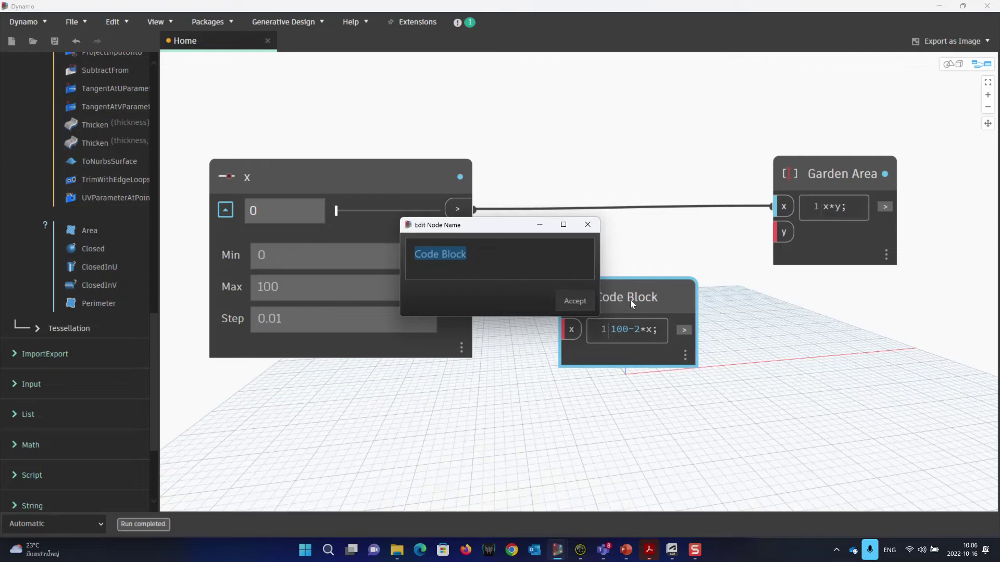
type("y")
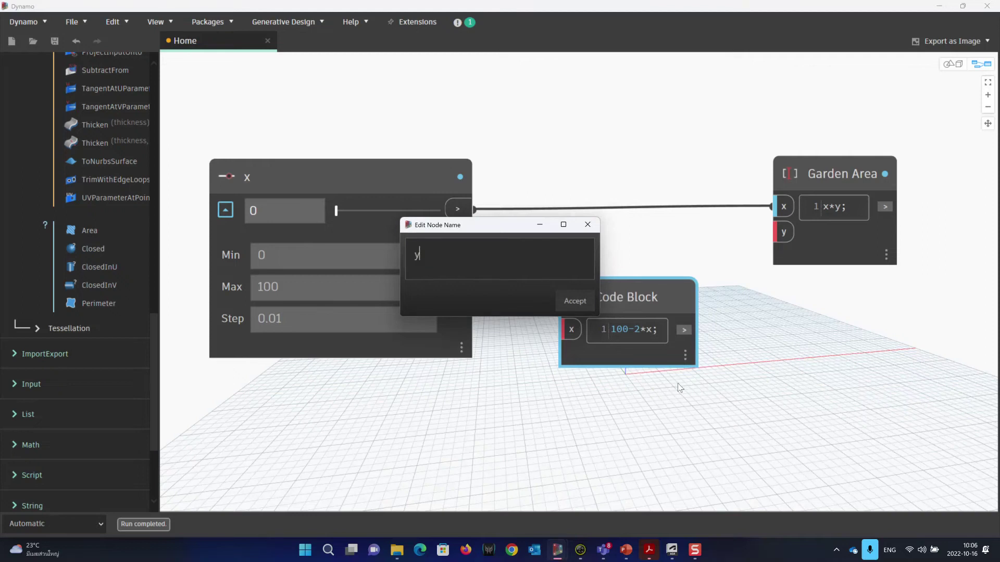
left_click(575, 301)
left_click_drag(622, 311, 655, 302)
mouse_move(714, 341)
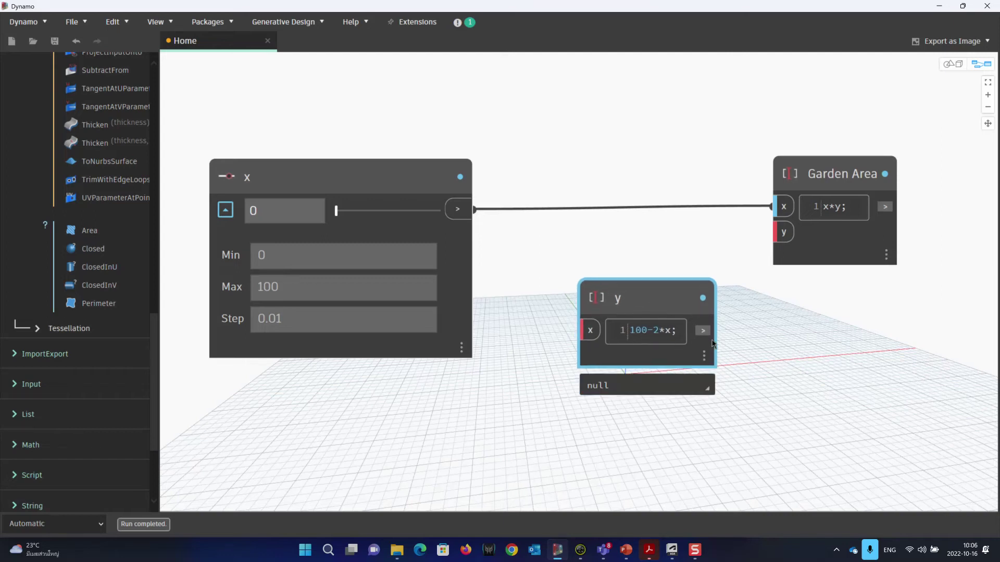
Connect the x slider's output to the y node's x input and the y node's output to Garden Area's y input
left_click_drag(650, 299, 641, 289)
left_click_drag(474, 209, 588, 324)
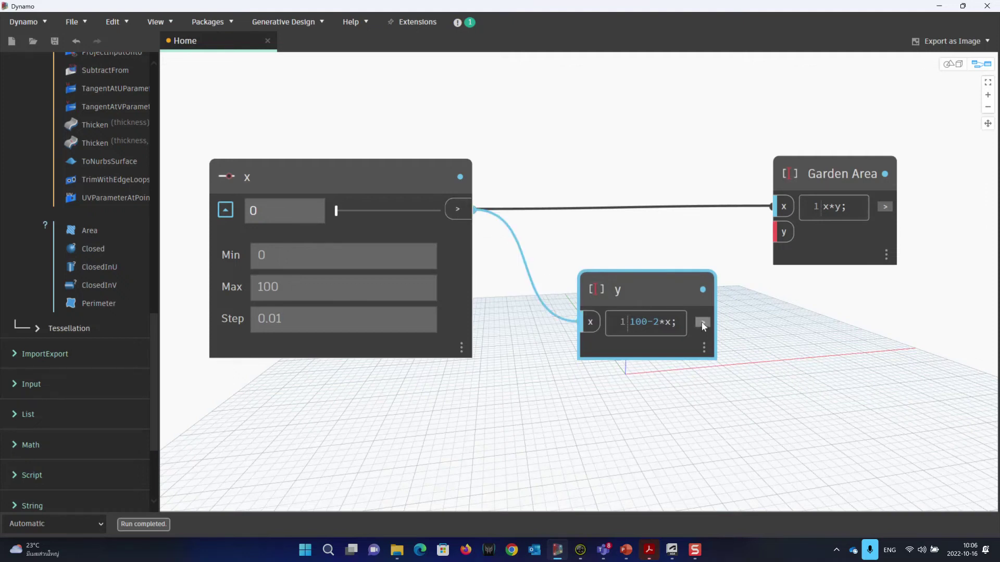
mouse_move(703, 322)
left_mouse_down()
mouse_move(724, 315)
mouse_move(784, 234)
left_mouse_up()
mouse_move(834, 208)
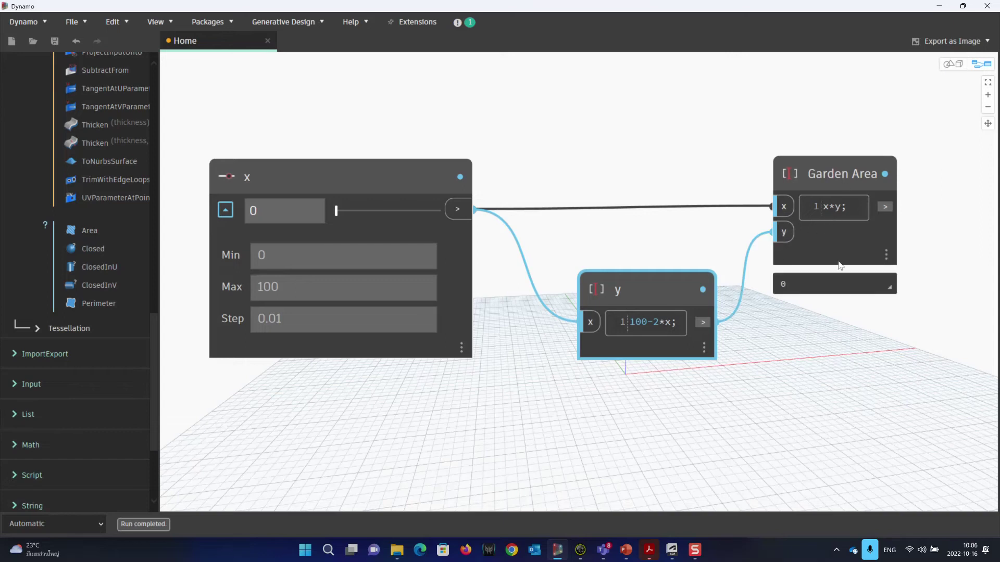
Nudge the Garden Area node so its x connection runs level with the x slider's output
scroll(852, 355, "down", 1)
scroll(820, 398, "down", 1)
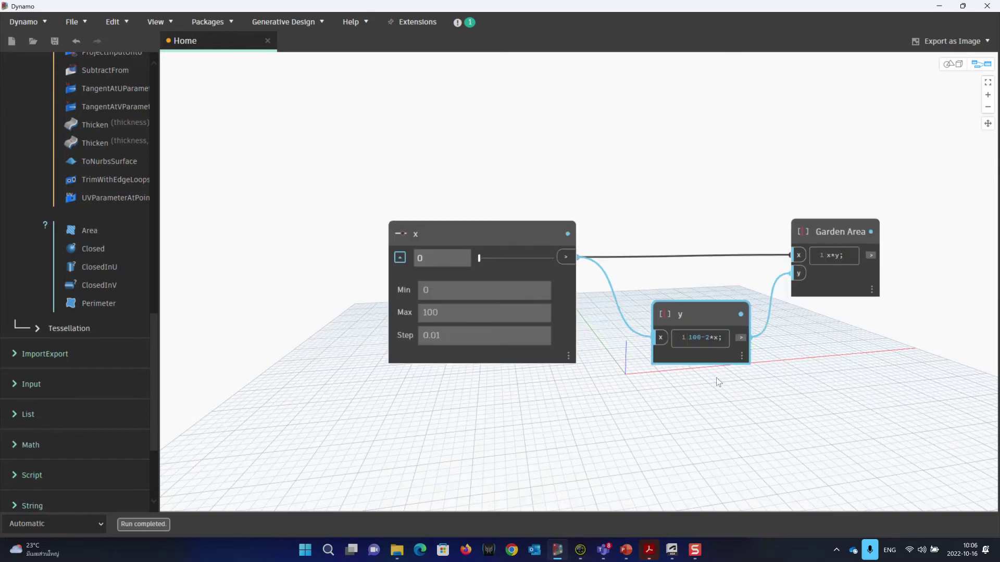
scroll(833, 380, "up", 1)
scroll(821, 326, "up", 1)
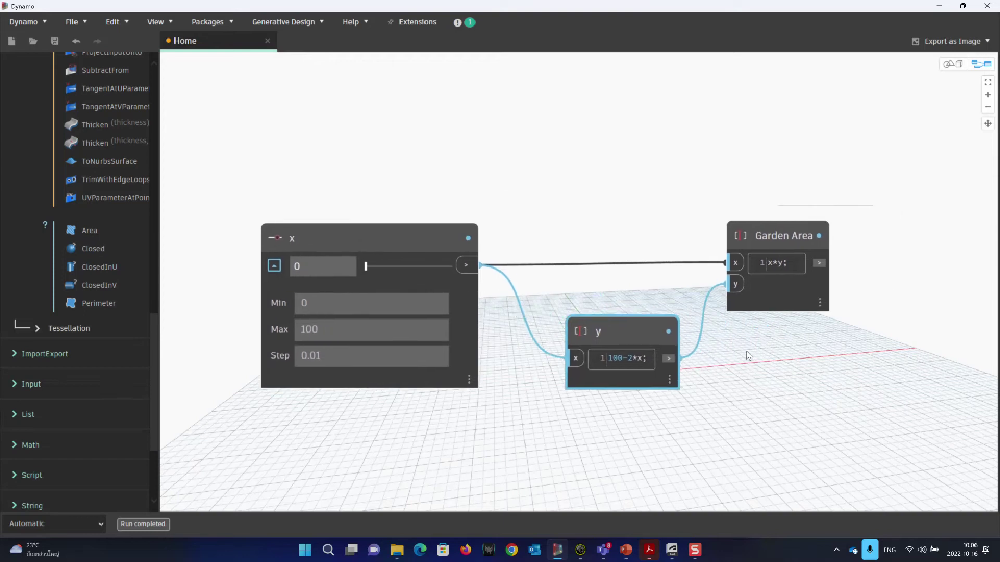
scroll(682, 320, "down", 1)
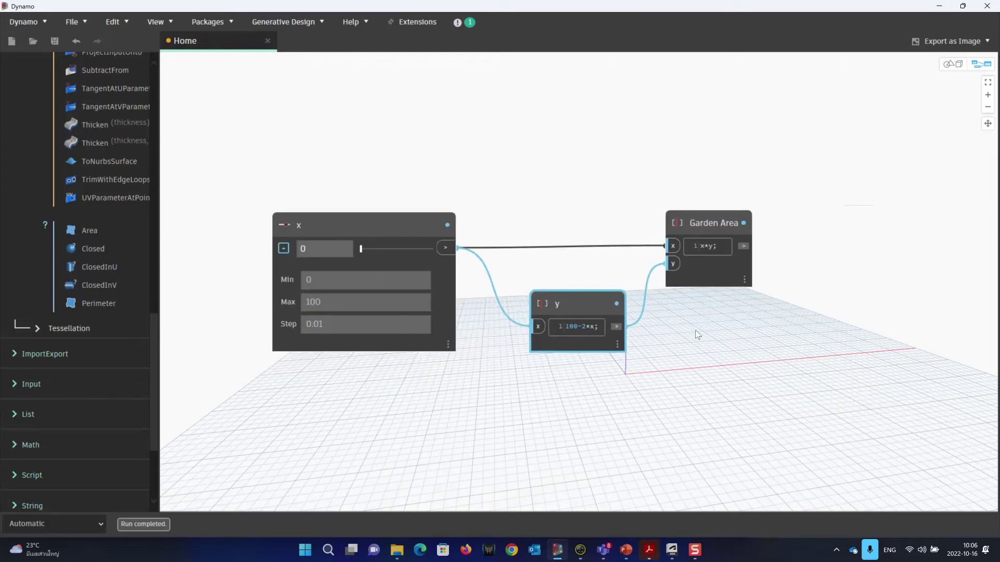
left_click(699, 229)
left_click_drag(698, 229, 697, 231)
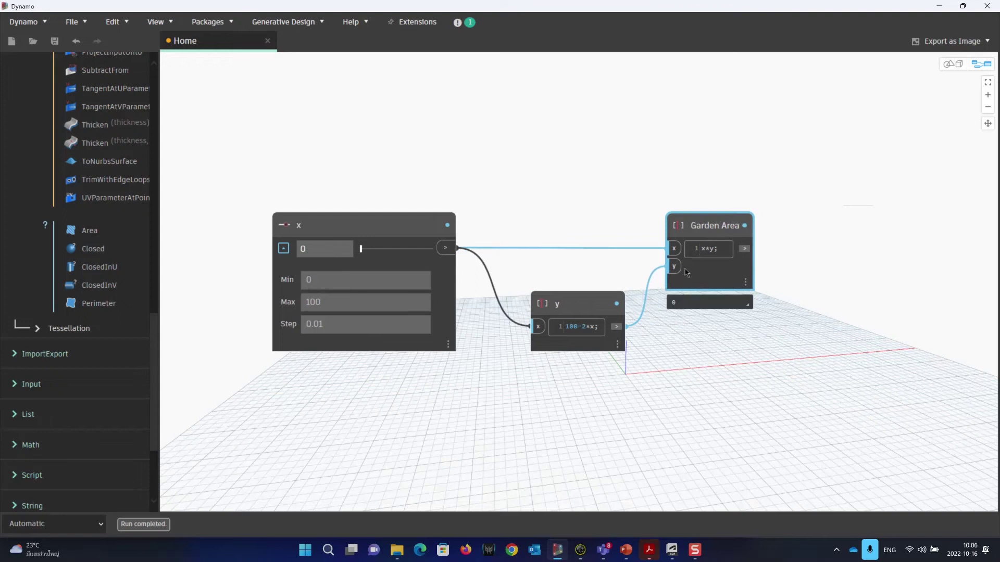
mouse_move(700, 230)
left_click_drag(699, 229, 700, 232)
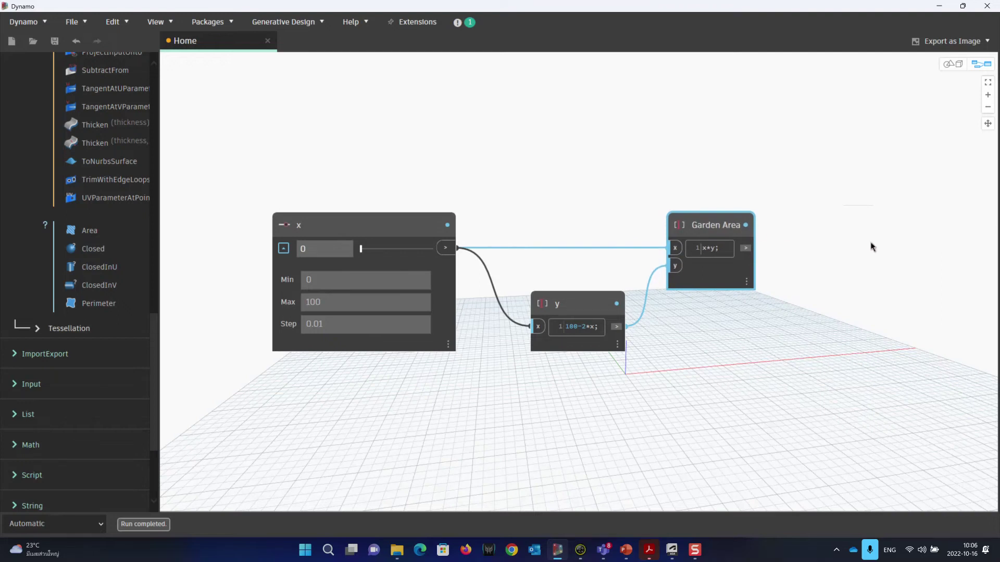
Add a Watch node beyond the Garden Area node and connect Garden Area's output to its input
right_click(871, 214)
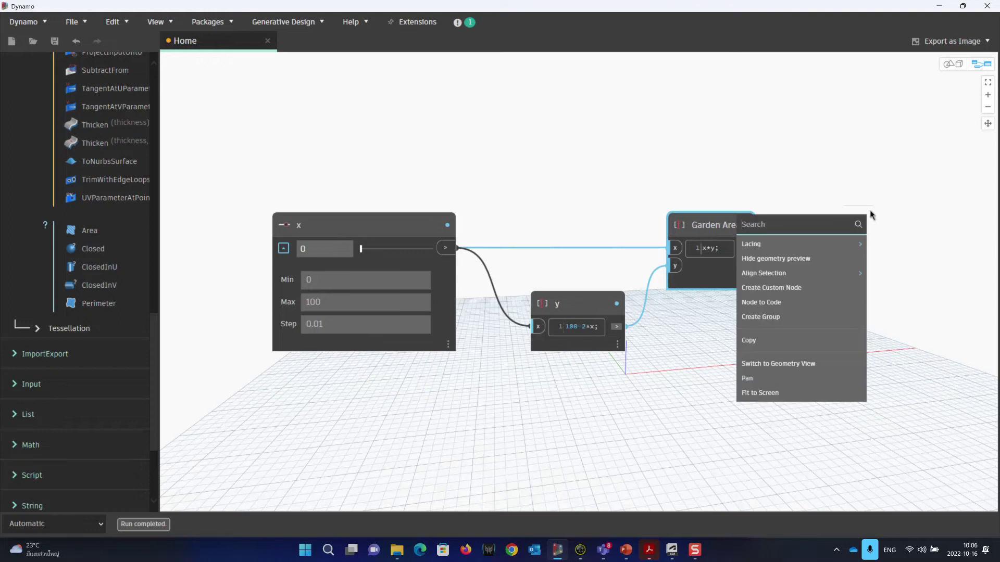
type("watch")
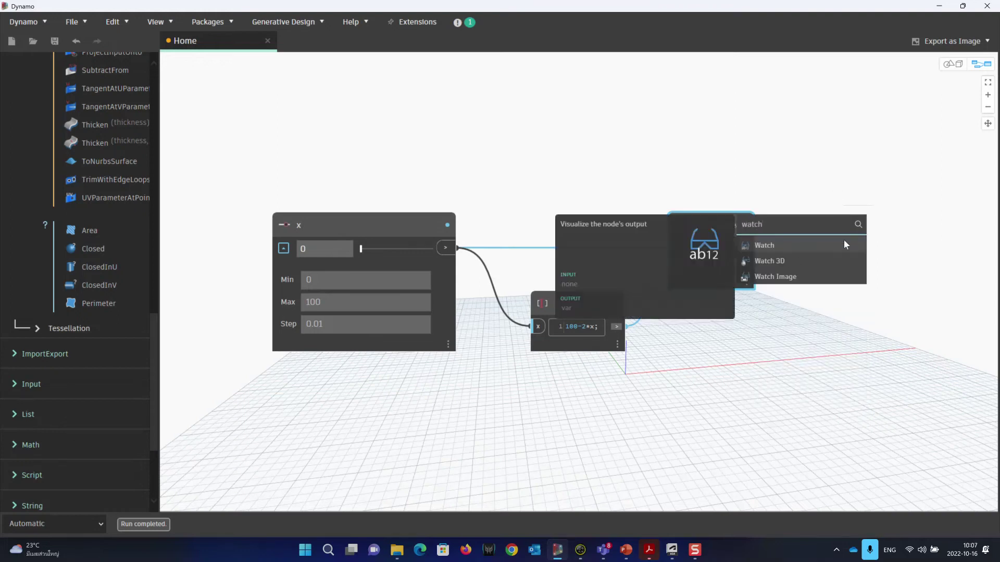
left_click(803, 250)
left_click_drag(877, 275, 894, 230)
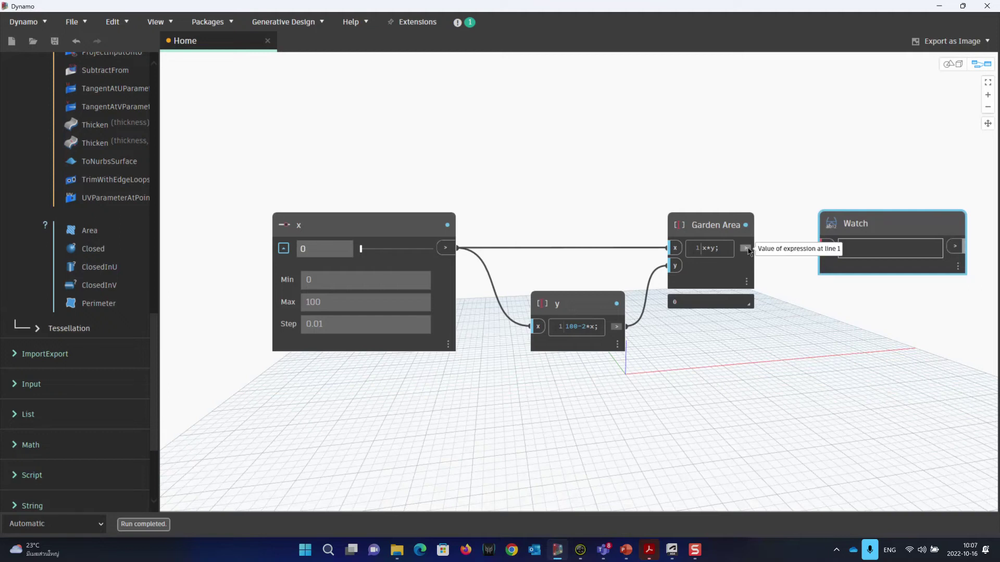
left_click_drag(749, 255, 864, 229)
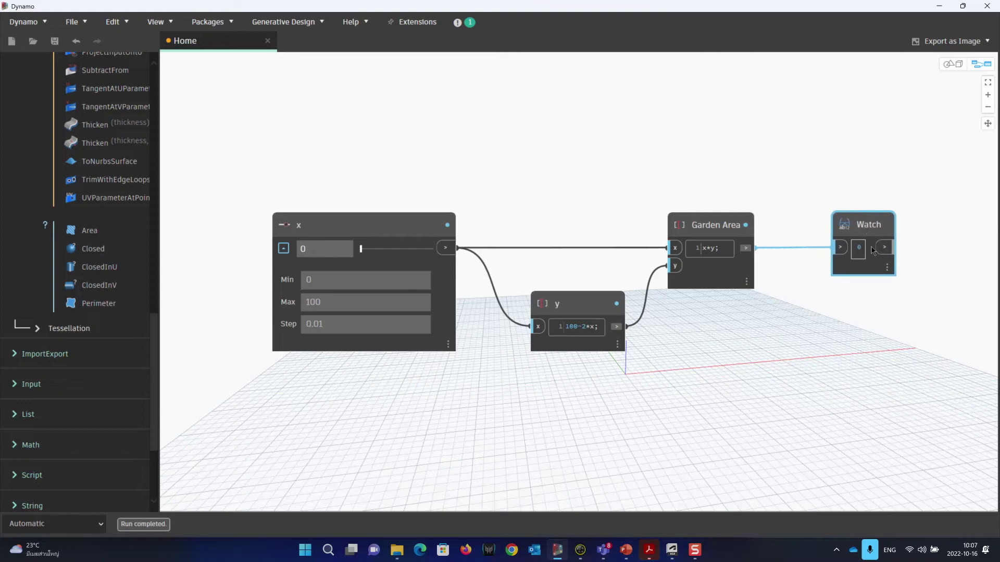
Try x slider values of 43.87 and 24.23 to test how the watched area responds
scroll(895, 346, "up", 1)
middle_click_drag(780, 380, 815, 372)
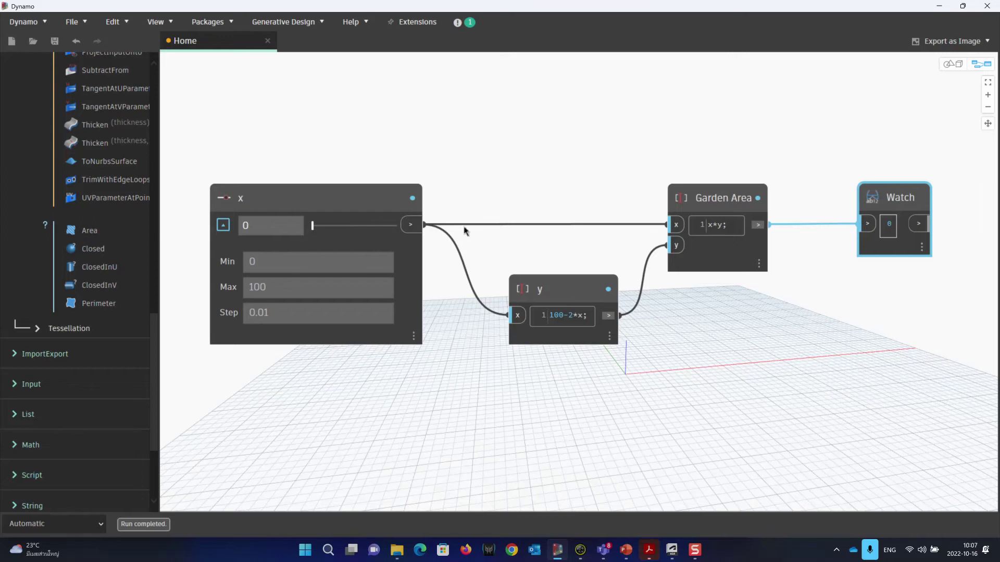
left_click_drag(311, 226, 350, 228)
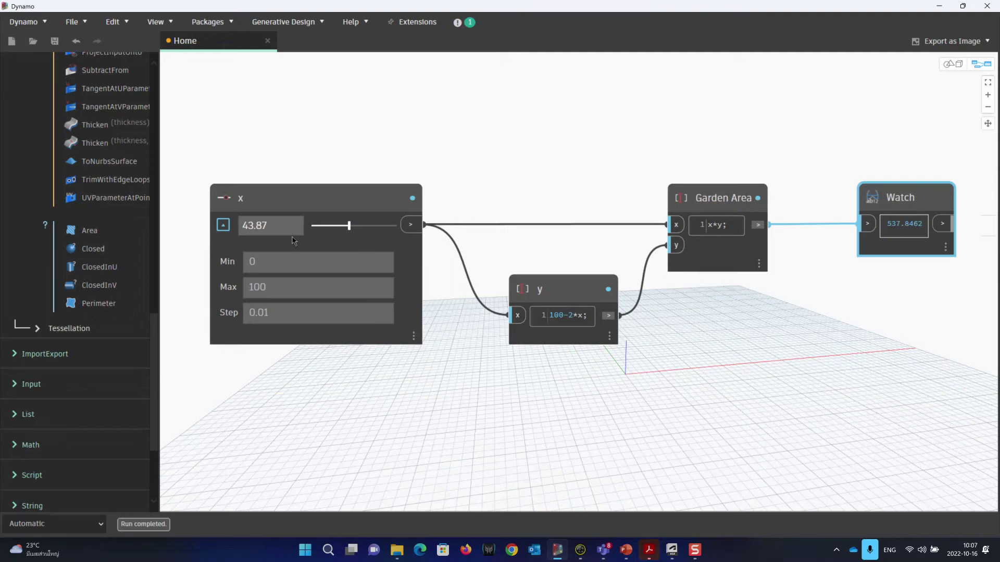
left_click_drag(349, 227, 332, 227)
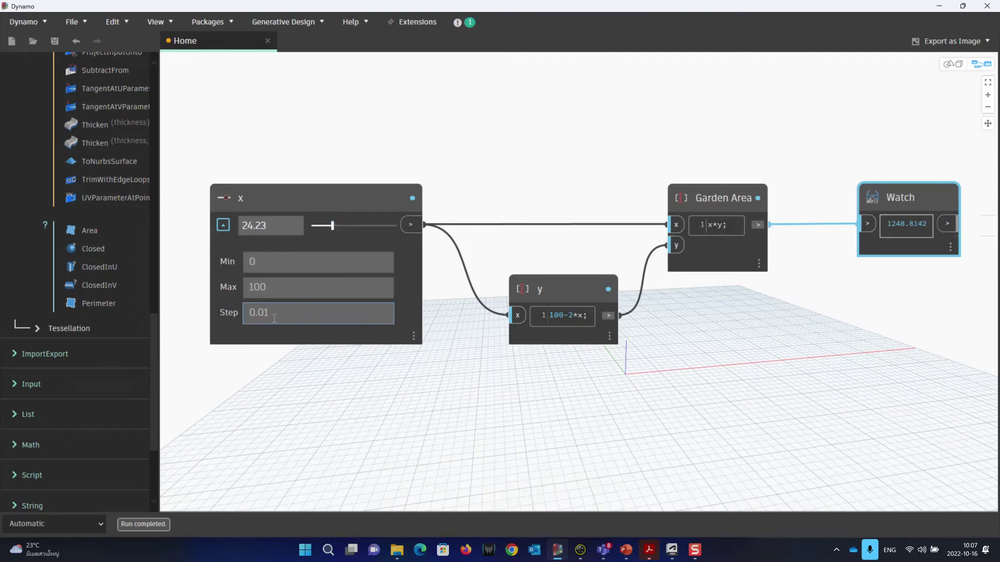
Set the x slider's step to 1 and try the values 25 and 18, leaving it at 18
double_click(275, 315)
type("1")
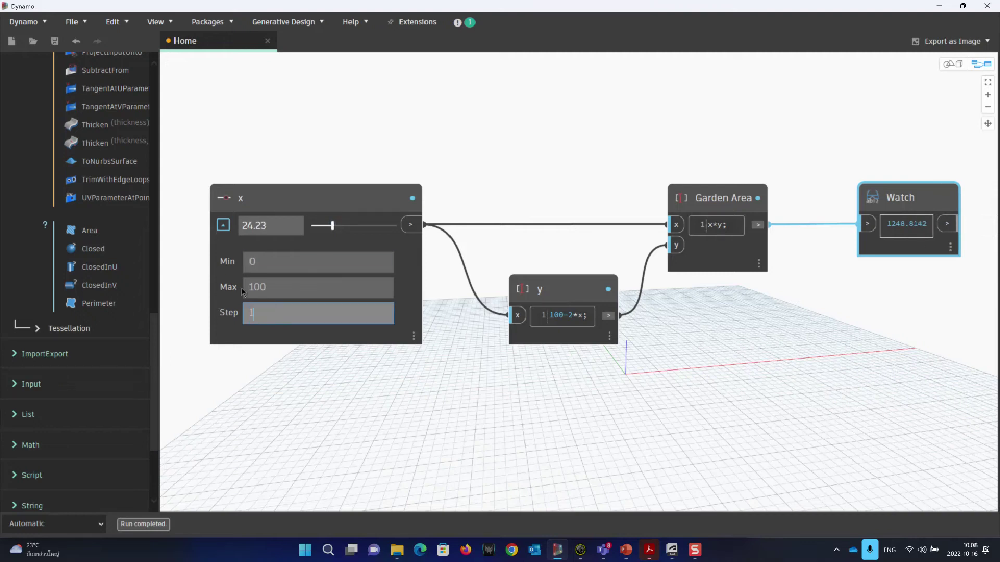
mouse_move(333, 227)
left_mouse_down()
mouse_move(312, 226)
mouse_move(333, 230)
left_mouse_up()
left_click(299, 260)
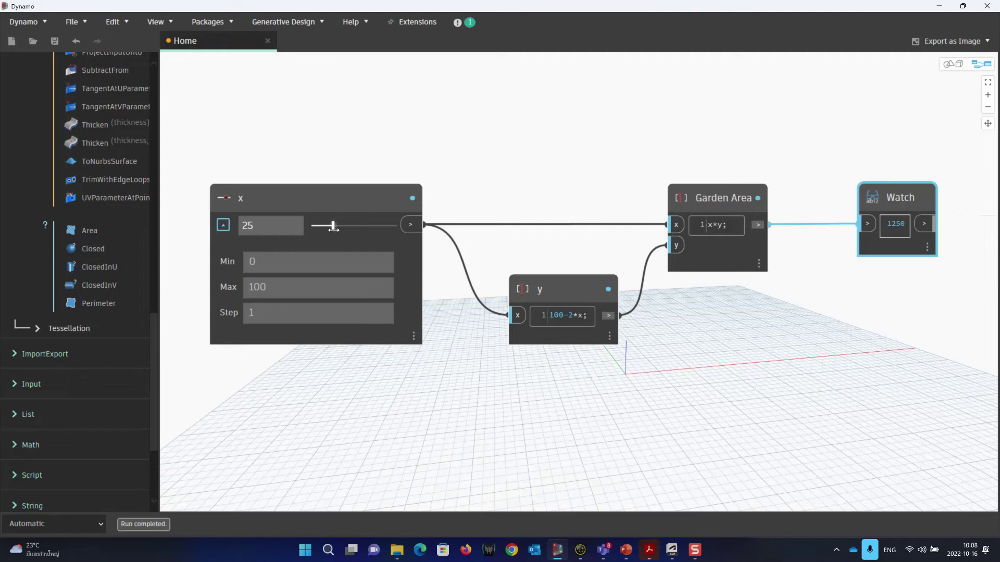
mouse_move(332, 227)
left_mouse_down()
mouse_move(360, 228)
mouse_move(314, 226)
mouse_move(326, 226)
left_mouse_up()
Reposition the x slider, Garden Area and Watch nodes slightly to tidy them into a row
left_click_drag(326, 208, 320, 203)
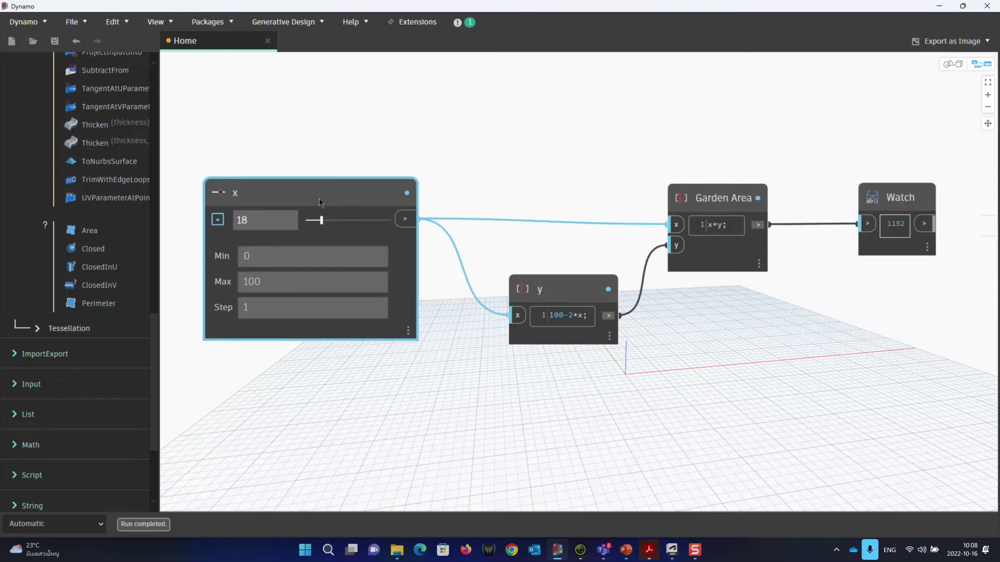
left_click_drag(737, 206, 742, 198)
left_click_drag(902, 199, 902, 191)
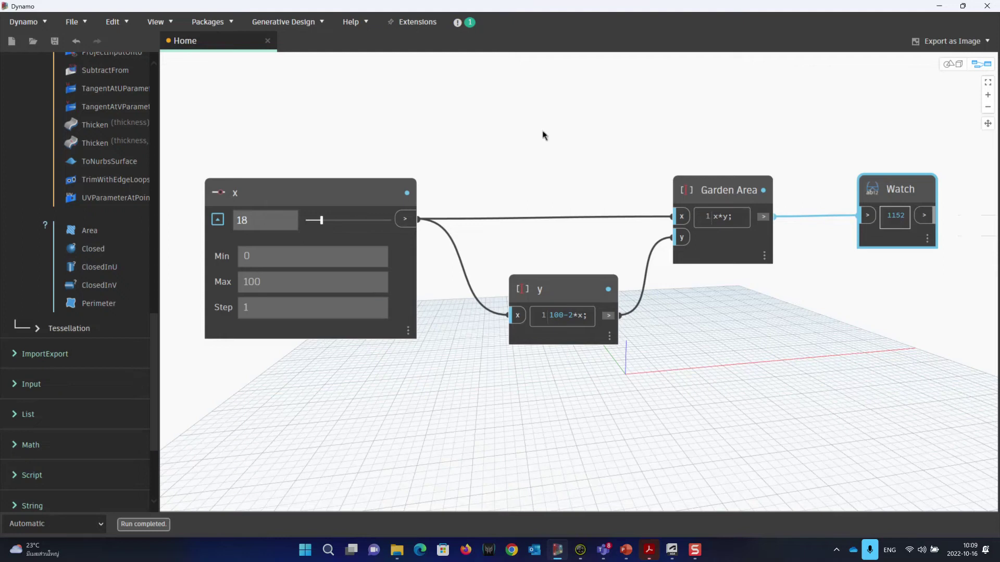
left_click(352, 195)
left_click_drag(352, 195, 352, 194)
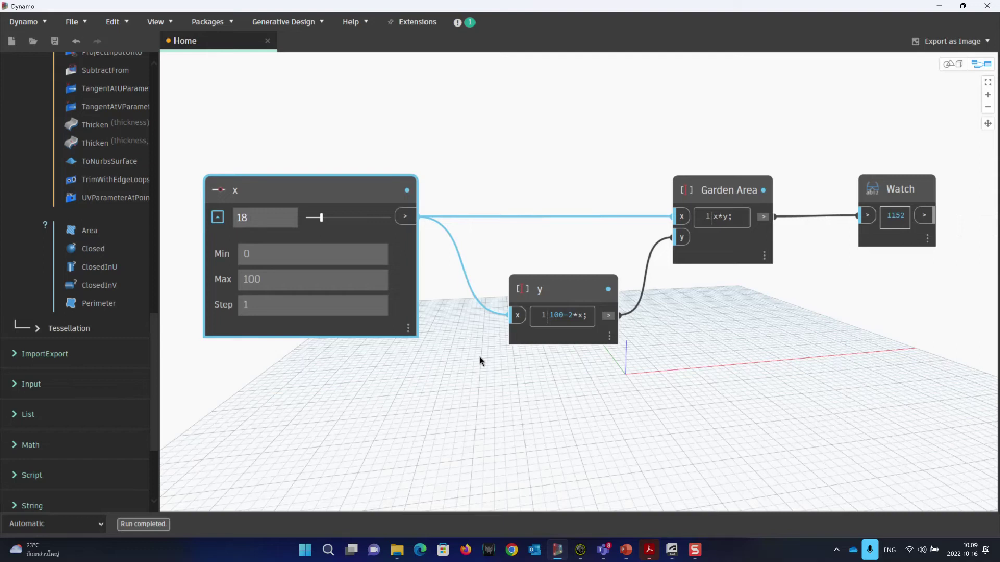
left_click_drag(321, 197, 317, 197)
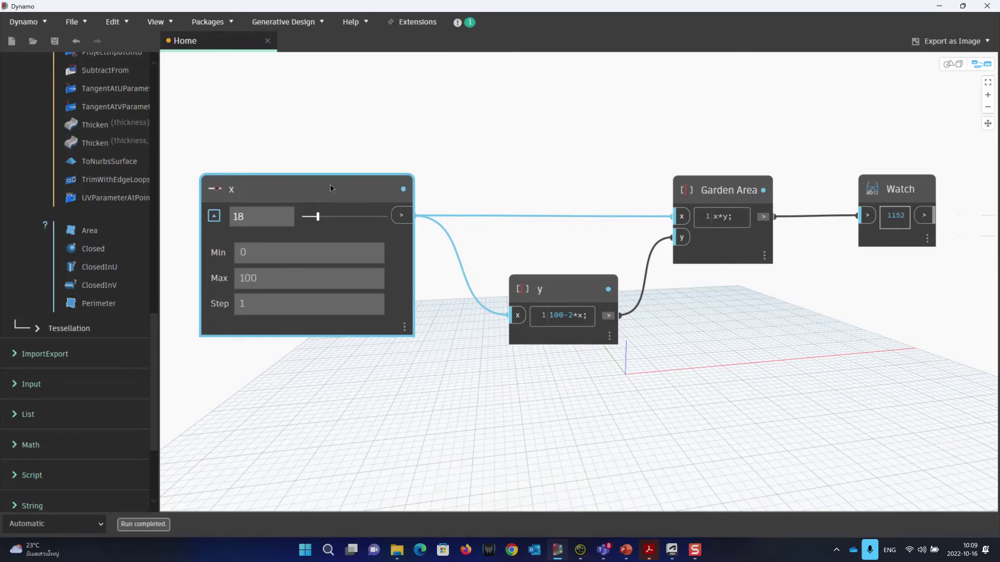
left_click_drag(330, 190, 329, 194)
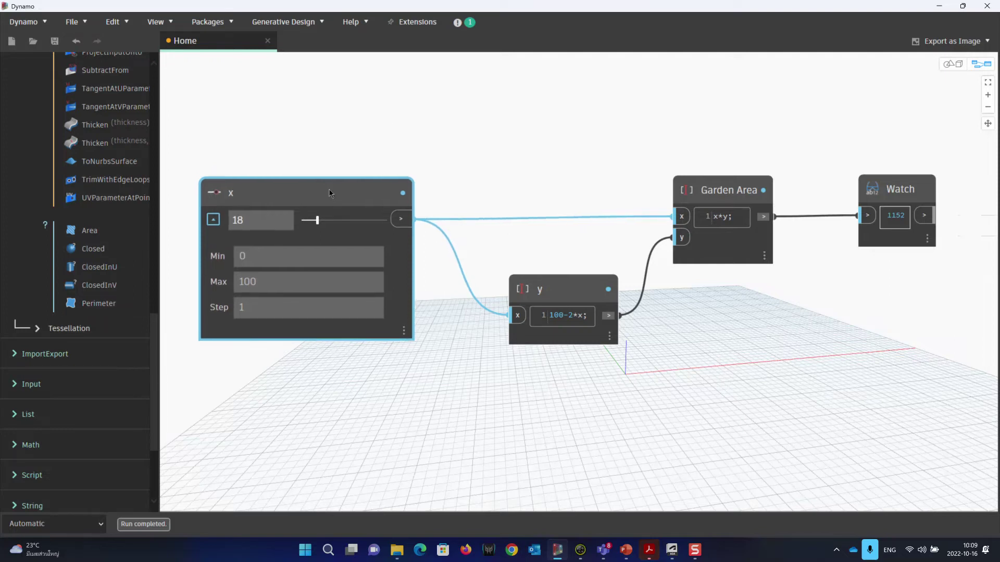
Mark the x slider node as Is Input and check that the option is enabled
right_click(329, 193)
key("Escape")
right_click(310, 191)
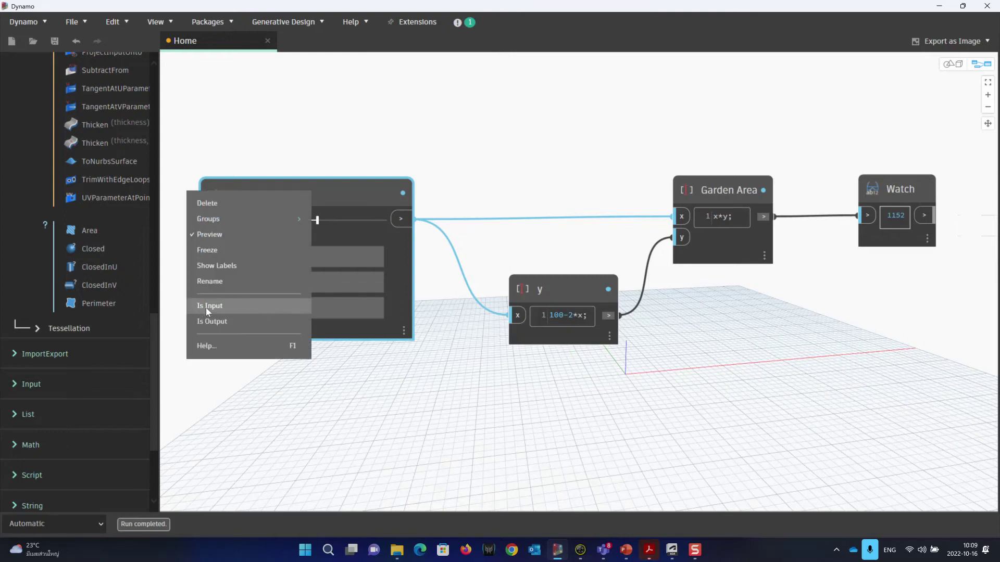
left_click(238, 308)
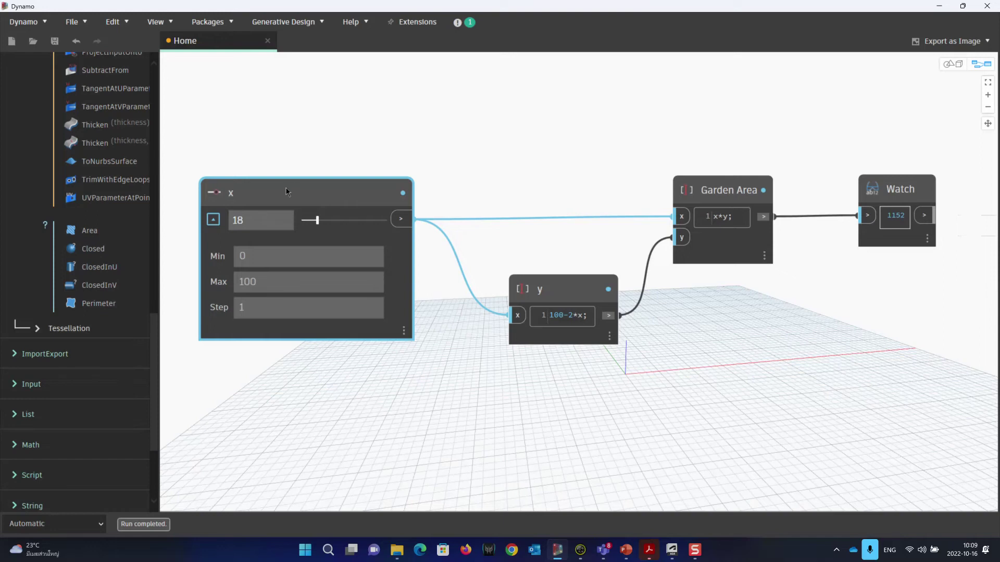
right_click(299, 201)
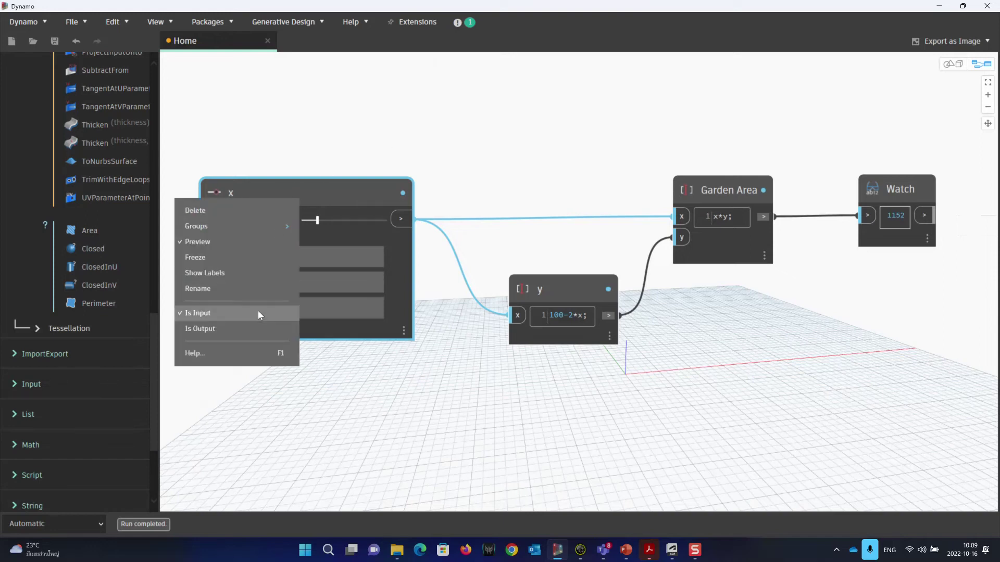
Shift the Watch node slightly away from Garden Area and mark it as Is Output
left_click(897, 186)
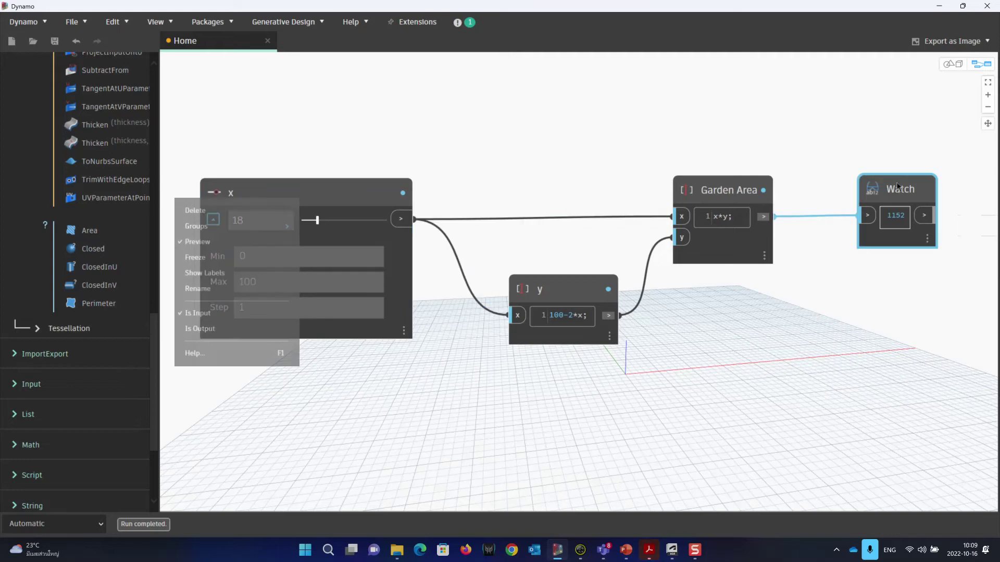
left_click_drag(917, 189, 927, 190)
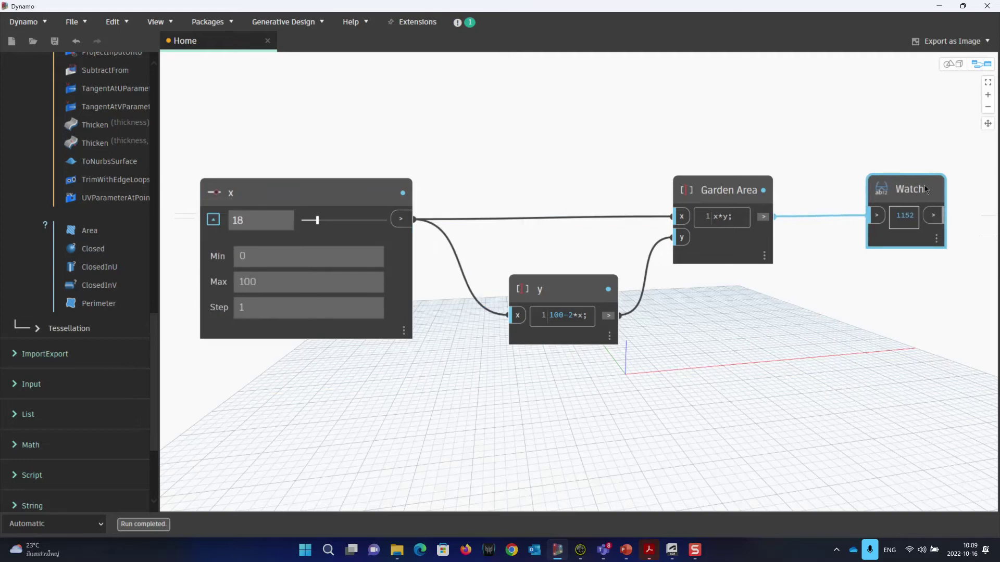
right_click(920, 189)
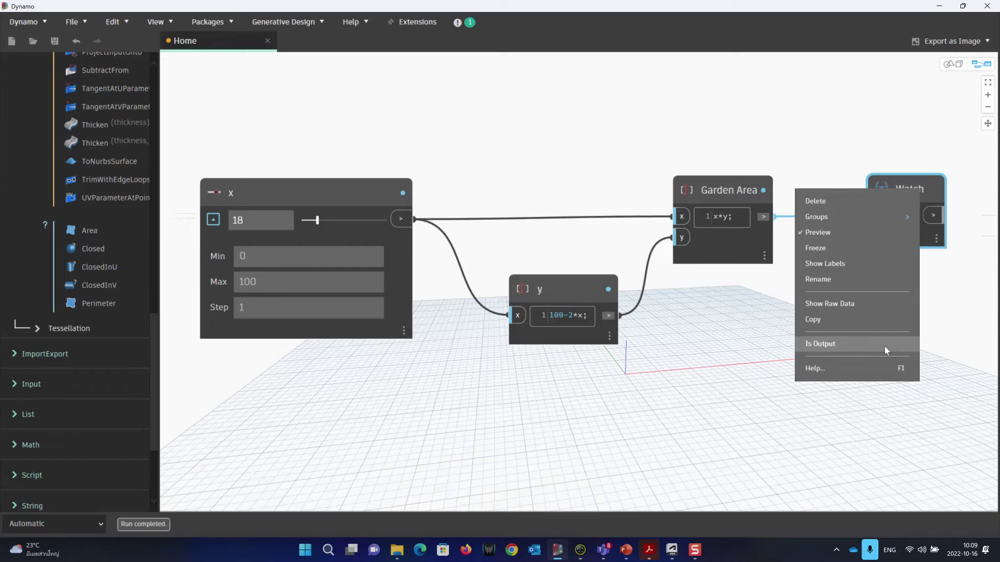
left_click(841, 345)
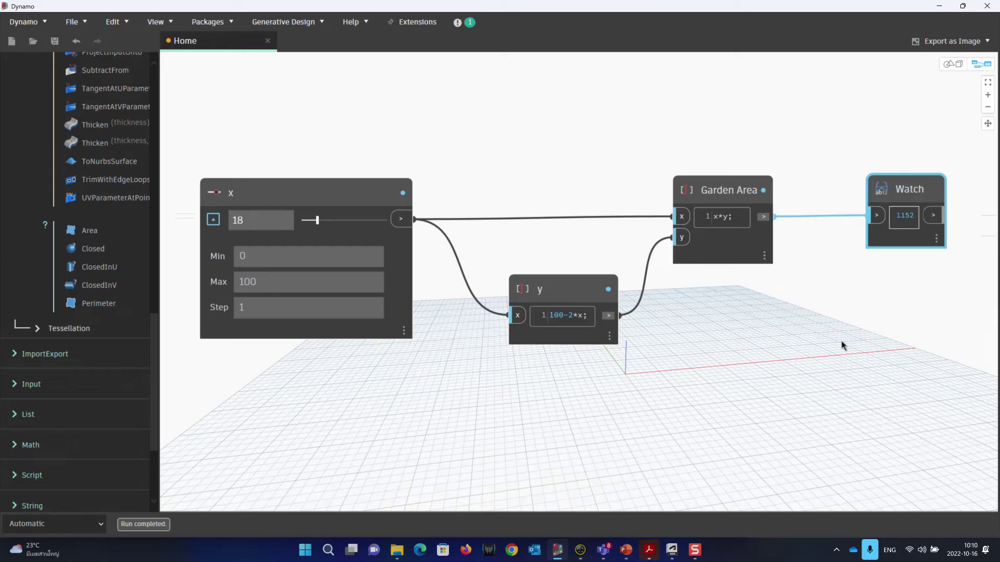
Nudge the x slider node slightly upward and create a group around it
left_click_drag(301, 195, 298, 183)
right_click(298, 182)
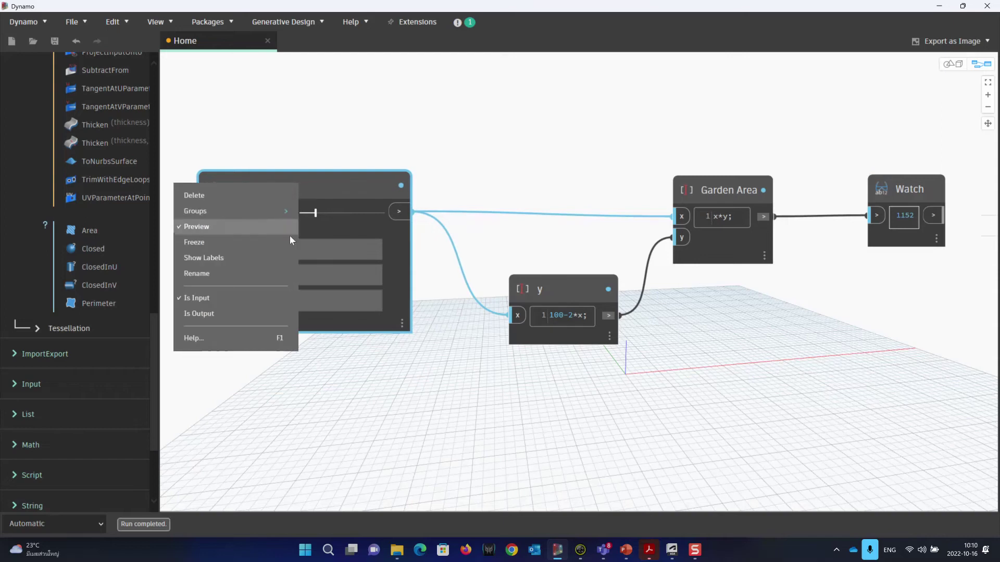
mouse_move(264, 211)
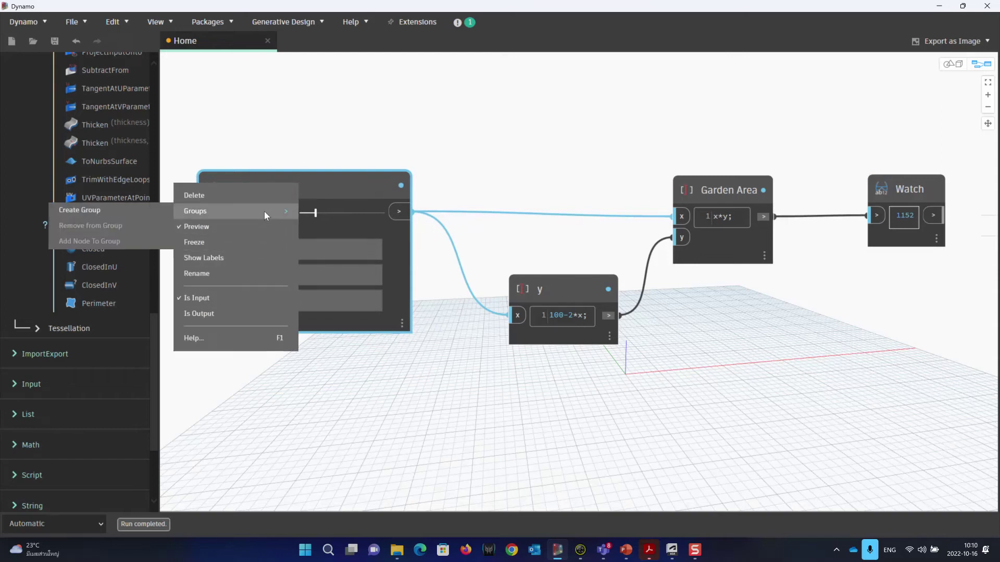
left_click(130, 212)
Title the group around the x slider "Is_Input"
double_click(286, 148)
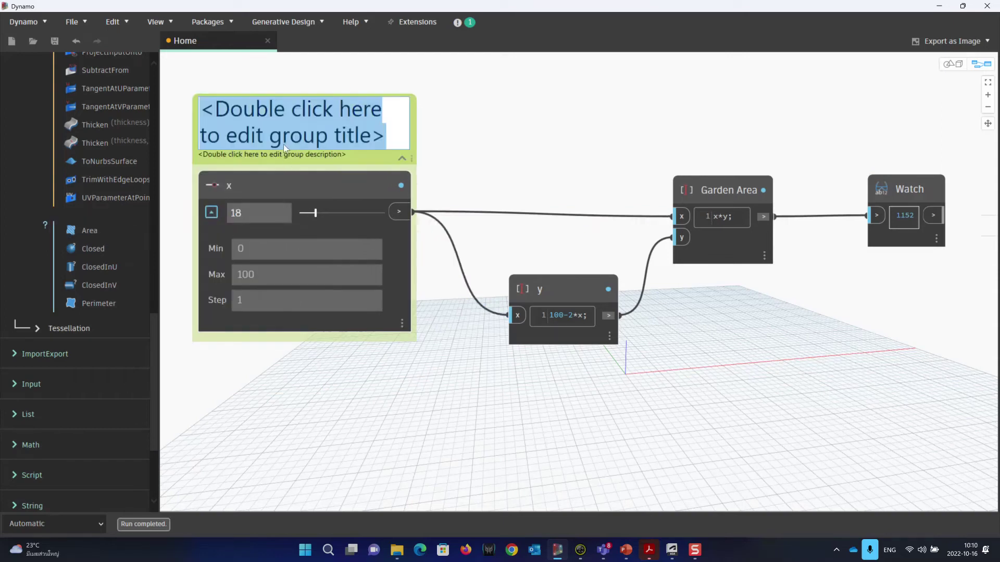
type("In")
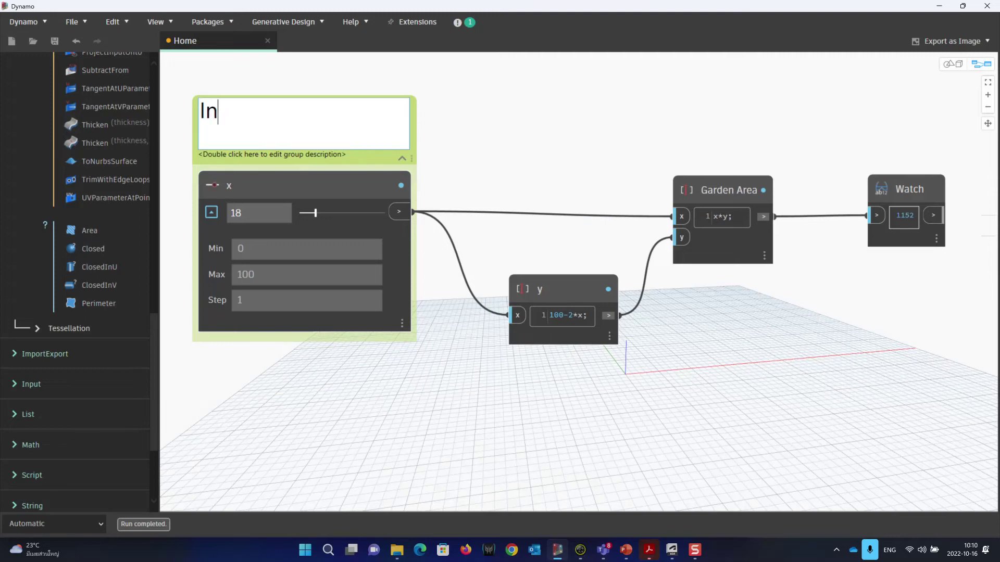
type("put")
key("Left")
key("Left")
key("Left")
key("Left")
key("Left")
type("Is_")
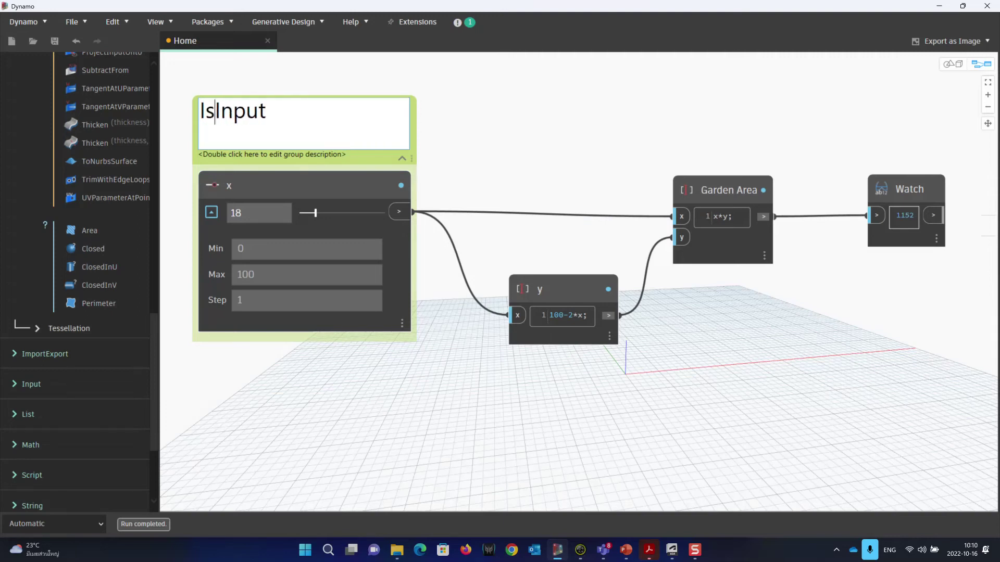
left_click(475, 345)
Create a group around the Watch node and title it "is_Output"
right_click(906, 189)
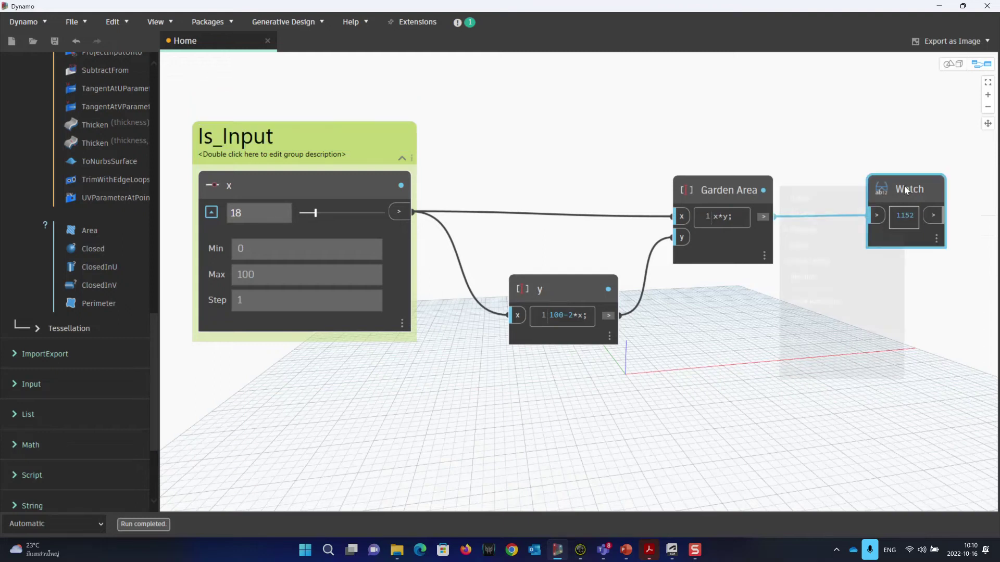
mouse_move(858, 213)
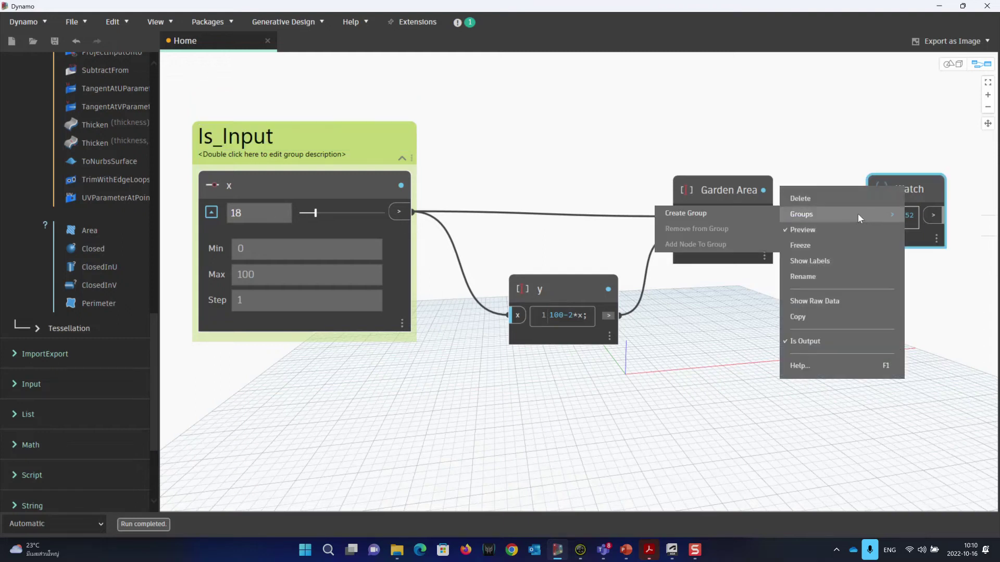
left_click(724, 215)
double_click(898, 138)
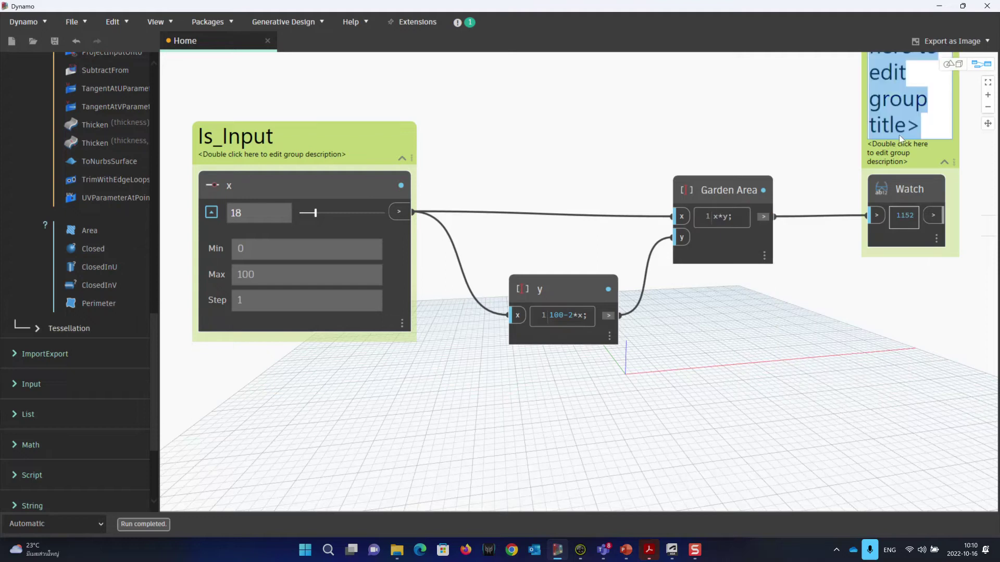
key("BackSpace")
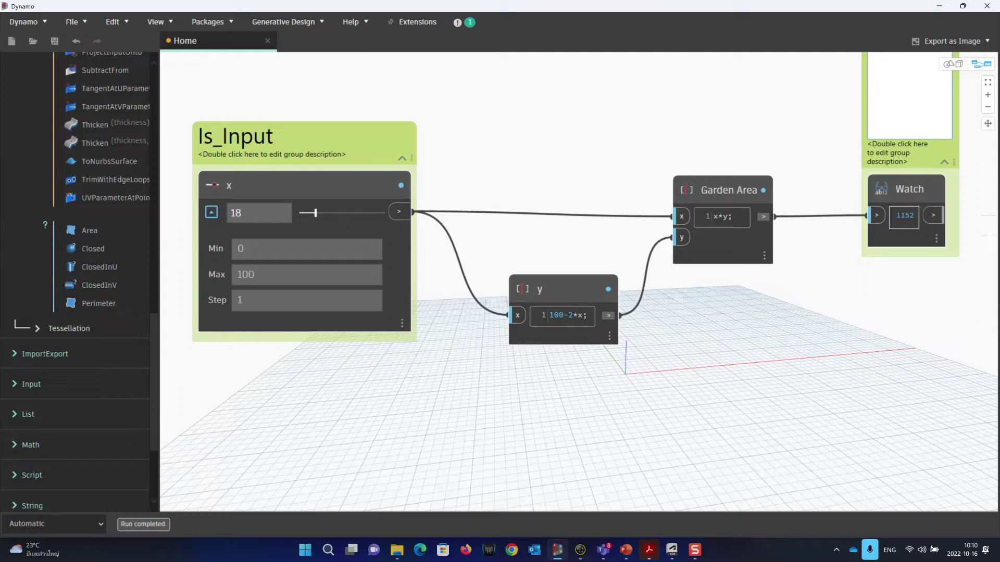
type("is_Output")
left_click(918, 147)
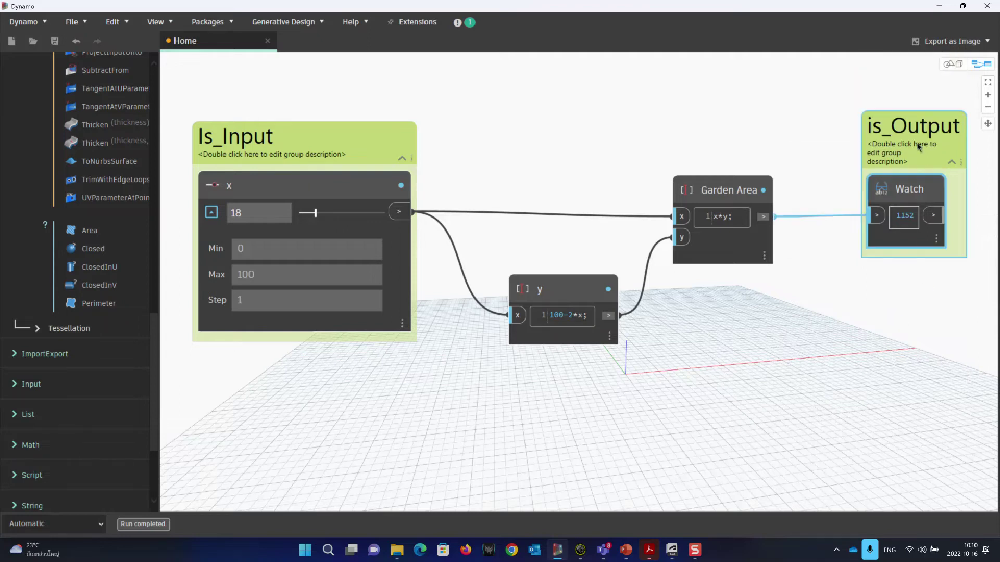
Change the is_Output group's color to bright blue
right_click(919, 147)
mouse_move(874, 234)
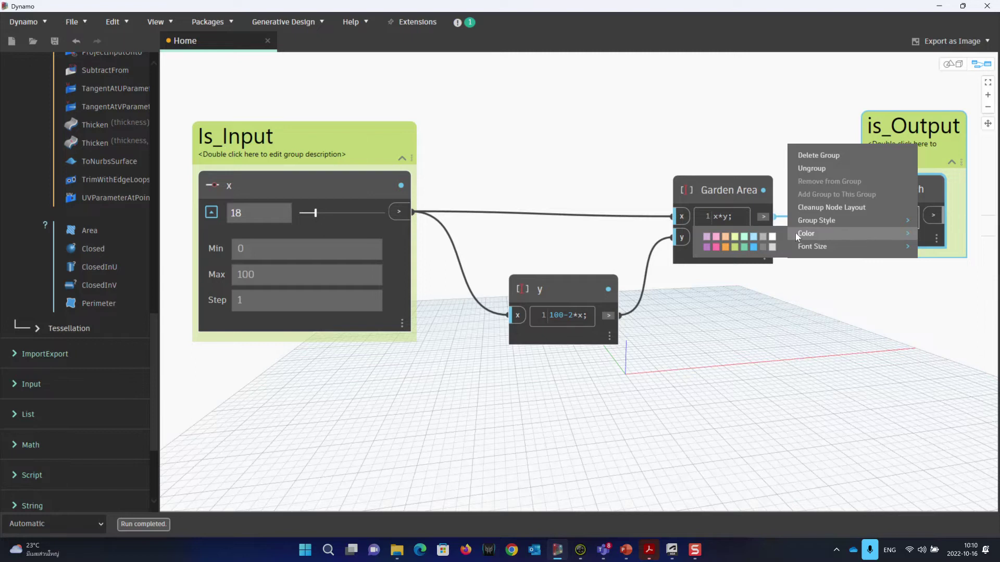
left_click(755, 246)
Move the Garden Area node up and the y node slightly toward it to arrange the calculation nodes
left_click_drag(755, 246, 744, 214)
left_click_drag(583, 288, 615, 293)
left_click_drag(719, 155, 700, 163)
Group the Garden Area and y nodes together and title the group "Processing"
left_click(597, 286, "shift")
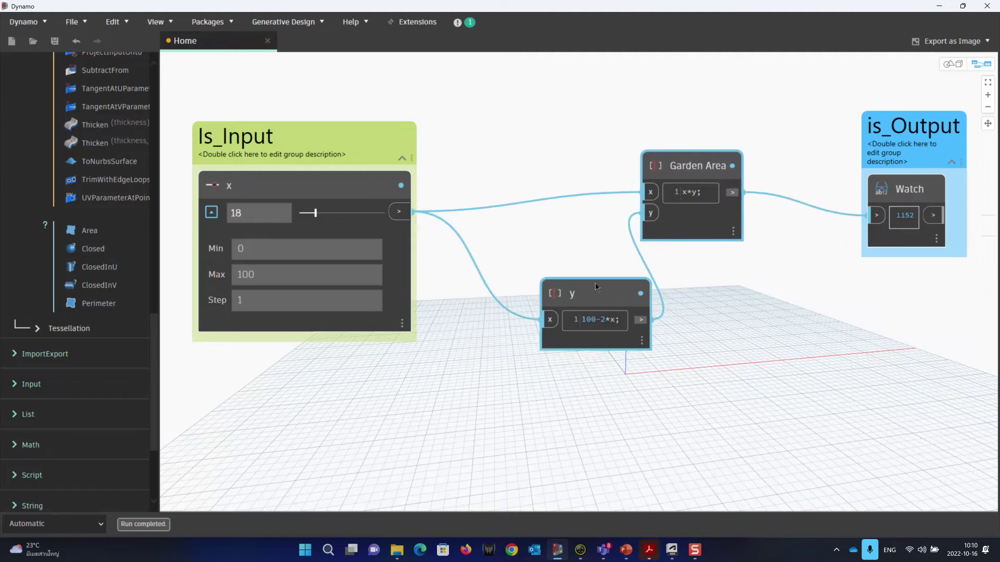
right_click(595, 288)
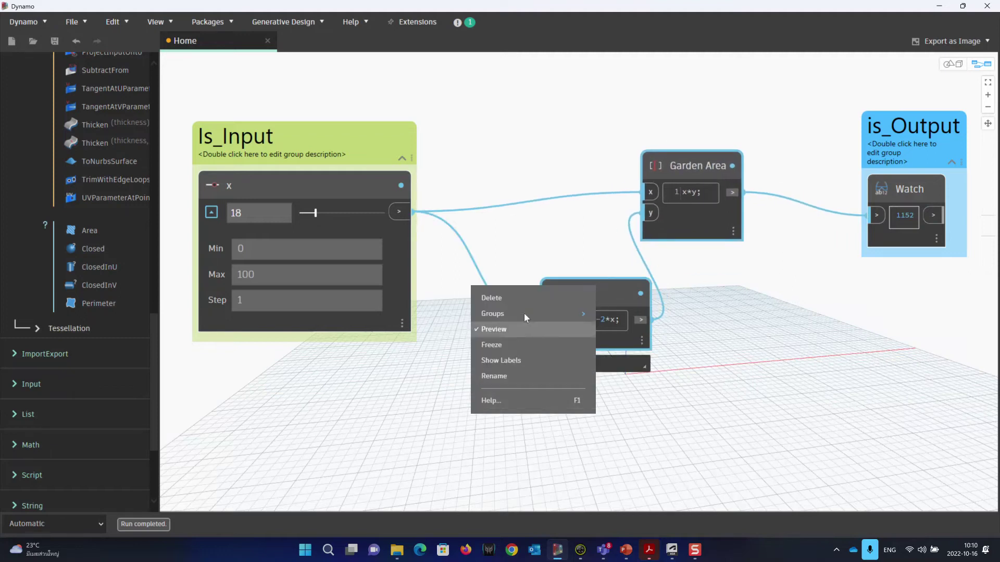
mouse_move(544, 315)
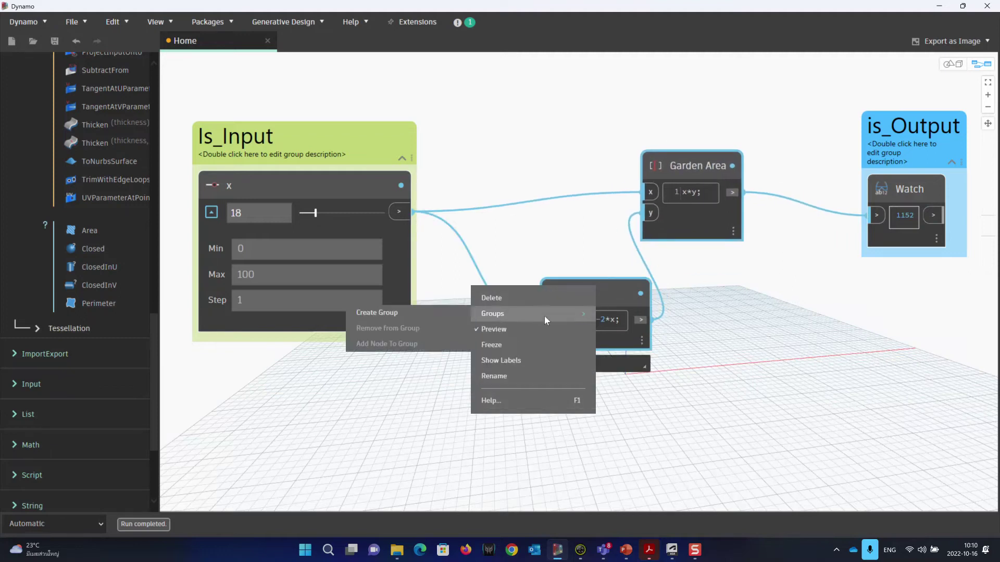
left_click(408, 313)
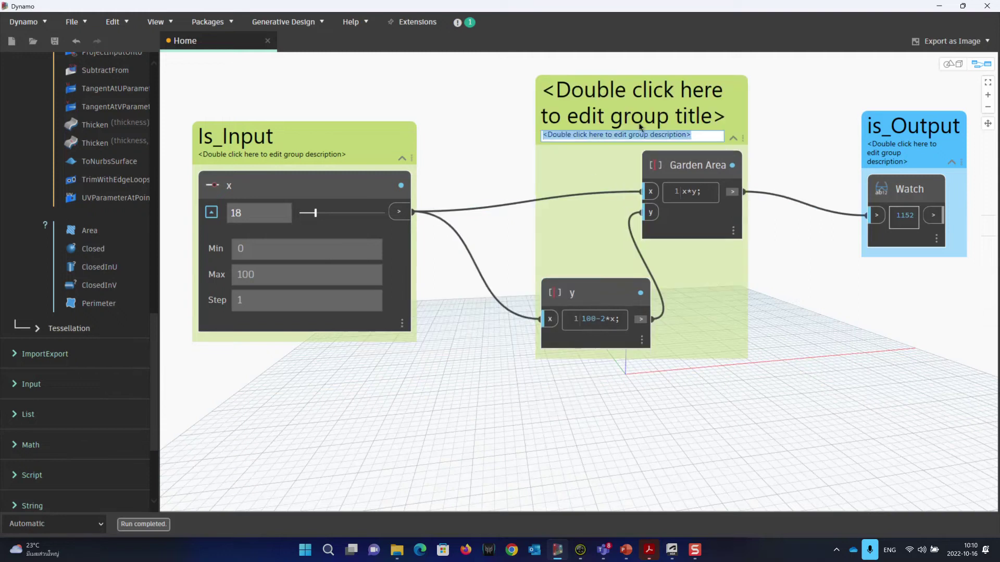
double_click(666, 121)
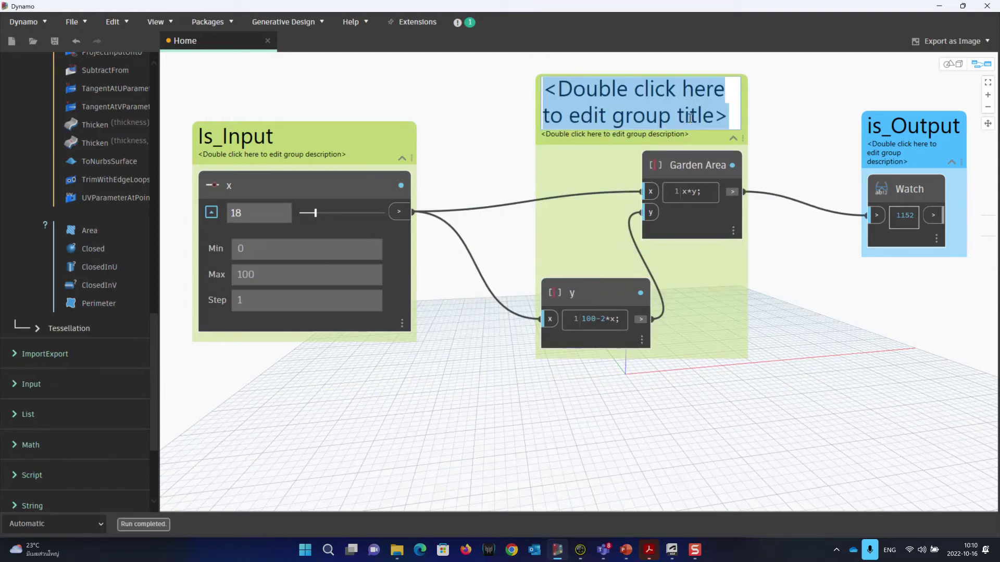
type("Processing")
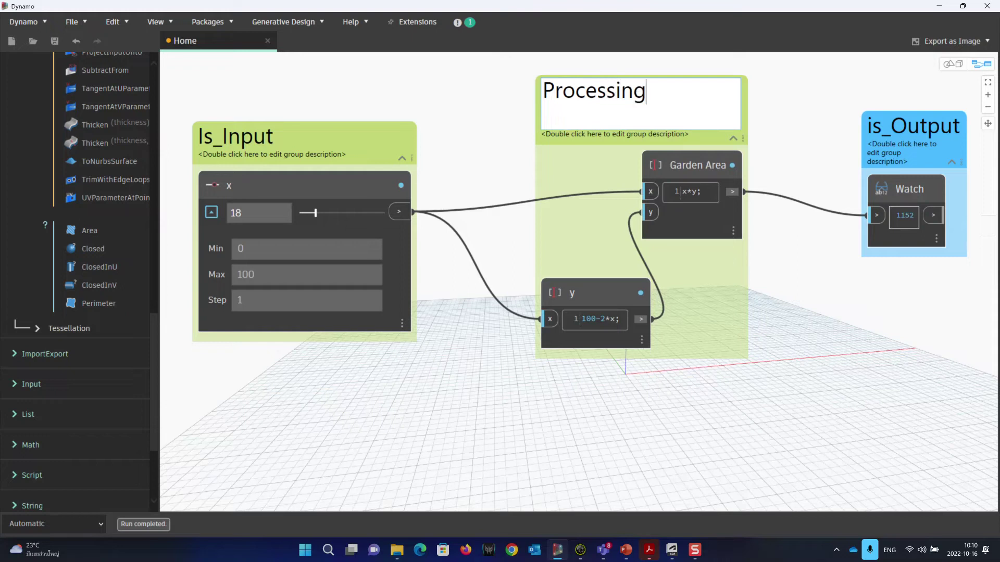
key("Return")
Change the Processing group's color to bright pink
left_click(717, 299)
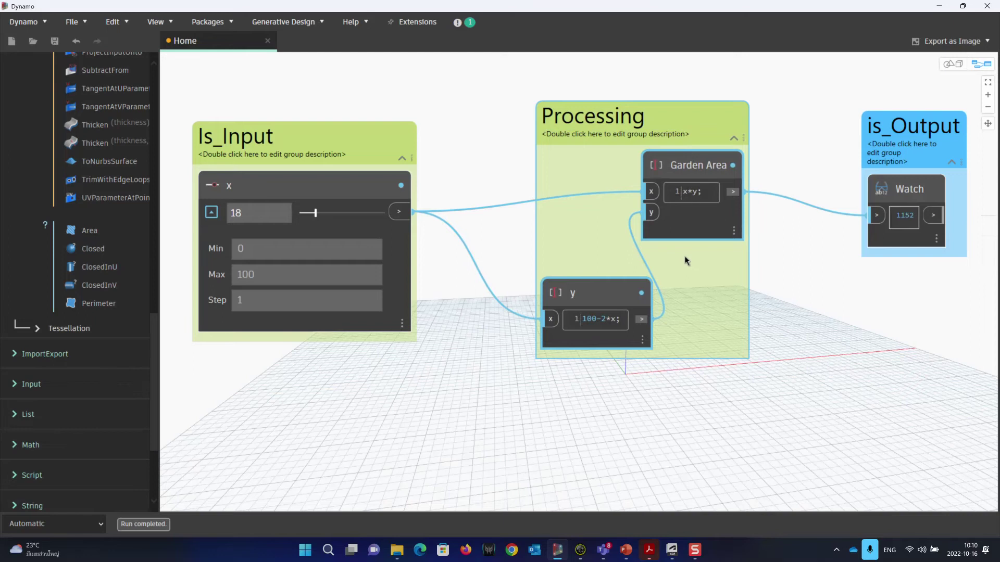
right_click(678, 120)
mouse_move(626, 208)
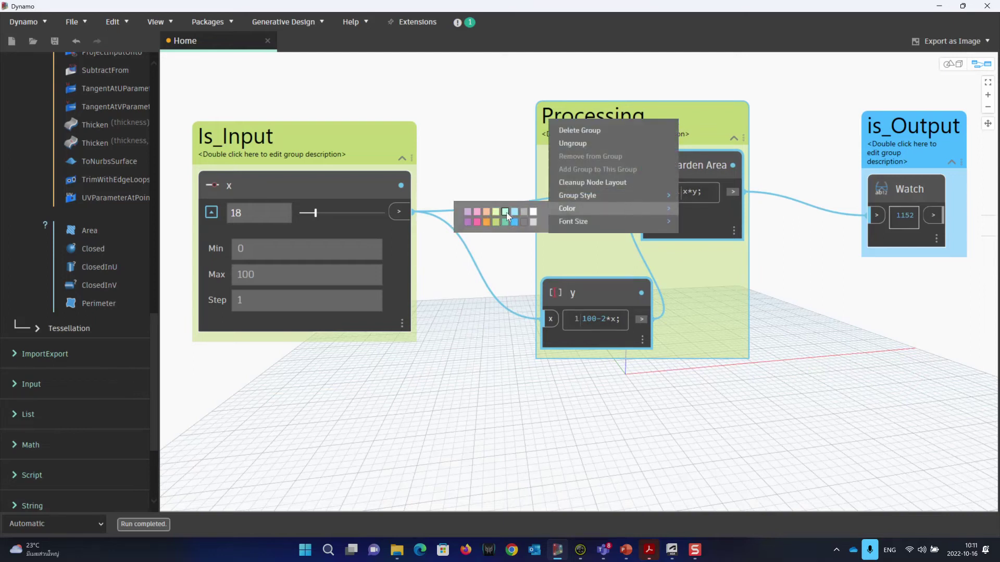
left_click(477, 223)
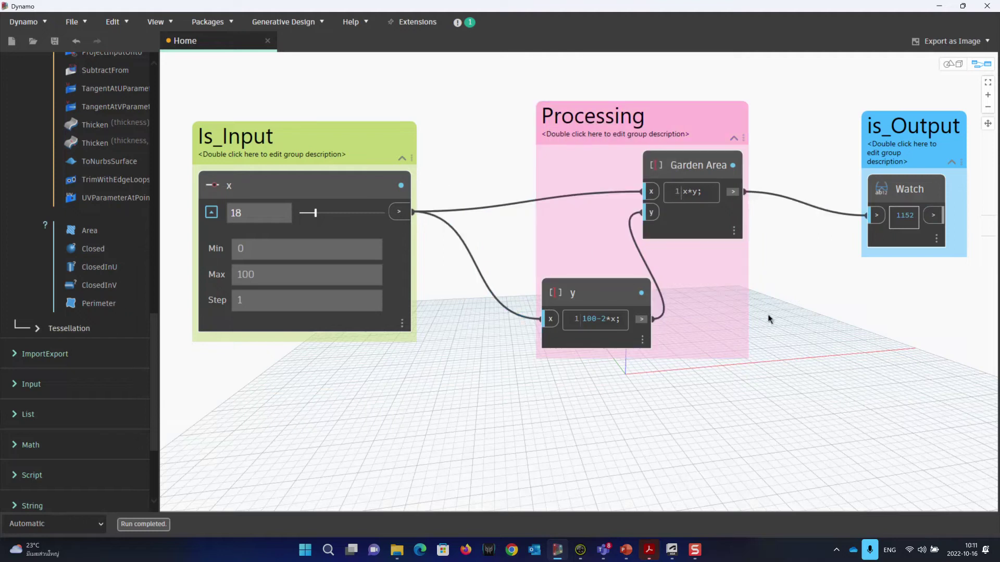
Reposition the Is_Input, Processing and is_Output groups slightly so that they sit in an even row
left_click_drag(368, 125, 350, 118)
left_click_drag(651, 131, 626, 140)
left_click_drag(903, 137, 872, 135)
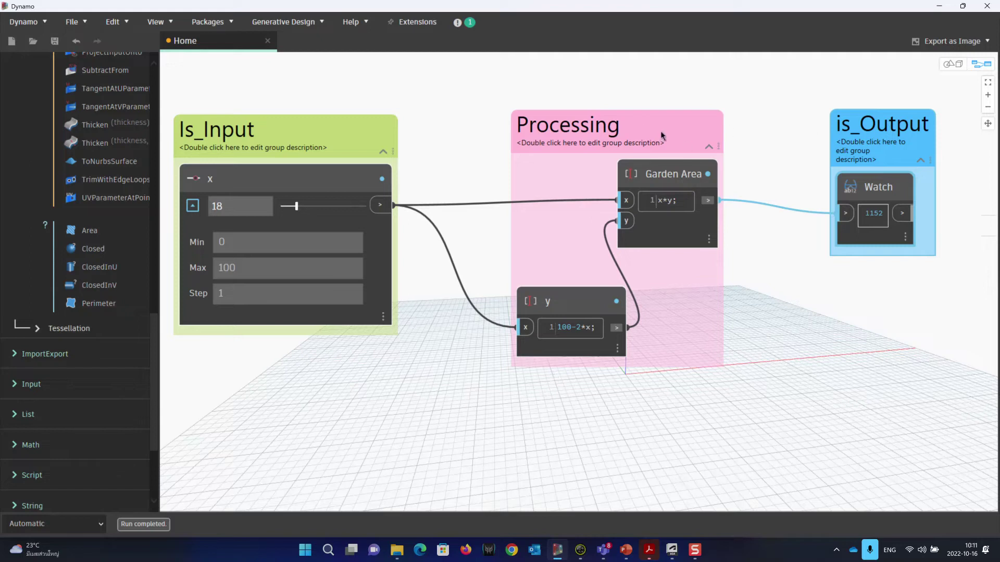
left_click_drag(661, 130, 655, 132)
left_click_drag(294, 141, 304, 137)
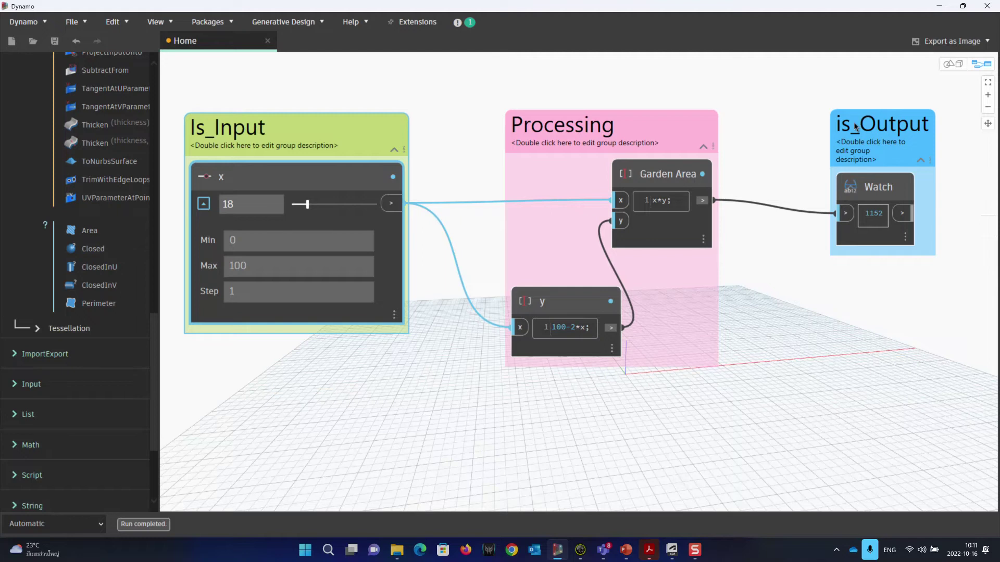
mouse_move(629, 128)
left_mouse_down()
mouse_move(639, 134)
mouse_move(627, 132)
left_mouse_up()
left_click_drag(871, 130, 867, 121)
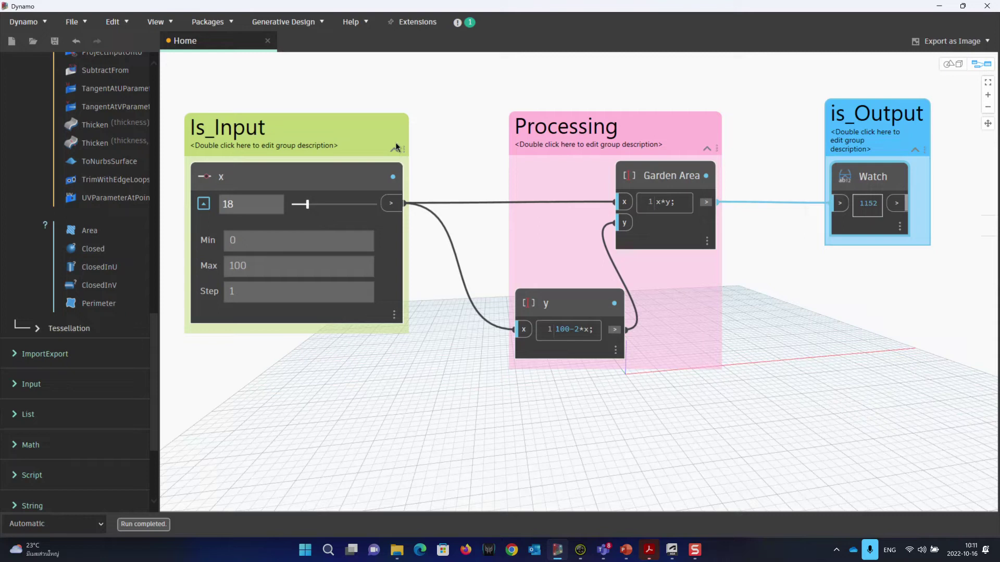
left_click(410, 26)
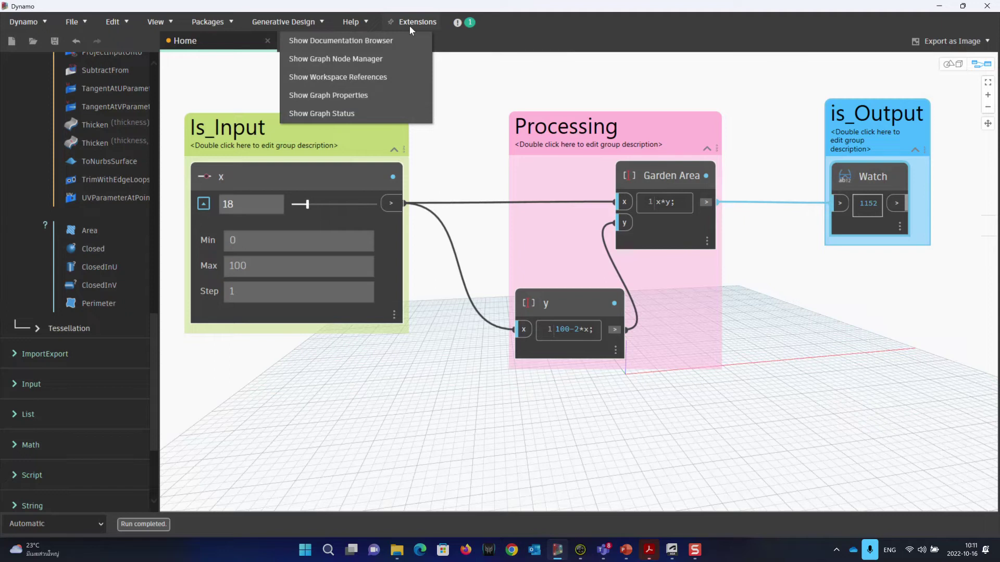
left_click(379, 98)
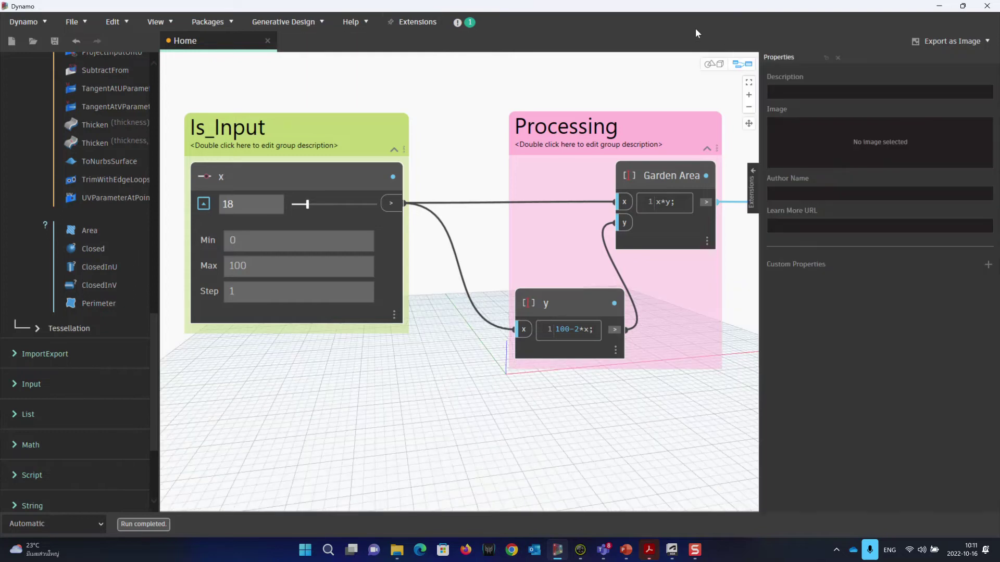
left_click(420, 24)
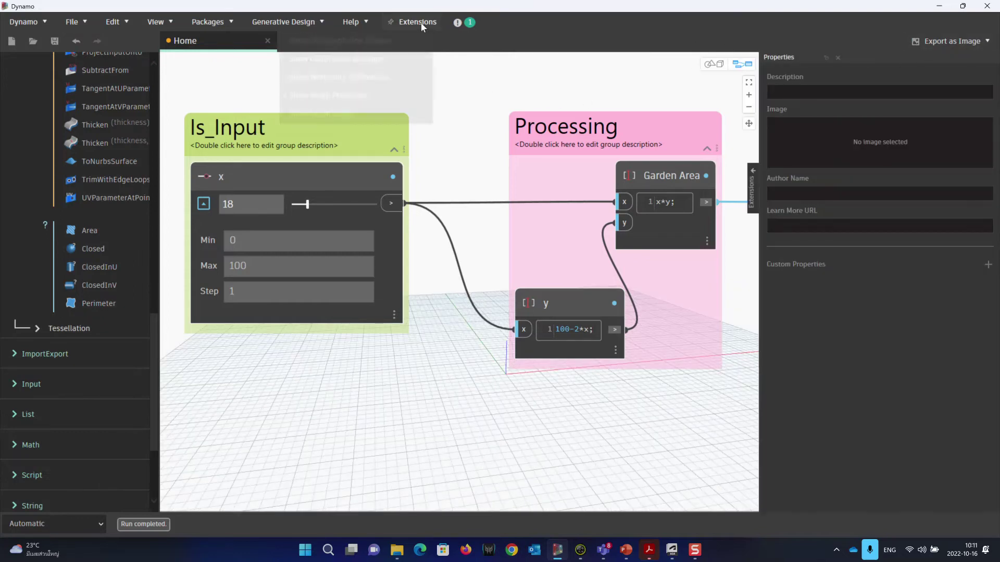
left_click(364, 96)
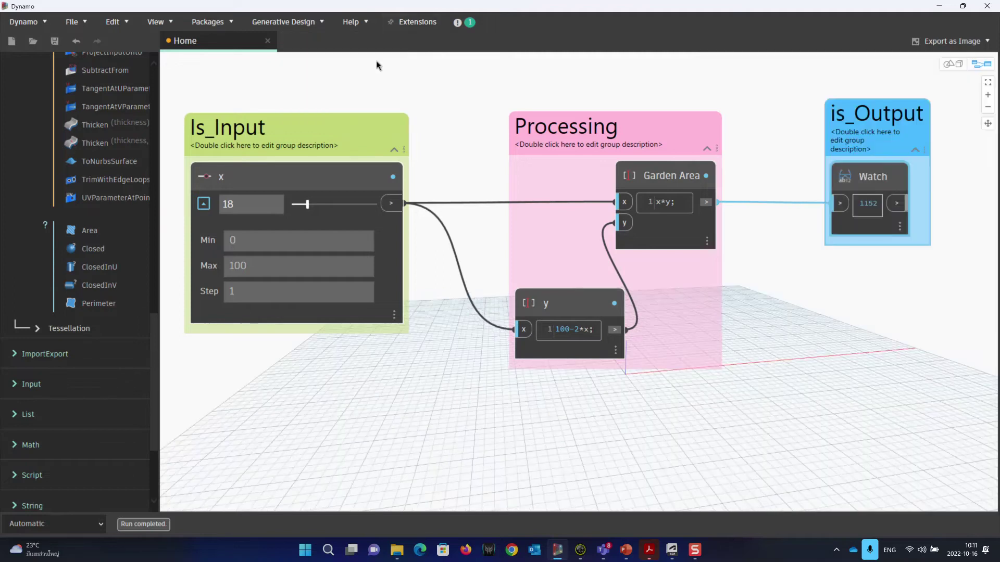
Show the Graph Status extension and set the graph type to Generative Design
left_click(401, 22)
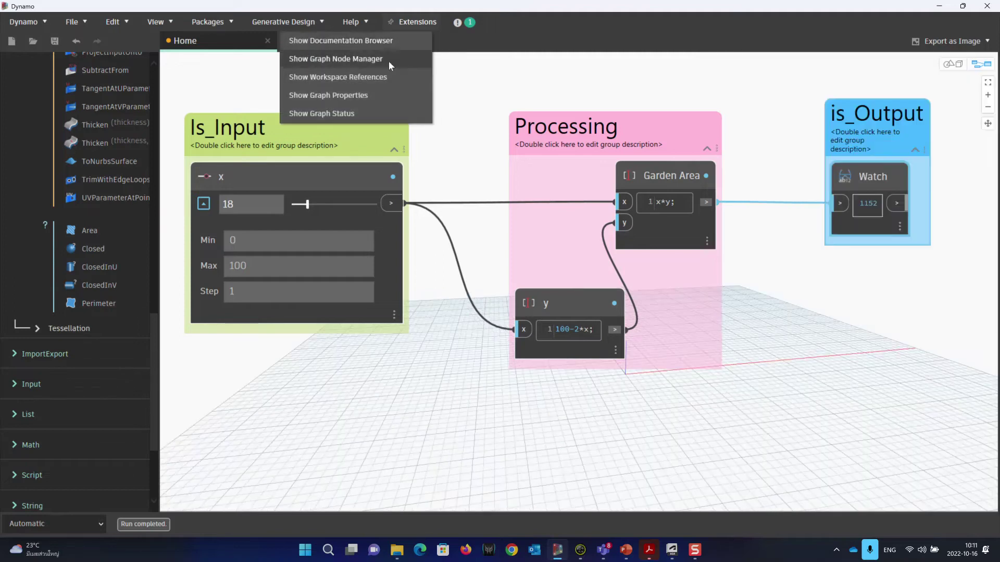
left_click(383, 112)
left_click(421, 28)
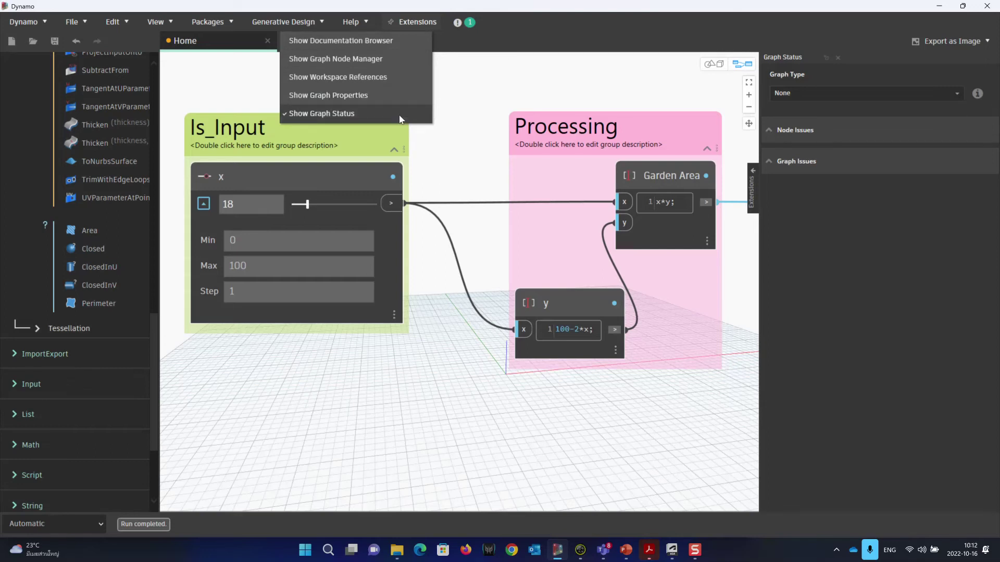
left_click(575, 59)
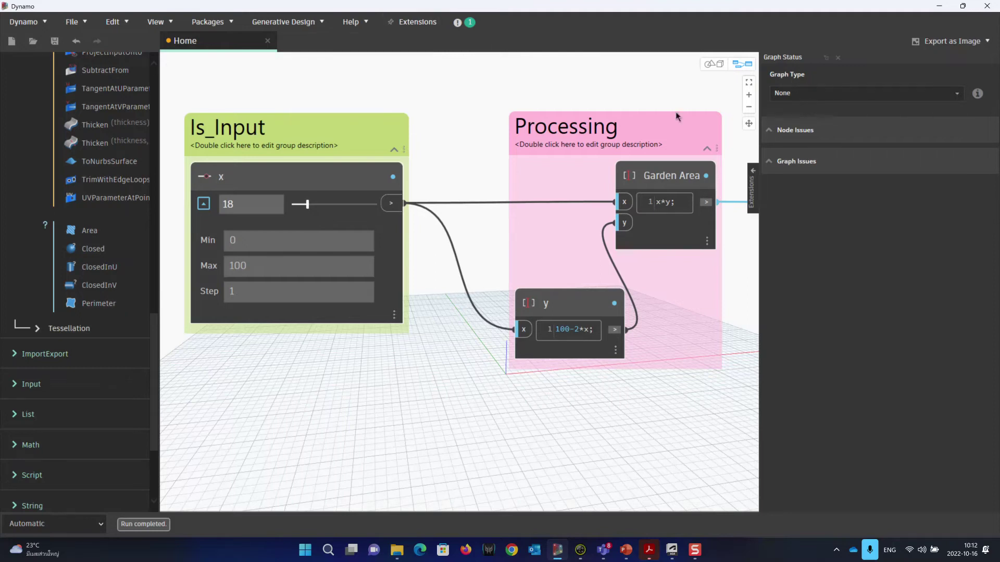
scroll(677, 114, "down", 2)
middle_click_drag(675, 99, 557, 144)
left_click(817, 98)
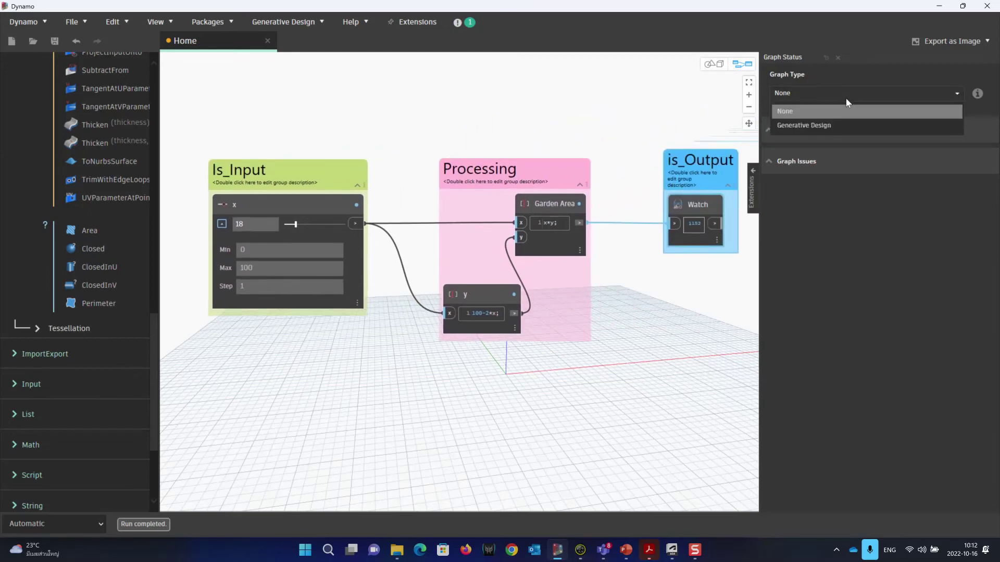
left_click(829, 128)
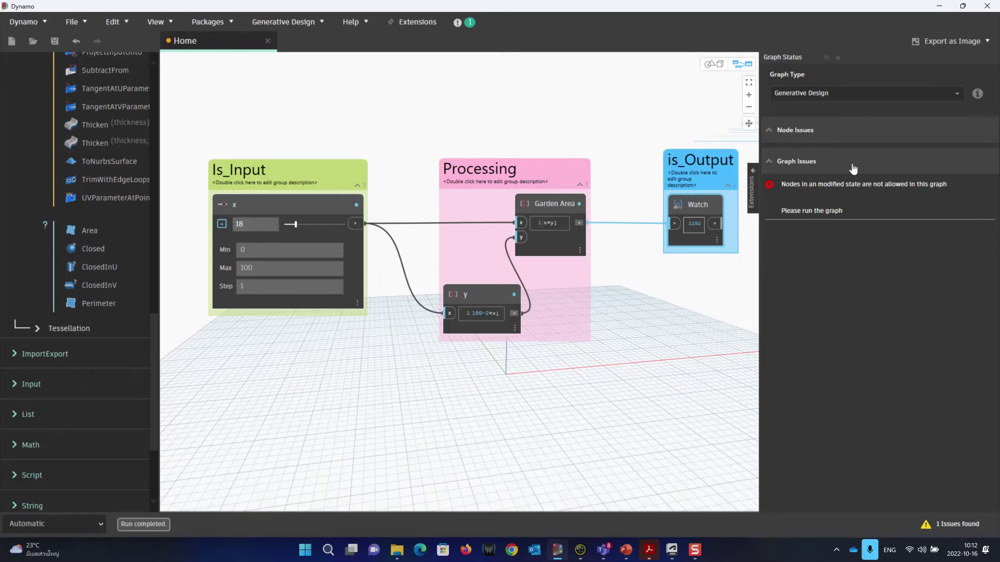
Change the x slider's value to 12 to rerun the graph
left_click(695, 351)
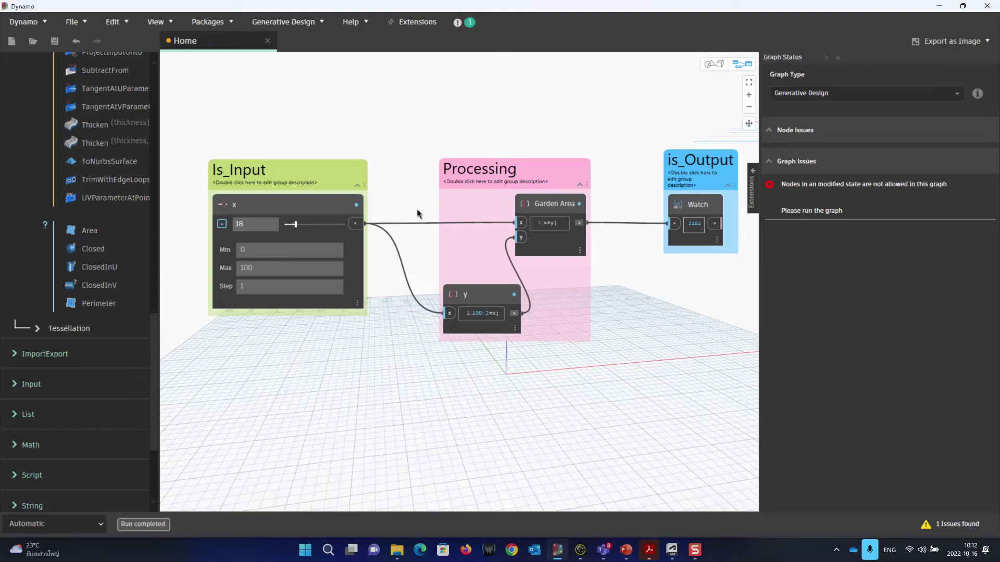
mouse_move(296, 225)
left_mouse_down()
mouse_move(287, 225)
mouse_move(320, 225)
mouse_move(284, 225)
mouse_move(311, 225)
mouse_move(293, 226)
left_mouse_up()
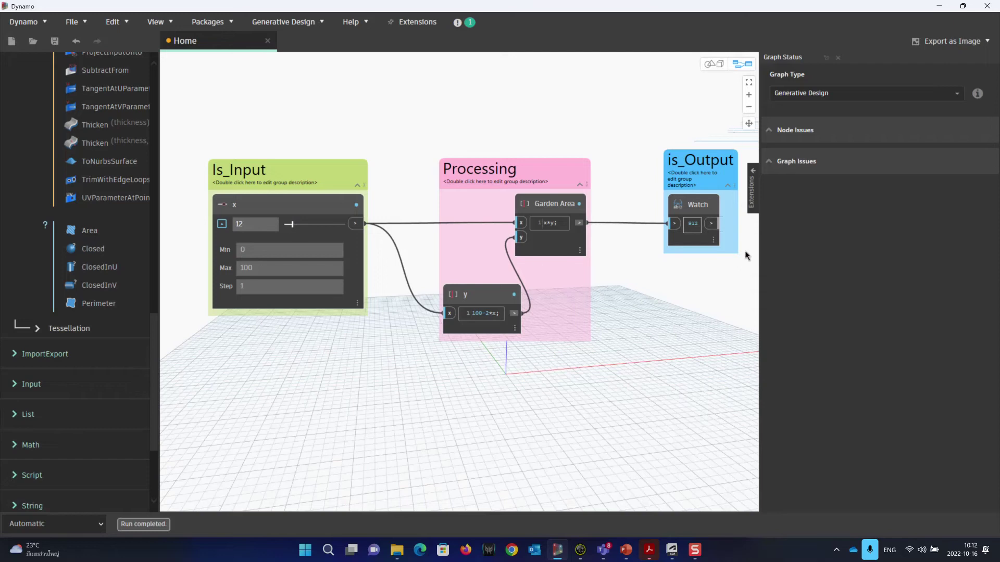
Move the Is_Input, Processing and is_Output groups slightly left and up, bringing them closer together
left_click_drag(303, 188, 297, 183)
left_click_drag(550, 168, 526, 165)
left_click_drag(710, 161, 671, 154)
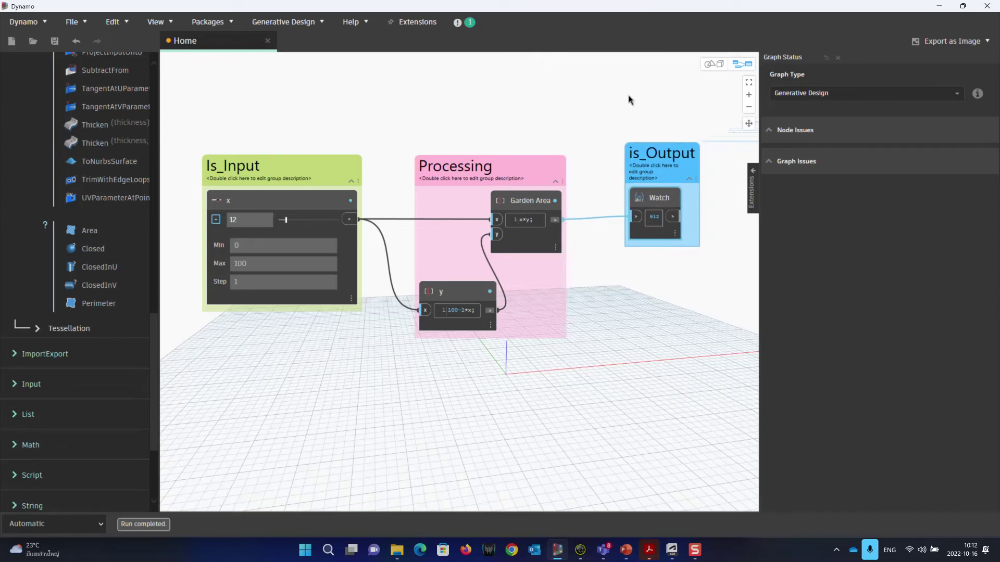
left_click(415, 95)
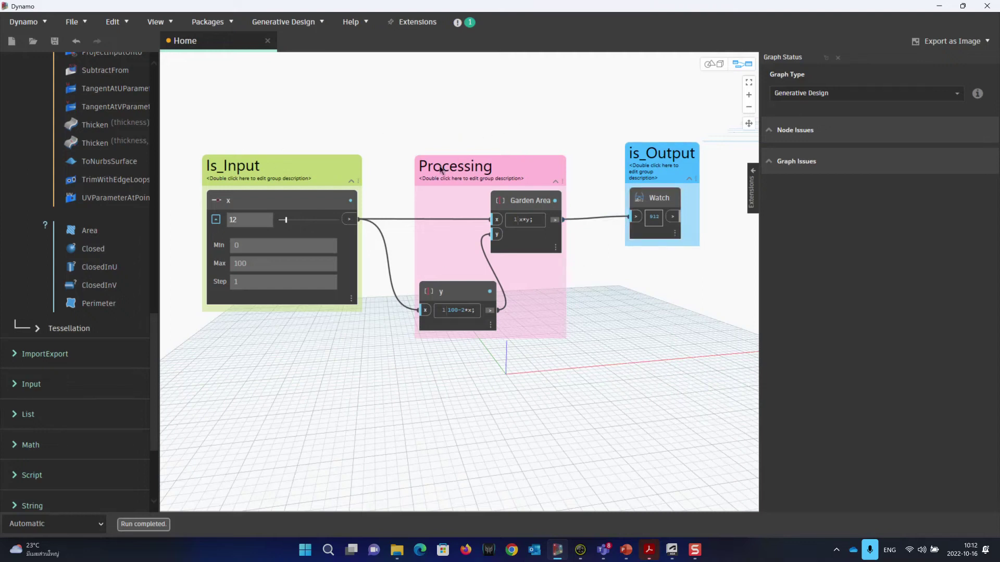
Save the graph as Intro_GD.dyn in the LAB6 GD folder, replacing the existing file
left_click(78, 22)
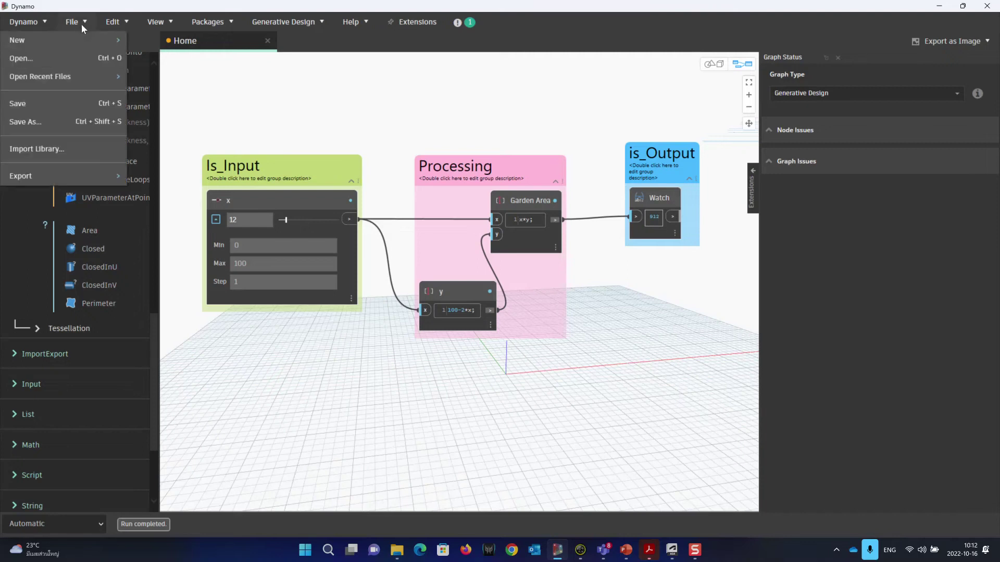
left_click(59, 105)
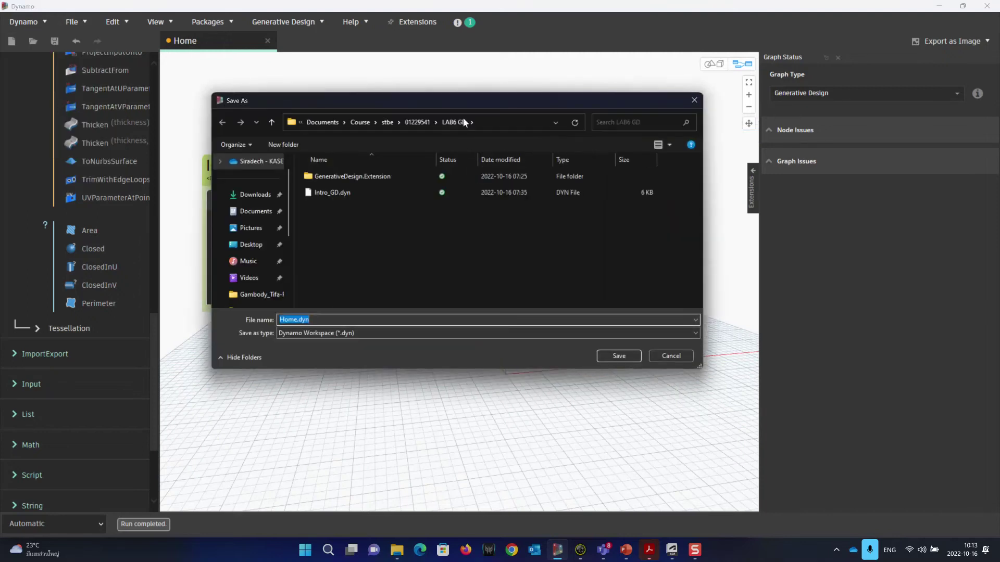
left_click_drag(468, 100, 517, 116)
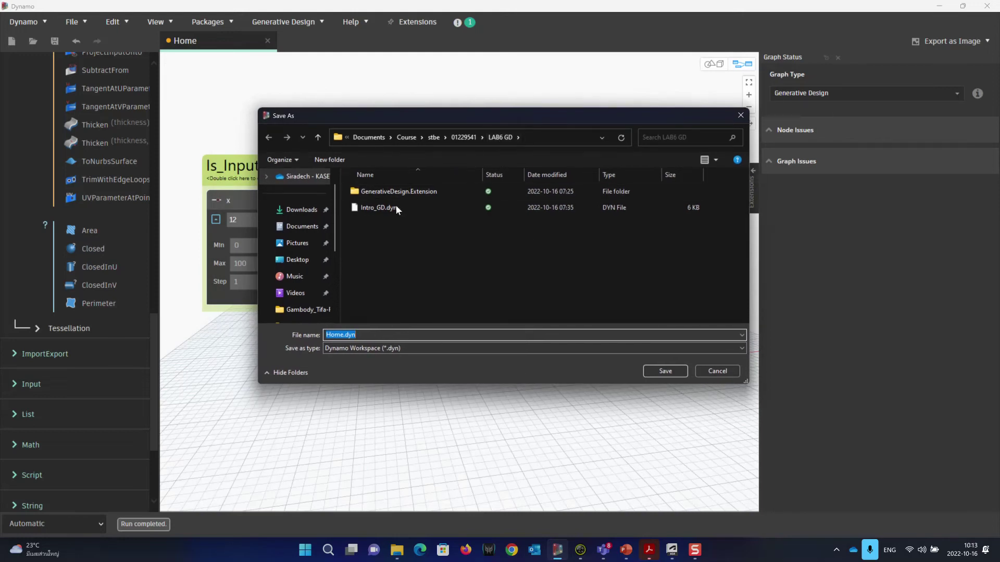
left_click(369, 209)
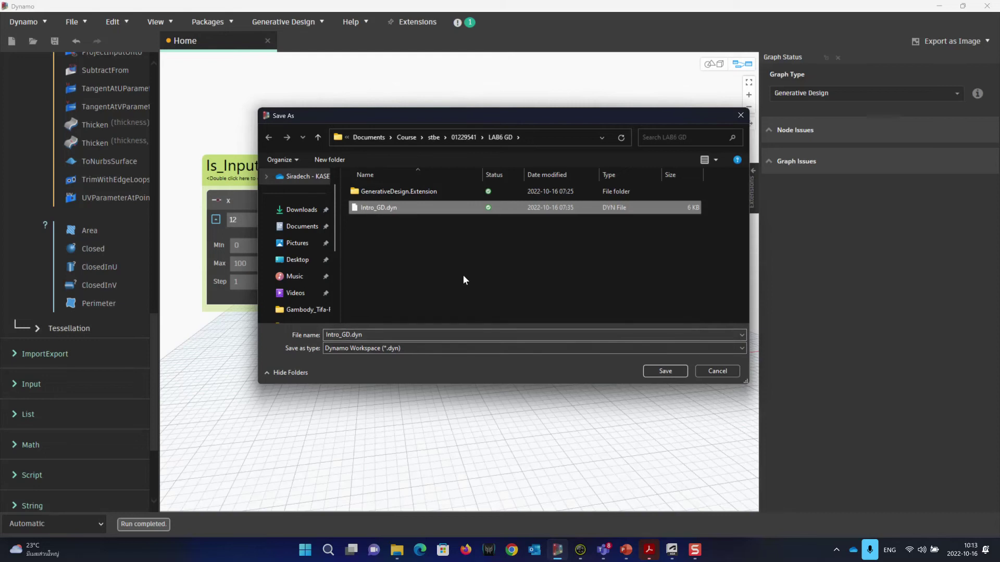
left_click(665, 371)
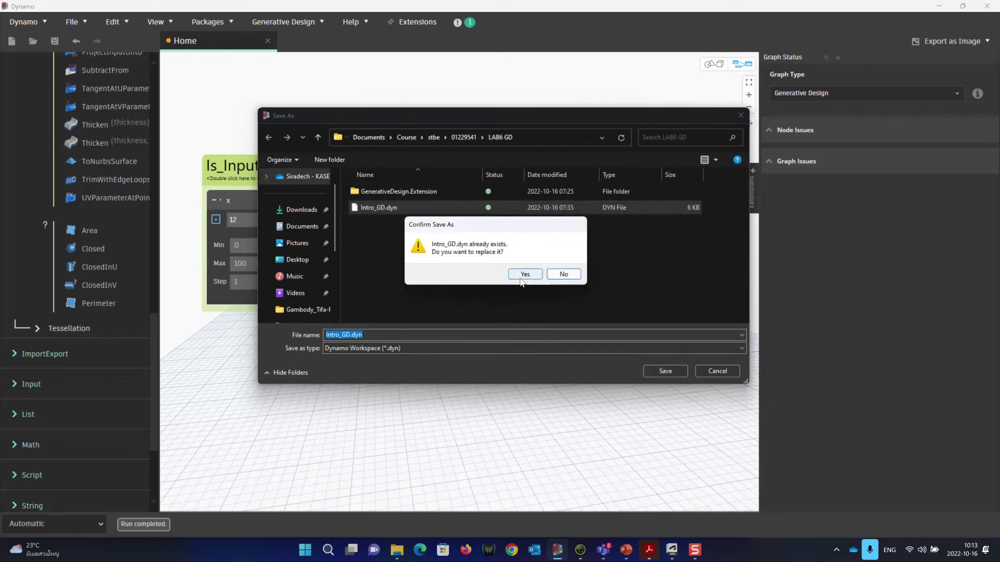
left_click(524, 275)
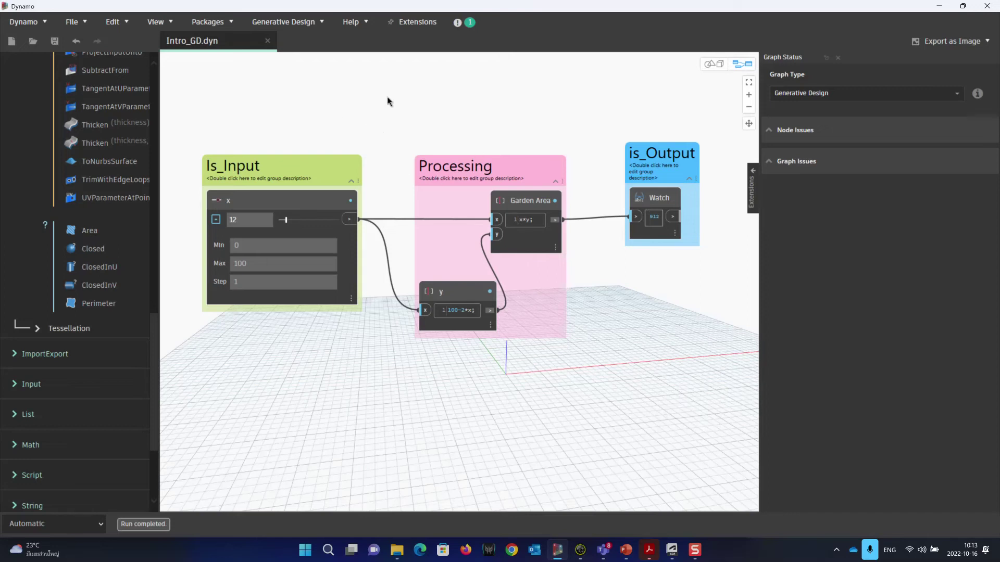
Start creating a new Generative Design study from the saved graph
left_click(309, 26)
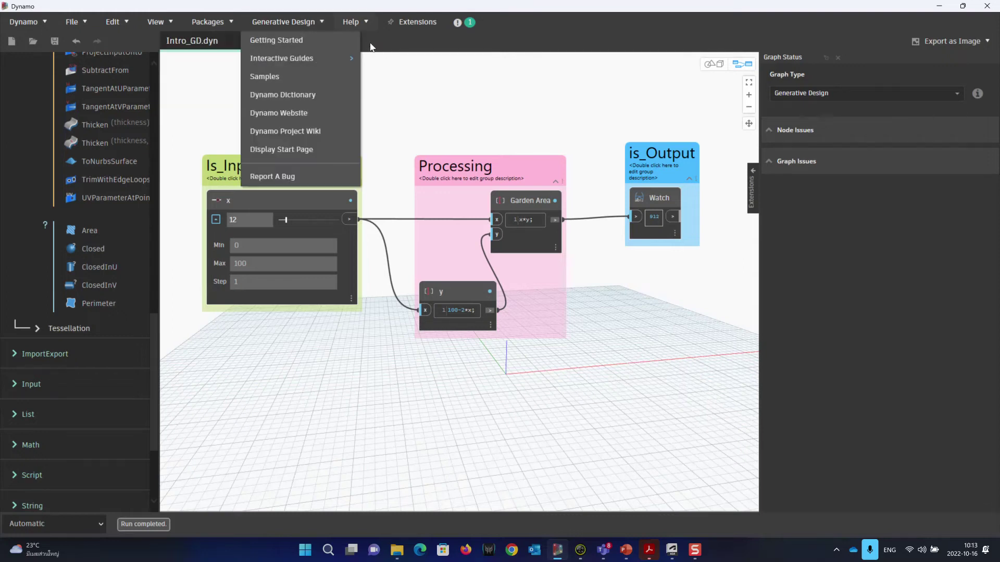
left_click(314, 18)
left_click(313, 24)
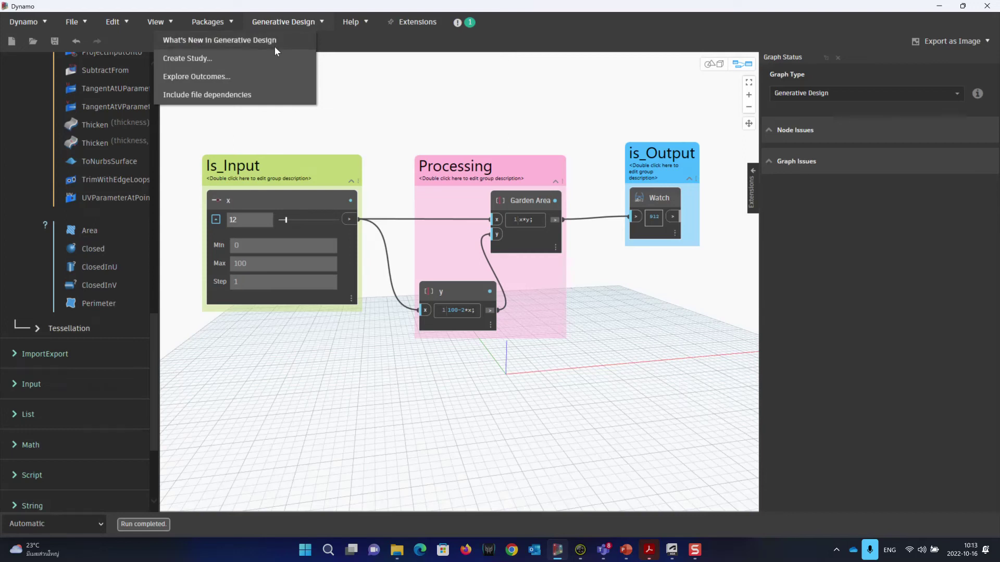
left_click(212, 59)
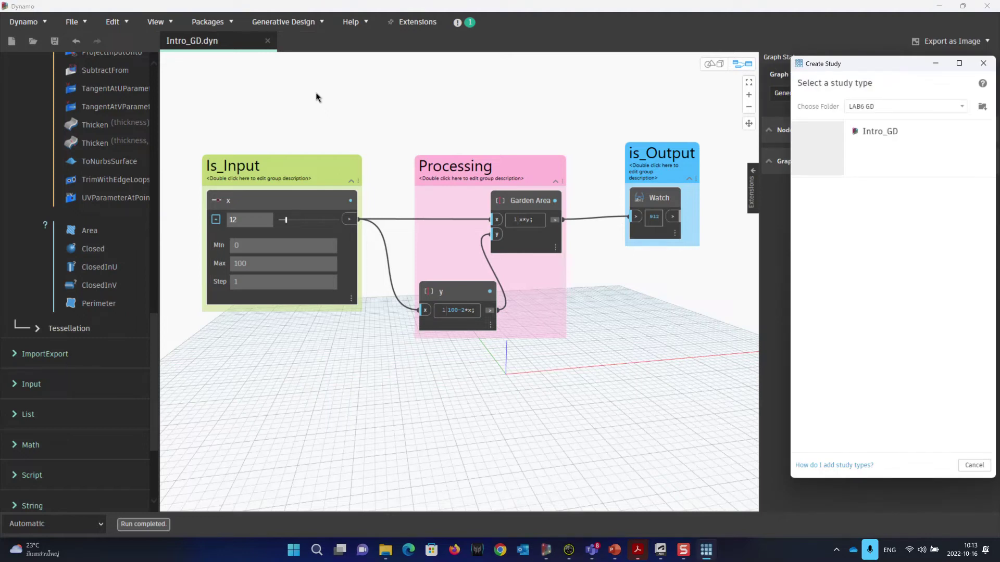
Switch the study folder to Autodesk Samples and look through the sample study types
left_click(928, 107)
left_click(907, 123)
left_click_drag(855, 68, 781, 87)
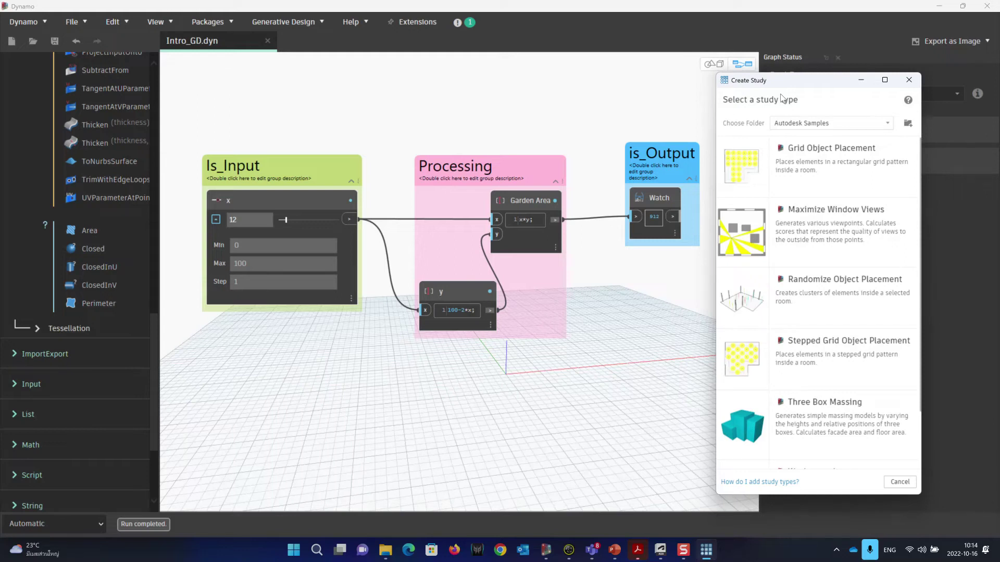
scroll(838, 219, "down", 1)
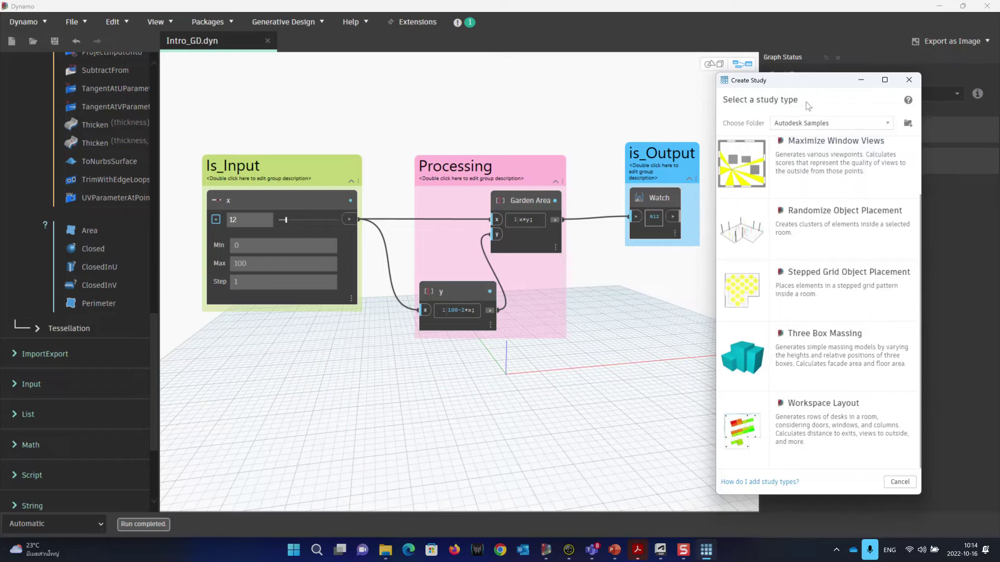
mouse_move(850, 138)
Remove the LAB6 GD path from the managed study folders
left_click(908, 124)
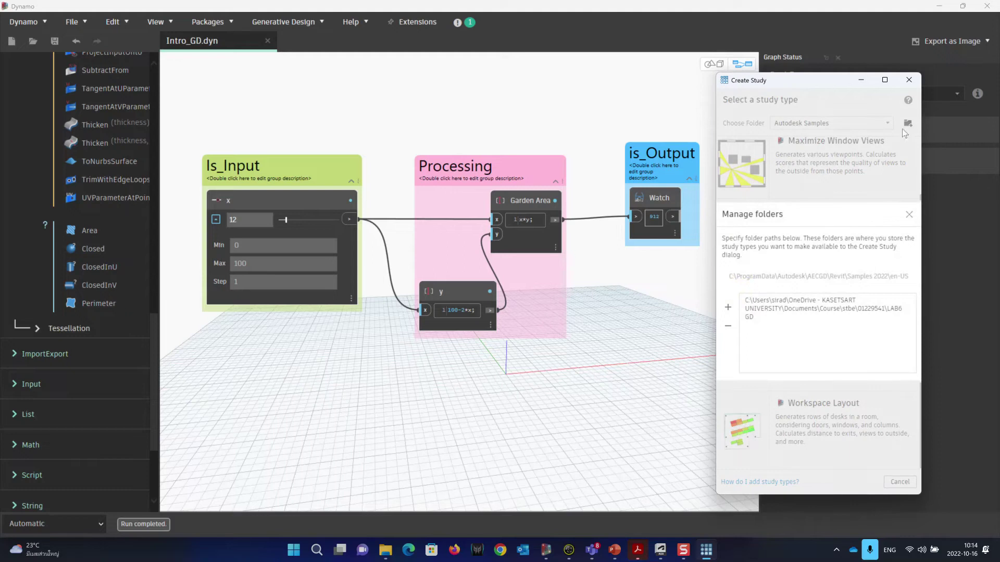
left_click(747, 316)
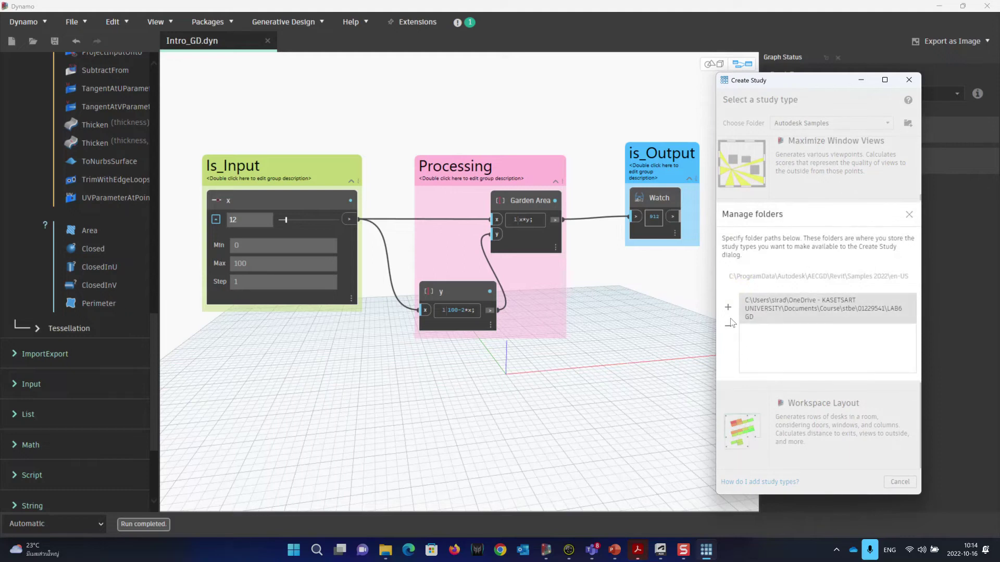
left_click(728, 324)
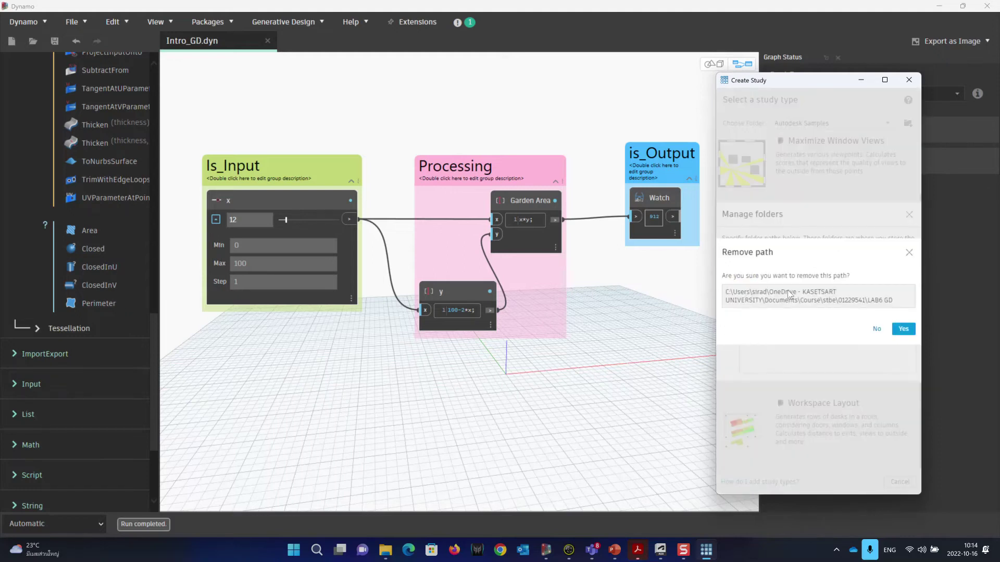
left_click(902, 329)
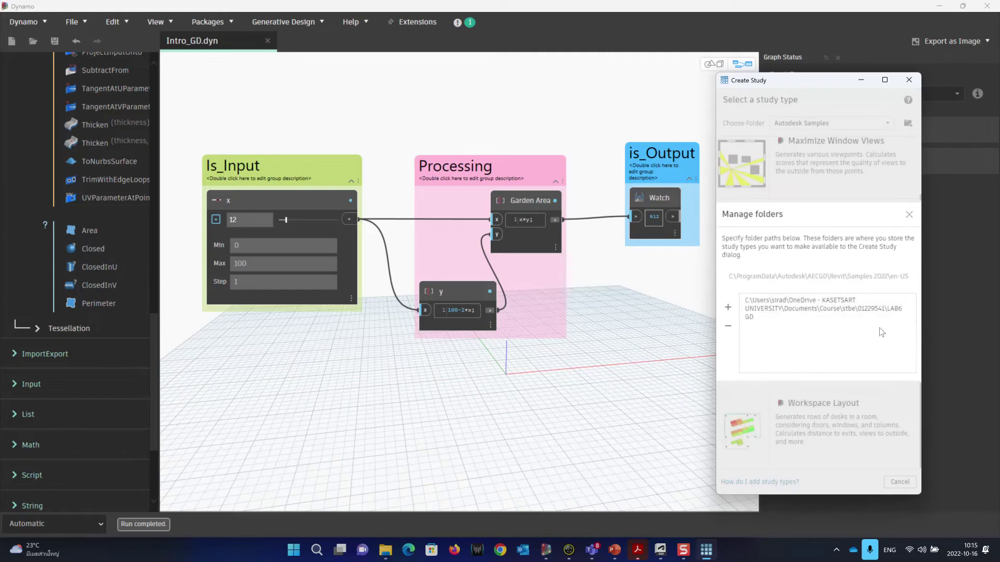
Add the LAB6 GD folder to the managed study folders
left_click(728, 309)
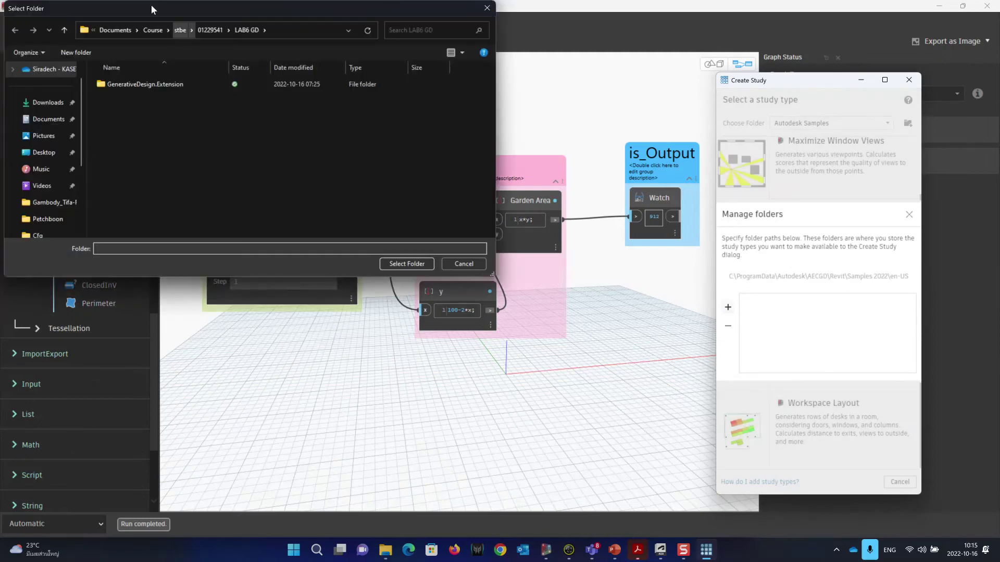
left_click_drag(248, 14, 464, 138)
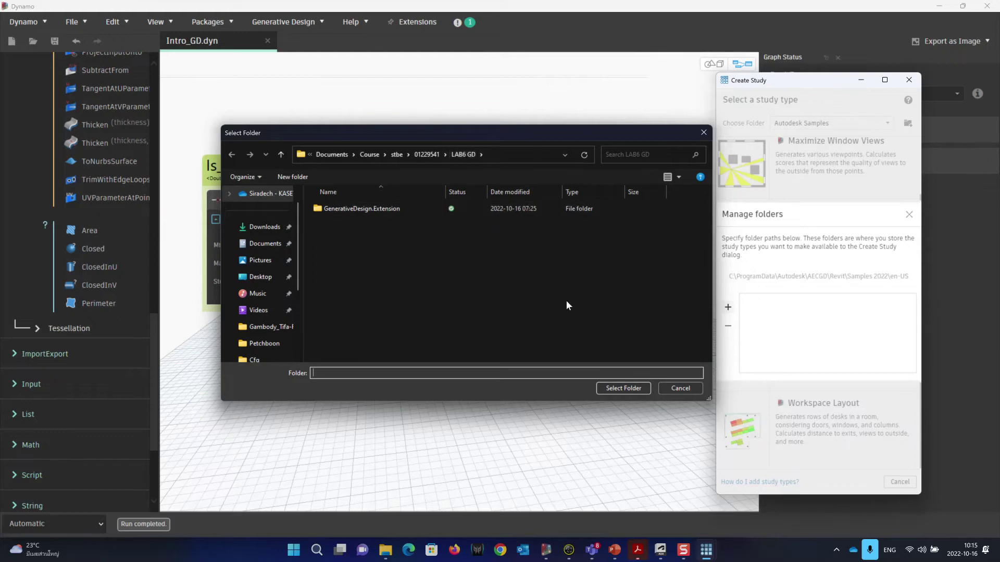
left_click(612, 389)
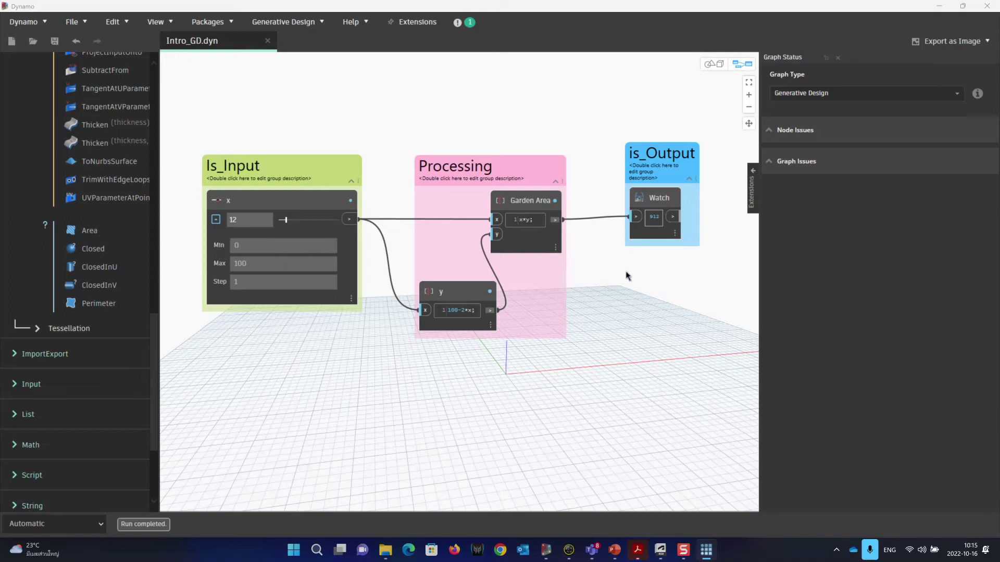
Move the is_Output group slightly down and away from the Processing group
left_click_drag(686, 154, 698, 164)
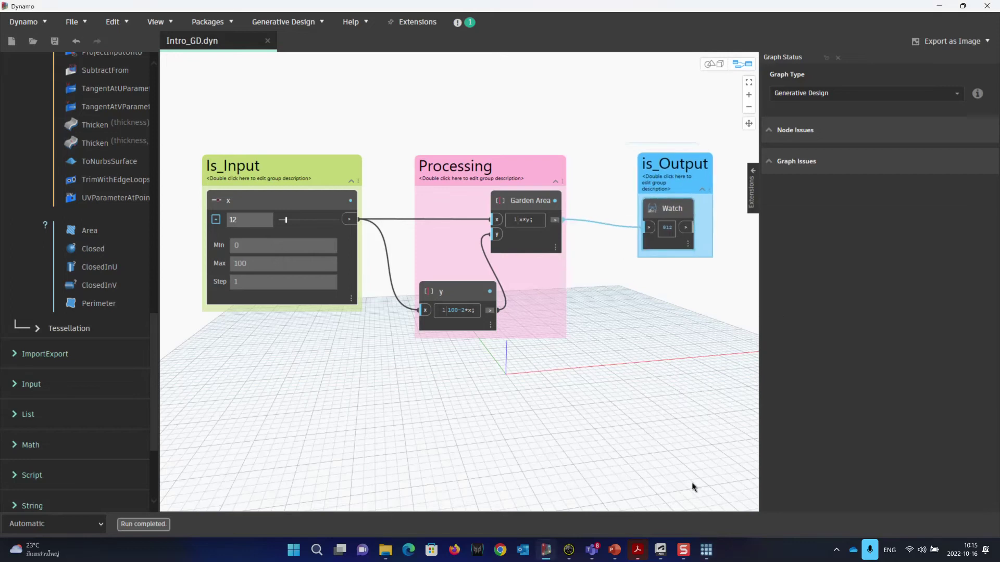
left_click(706, 552)
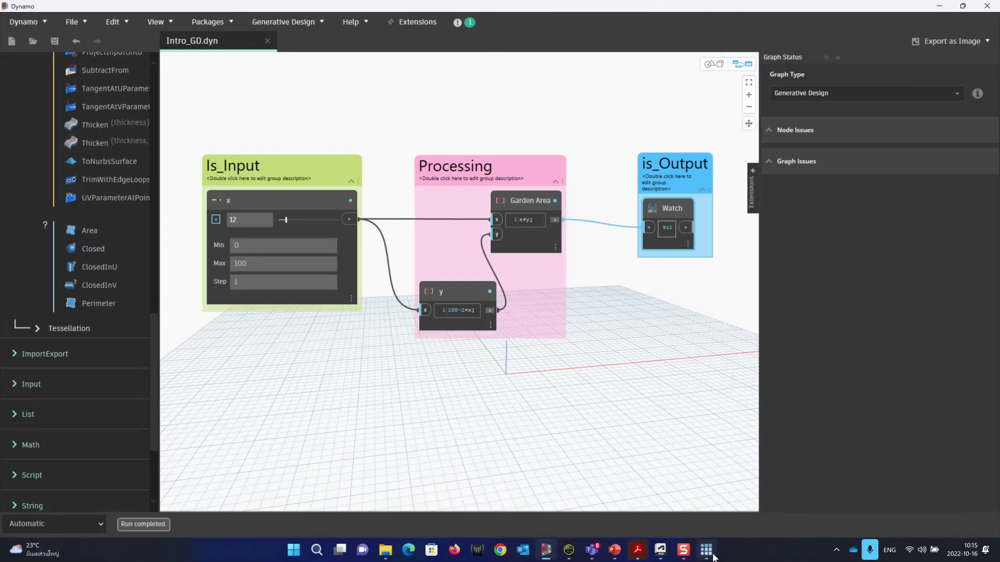
left_click(940, 8)
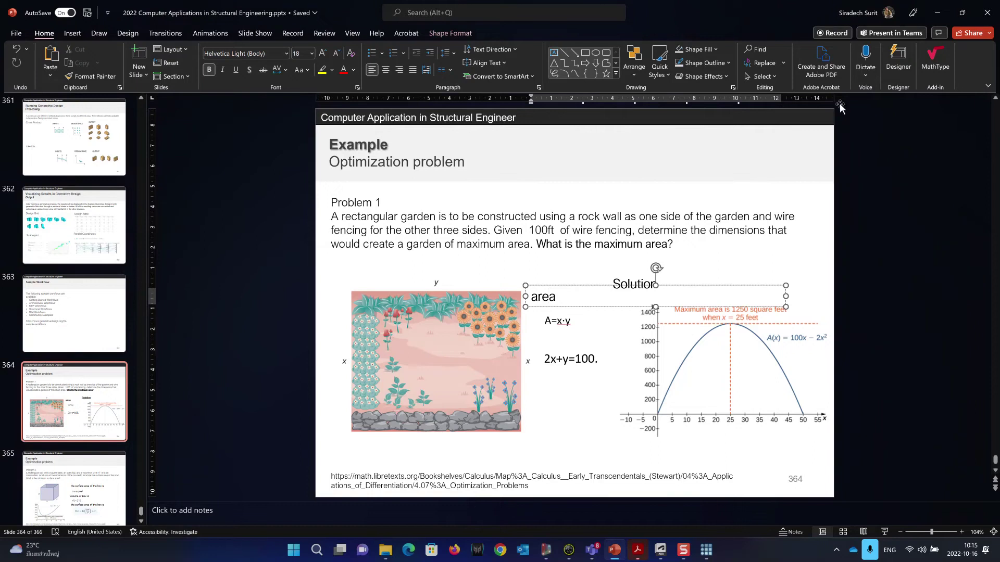
left_click(706, 553)
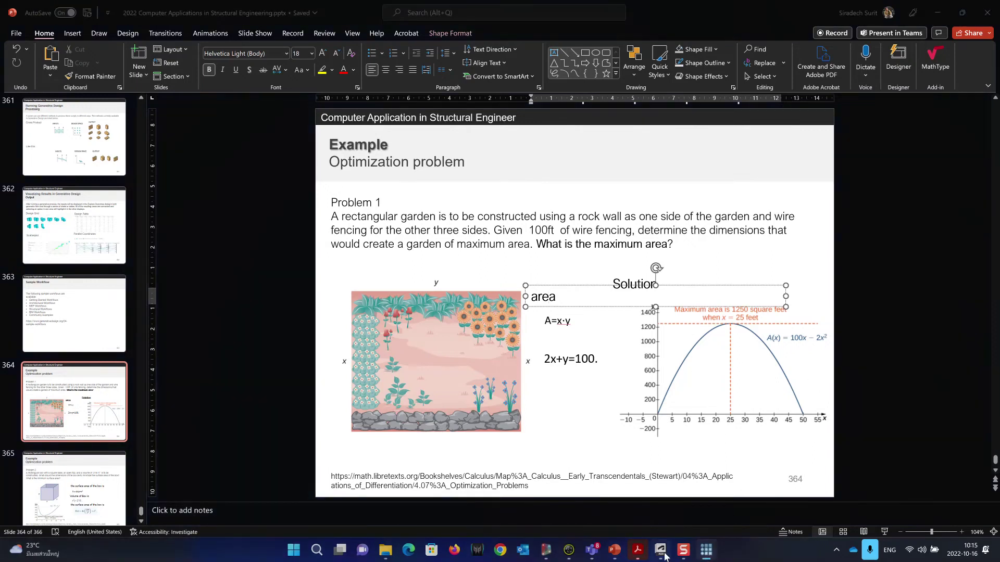
left_click(545, 551)
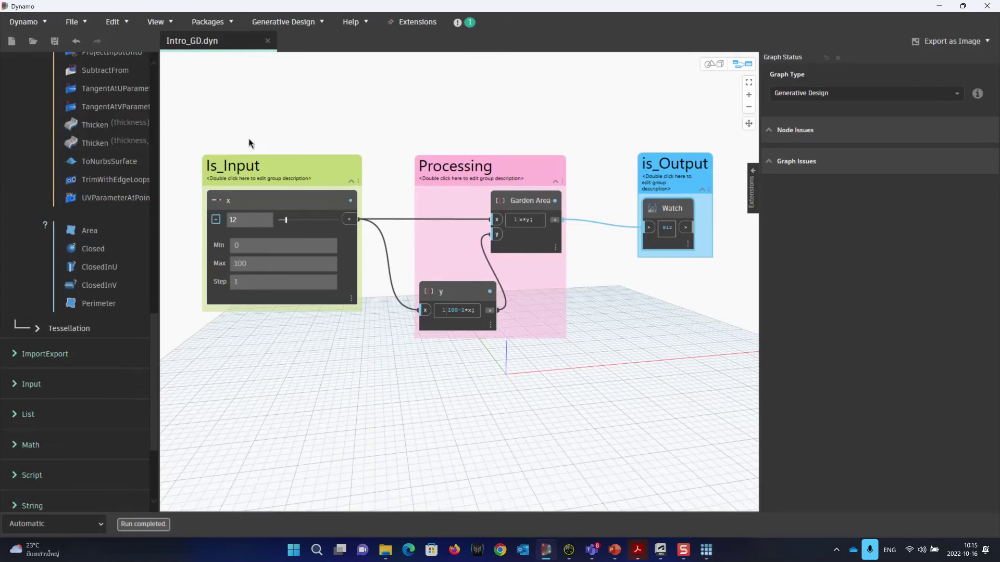
left_click(308, 23)
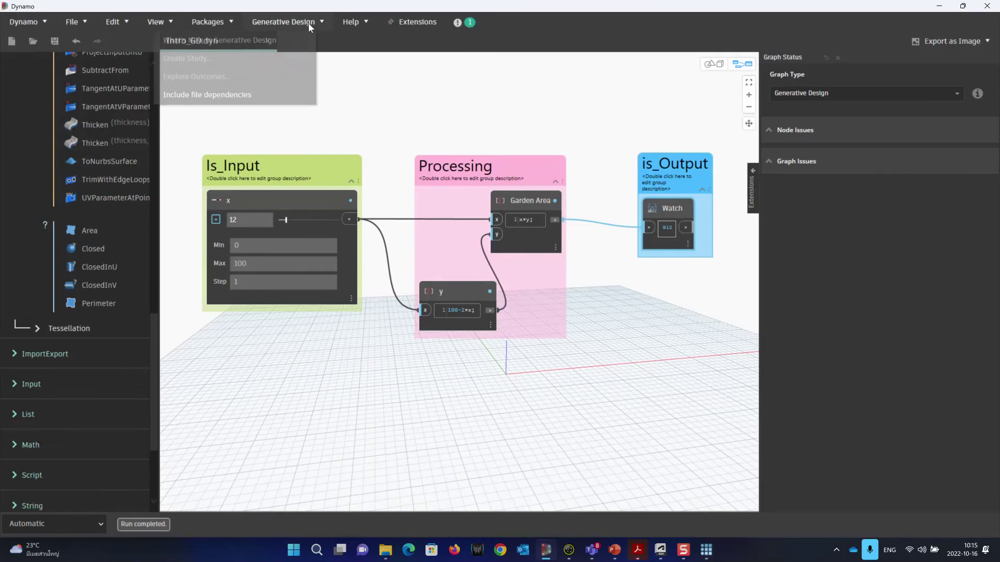
left_click(386, 92)
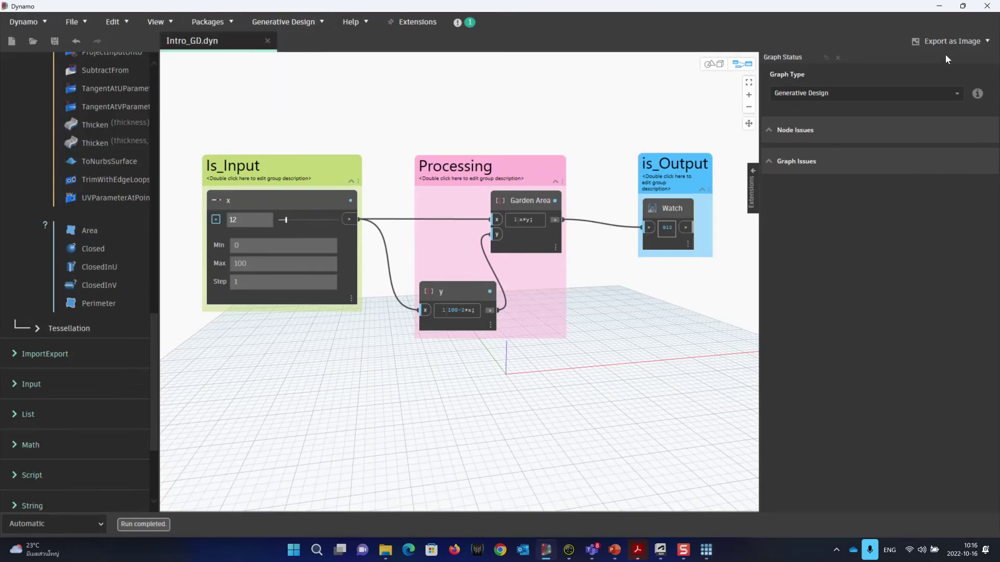
right_click(707, 553)
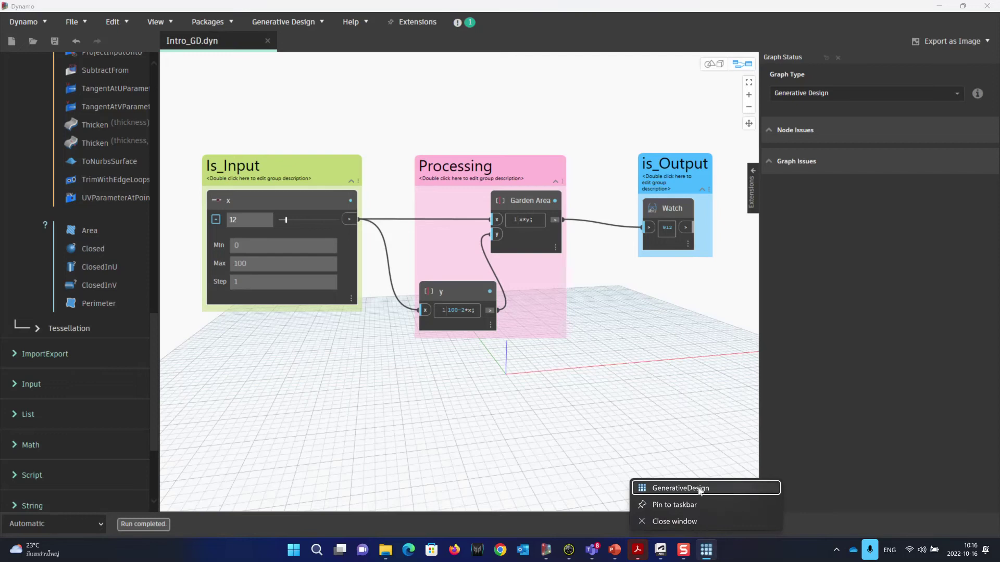
left_click(739, 458)
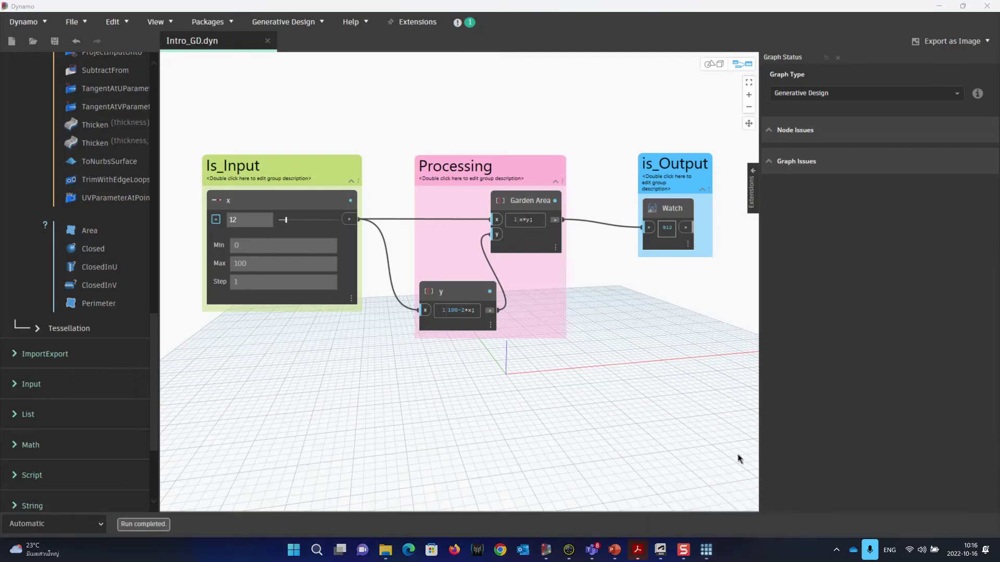
key("alt+Tab")
key("alt+Tab")
key("alt+Tab")
key("alt+Tab")
key("alt+Tab")
key("alt+Tab")
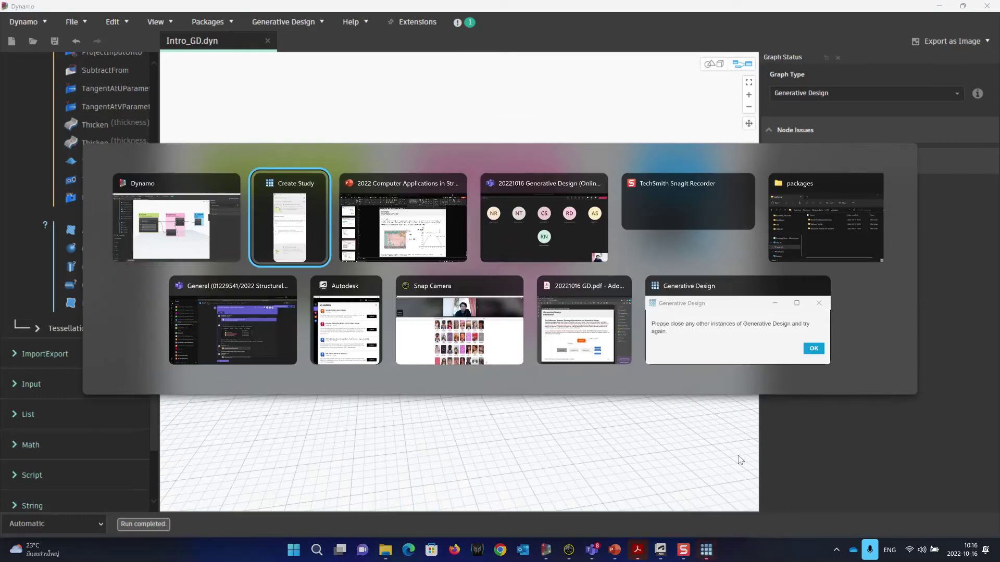
key("alt+Tab")
key("alt+Tab")
key("alt+Tab")
key("alt+Tab")
key("alt+Tab")
key("alt+Tab")
key("alt+Tab")
key("alt+Tab")
key("alt+Tab")
key("alt+Tab")
key("alt+Tab")
key("alt+Tab")
key("alt+Tab")
key("alt+Tab")
key("alt+Tab")
key("alt+Tab")
Close all open Generative Design windows and start creating a new study from the Dynamo graph
right_click(710, 551)
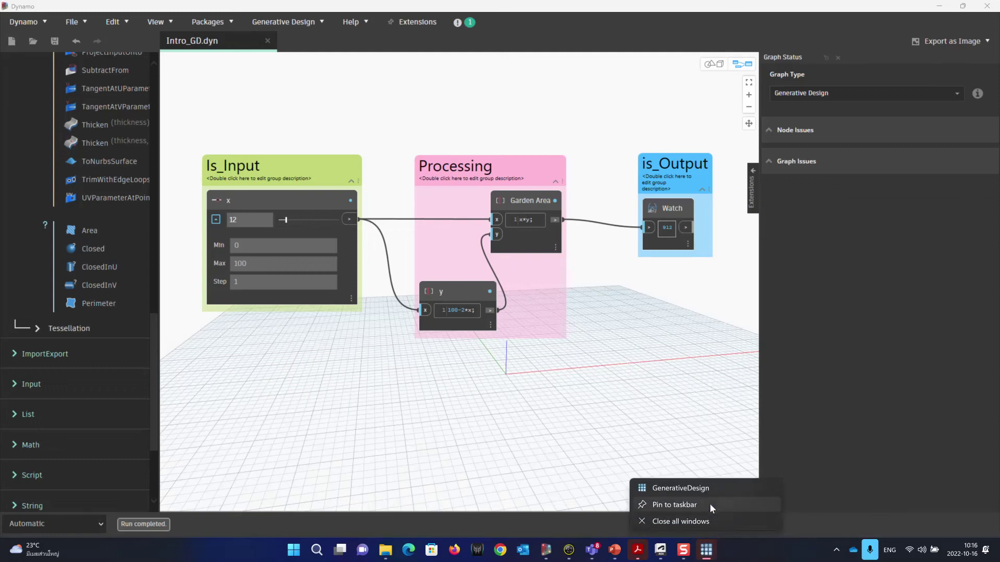
left_click(706, 521)
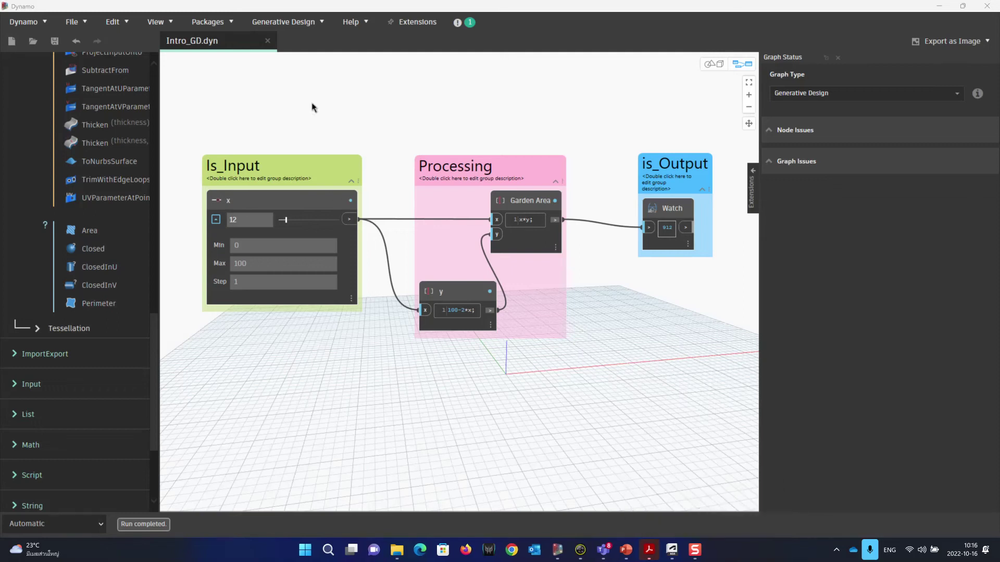
left_click(286, 21)
left_click(231, 57)
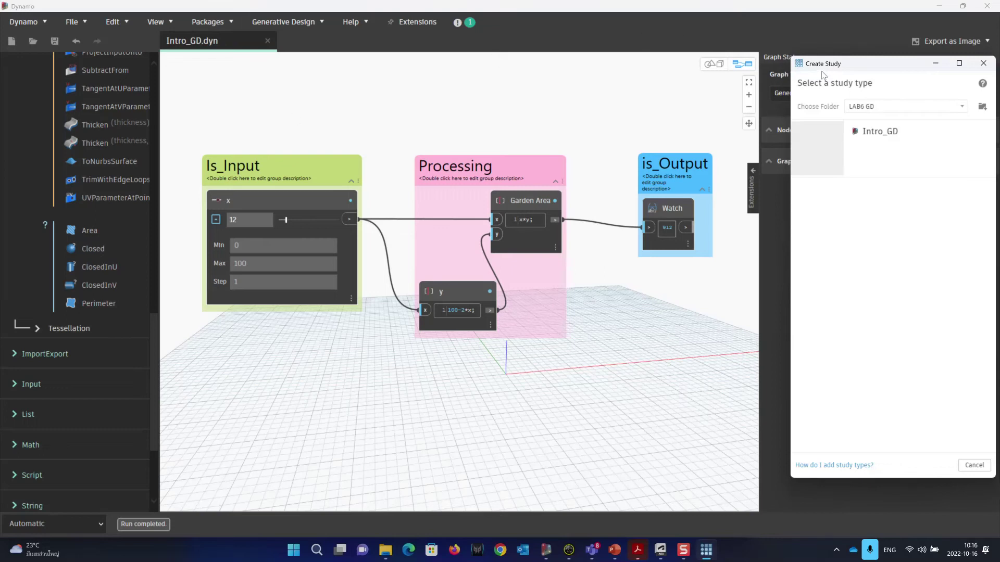
left_click_drag(837, 64, 694, 102)
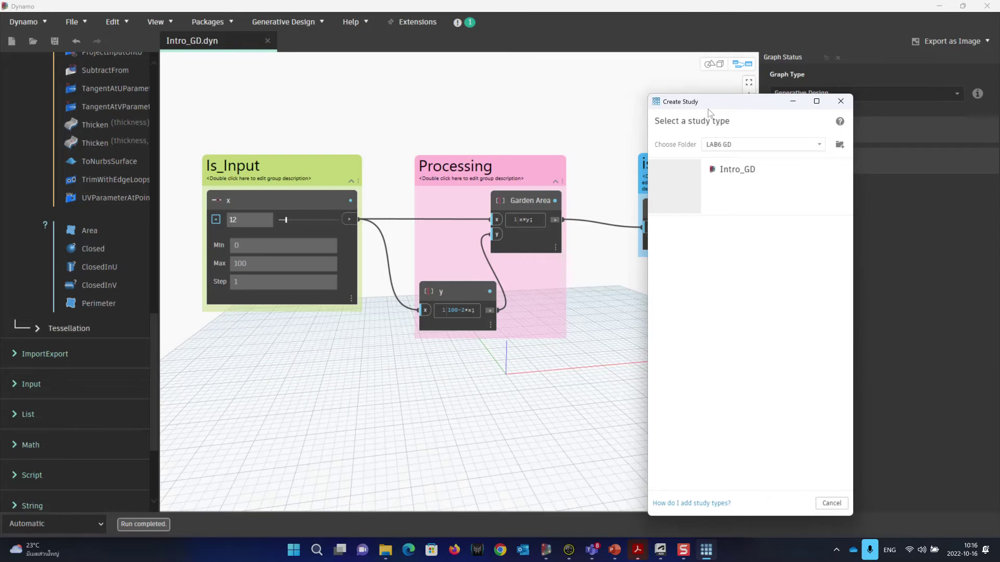
left_click_drag(717, 100, 842, 73)
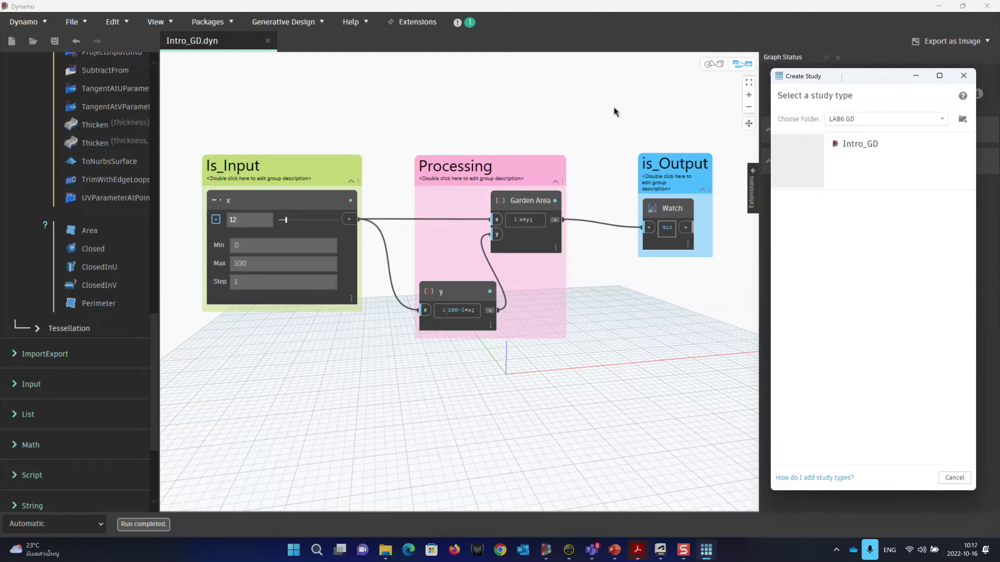
Choose the Intro_GD study type from the LAB6 GD folder and set the study method to Cross Product
left_click(865, 170)
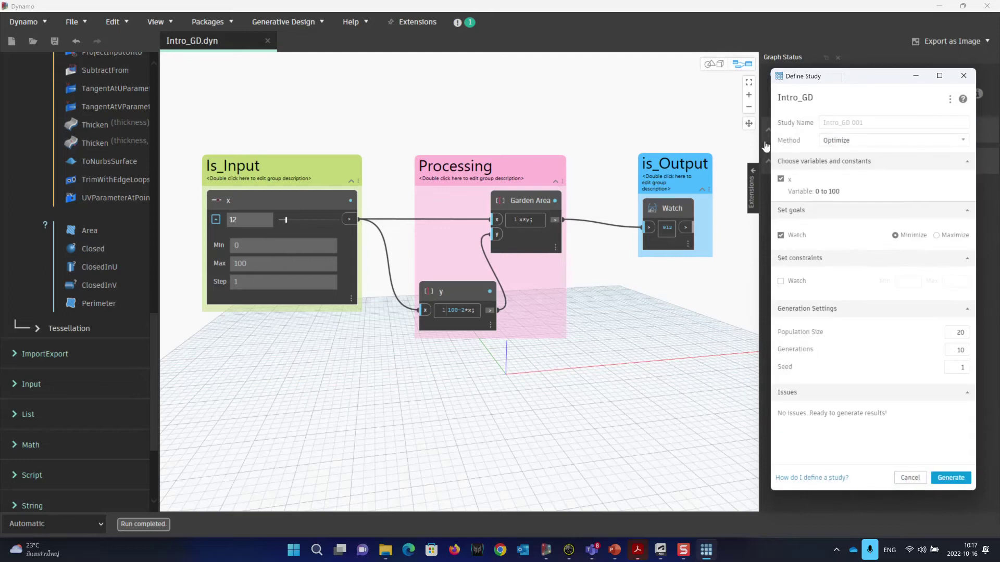
left_click_drag(822, 78, 605, 95)
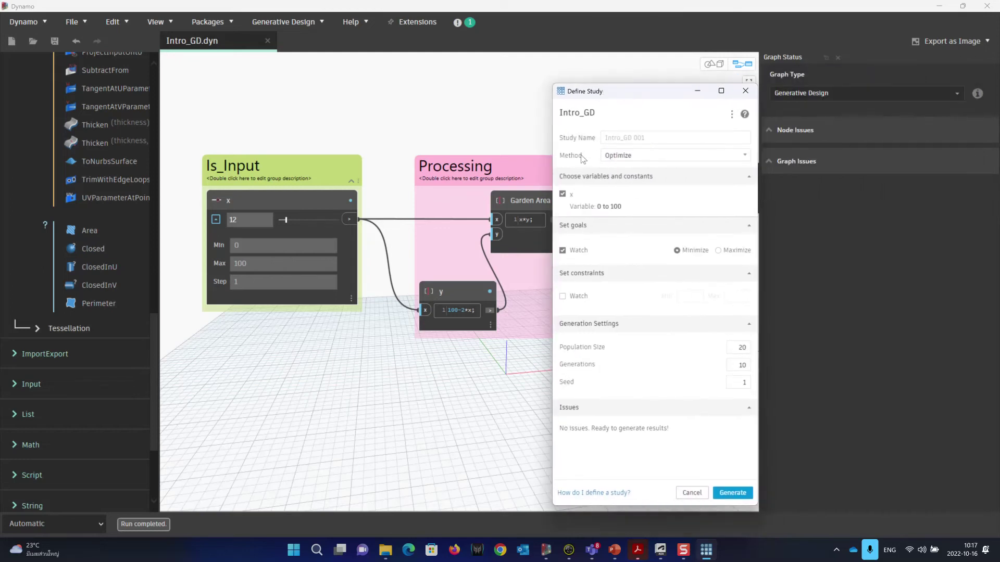
left_click(744, 157)
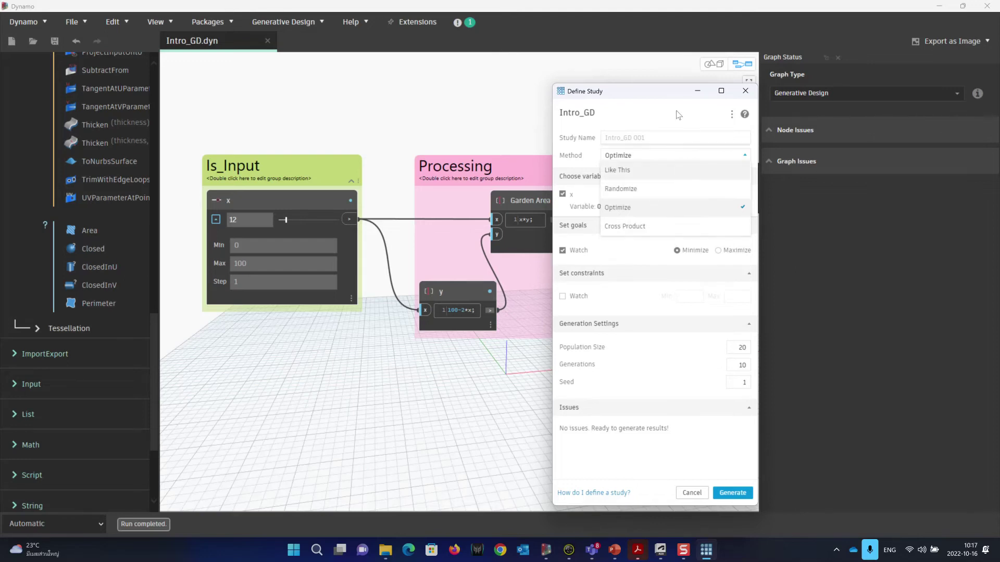
left_click(674, 135)
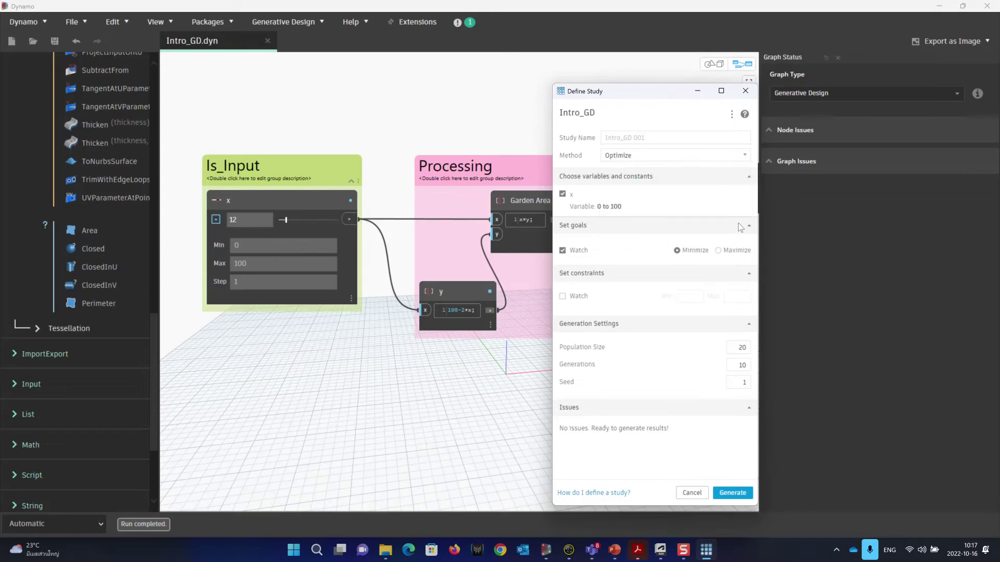
left_click(622, 158)
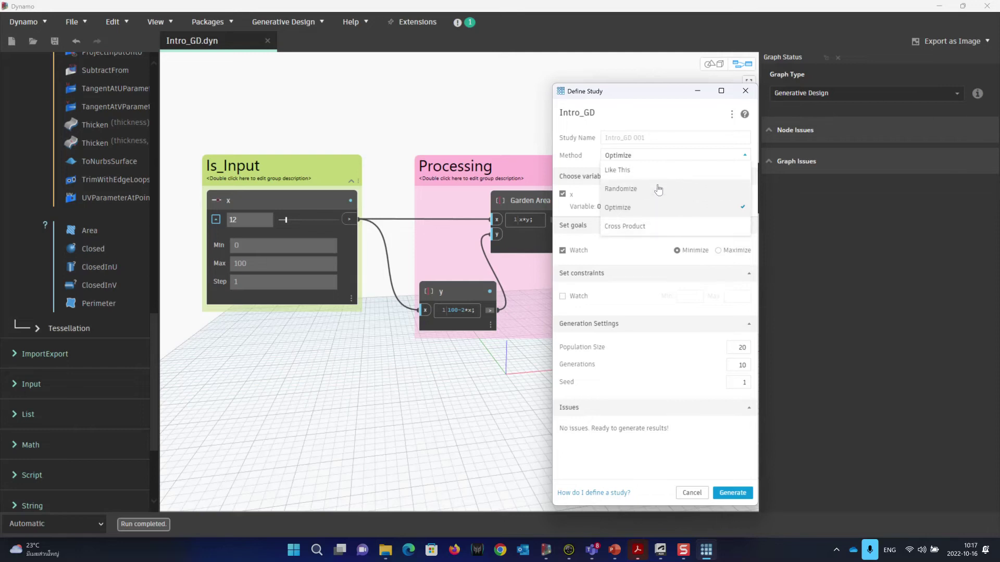
left_click(665, 227)
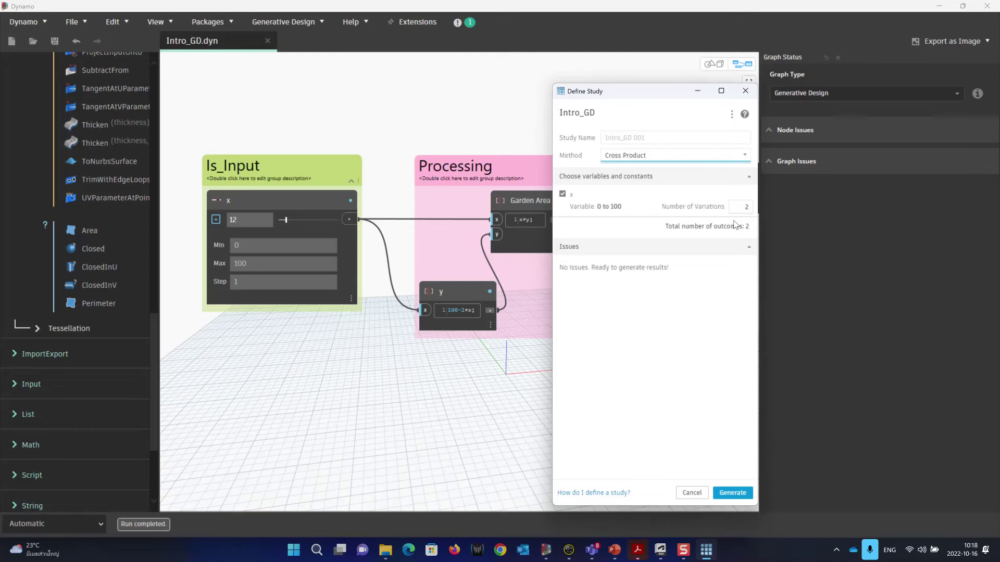
Set the number of variations for variable x to 10
left_click_drag(758, 224, 765, 224)
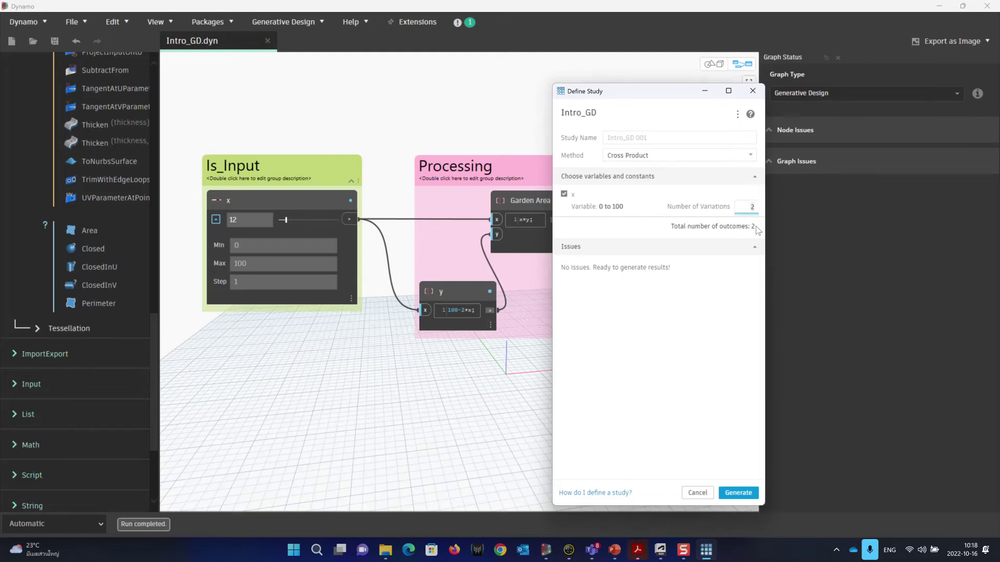
type("3")
type("10")
key("BackSpace")
key("BackSpace")
type("100")
key("BackSpace")
double_click(747, 206)
type("100")
key("BackSpace")
left_click(706, 357)
left_click(749, 204)
Generate the Intro_GD study and maximize the Explore Outcomes window
left_click_drag(646, 97, 828, 108)
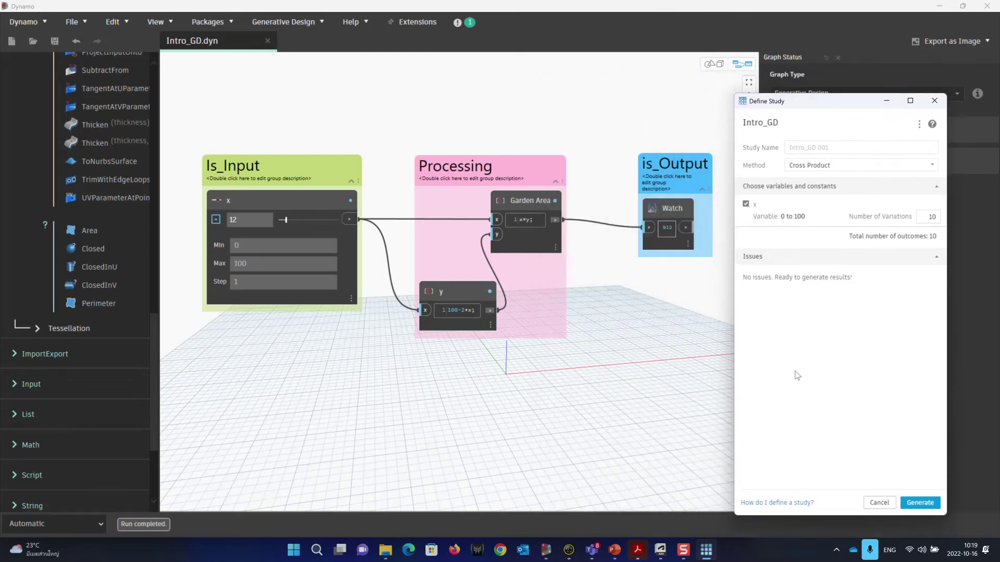
left_click_drag(788, 102, 778, 76)
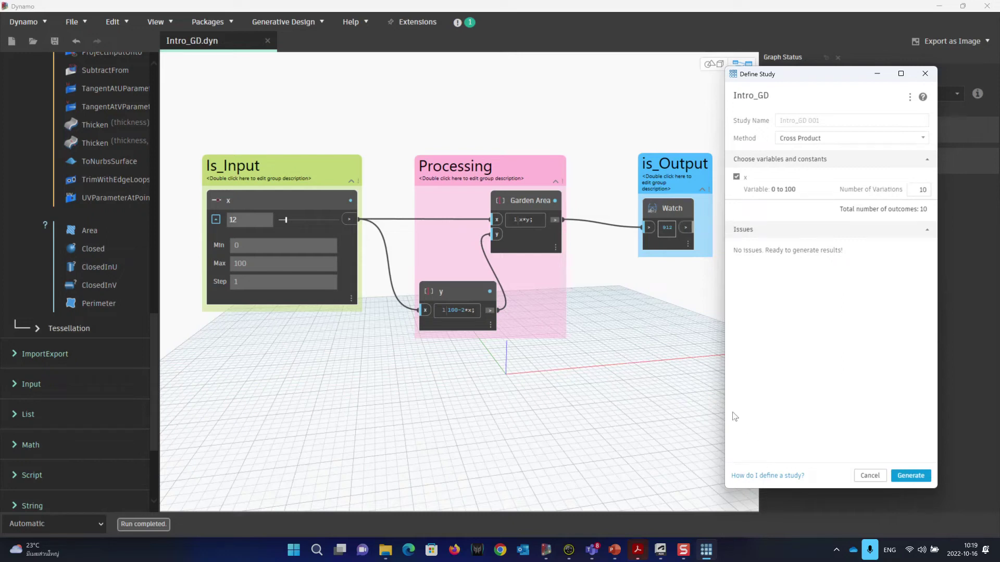
left_click(896, 477)
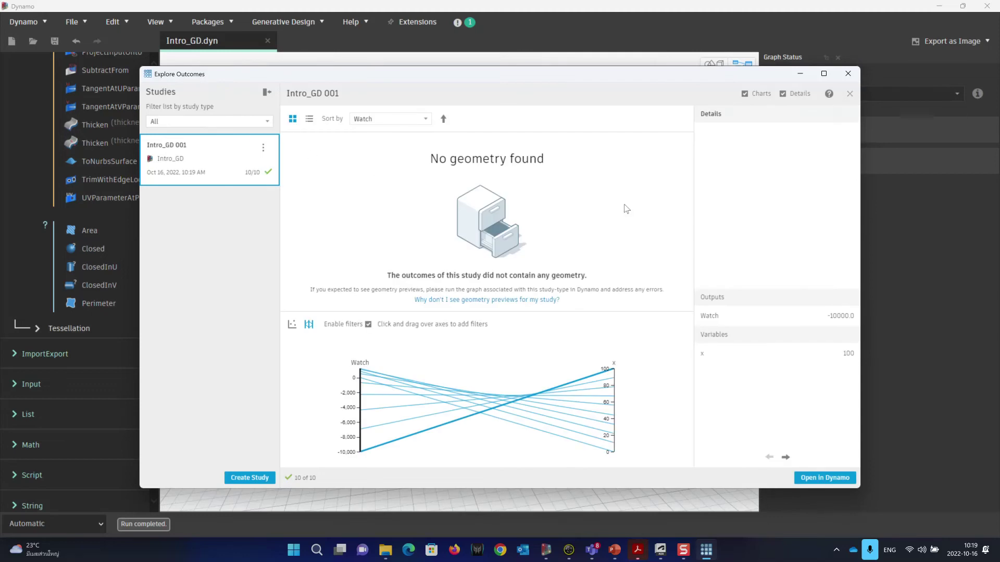
left_click(824, 74)
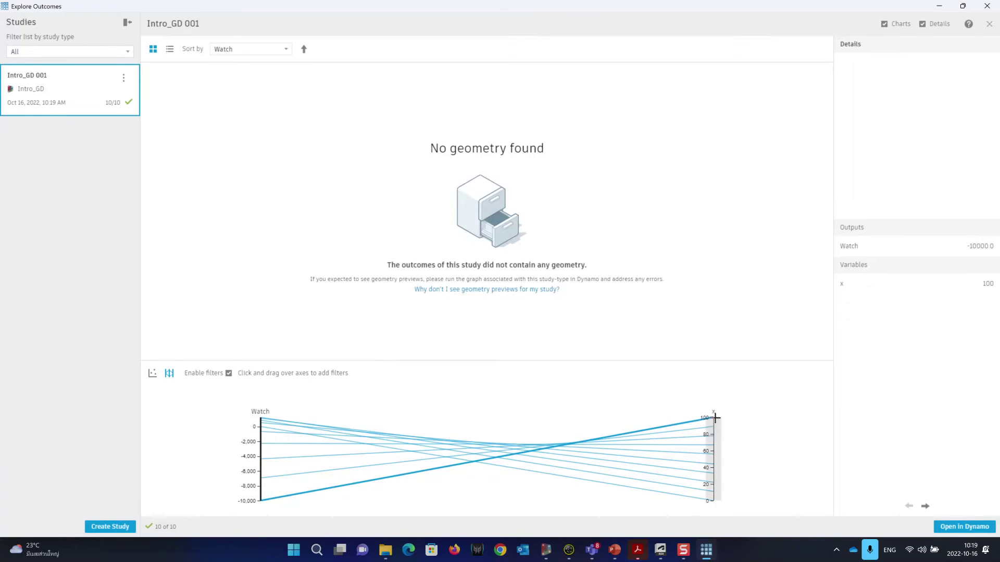
Filter the outcomes on the x axis of the parallel coordinates chart to about 22 to 34
left_click_drag(711, 432, 714, 419)
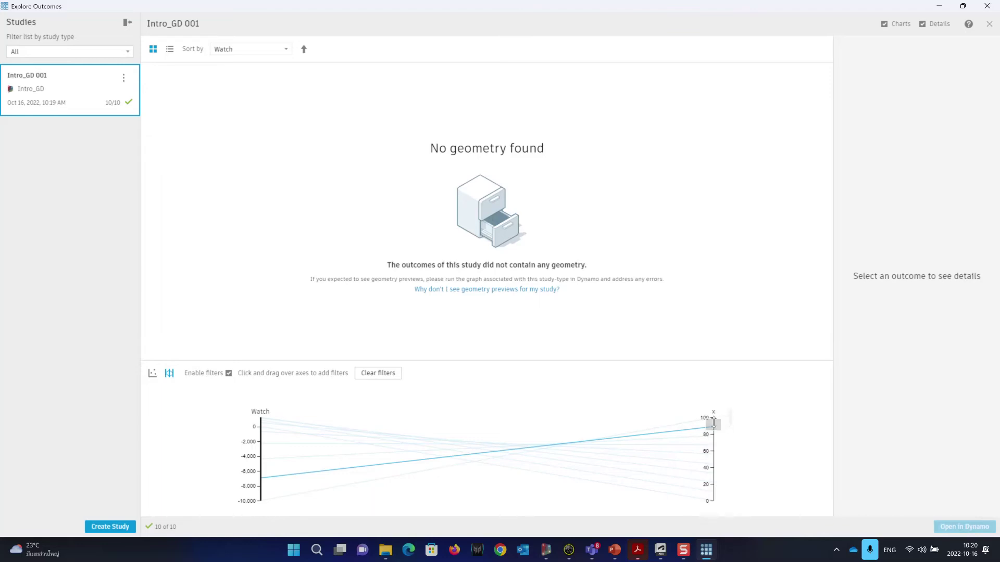
mouse_move(710, 425)
left_mouse_down()
mouse_move(709, 496)
mouse_move(727, 420)
mouse_move(719, 478)
left_mouse_up()
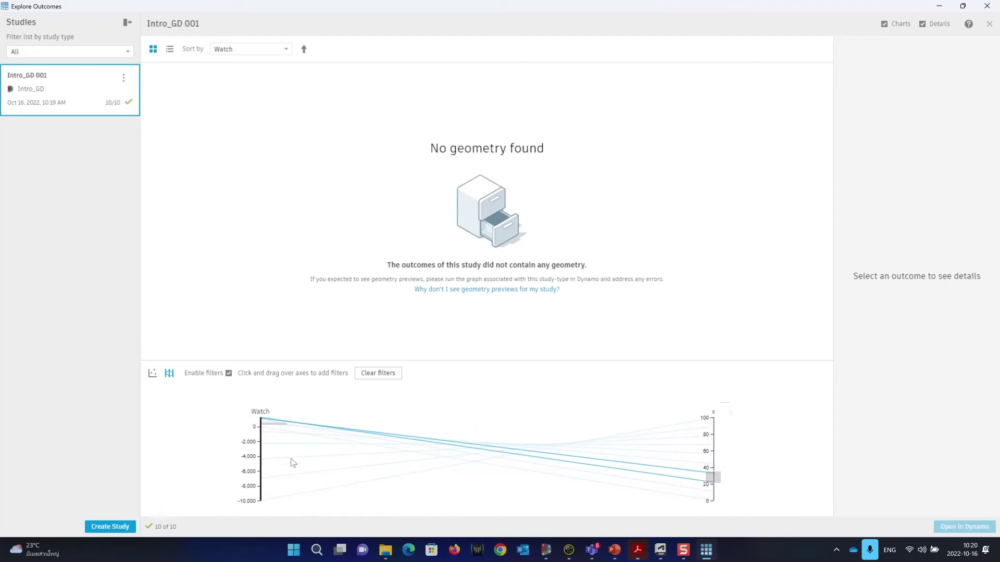
left_click(963, 6)
left_click_drag(611, 73, 645, 252)
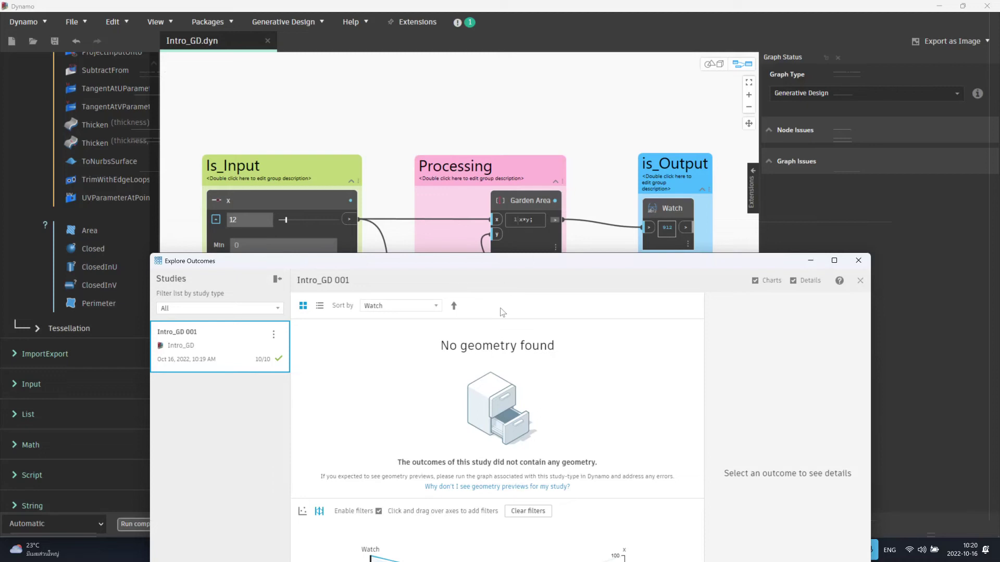
left_click_drag(521, 265, 510, 68)
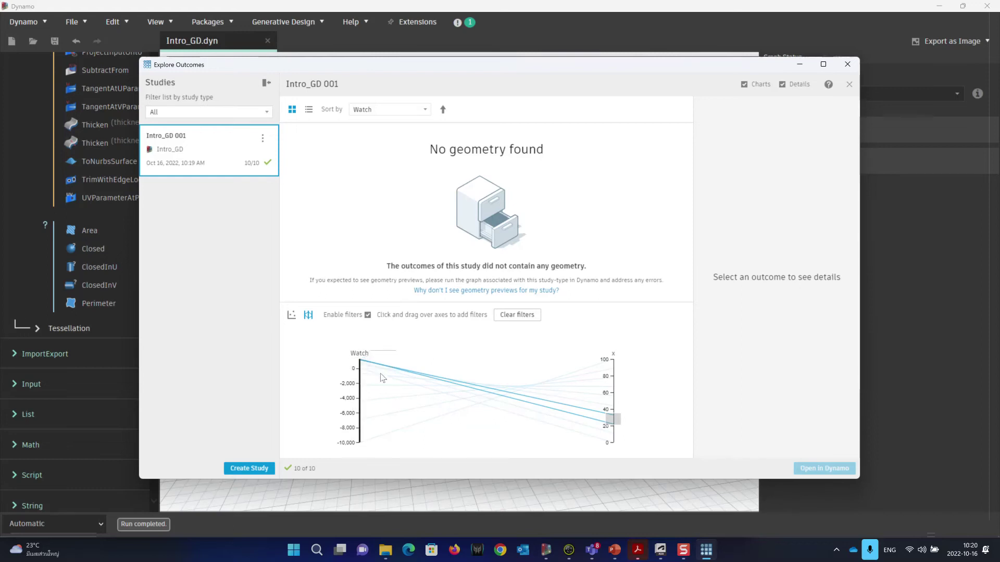
left_click(819, 66)
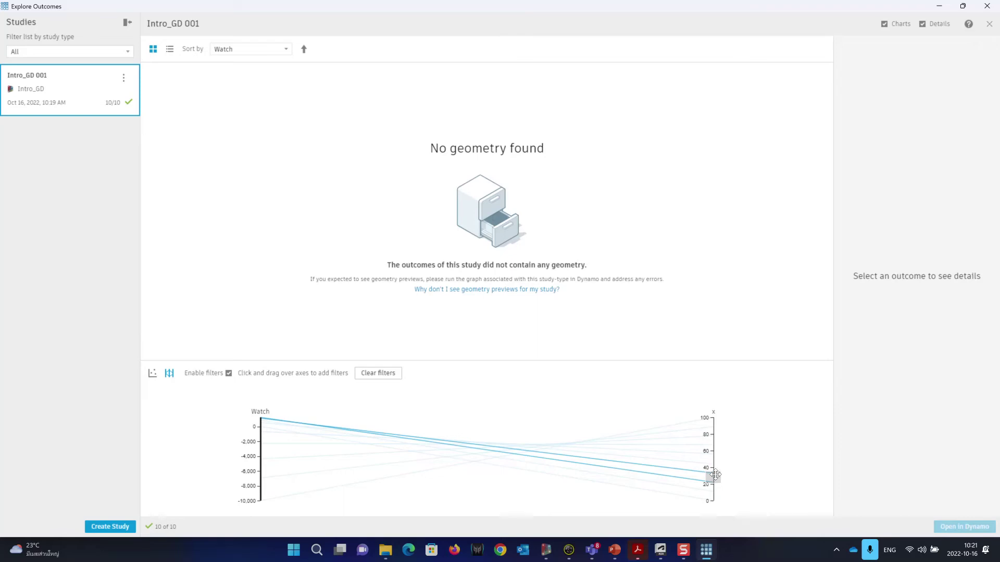
Narrow the x filter to about 20 to 30 and compare it with the solution graph on the PowerPoint optimization slide
left_click_drag(715, 472, 716, 477)
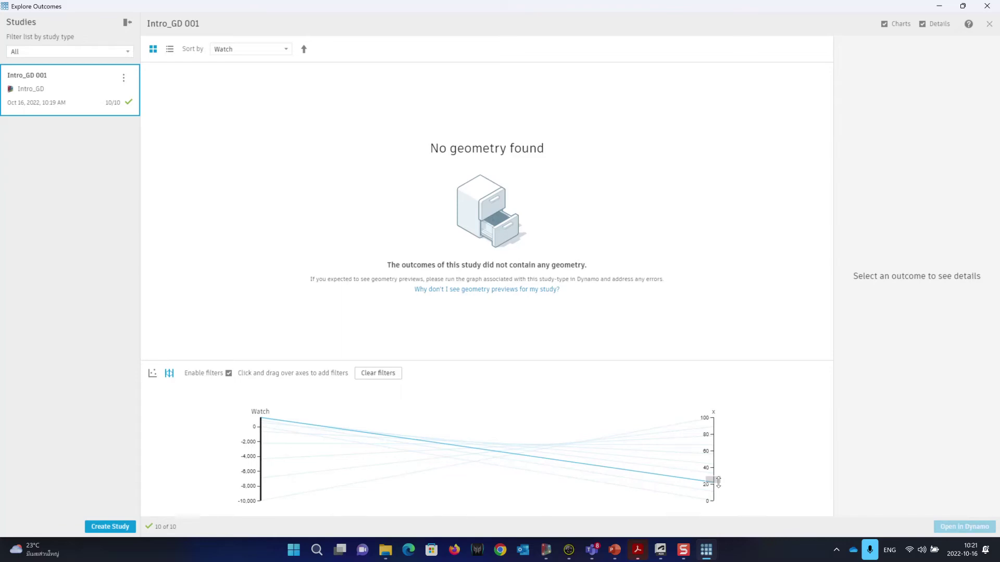
left_click(615, 551)
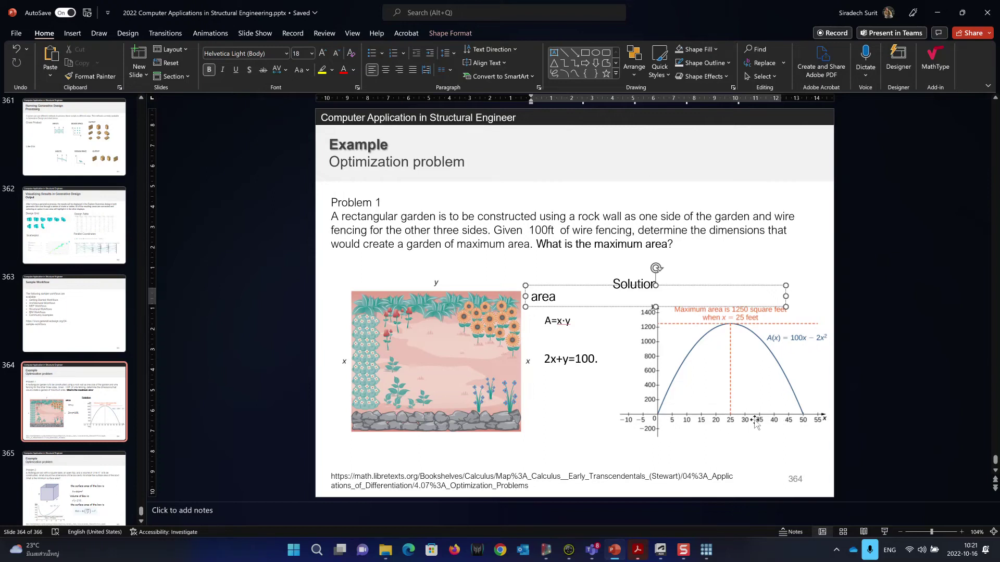
left_click(706, 553)
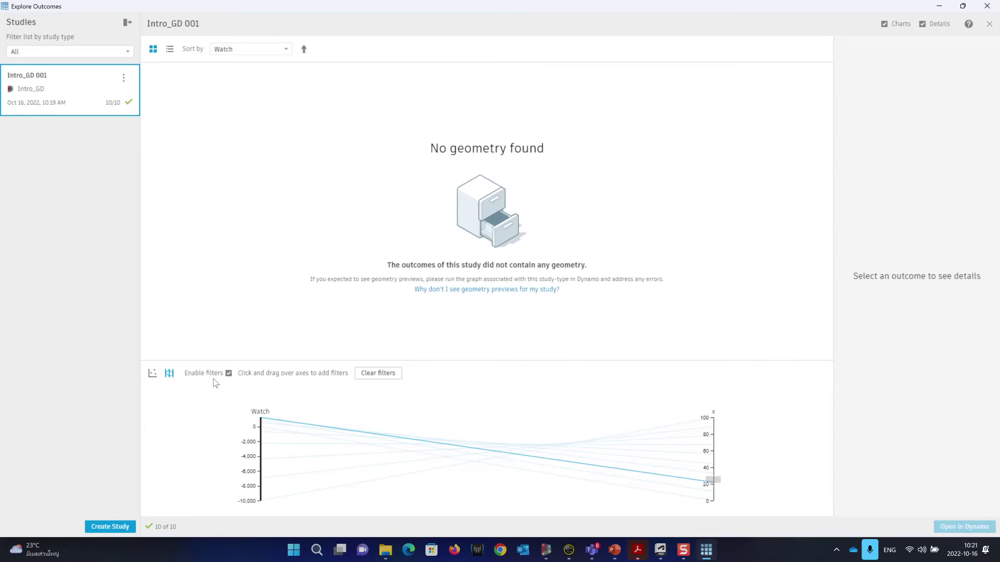
Show the outcomes as a scatter plot with Watch on the Y-axis and x on the X-axis
left_click(152, 374)
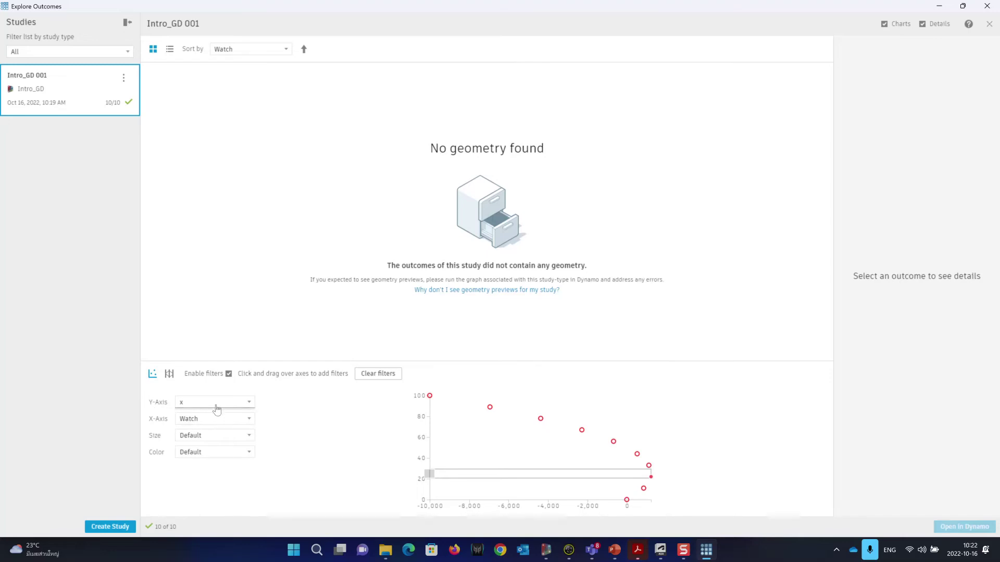
left_click(250, 404)
left_click(235, 417)
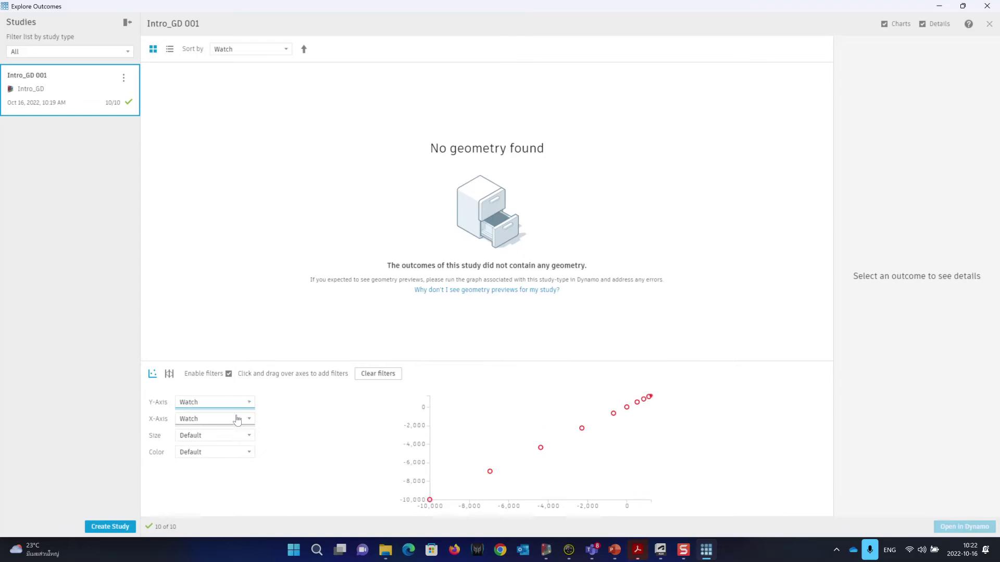
left_click(252, 421)
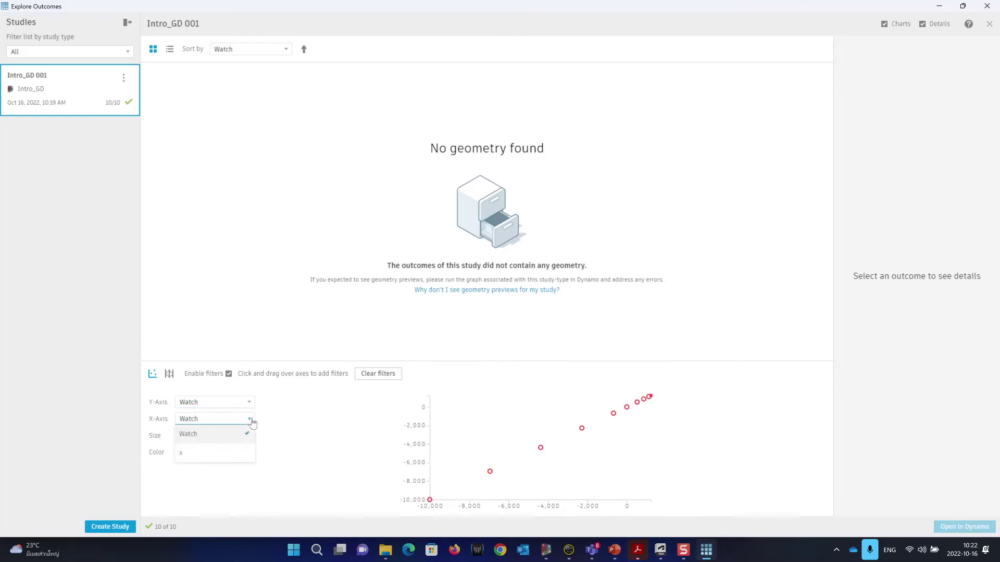
left_click(220, 460)
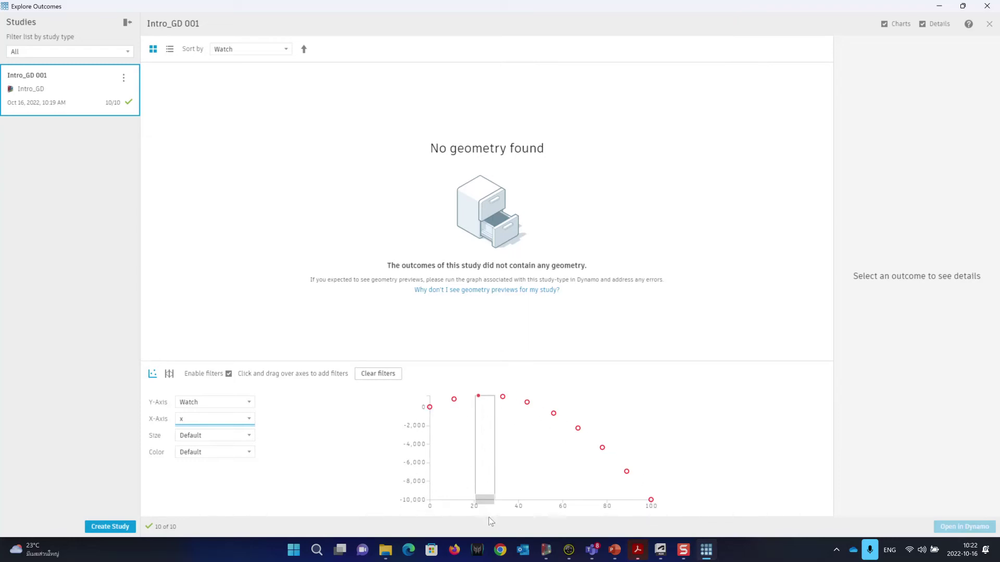
Widen the scatter plot's x filter to about 0 to 30, and clear all filters
left_click_drag(476, 501, 430, 501)
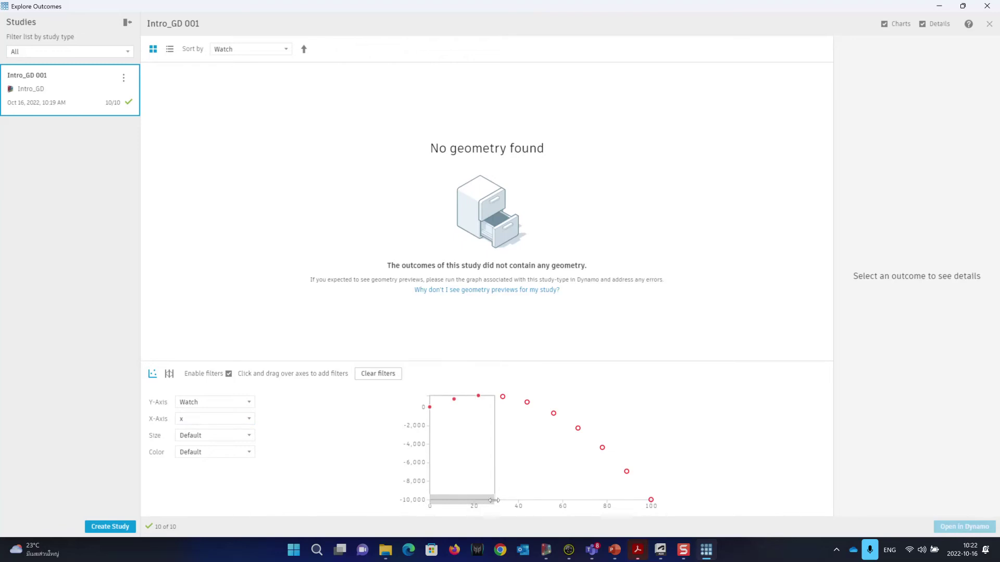
left_click_drag(431, 502, 500, 502)
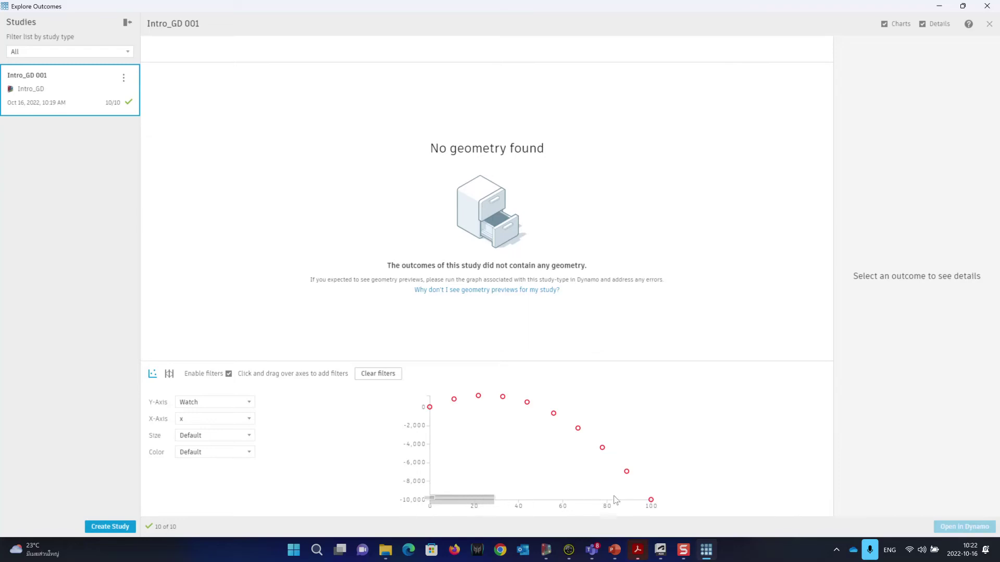
left_click(382, 375)
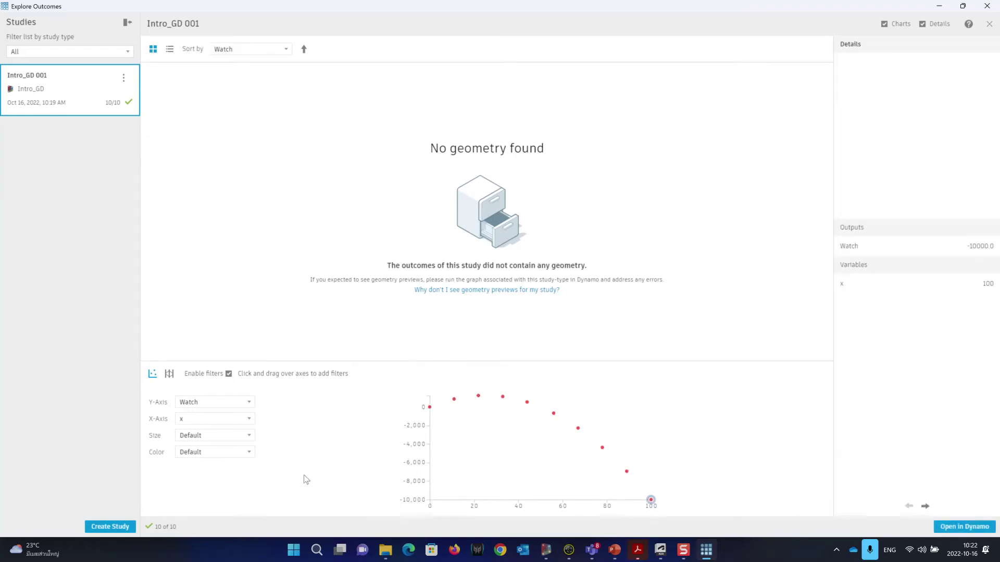
Size the scatter plot points by Watch and close the Explore Outcomes window
left_click(244, 441)
left_click(219, 471)
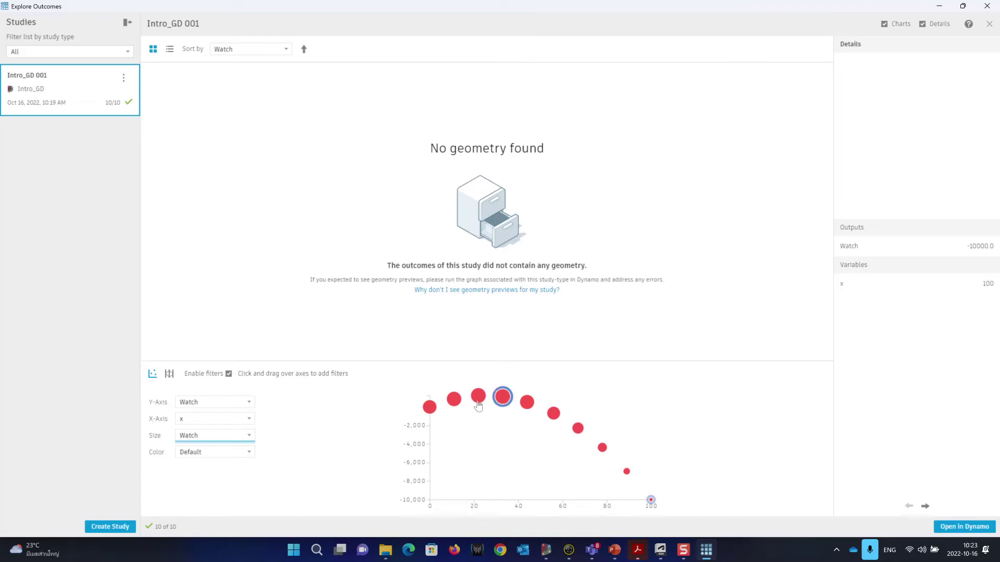
left_click(987, 8)
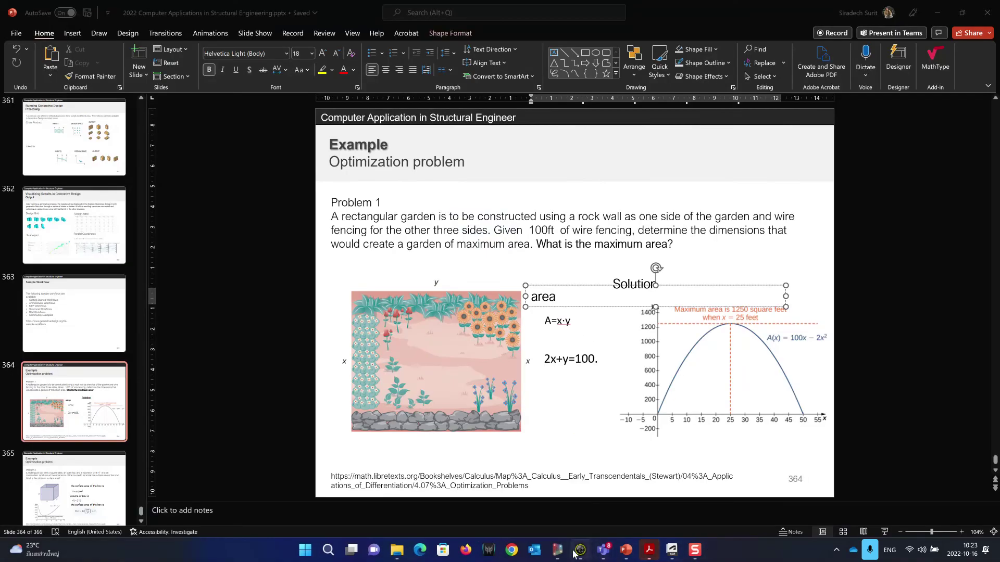
Switch back to the Intro_GD graph in Dynamo and set the x slider's maximum to 50
mouse_move(565, 552)
left_click(565, 495)
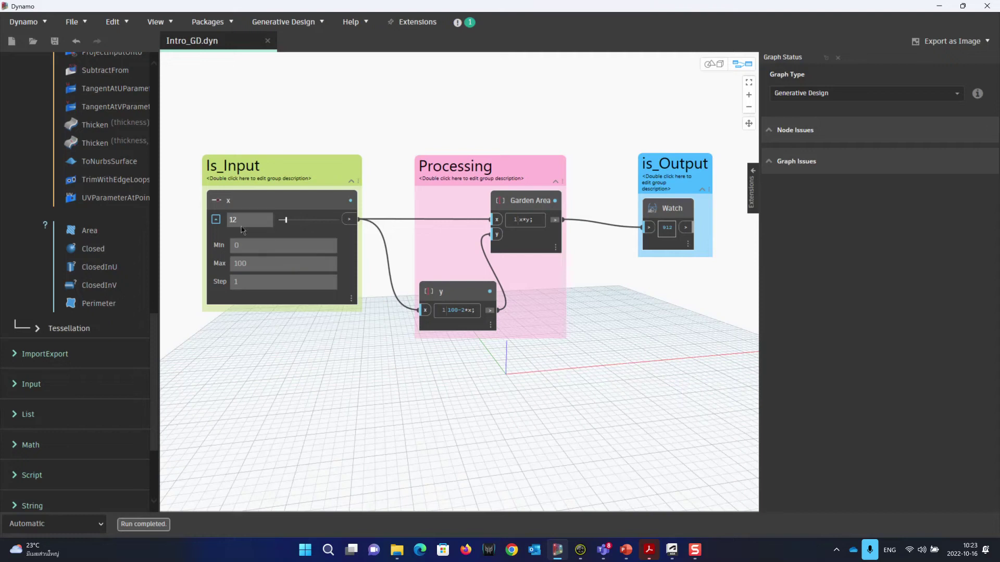
double_click(245, 263)
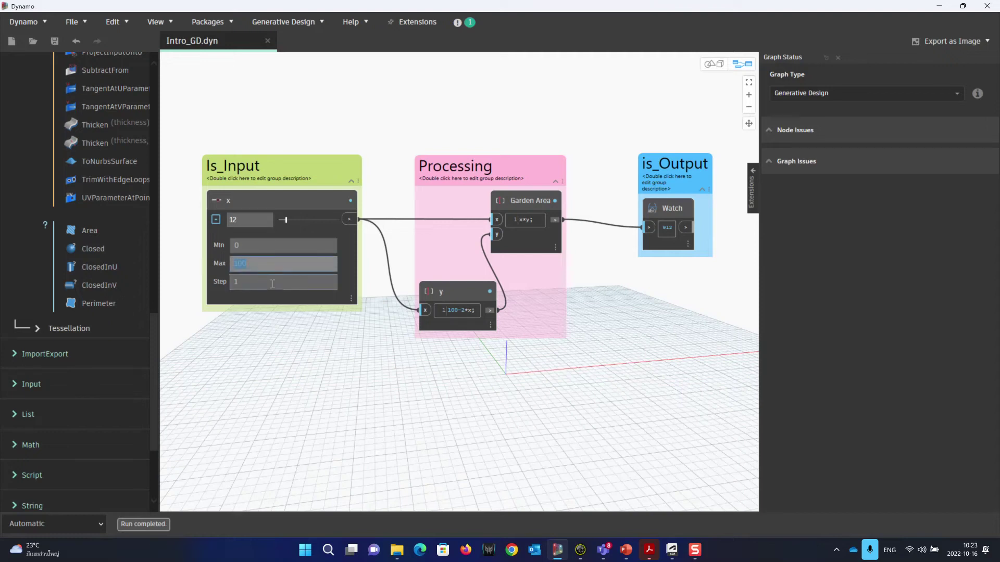
type("50")
left_click(295, 245)
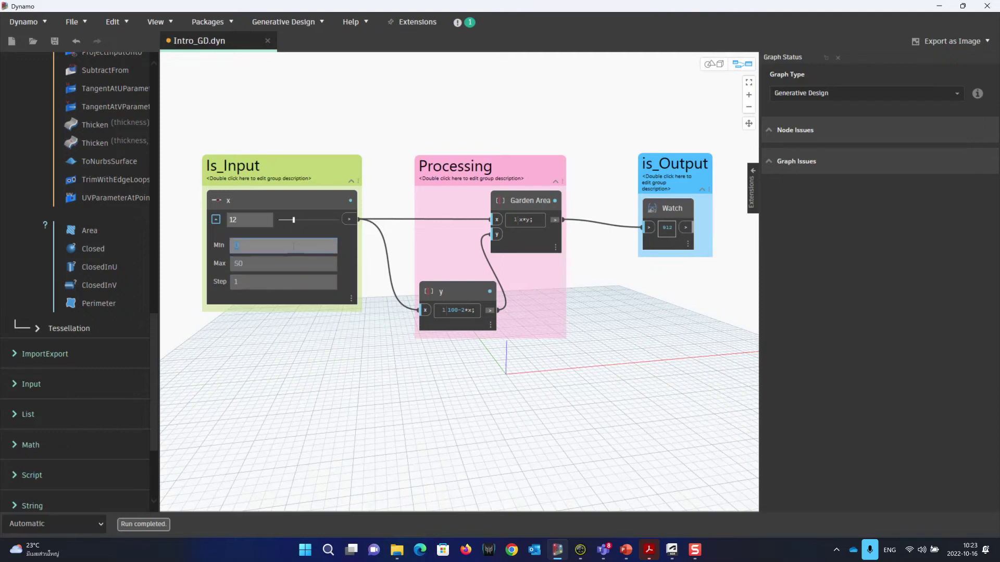
Slide the x value through its range to 50 and save the graph
left_click_drag(293, 219, 352, 221)
key("Return")
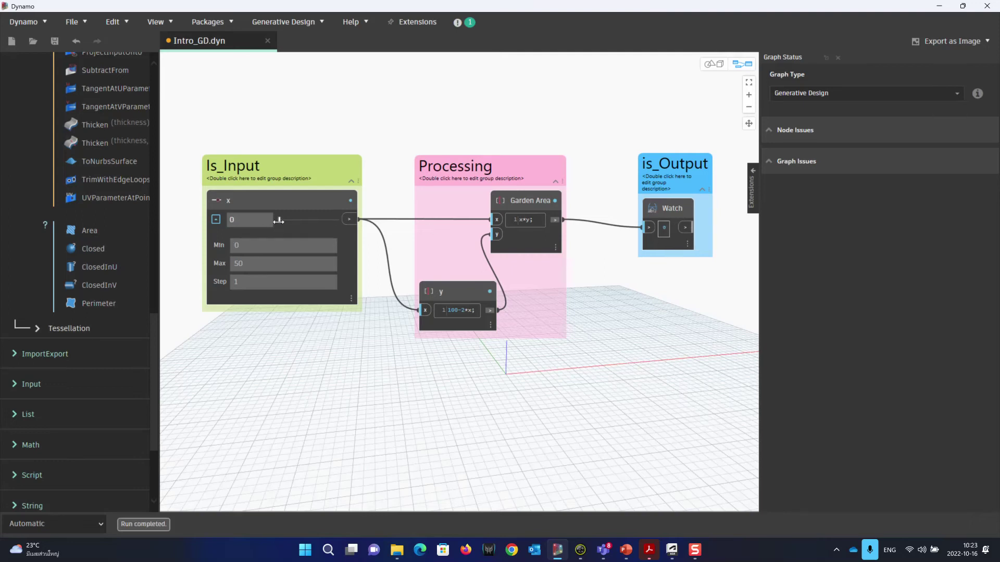
left_click_drag(280, 219, 339, 220)
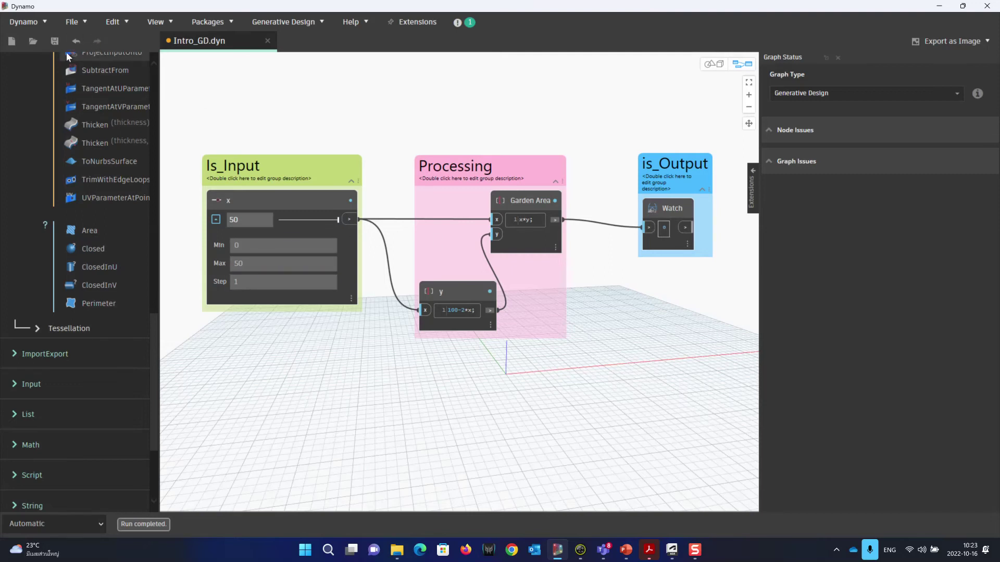
left_click(54, 41)
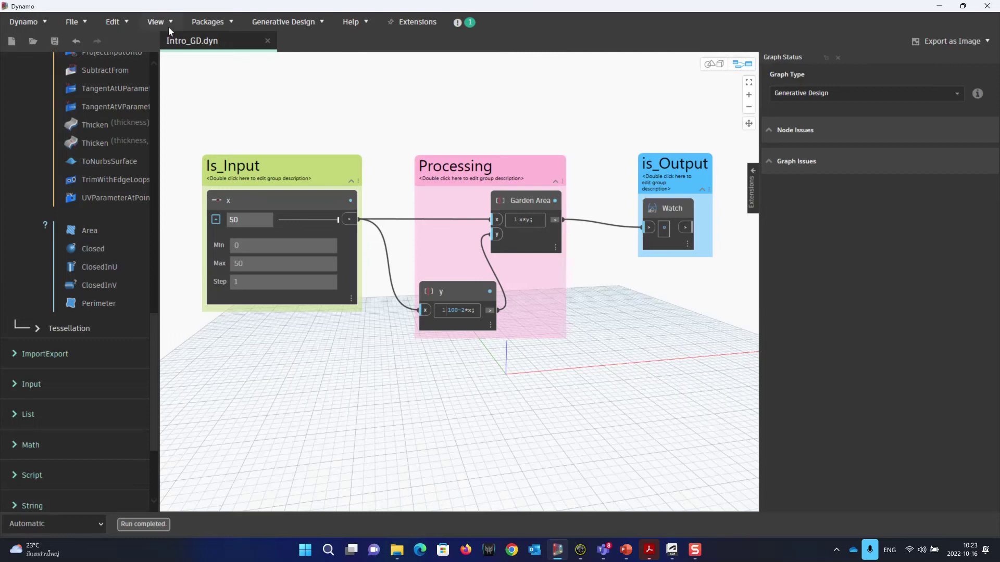
Create a new Generative Design study from Intro_GD using the Cross Product method
left_click(272, 20)
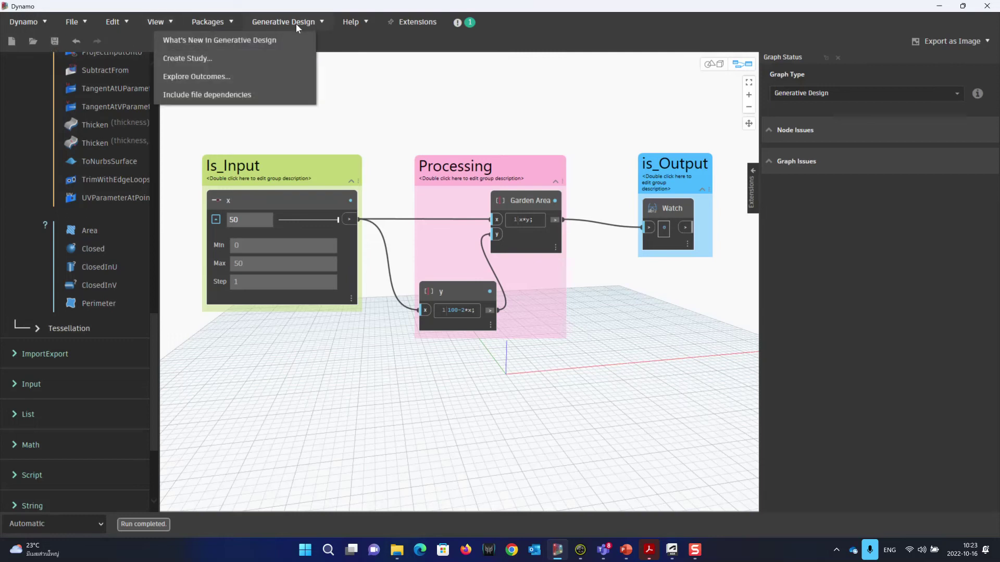
left_click(244, 60)
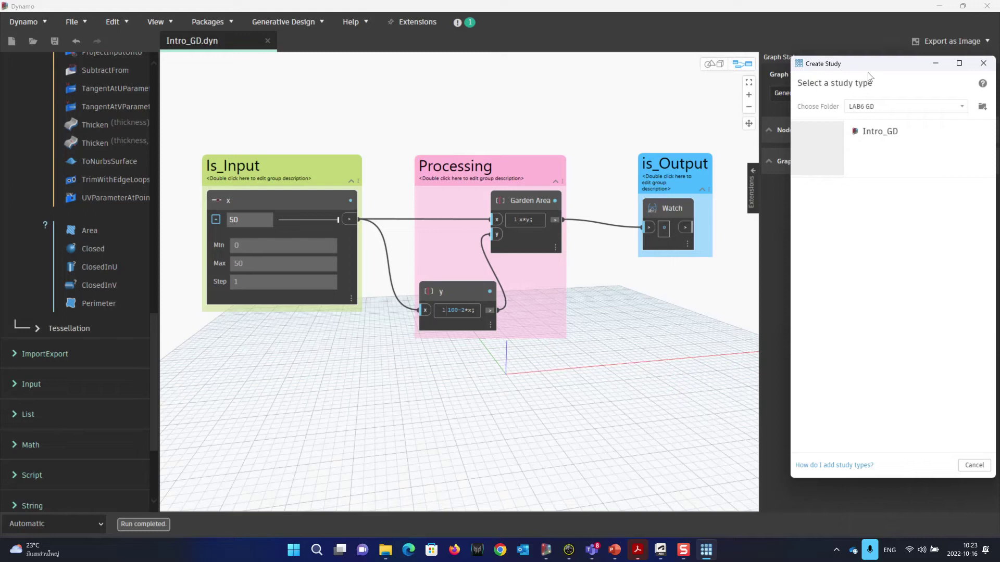
left_click_drag(869, 71, 818, 87)
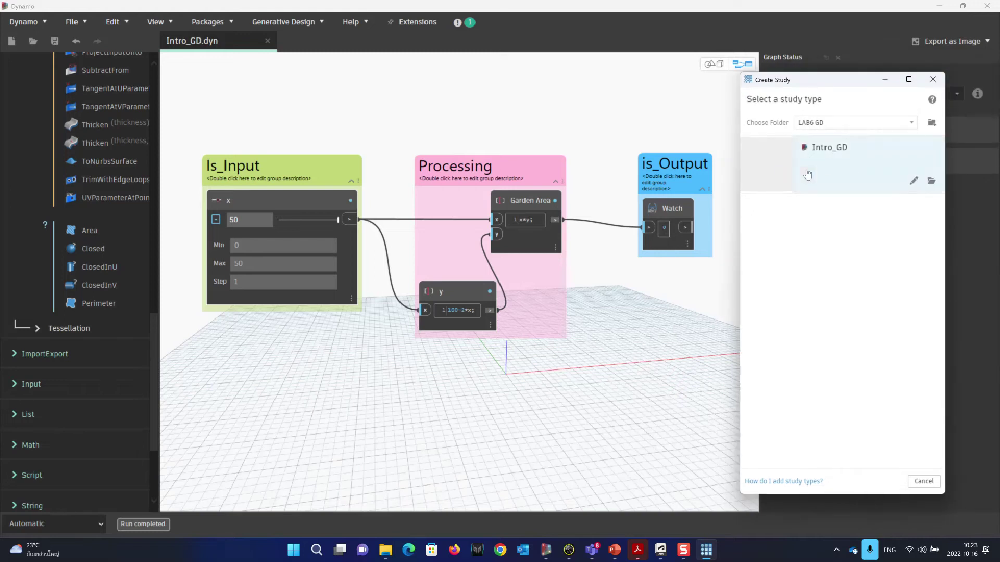
left_click(823, 173)
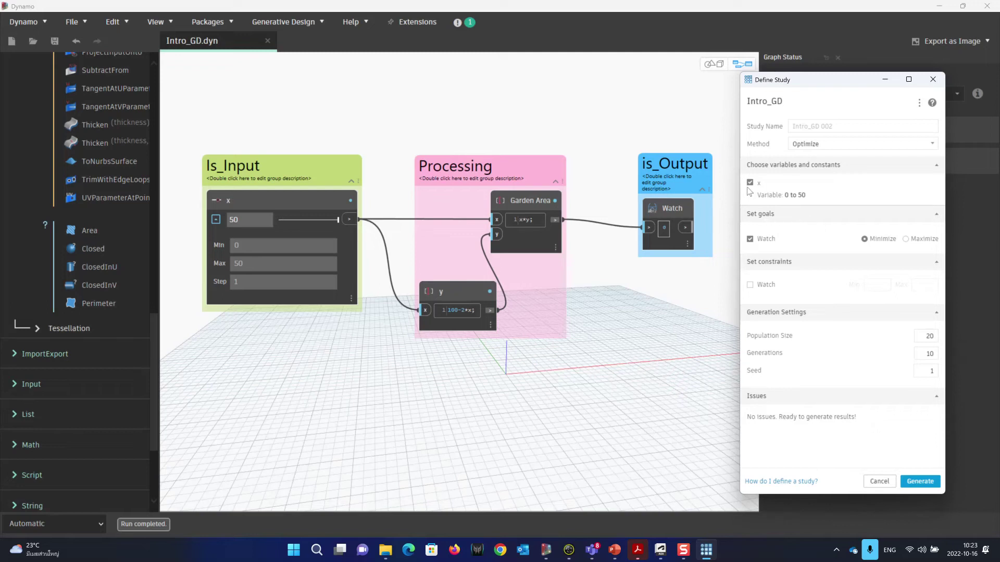
left_click(820, 148)
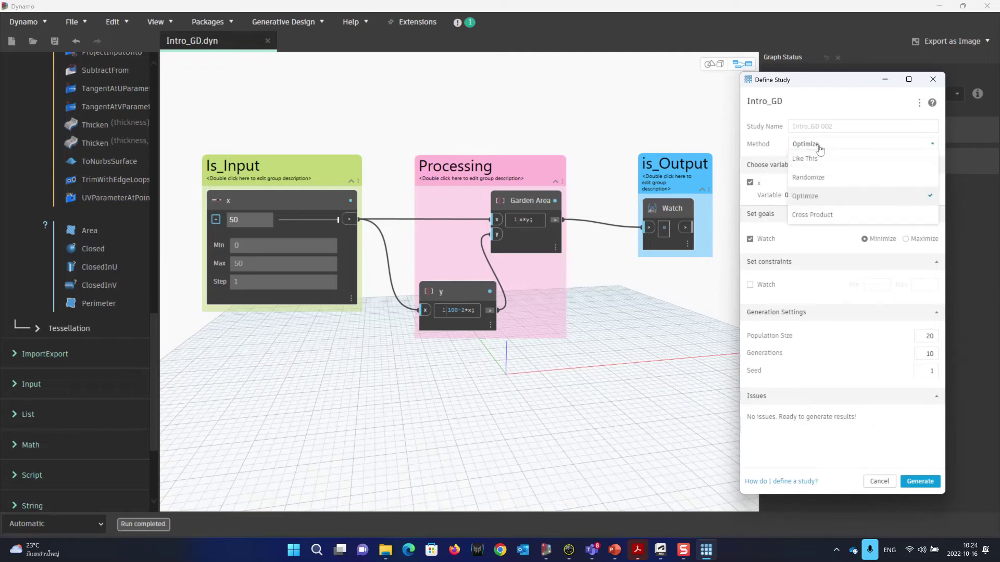
left_click(830, 218)
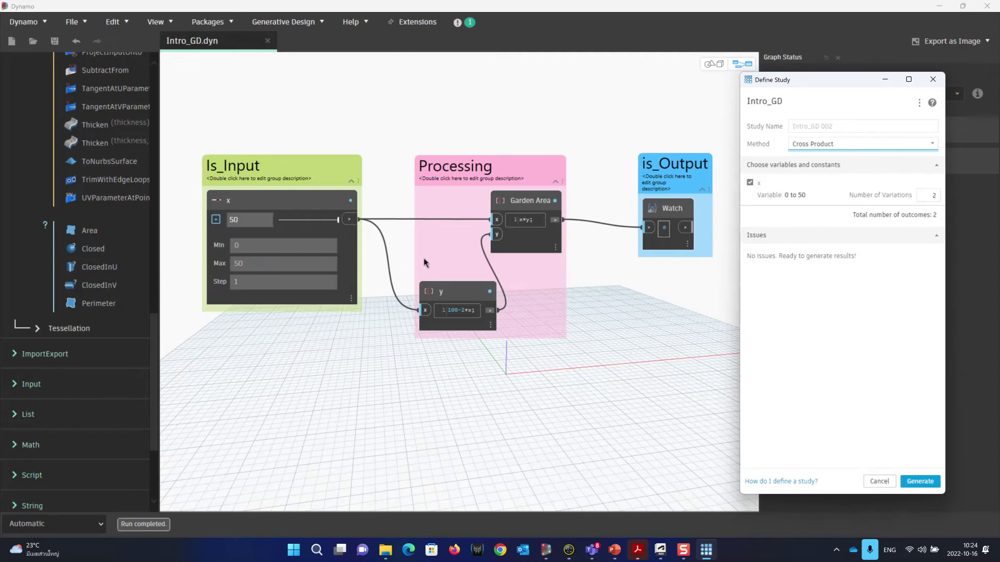
Set the number of variations for x to 10 and generate the study
left_click(931, 196)
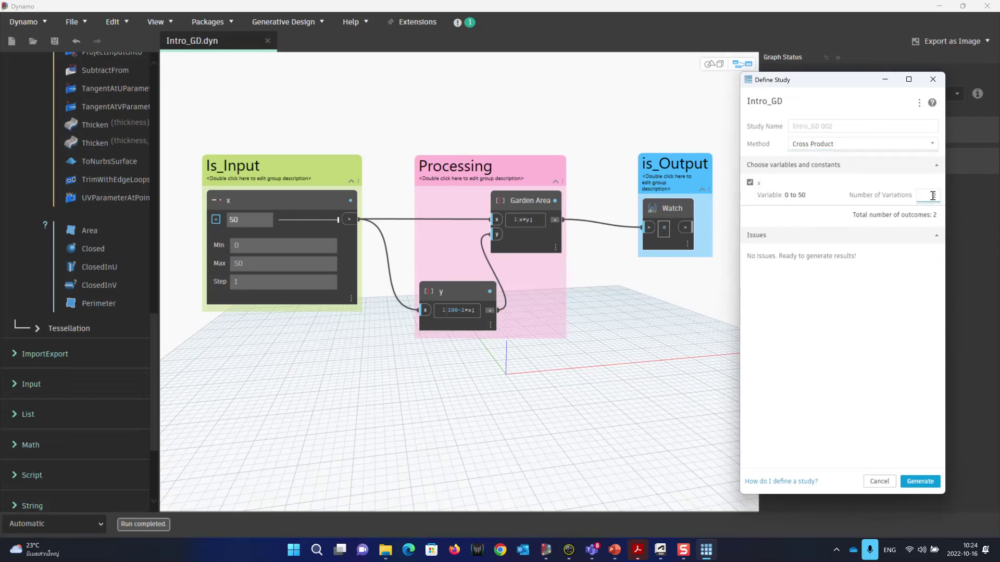
type("10")
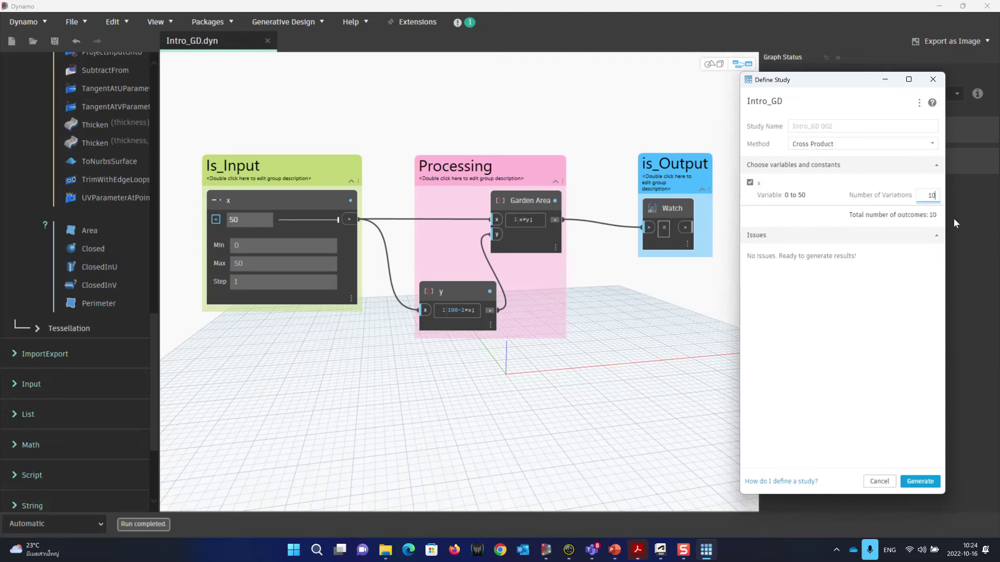
left_click(899, 292)
left_click(927, 483)
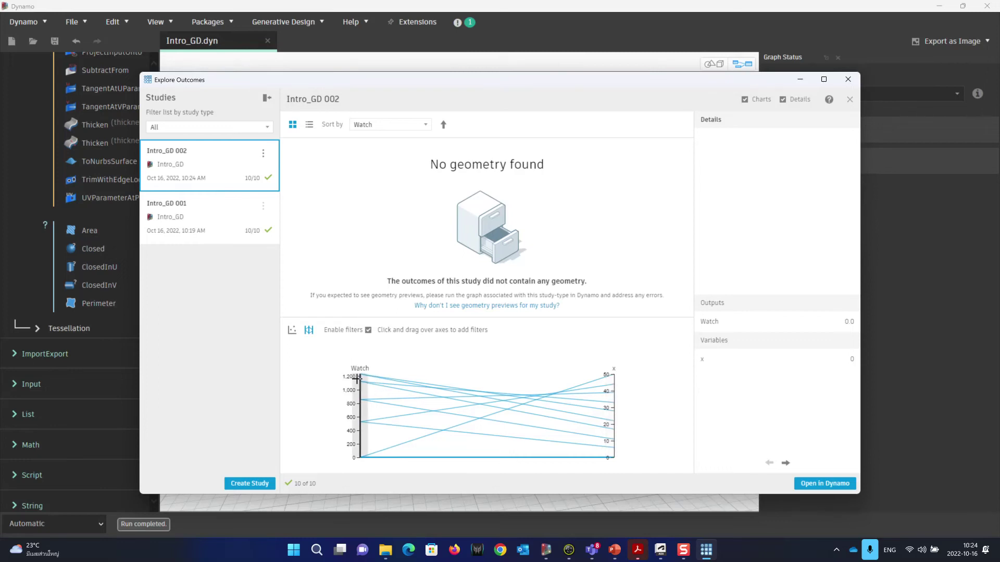
Filter the new study's outcomes on the Watch axis to values near 0, and refilter them to the highest values around 1,200
left_click_drag(359, 399, 360, 458)
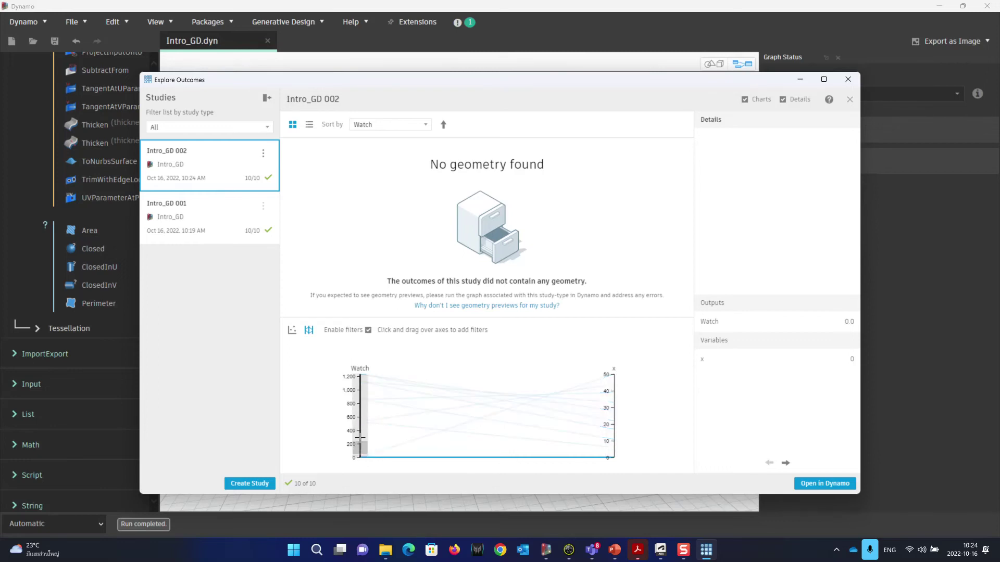
mouse_move(359, 399)
left_mouse_down()
mouse_move(360, 371)
mouse_move(364, 461)
left_mouse_up()
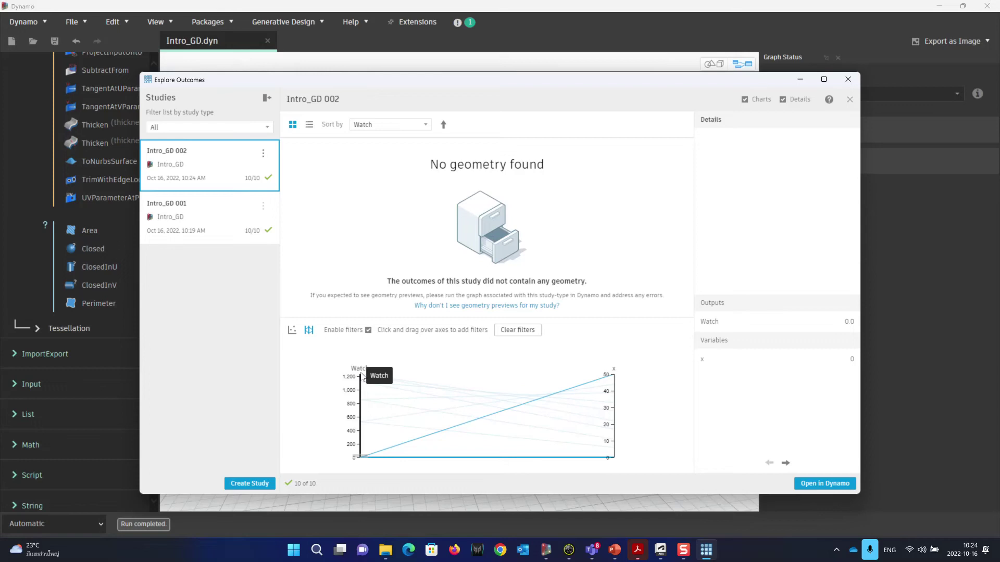
left_click_drag(361, 378, 361, 374)
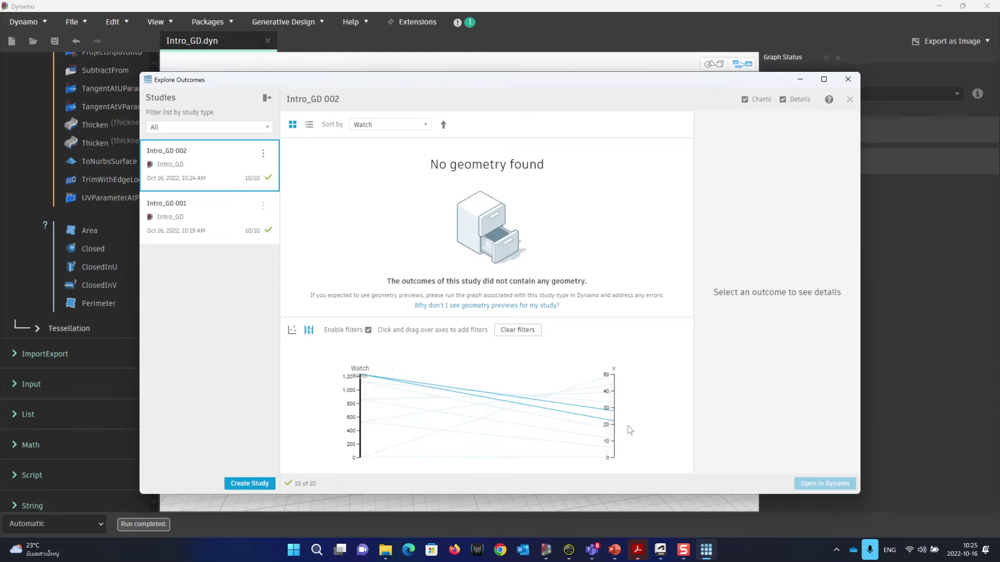
Show the Intro_GD 002 outcomes as a scatter plot of Watch on the Y-axis against x on the X-axis
left_click(292, 330)
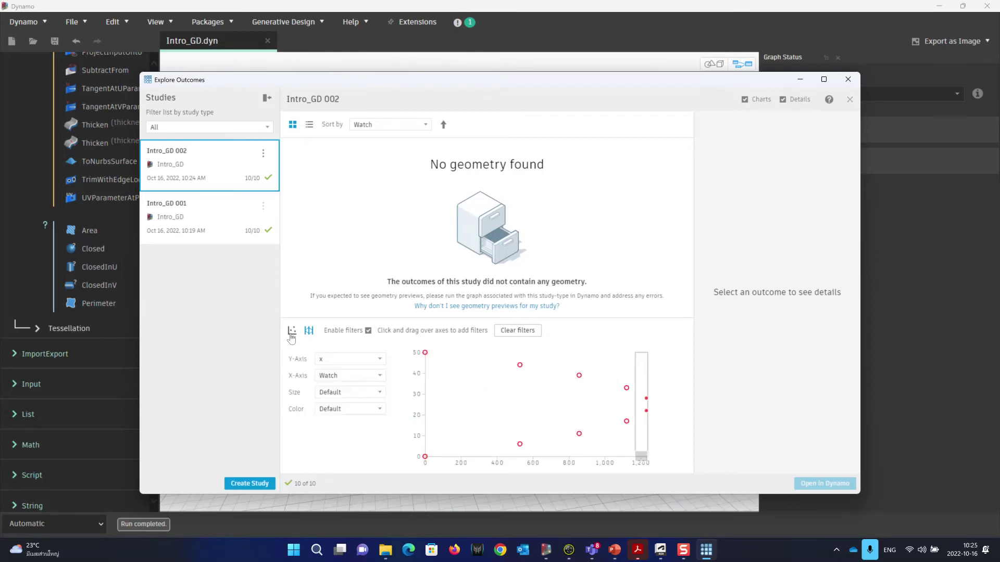
left_click(349, 359)
left_click(354, 381)
left_click(354, 377)
left_click(351, 411)
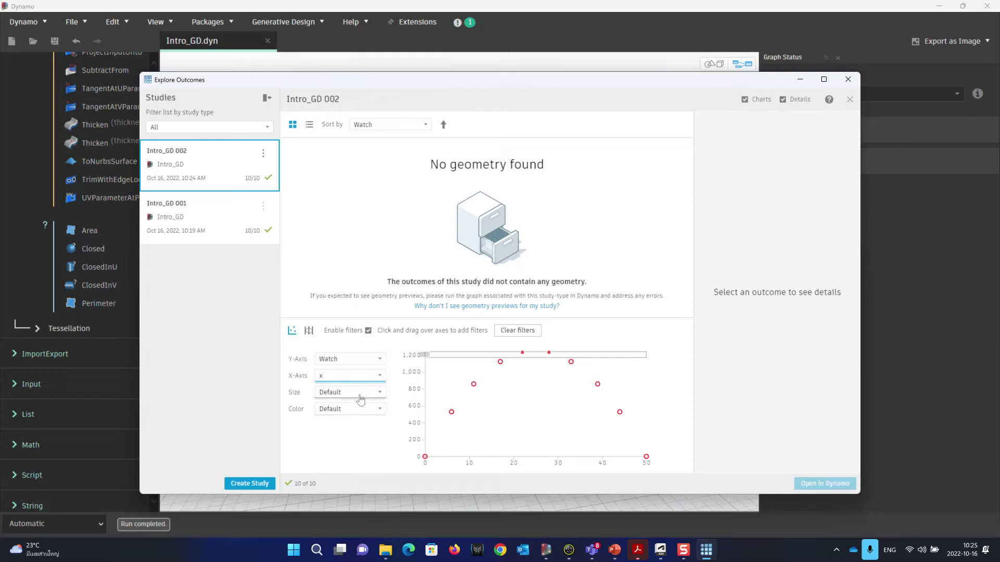
Clear the outcome filters and size the scatter points by Watch
left_click(518, 330)
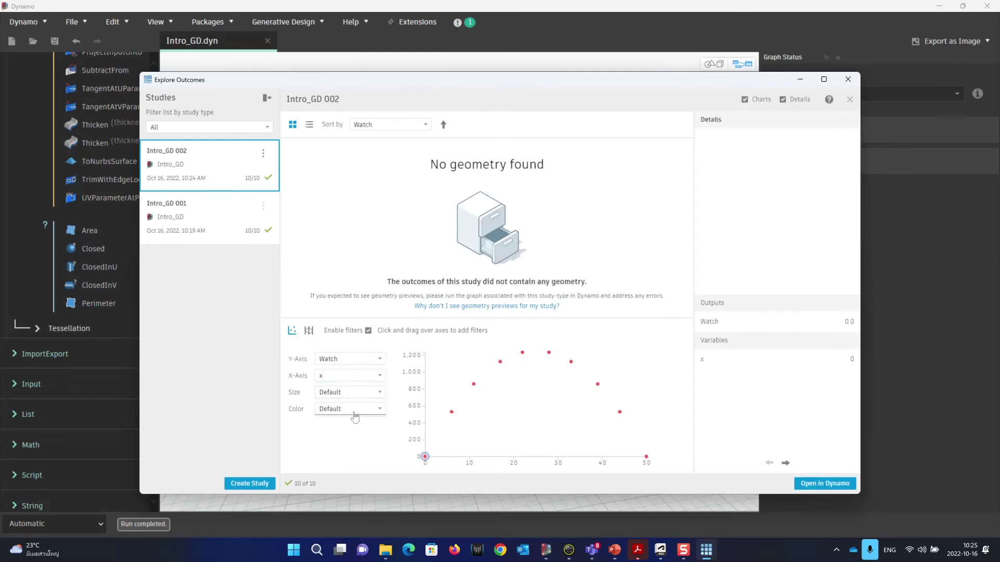
left_click(354, 410)
left_click(346, 395)
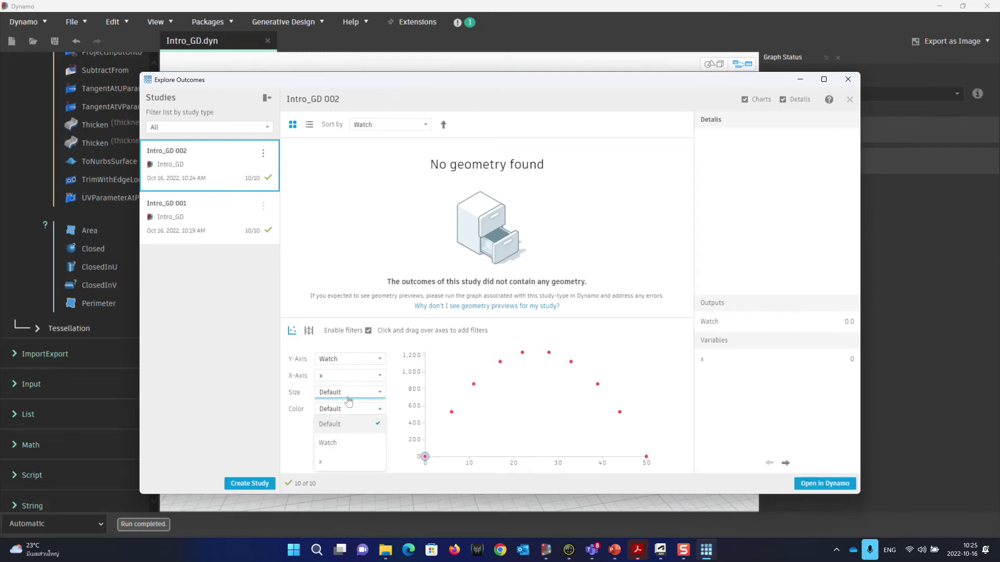
left_click(336, 429)
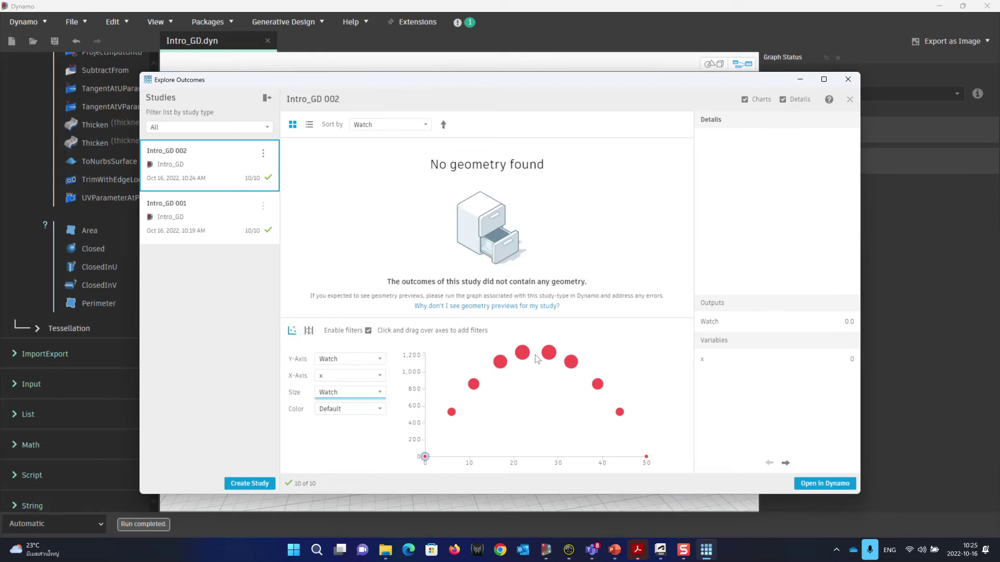
Close the study outcomes, rename the Watch node in the is_Output group as Area, and save the graph
left_click(849, 80)
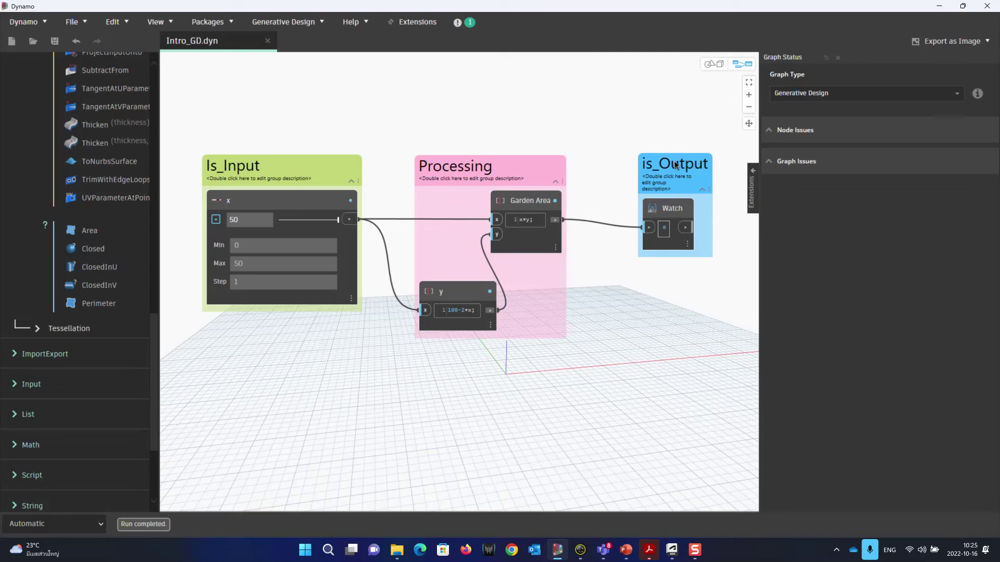
left_click(673, 214)
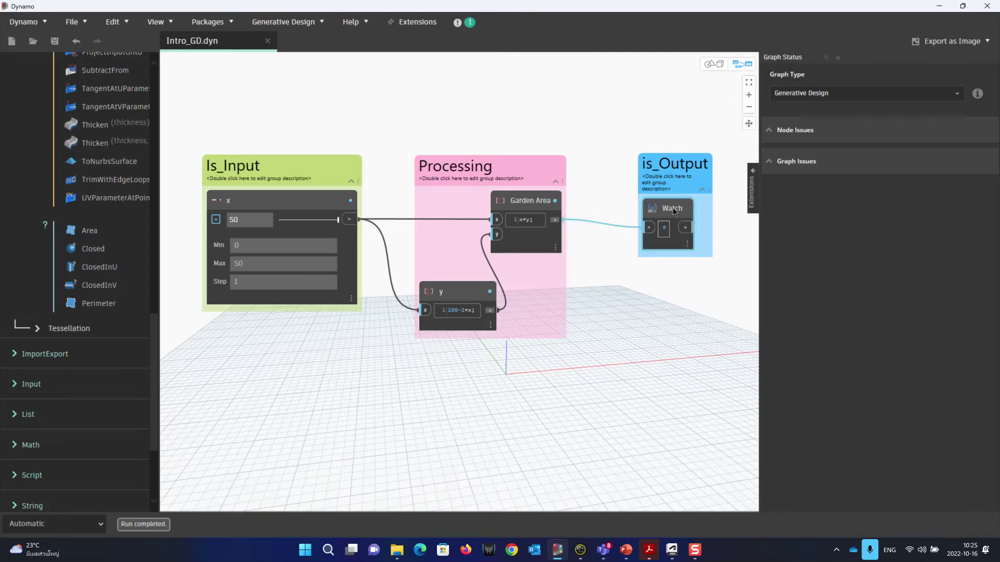
double_click(673, 209)
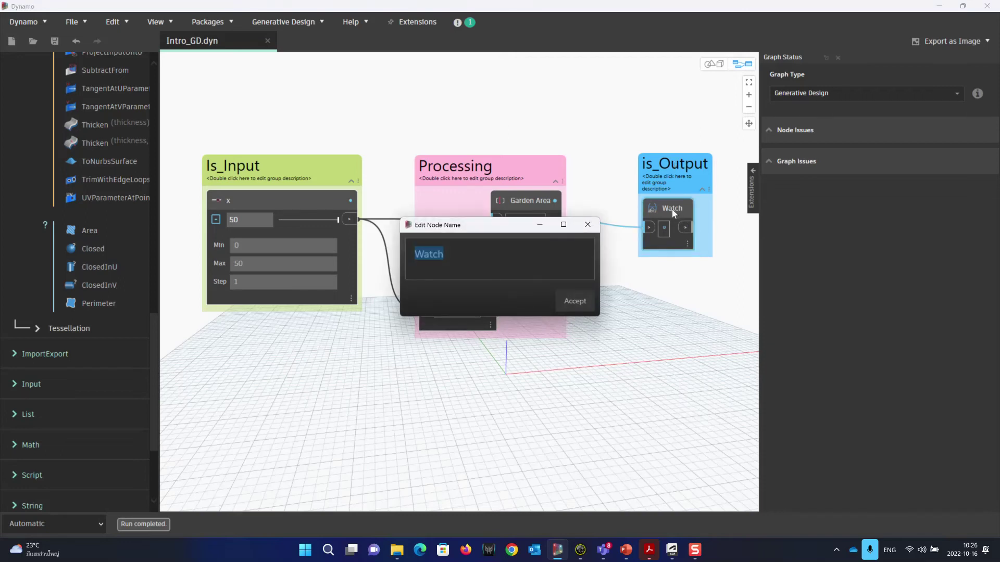
type("Area")
left_click(575, 301)
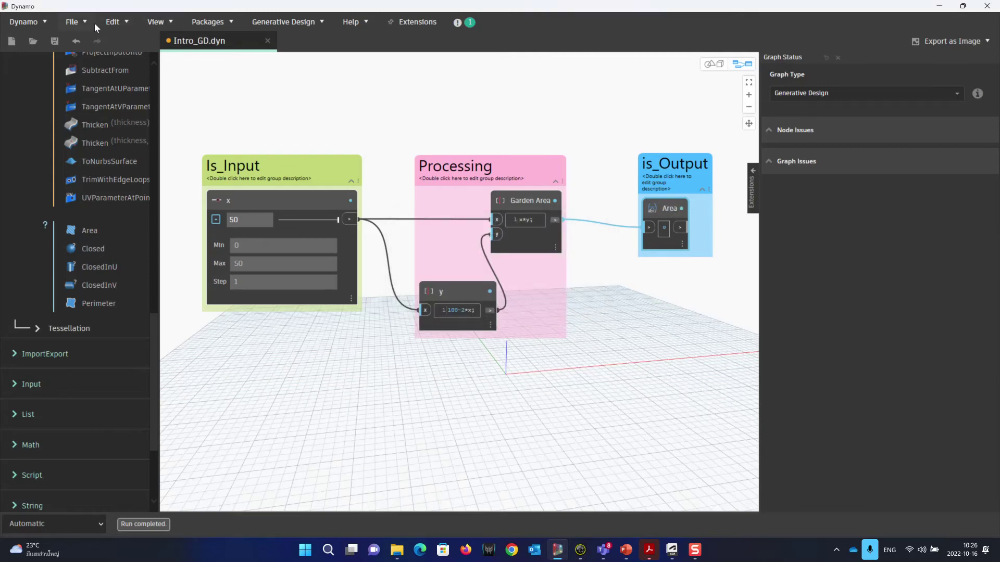
left_click(52, 41)
left_click(274, 24)
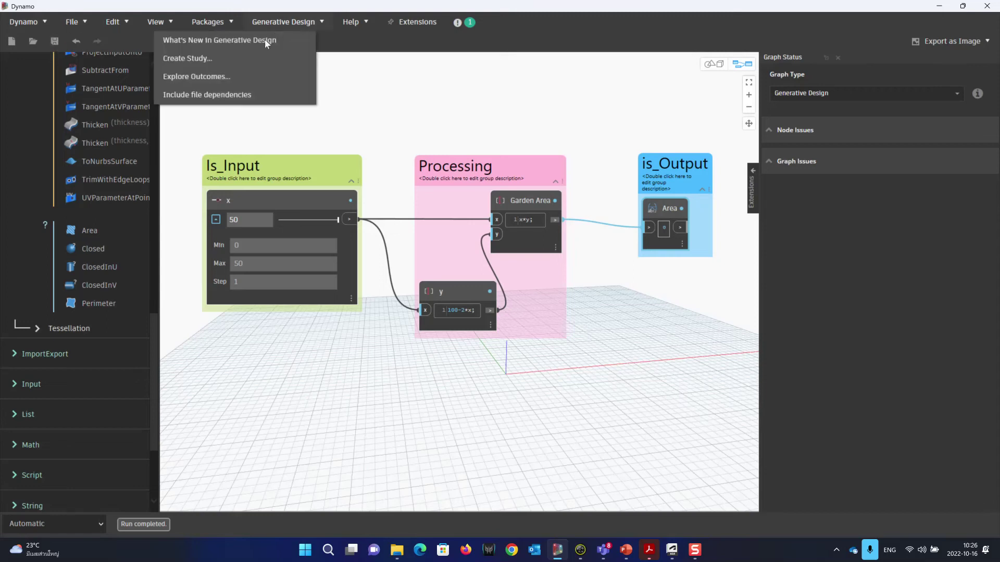
left_click(247, 63)
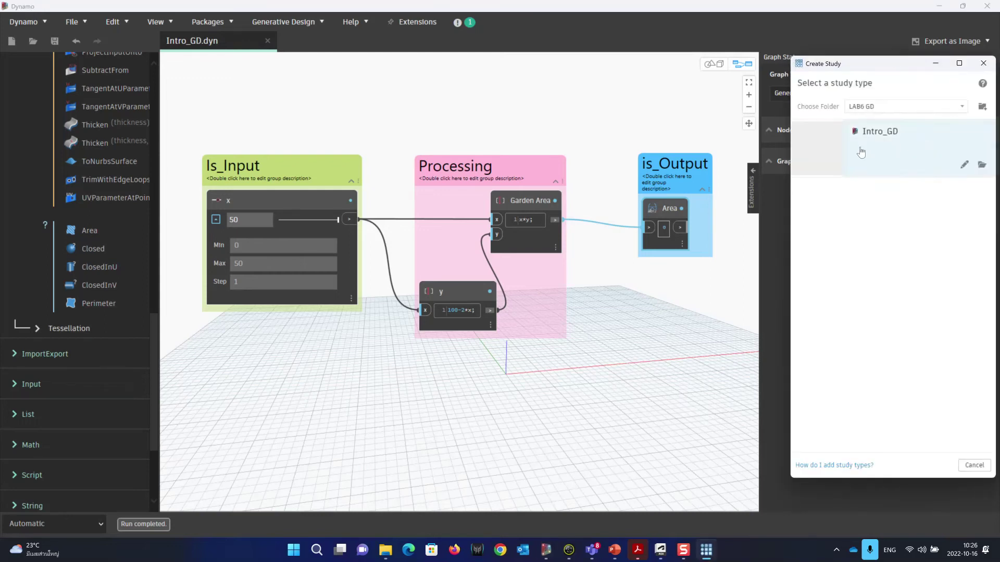
left_click(858, 152)
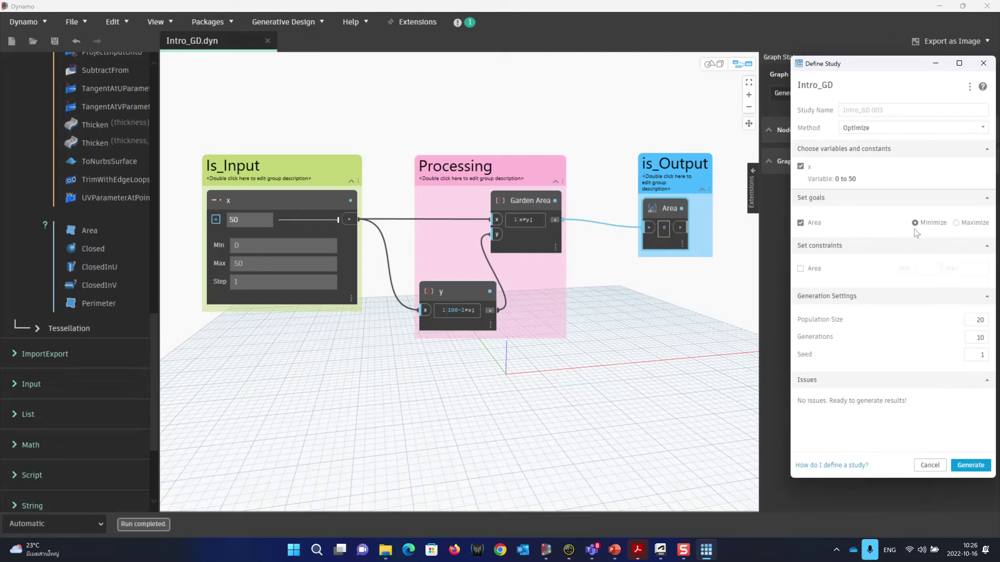
left_click(956, 223)
left_click(801, 268)
left_click(800, 268)
Switch to PowerPoint and review the slide on the Randomize and Optimize methods
left_click(615, 550)
scroll(508, 399, "up", 2)
scroll(508, 398, "up", 3)
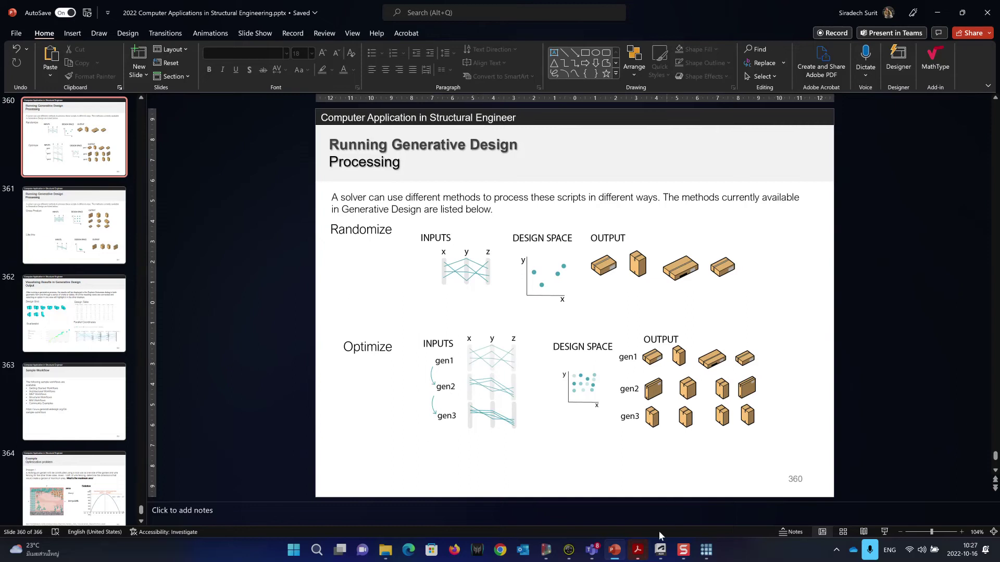
left_click(566, 469)
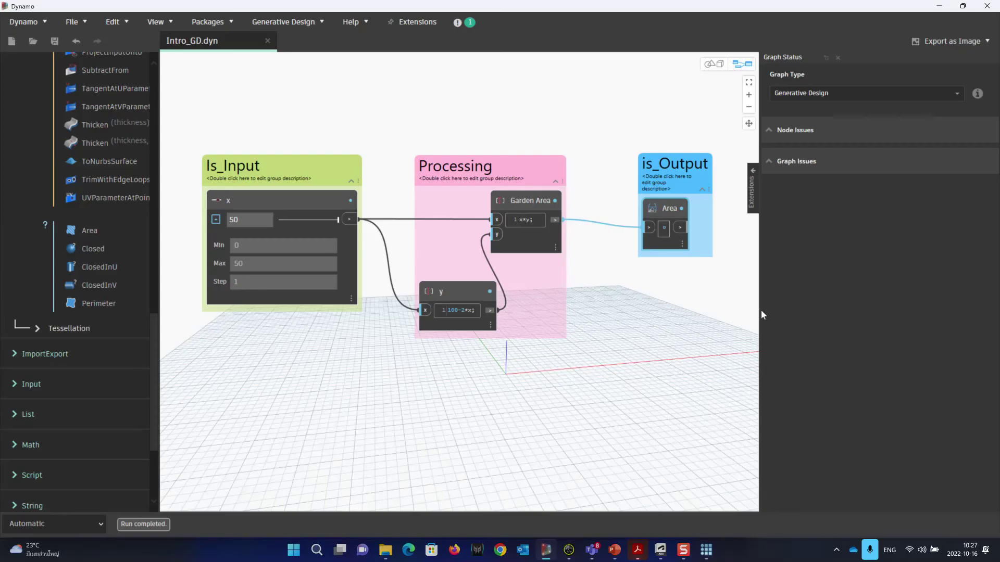
left_click(706, 551)
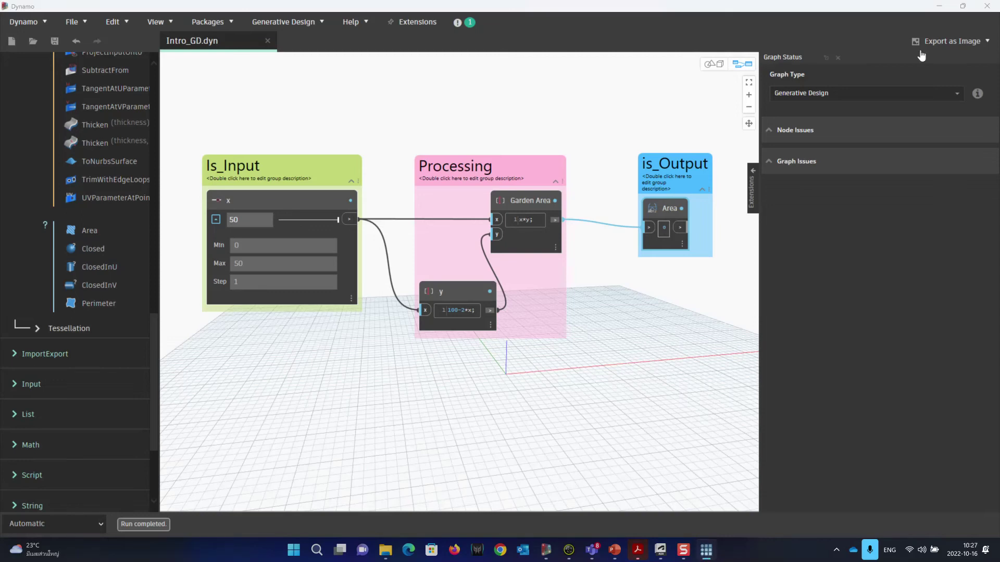
left_click(940, 7)
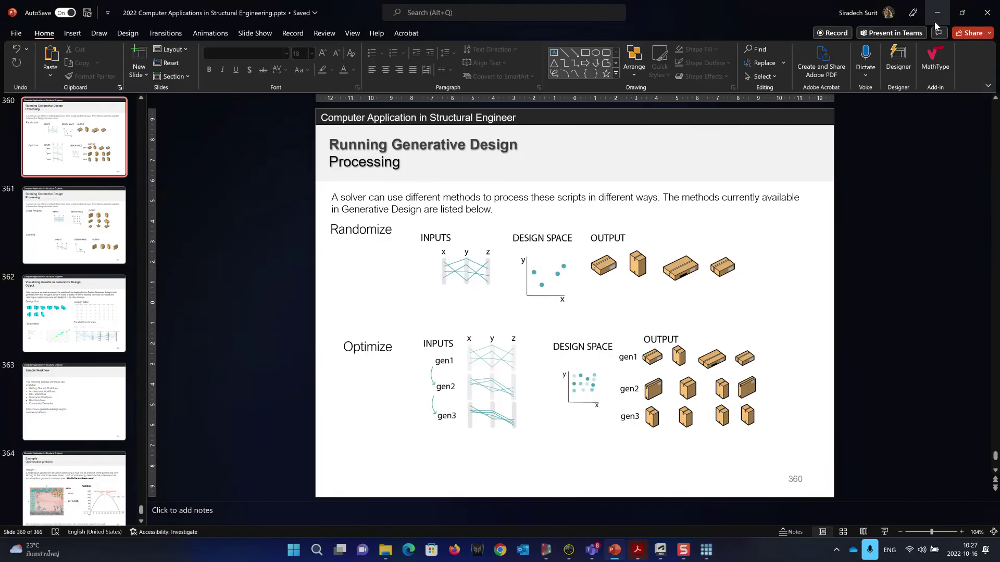
left_click(937, 8)
left_click(947, 10)
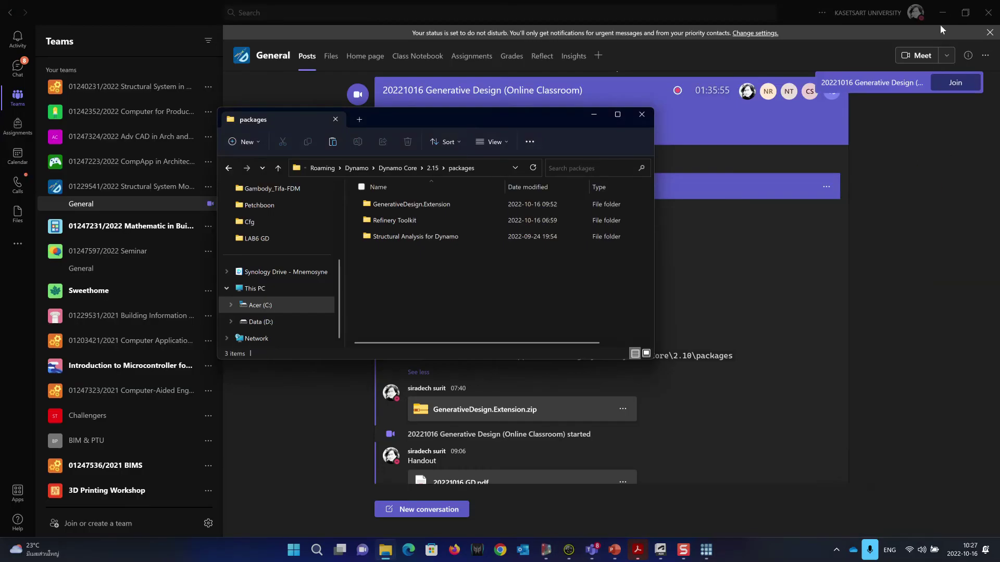
left_click(940, 7)
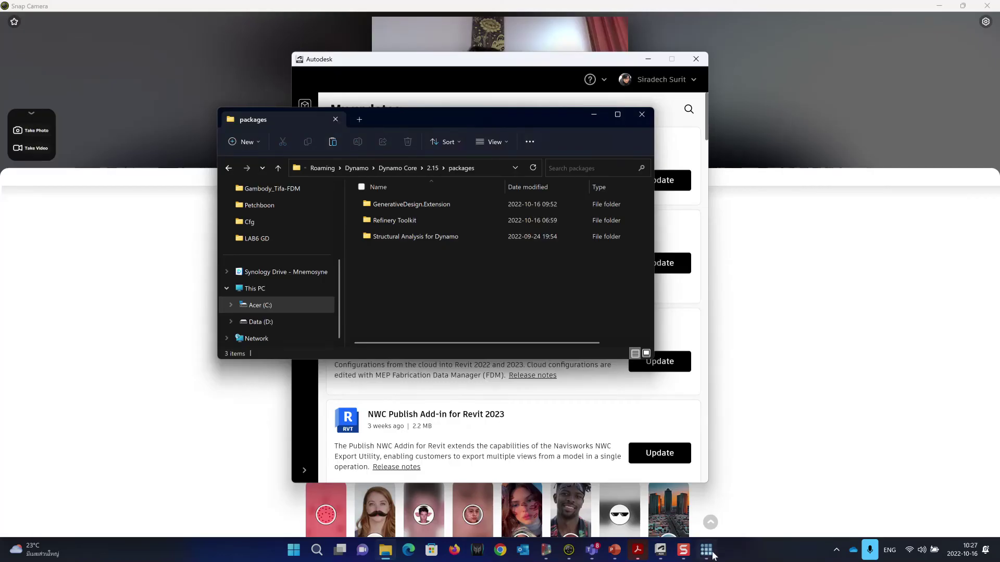
left_click(958, 21)
left_click(939, 6)
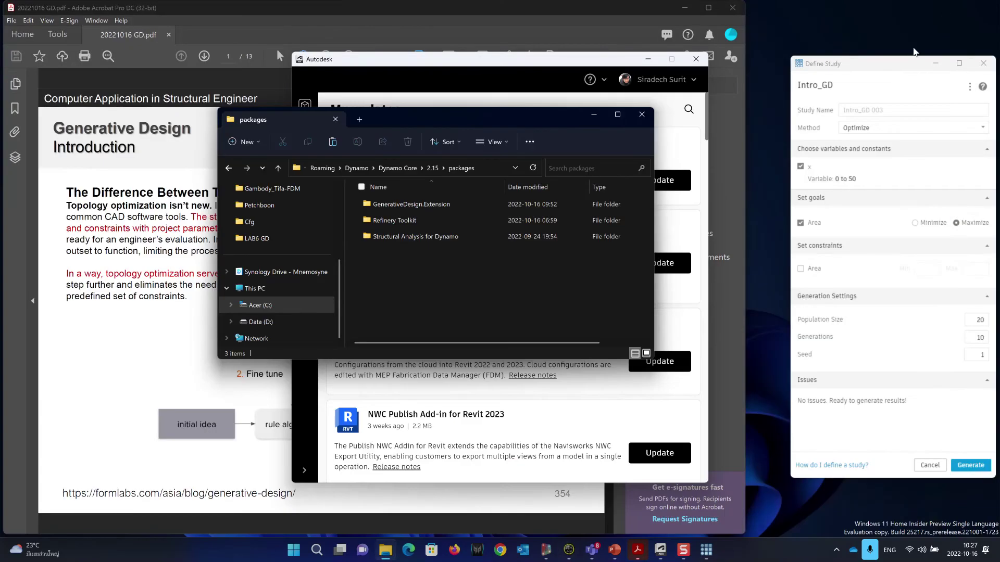
left_click(863, 67)
left_click_drag(830, 90, 806, 76)
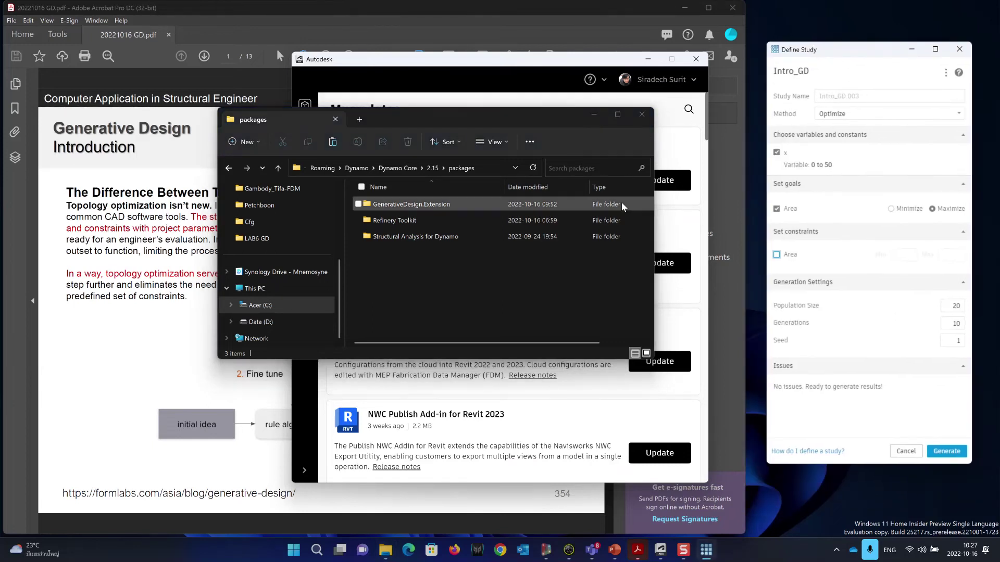
left_click(960, 49)
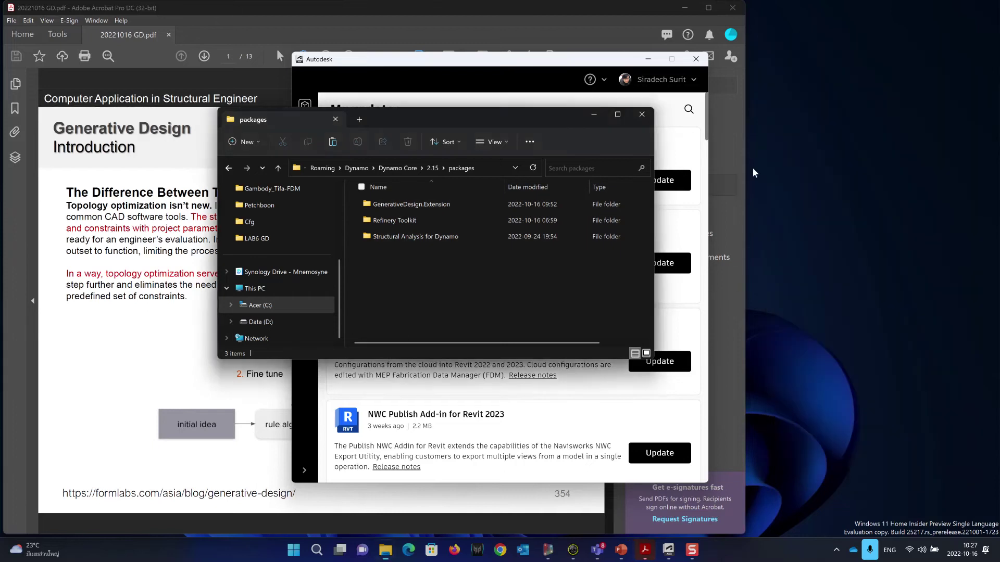
Switch to Dynamo, generate an Intro_GD study with the Optimize method and Area set to Maximize, and enlarge the outcomes window
left_click(556, 552)
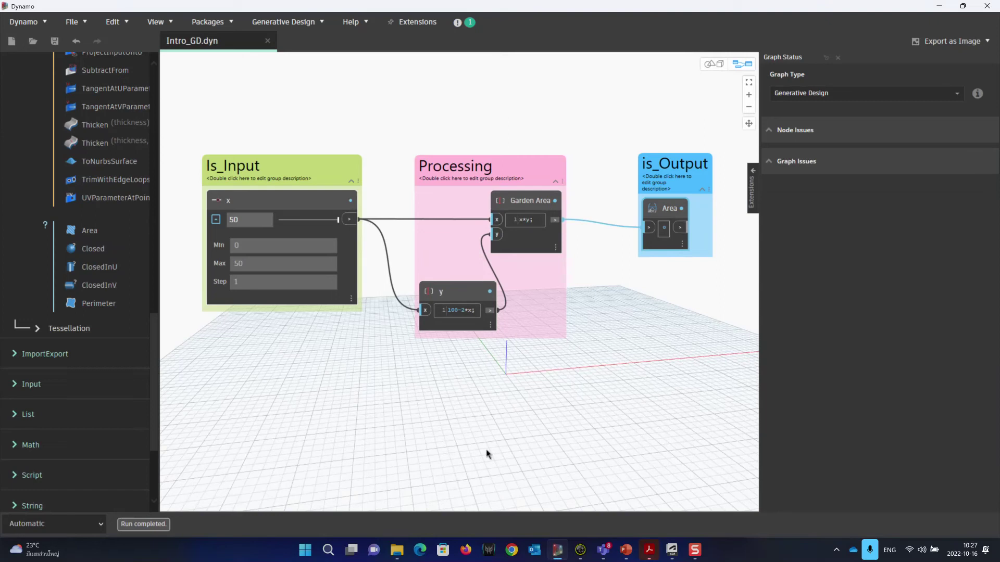
left_click(266, 25)
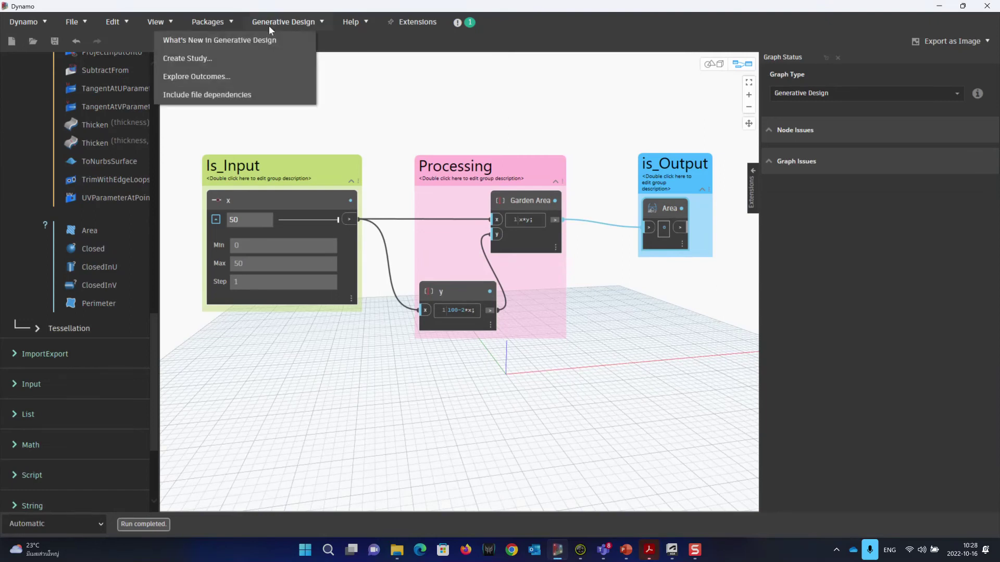
left_click(258, 59)
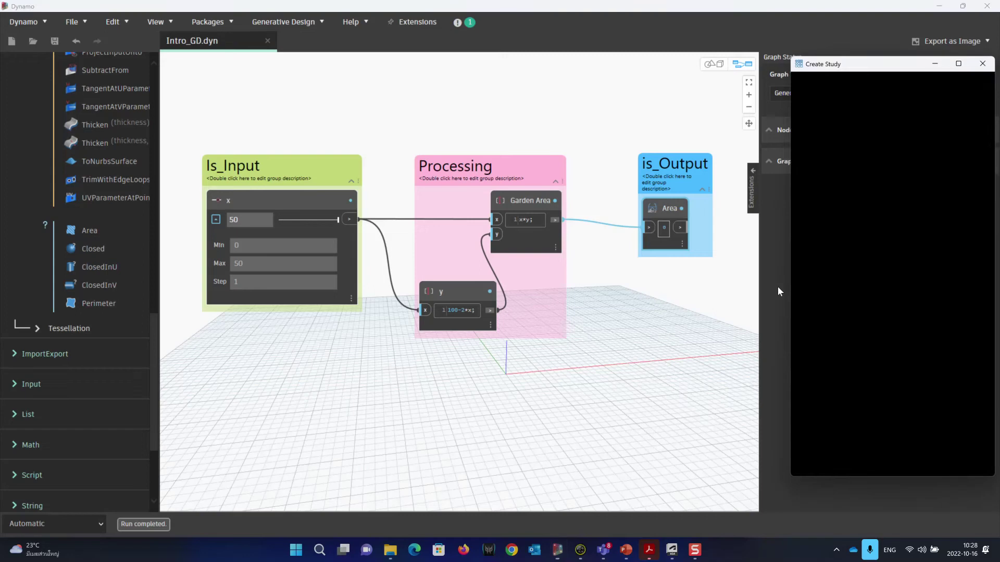
left_click_drag(859, 72, 700, 71)
left_click(672, 151)
left_click(671, 145)
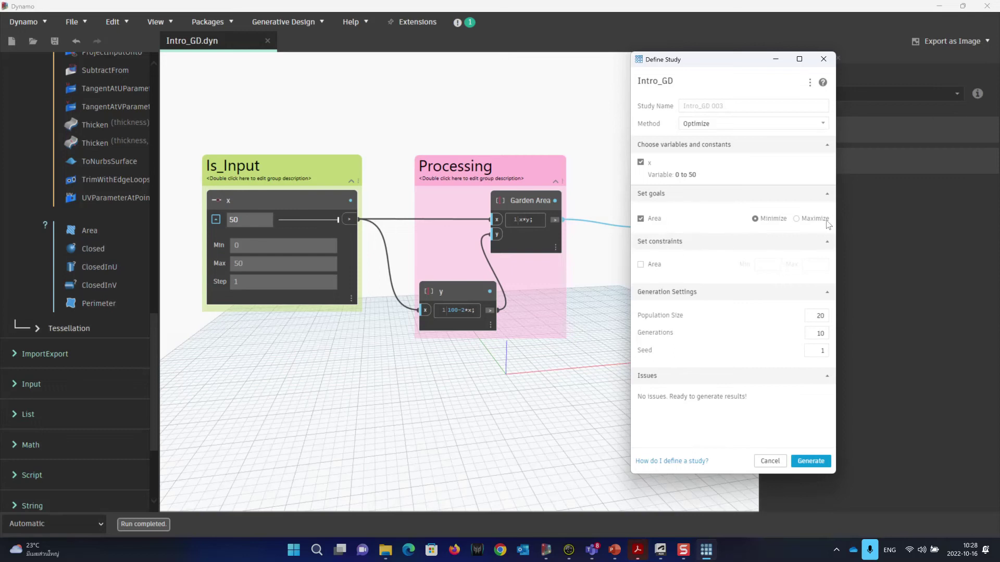
left_click(795, 220)
left_click(811, 462)
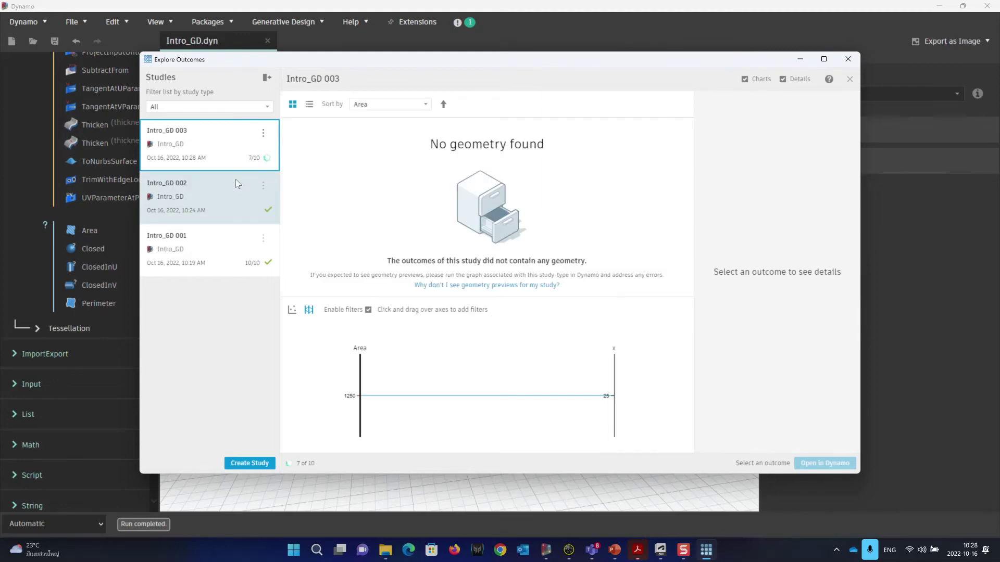
left_click(824, 59)
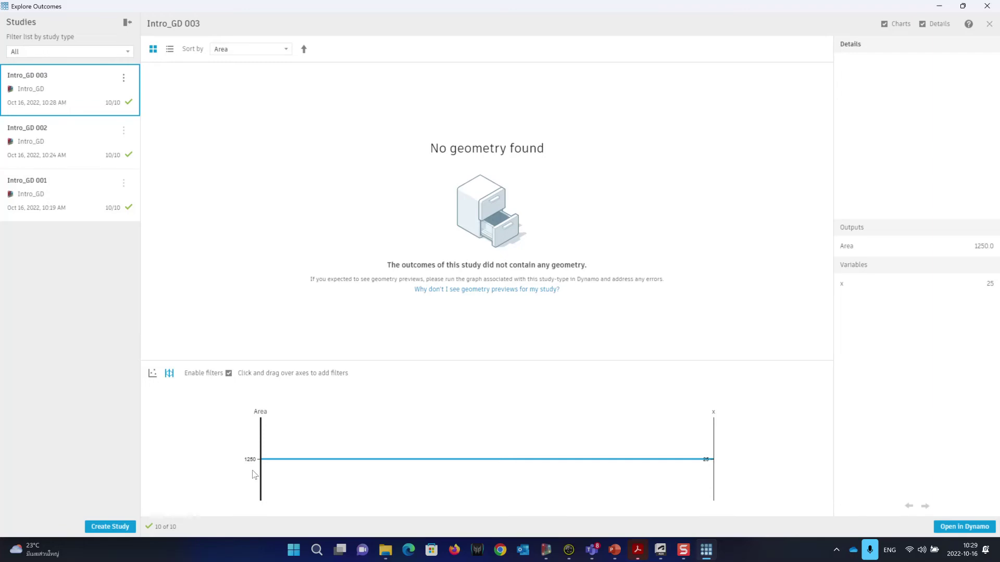
Switch to PowerPoint and review the slide on the Cross Product and Like this methods
left_click(615, 549)
scroll(572, 425, "down", 4)
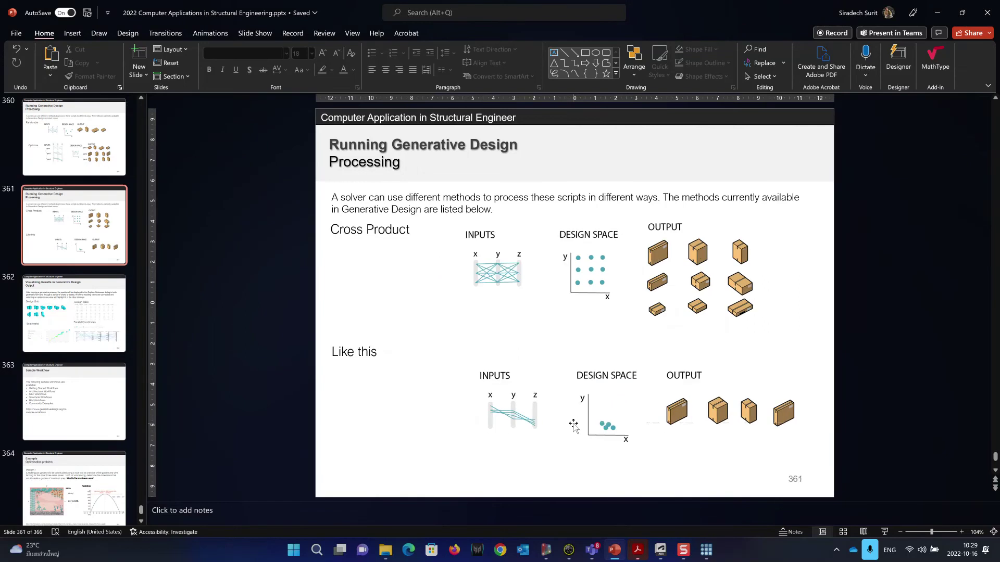
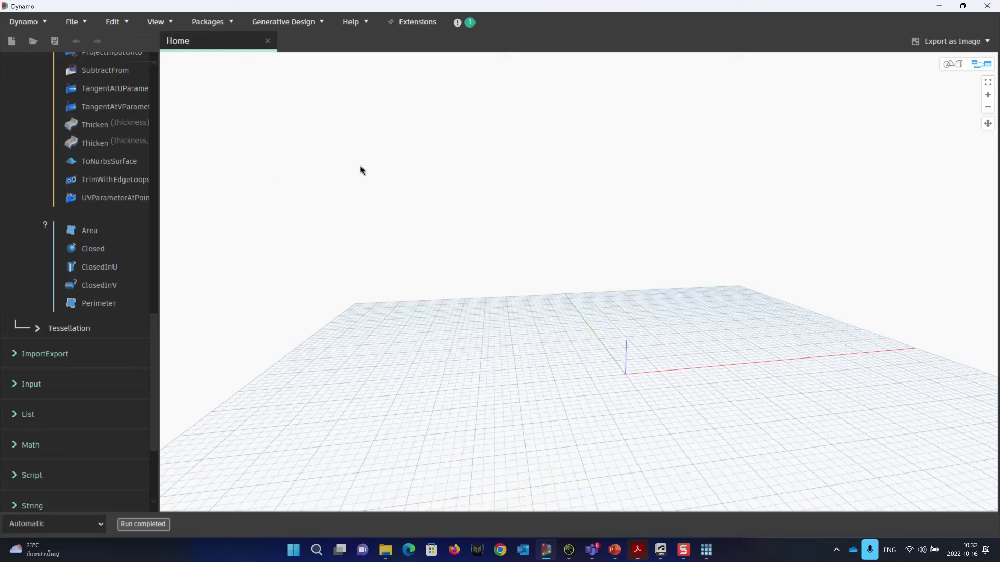
Add a Number Slider node to the empty Home workspace in Dynamo and rename it x
right_click(368, 195)
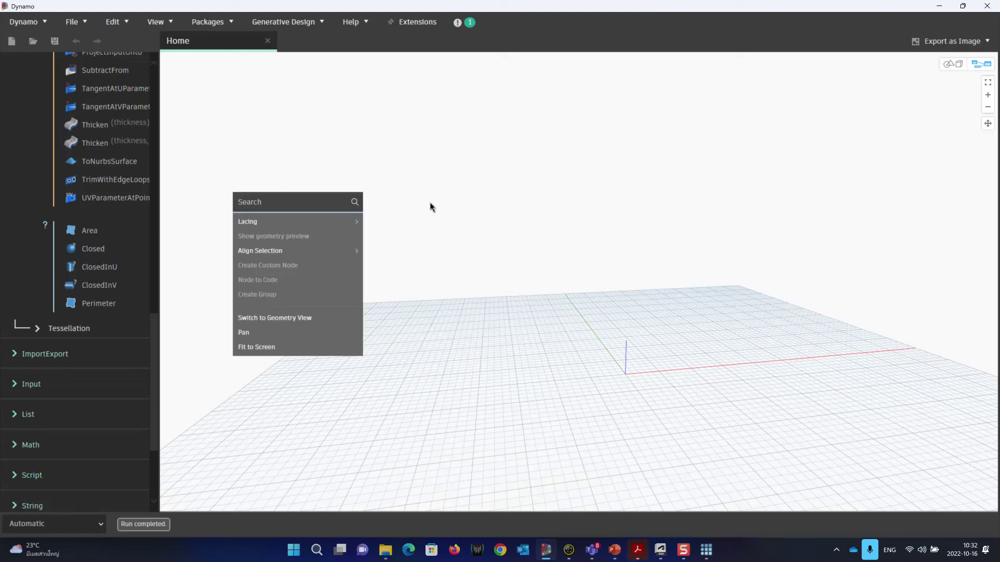
type("x")
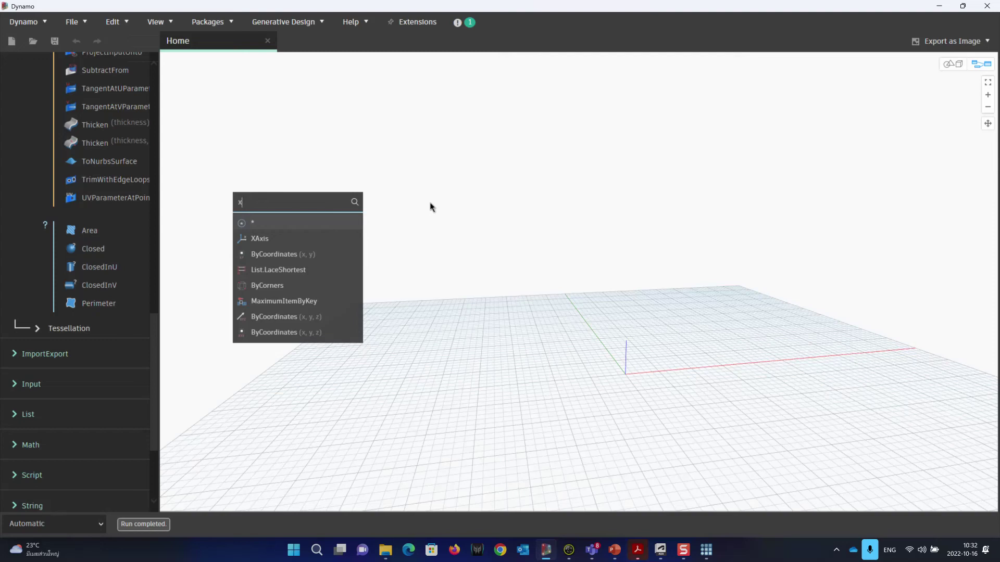
key("BackSpace")
type("slider")
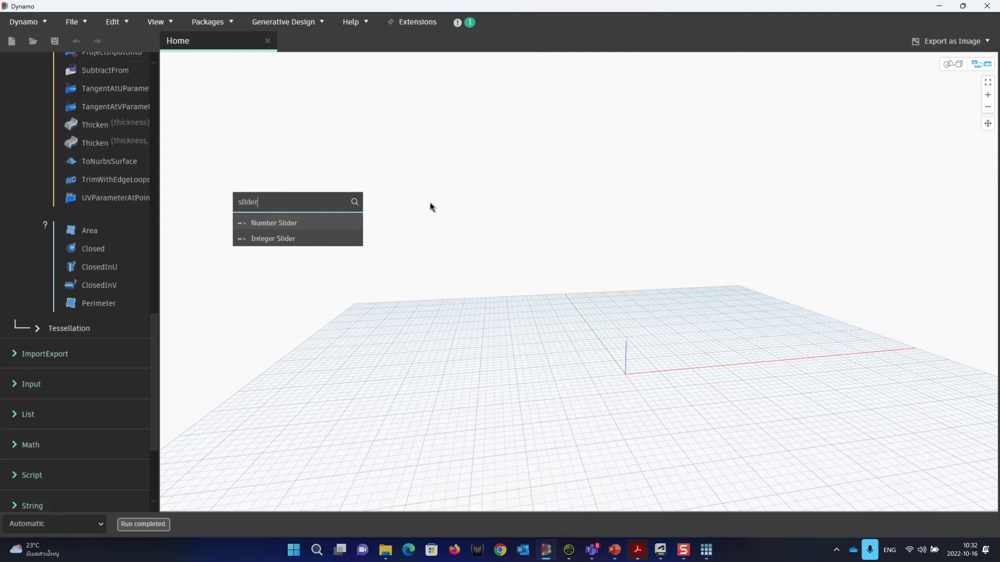
left_click(306, 227)
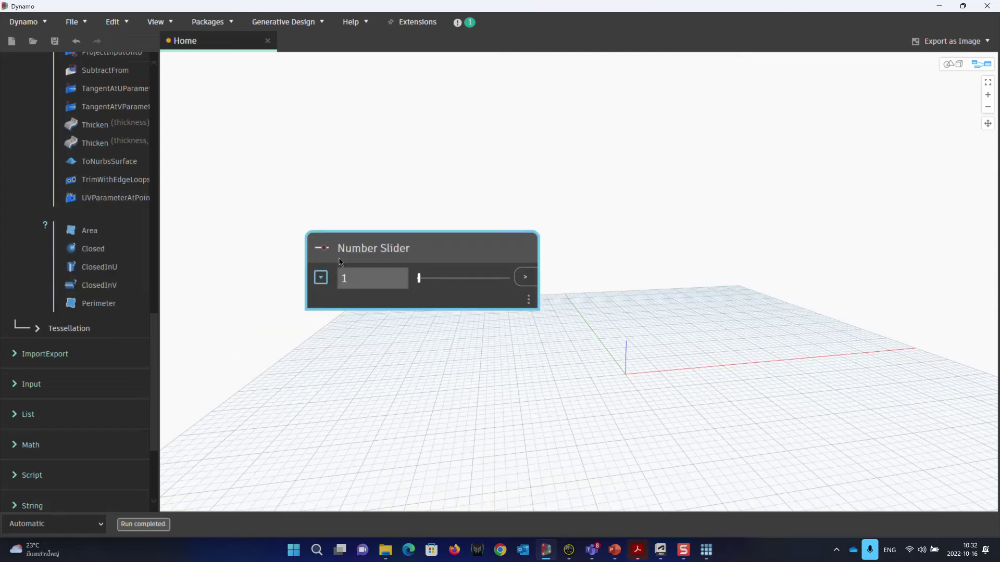
double_click(315, 164)
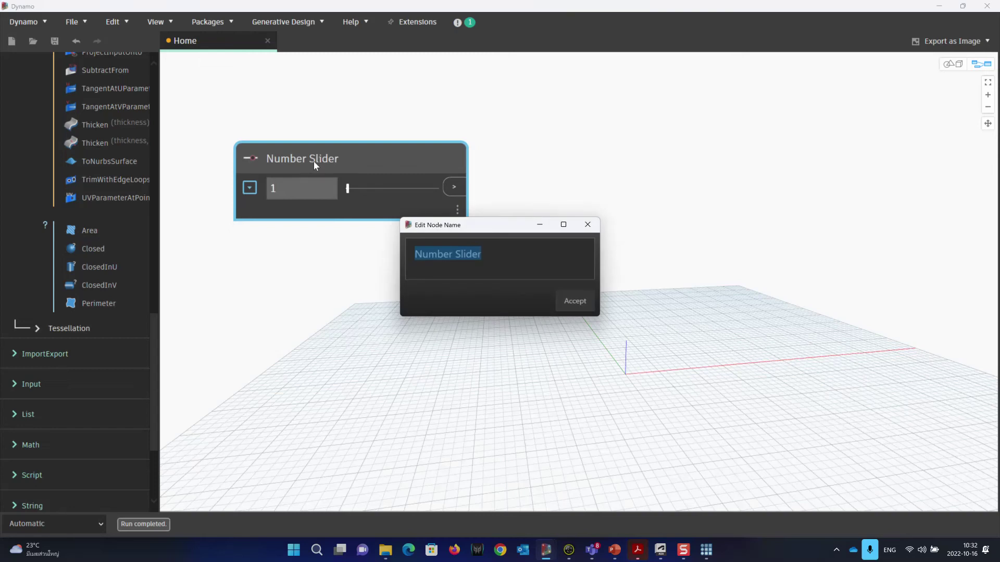
type("x")
left_click(575, 301)
Add a second Number Slider below the x slider and rename it y
right_click(286, 277)
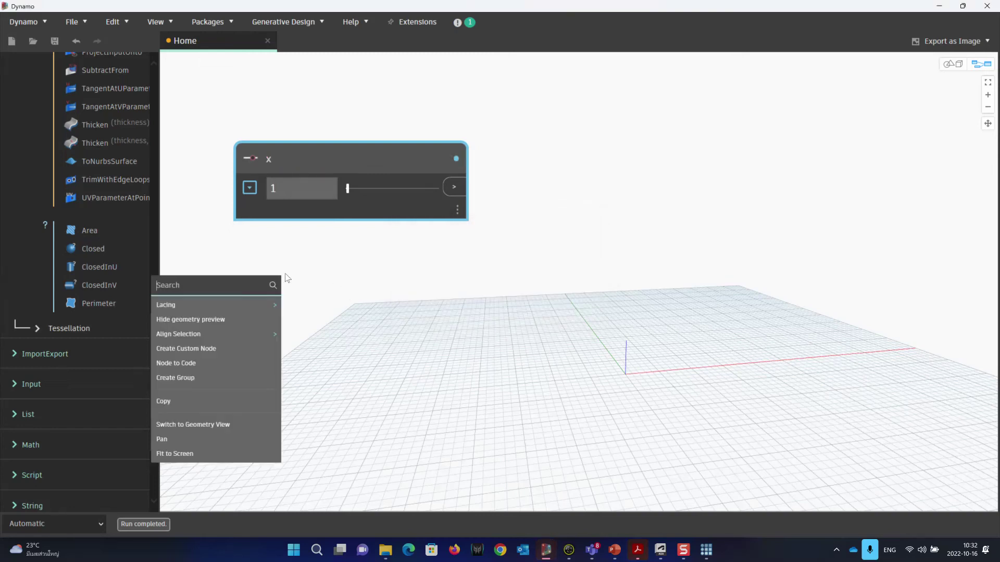
left_click(349, 272)
right_click(298, 268)
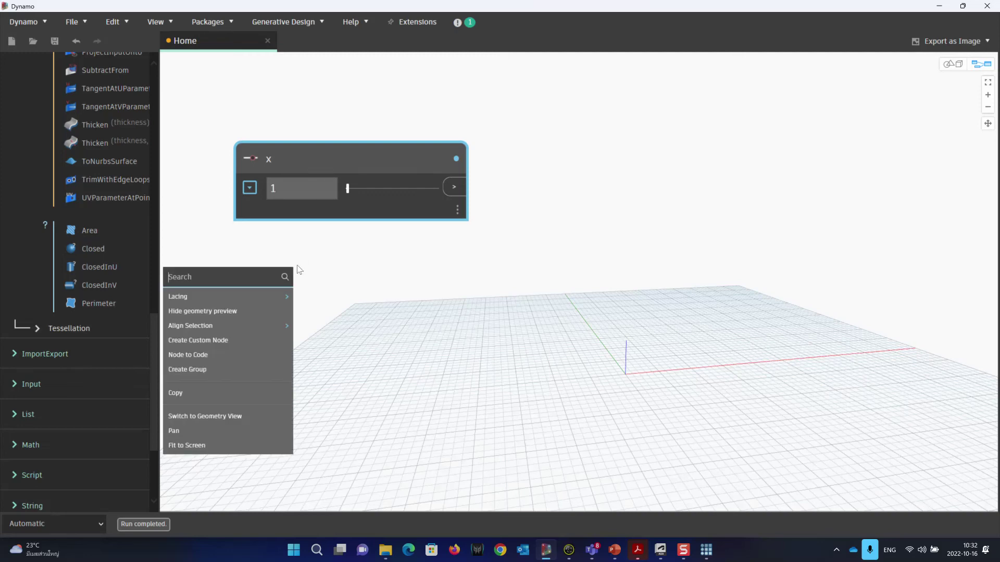
type("slider")
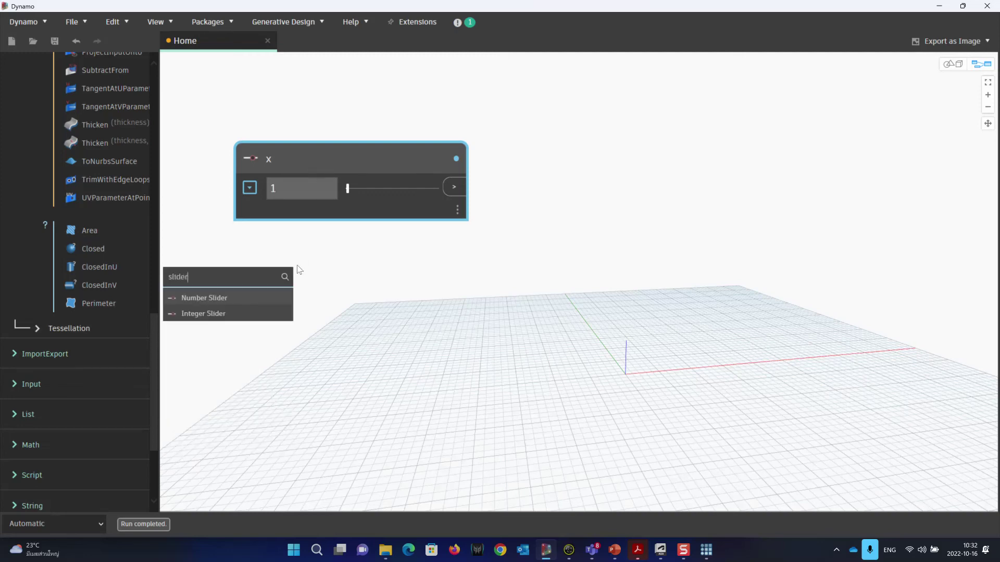
left_click(235, 298)
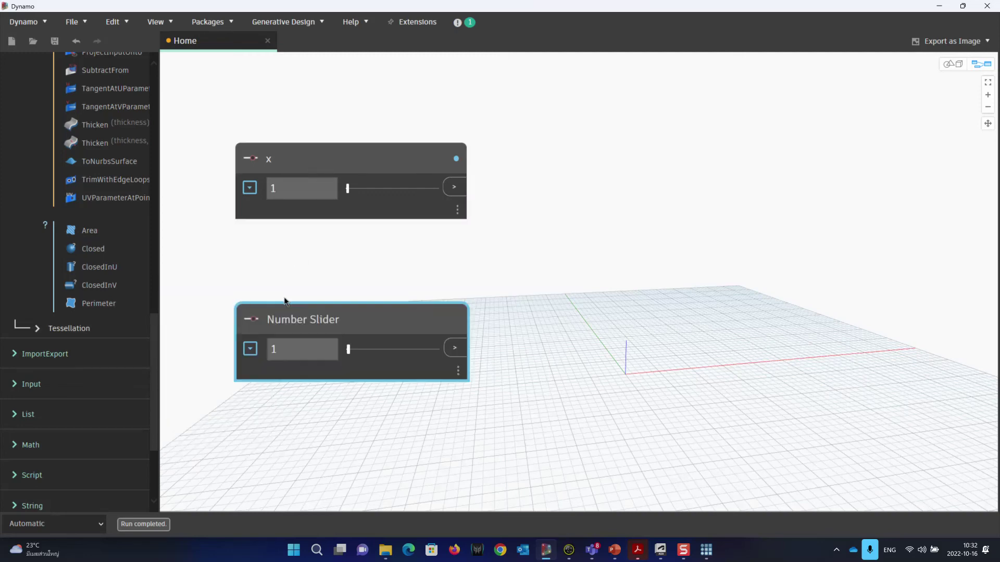
left_click_drag(334, 318, 327, 309)
double_click(327, 309)
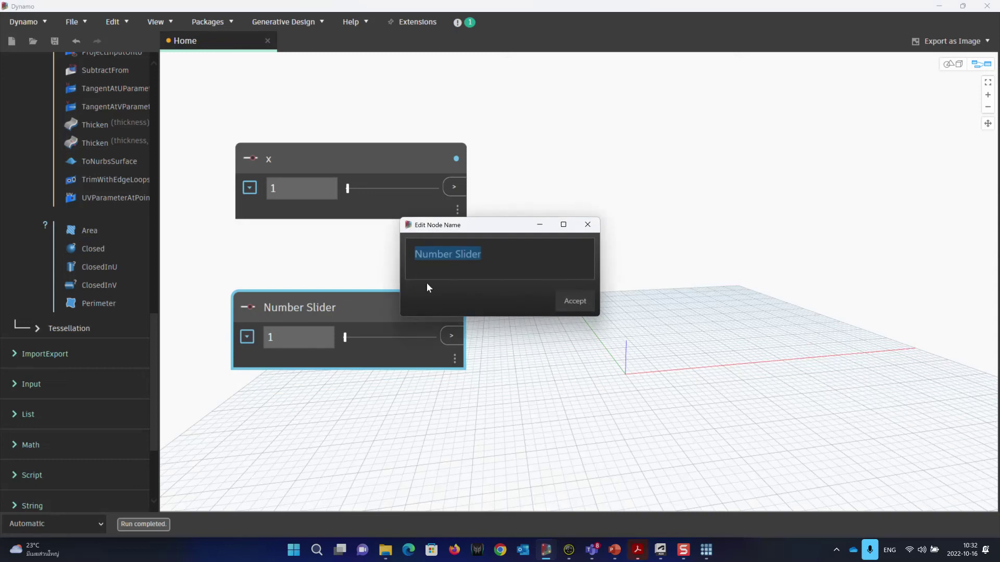
type("y")
left_click(575, 301)
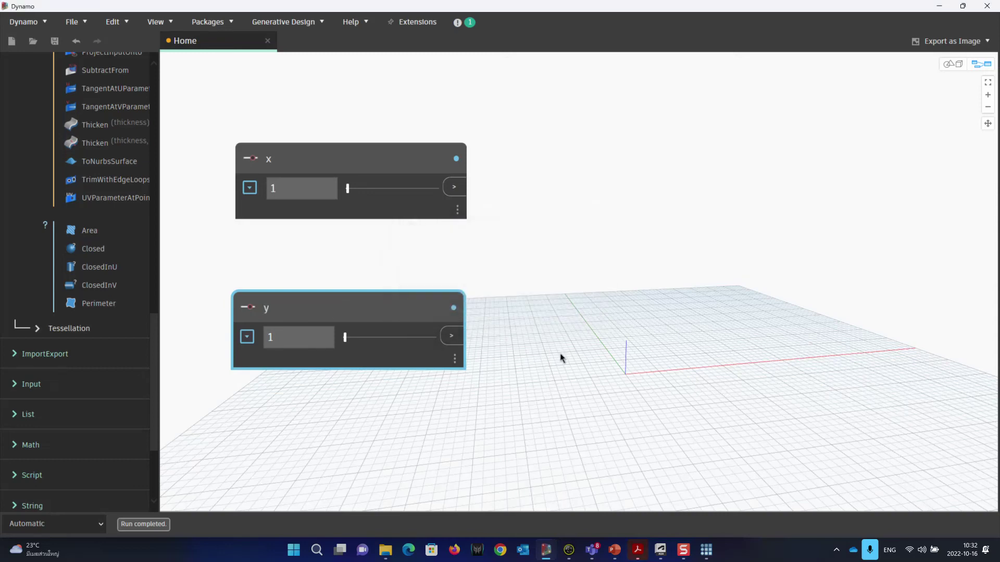
Collapse the Surface node group in the library and line up the x and y sliders one above the other
scroll(551, 348, "down", 5)
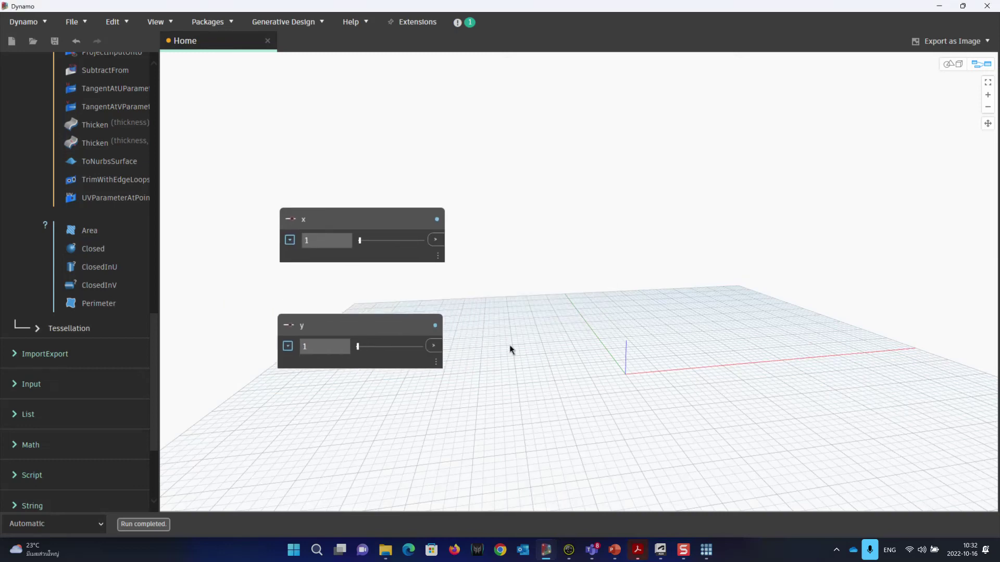
middle_click_drag(549, 342, 487, 342)
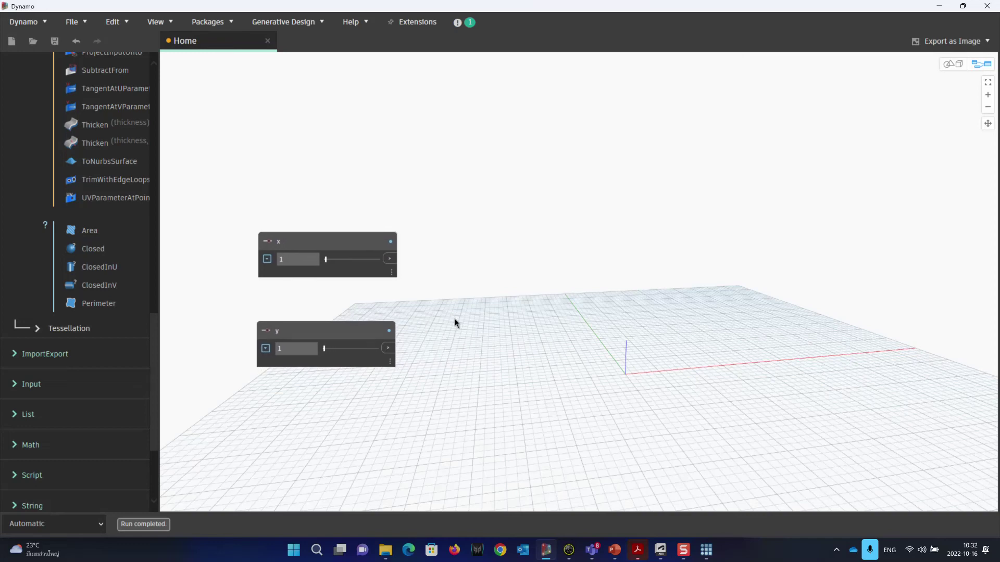
scroll(99, 300, "up", 10)
scroll(100, 300, "up", 5)
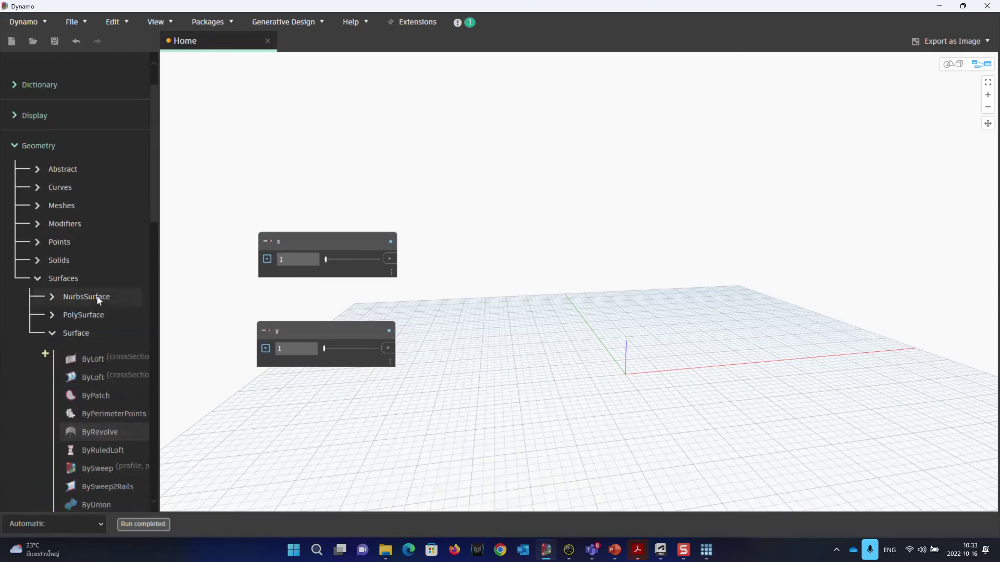
left_click(52, 334)
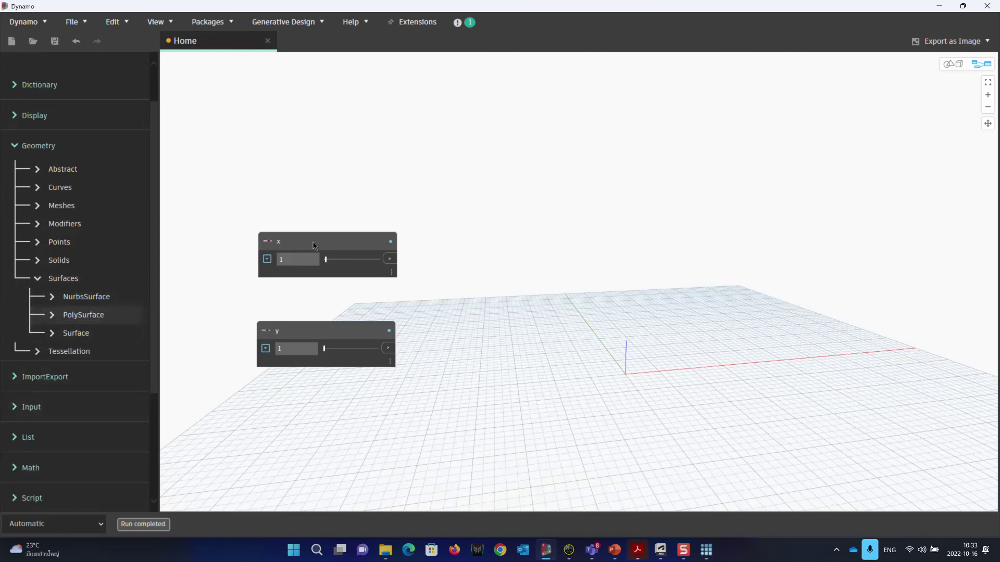
left_click_drag(314, 244, 316, 255)
mouse_move(319, 333)
left_mouse_down()
mouse_move(319, 323)
mouse_move(322, 332)
left_mouse_up()
left_click_drag(324, 262, 324, 246)
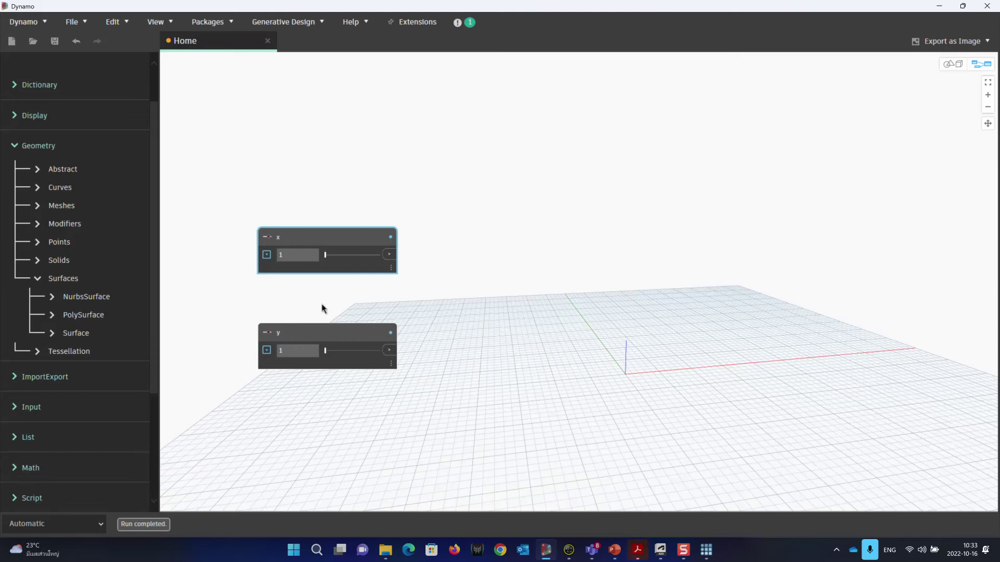
Browse the Surface and Curve node groups under Geometry for a node that can build a shape from the sliders
left_click(35, 279)
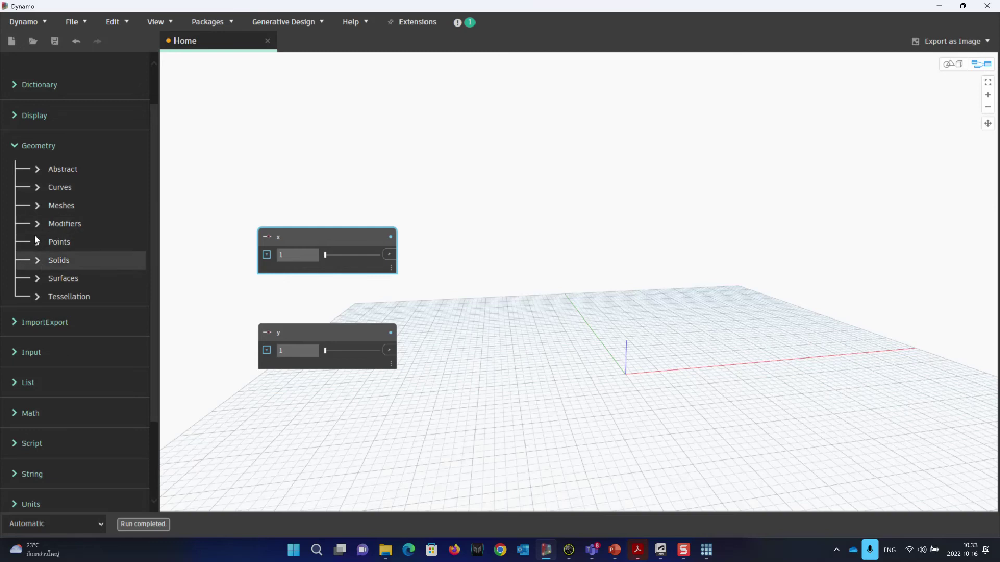
left_click(39, 281)
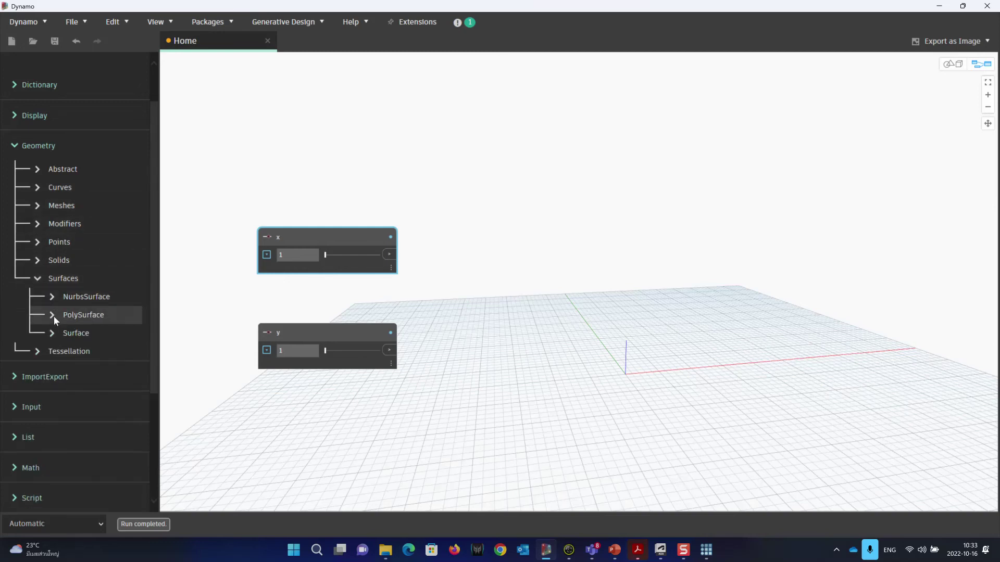
left_click(53, 333)
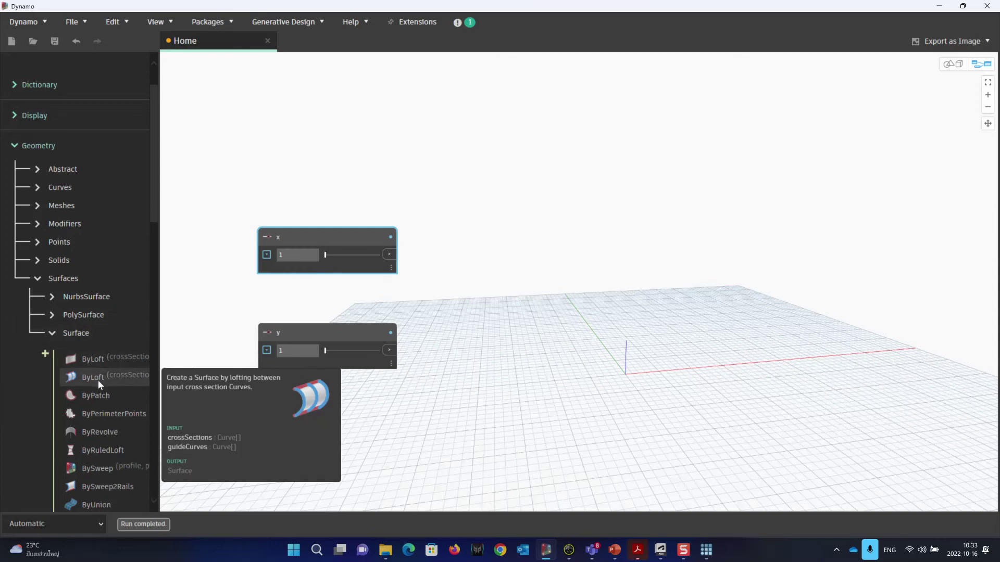
scroll(104, 410, "down", 3)
scroll(78, 323, "up", 5)
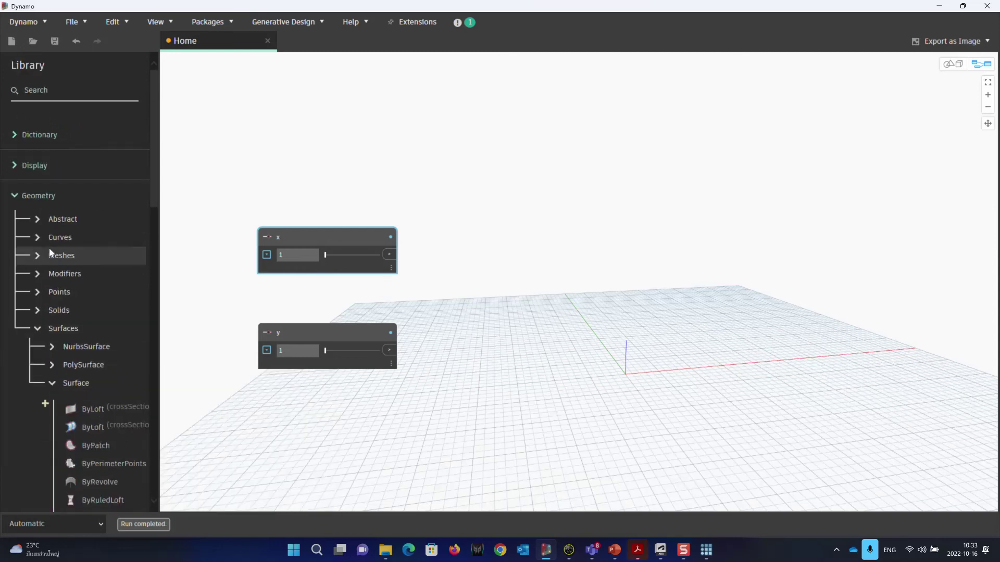
left_click(36, 240)
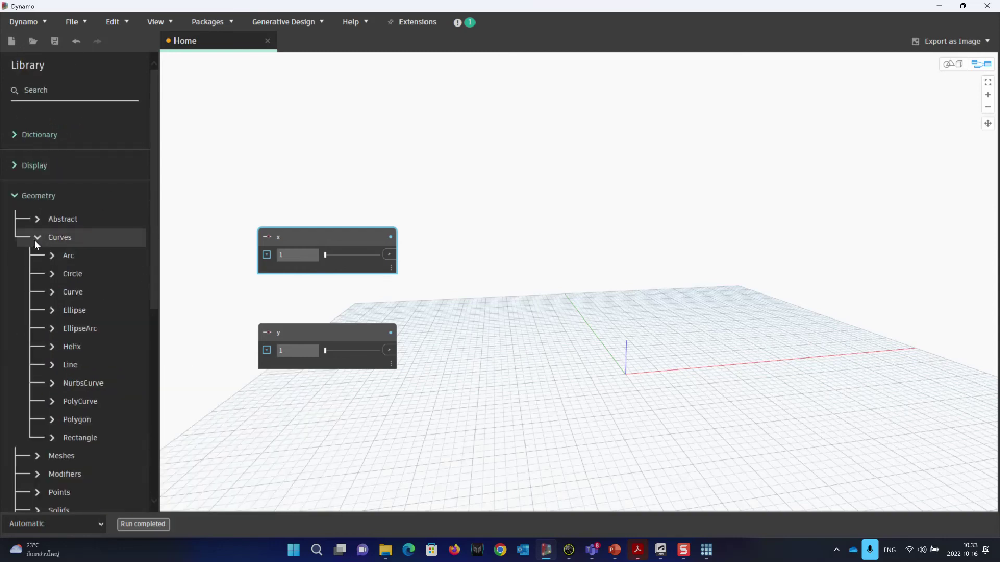
left_click(52, 291)
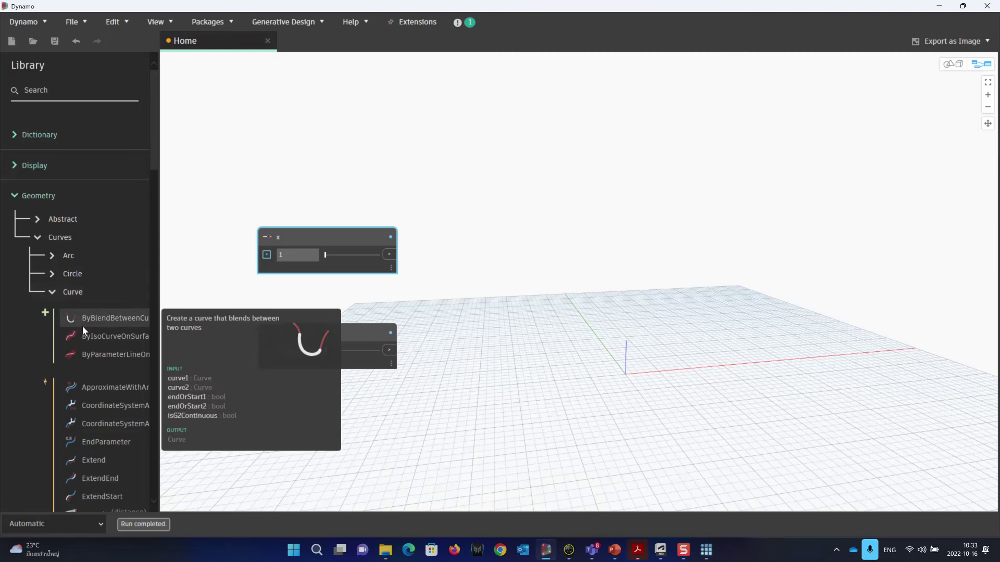
scroll(82, 326, "down", 15)
scroll(82, 327, "down", 10)
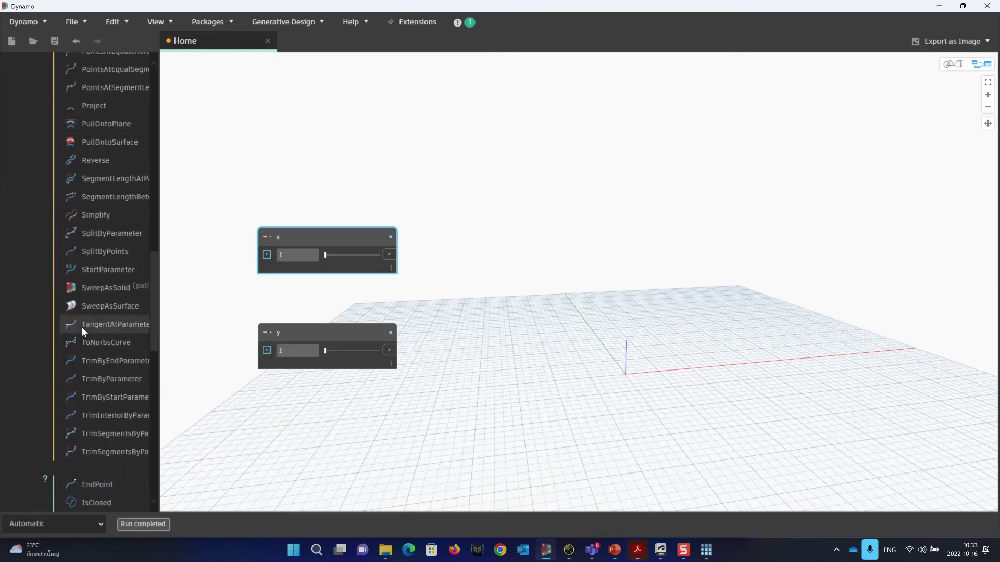
scroll(80, 326, "up", 15)
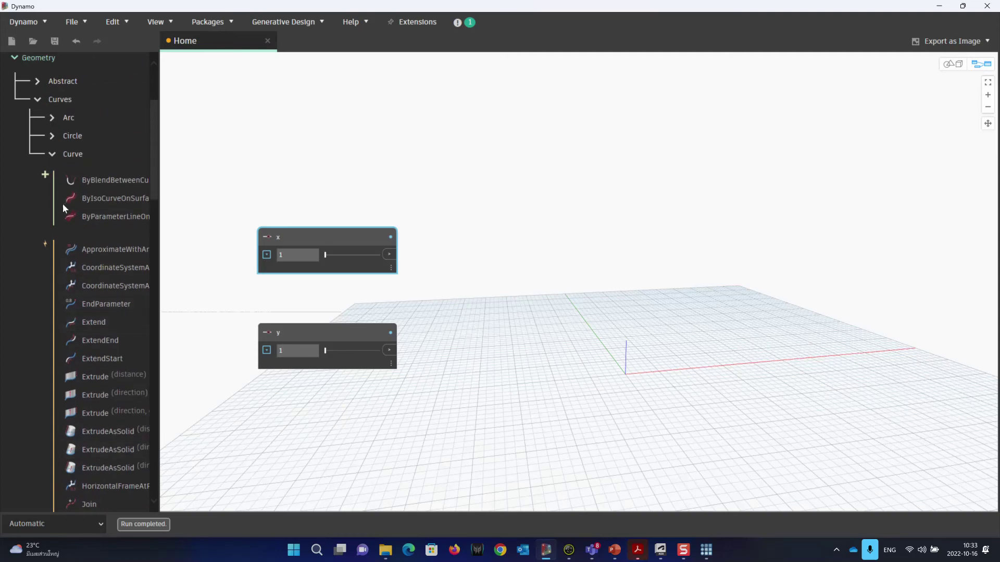
left_click(52, 155)
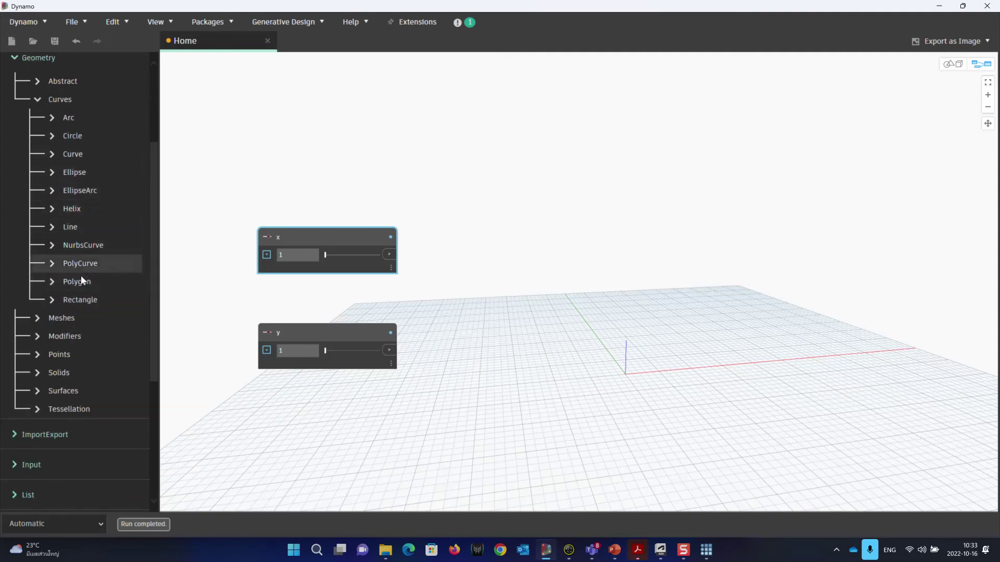
Compare the Rectangle creation nodes and place the ByWidthLength version with only width and length inputs beside the sliders
left_click(58, 301)
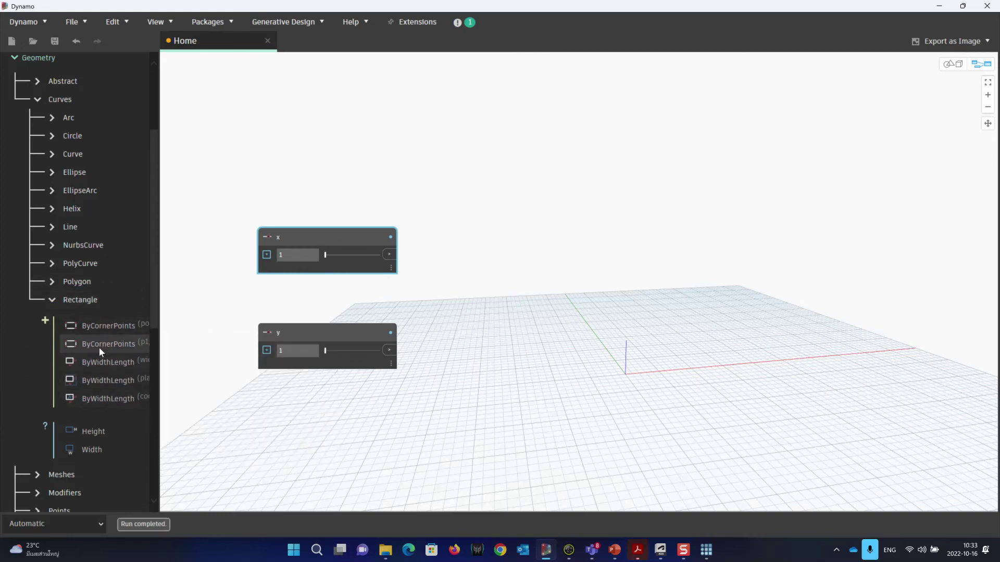
mouse_move(104, 367)
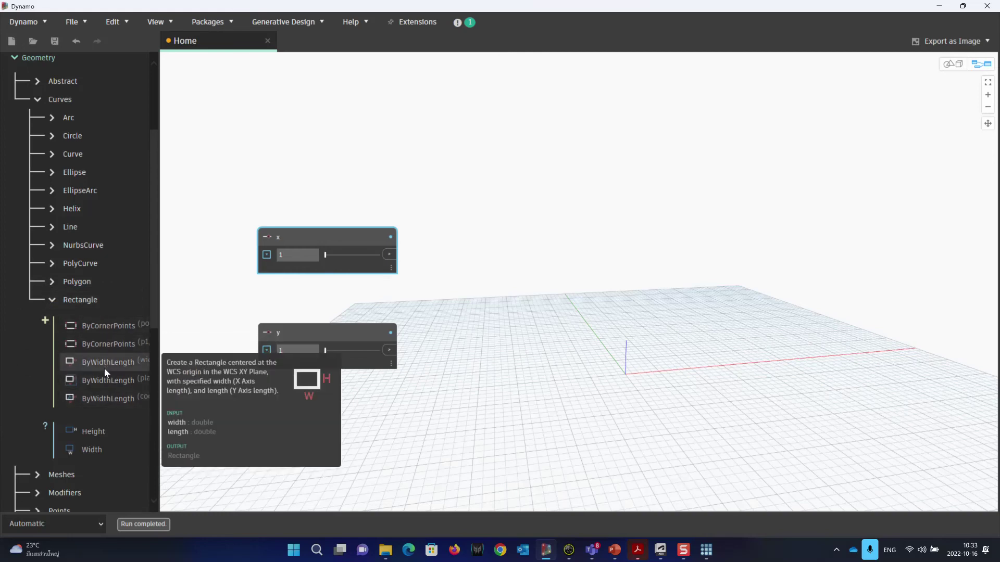
mouse_move(103, 385)
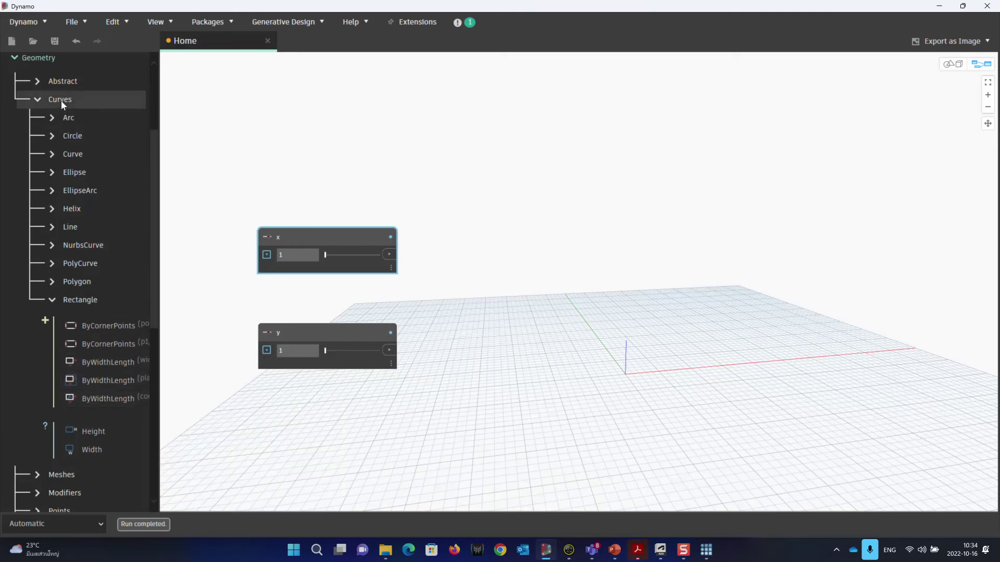
scroll(61, 99, "up", 2)
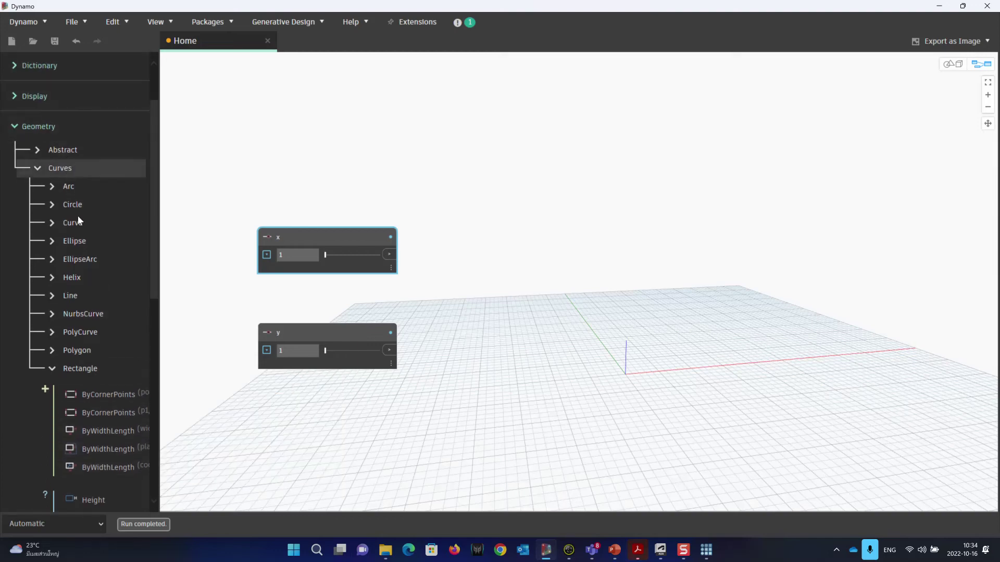
mouse_move(104, 472)
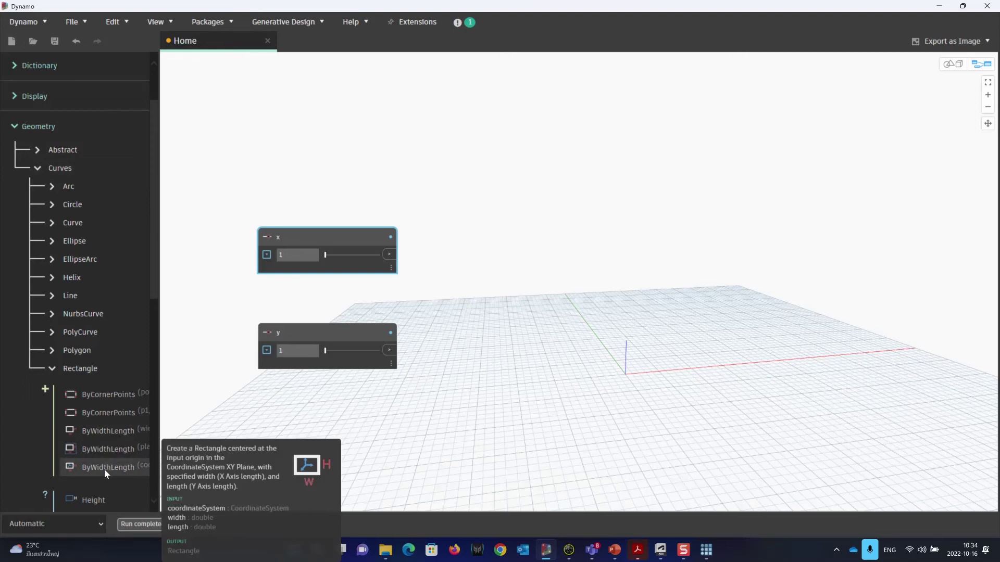
mouse_move(103, 448)
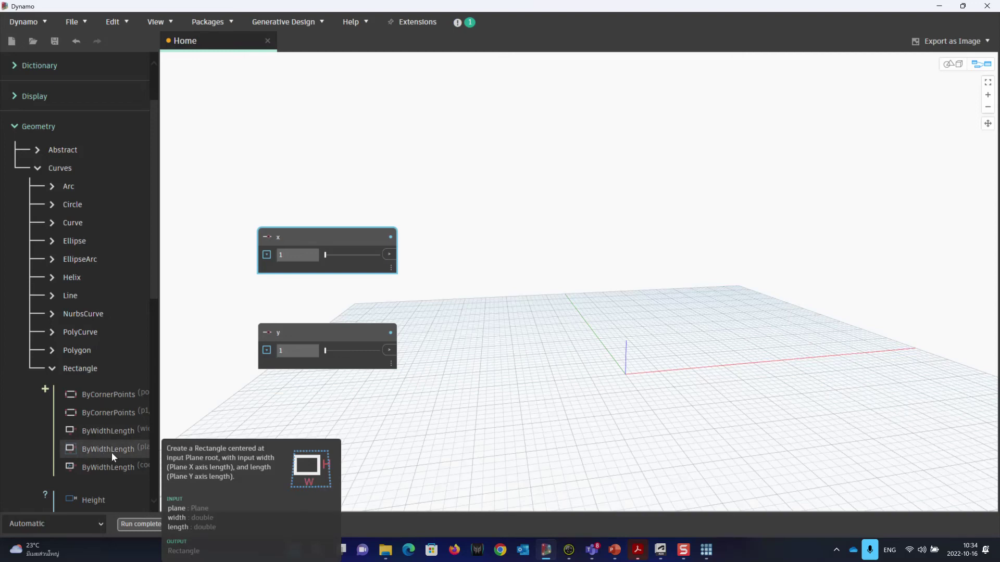
mouse_move(111, 429)
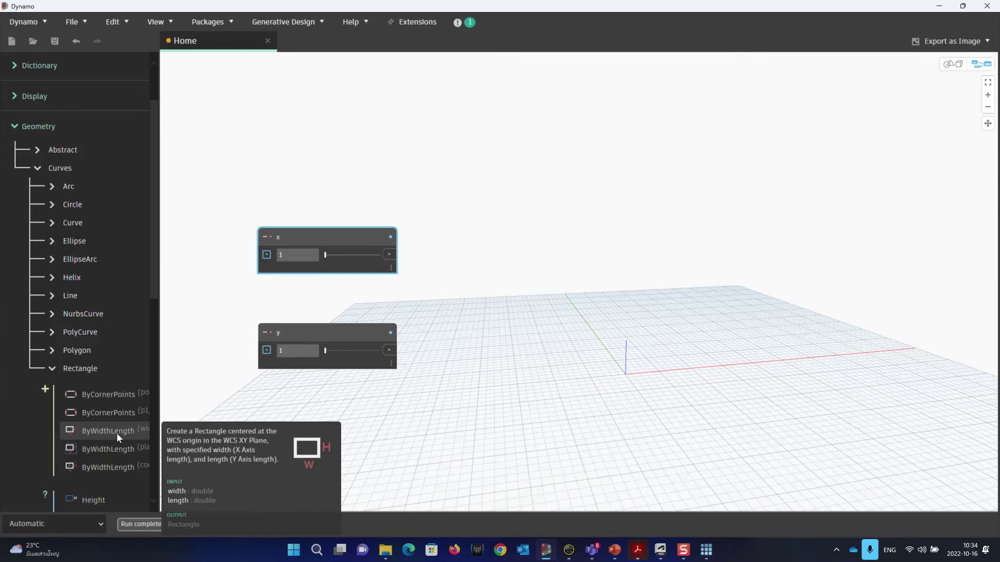
left_click(117, 434)
left_click_drag(582, 266, 549, 231)
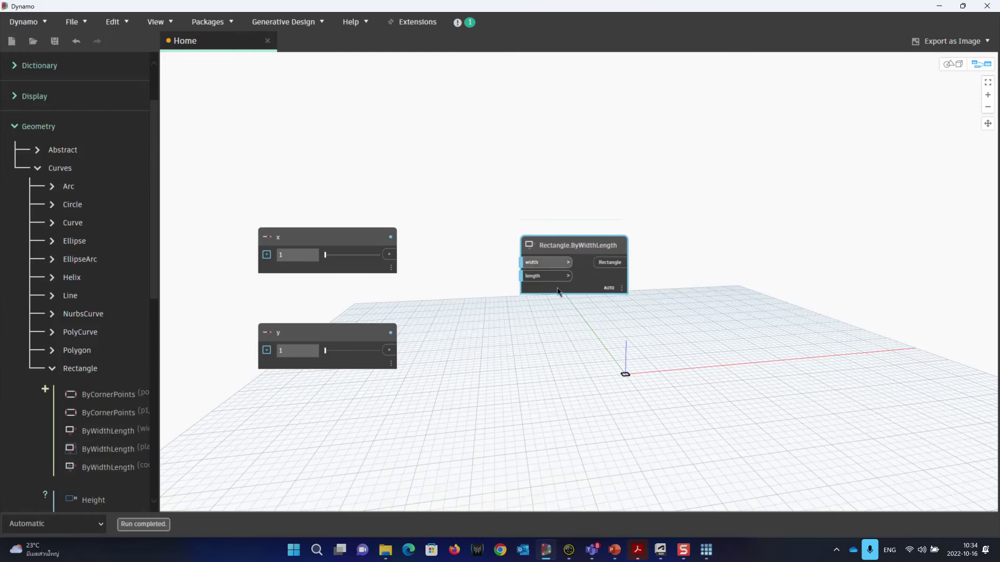
Bring the rectangle closer in the 3D background preview and move the Rectangle.ByWidthLength node up, clear of it
scroll(649, 399, "up", 3)
scroll(648, 389, "down", 3)
key("ctrl+b")
middle_click_drag(643, 402, 554, 362)
right_click_drag(554, 361, 531, 349)
key("ctrl+b")
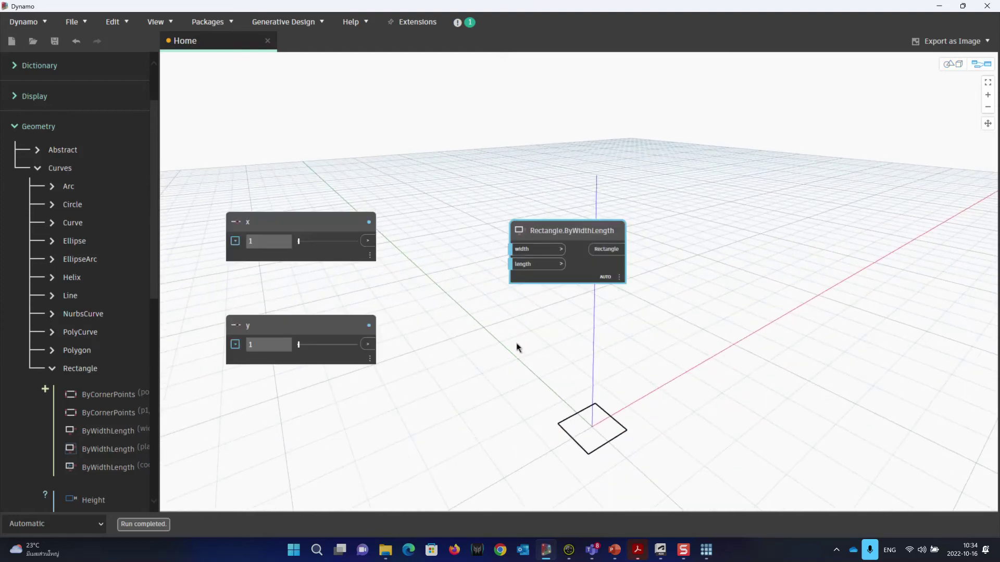
left_click(562, 218)
left_click_drag(562, 218, 559, 207)
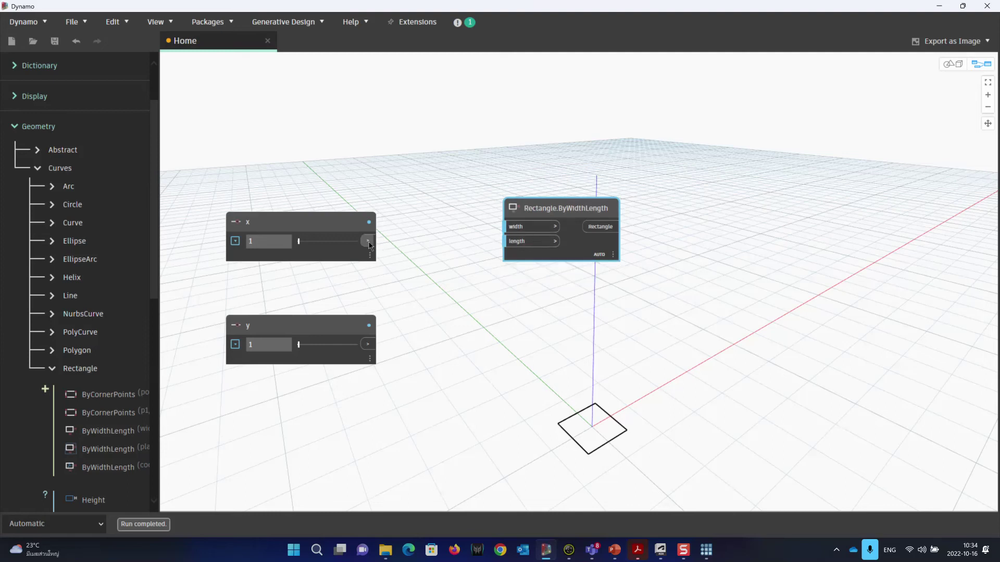
Connect the x slider to both width and length of Rectangle.ByWidthLength, set x to 2.8, and shift the rectangle node closer to the sliders
left_click_drag(368, 241, 521, 229)
left_click_drag(367, 241, 508, 242)
left_click_drag(297, 242, 299, 245)
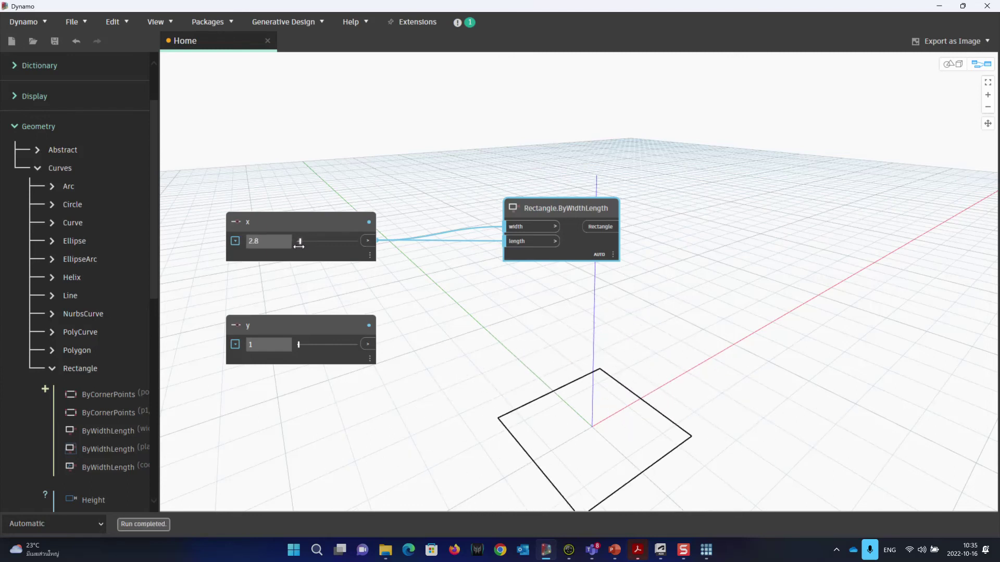
scroll(470, 294, "down", 2)
middle_click_drag(518, 341, 516, 326)
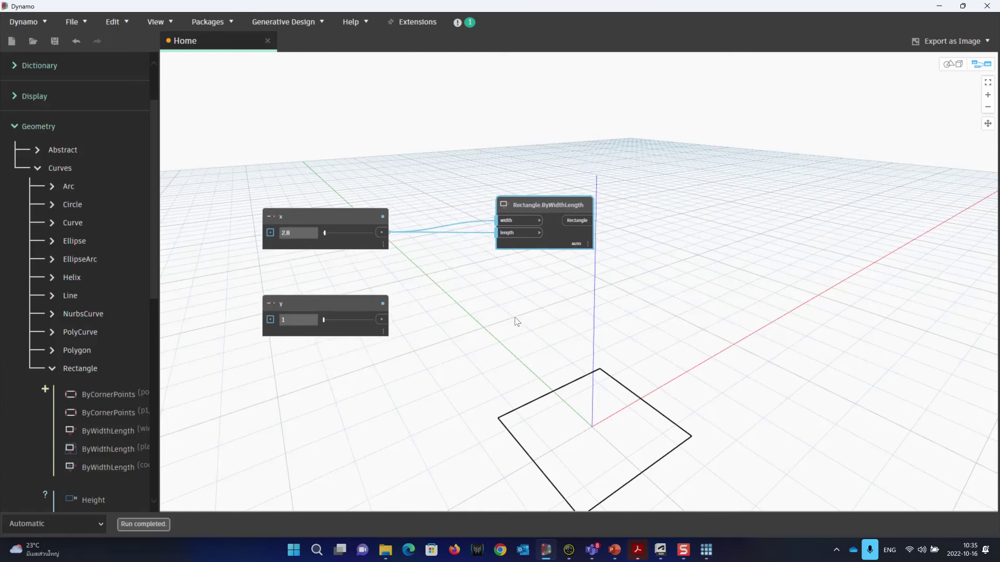
left_click_drag(539, 212, 517, 215)
scroll(515, 333, "down", 2)
scroll(515, 333, "up", 1)
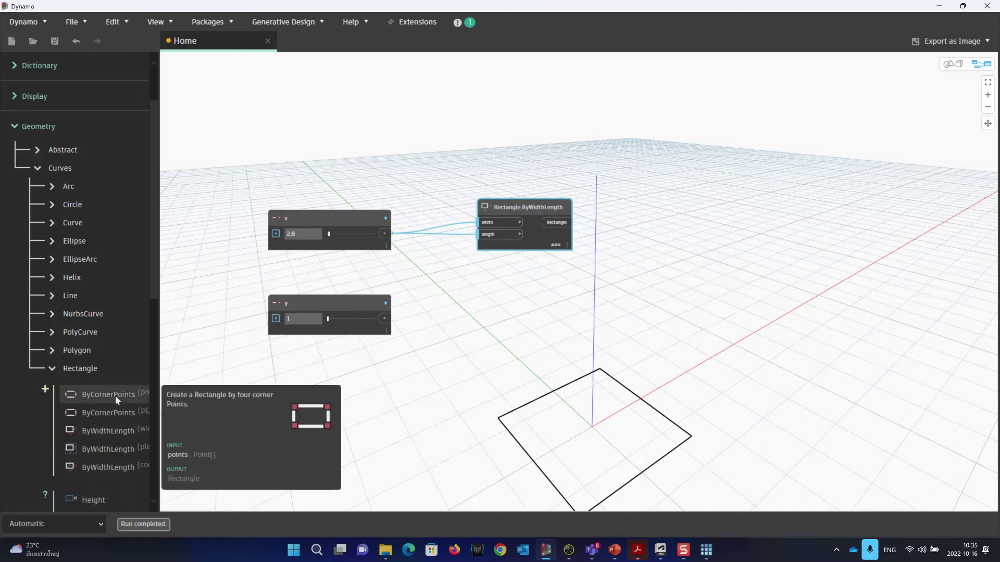
Try to calculate the area by feeding the Rectangle output into a new Surface.Area node, and delete that node
scroll(114, 396, "down", 4)
scroll(115, 396, "up", 4)
left_click(51, 366)
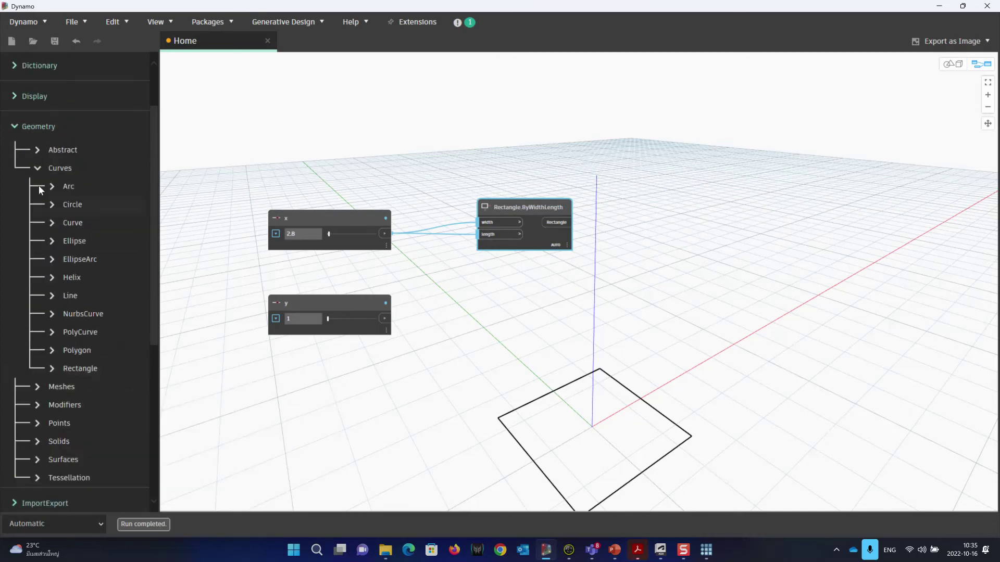
left_click(37, 168)
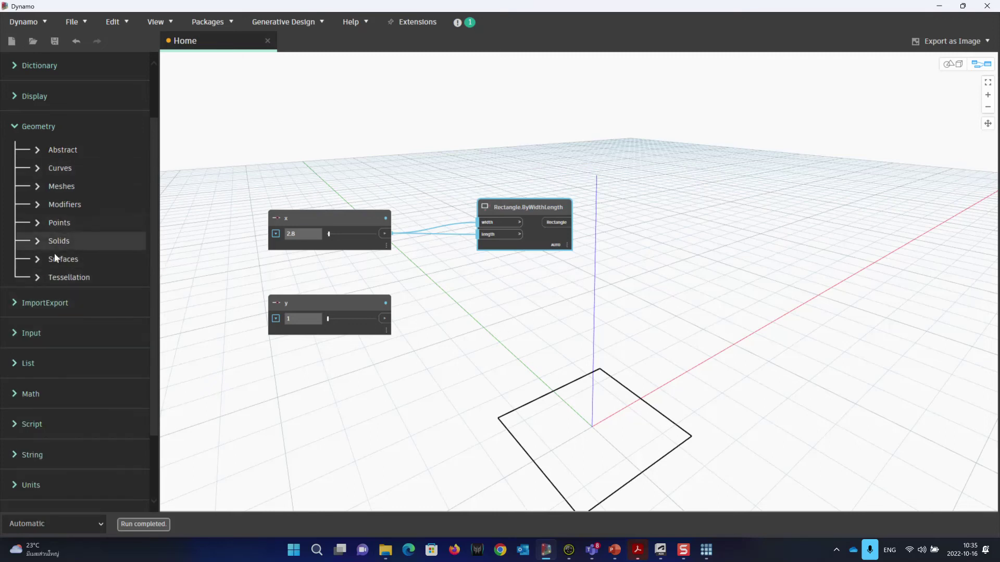
left_click(39, 260)
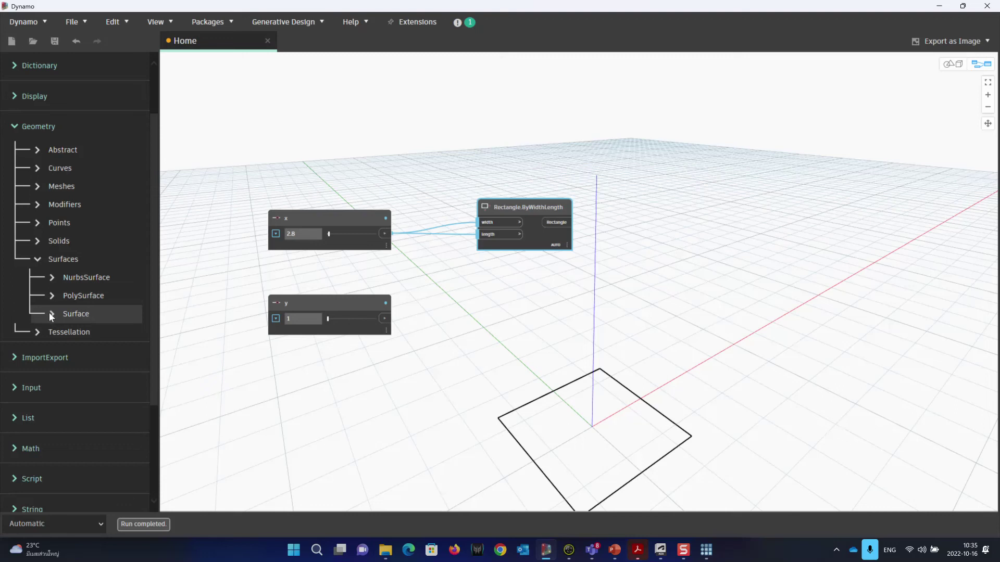
left_click(49, 313)
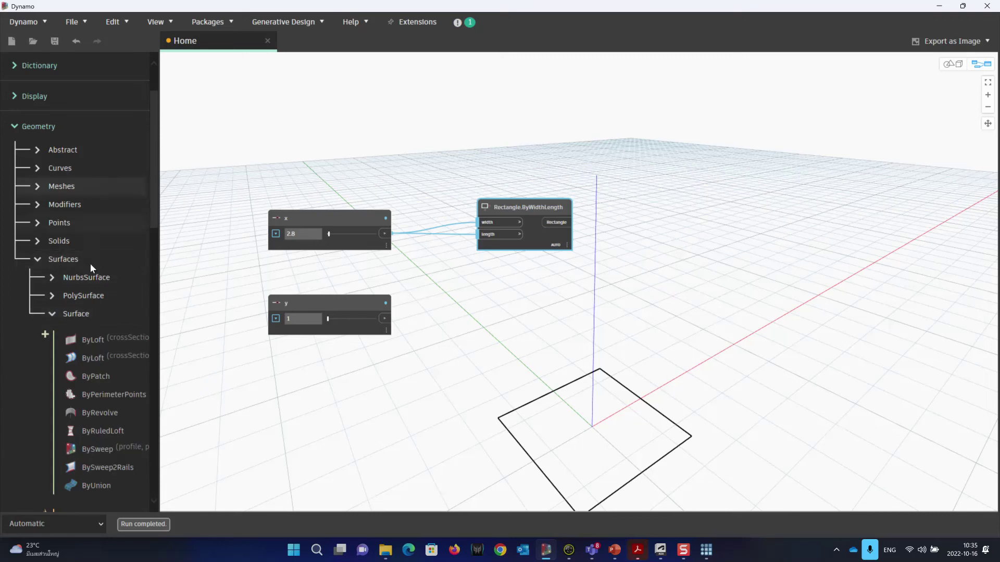
scroll(128, 305, "down", 1)
scroll(127, 305, "down", 3)
scroll(127, 305, "down", 5)
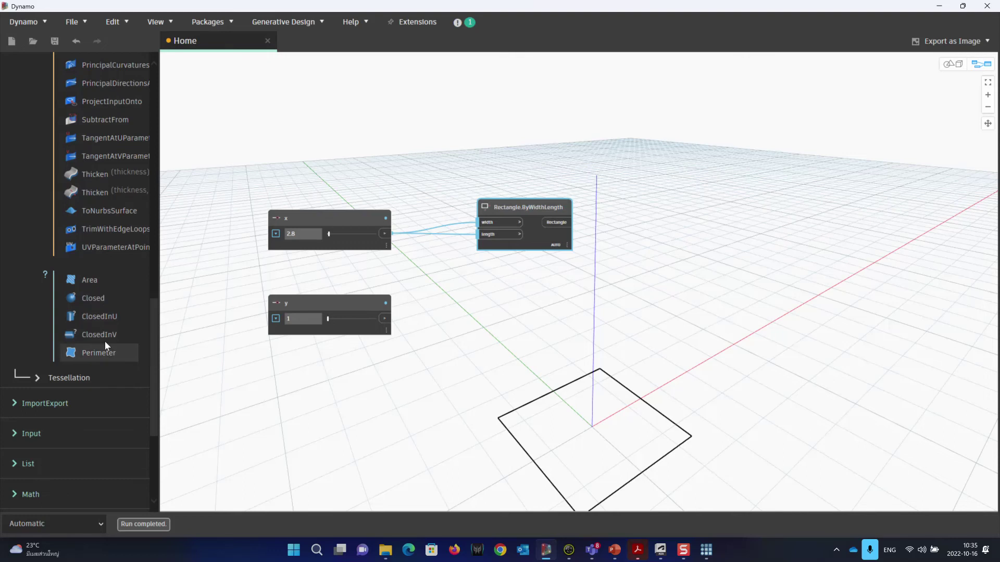
left_click(90, 279)
left_click_drag(612, 286, 693, 191)
left_click(572, 223)
left_click(674, 206)
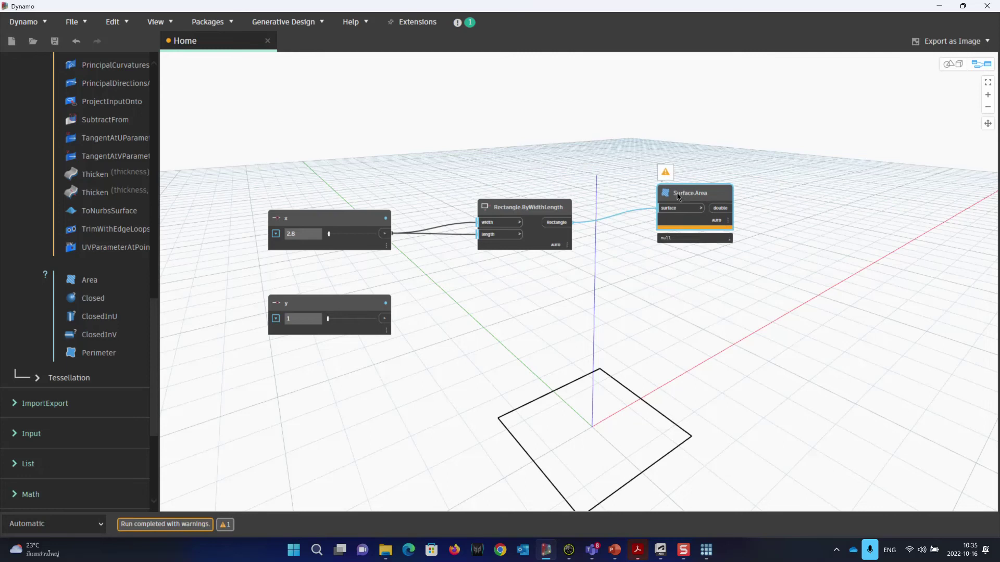
key("Delete")
Shift the Rectangle.ByWidthLength node closer to the x slider and place a Surface.ByPatch node on its output side
scroll(127, 265, "up", 4)
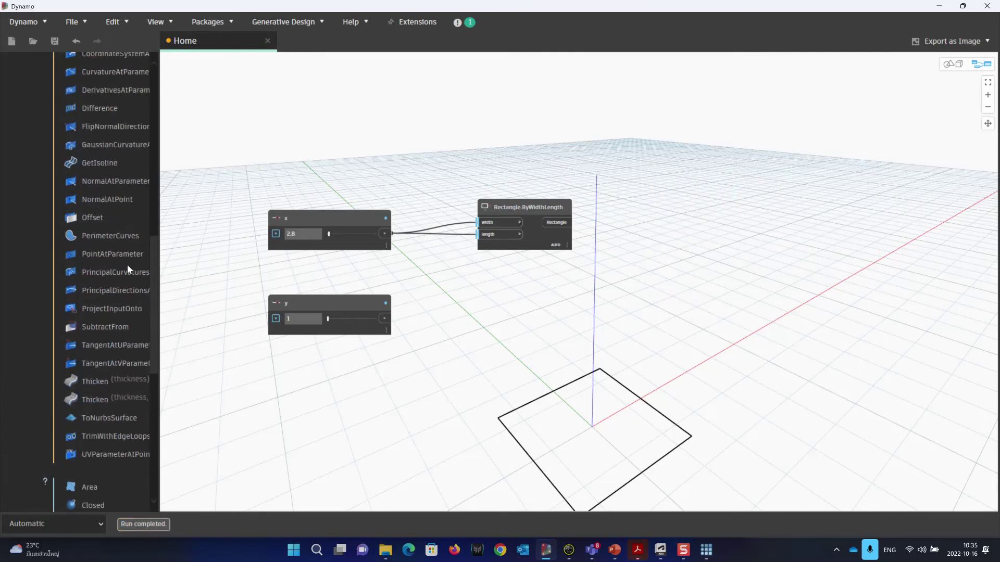
scroll(127, 264, "up", 3)
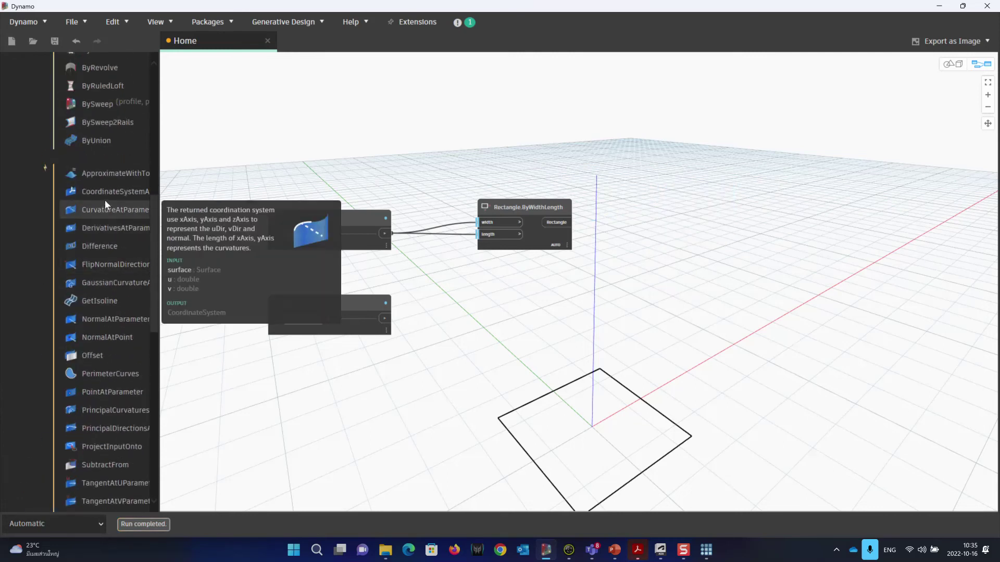
scroll(105, 200, "up", 3)
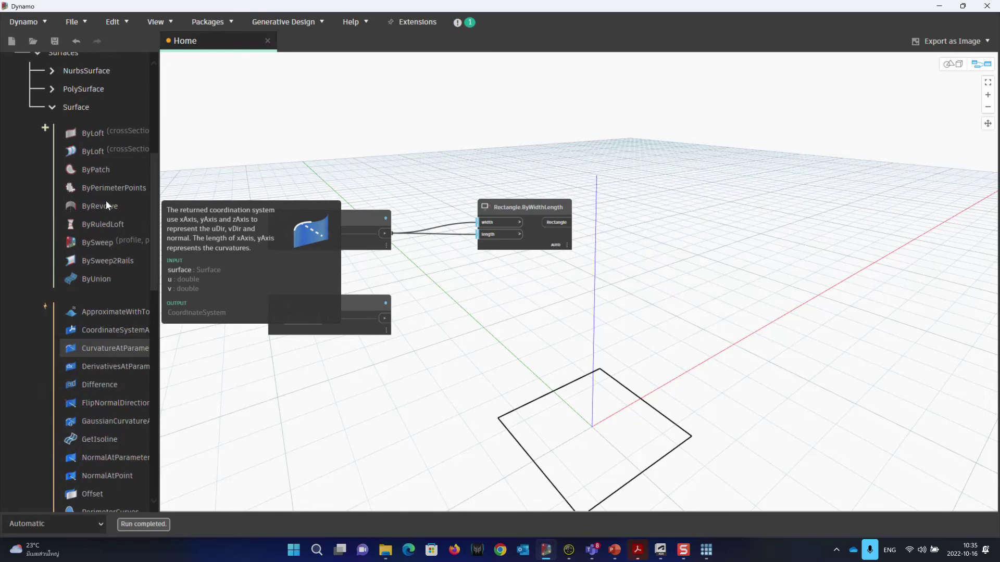
left_click(511, 212)
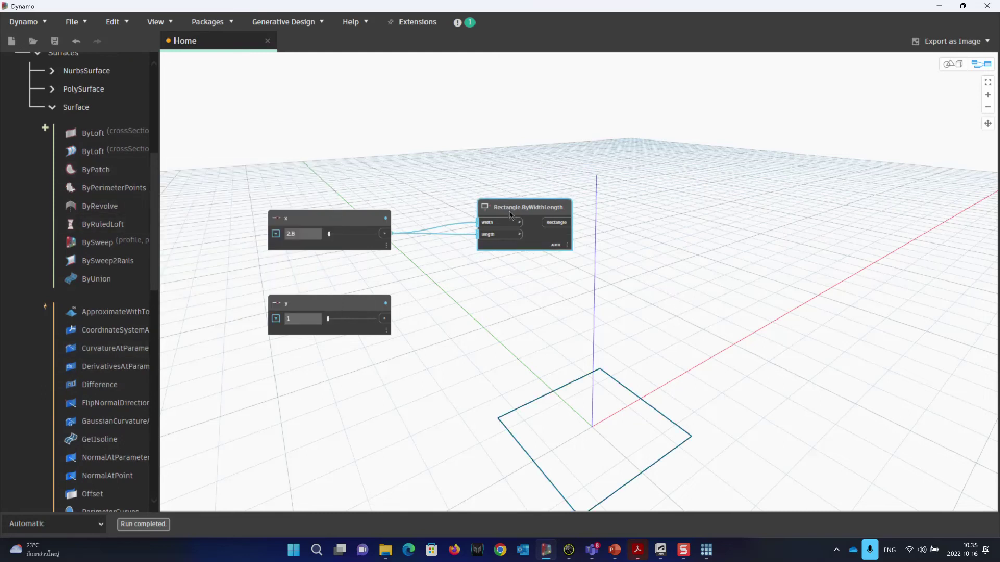
left_click_drag(510, 212, 487, 214)
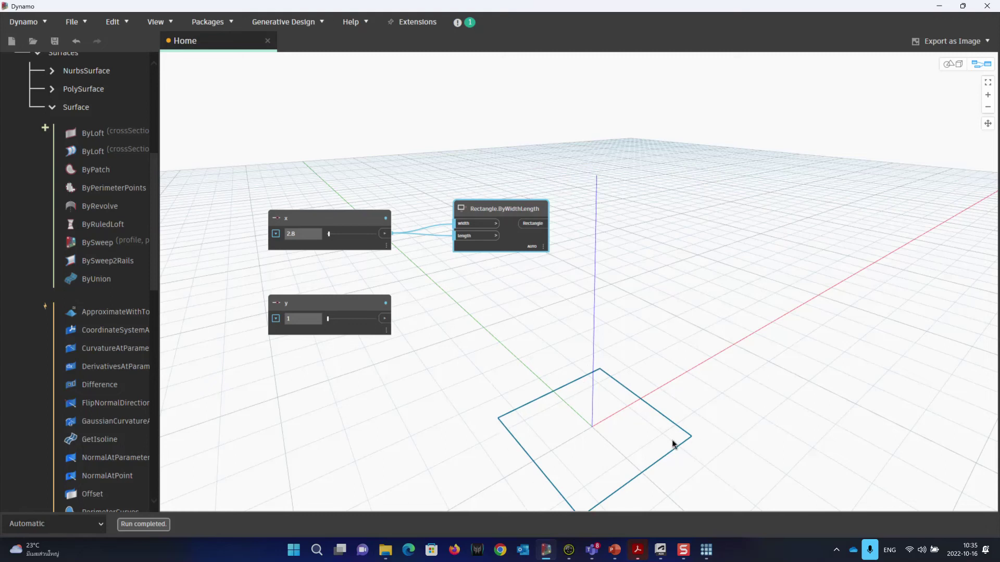
left_click(89, 171)
left_click_drag(602, 302, 637, 214)
scroll(636, 215, "up", 3)
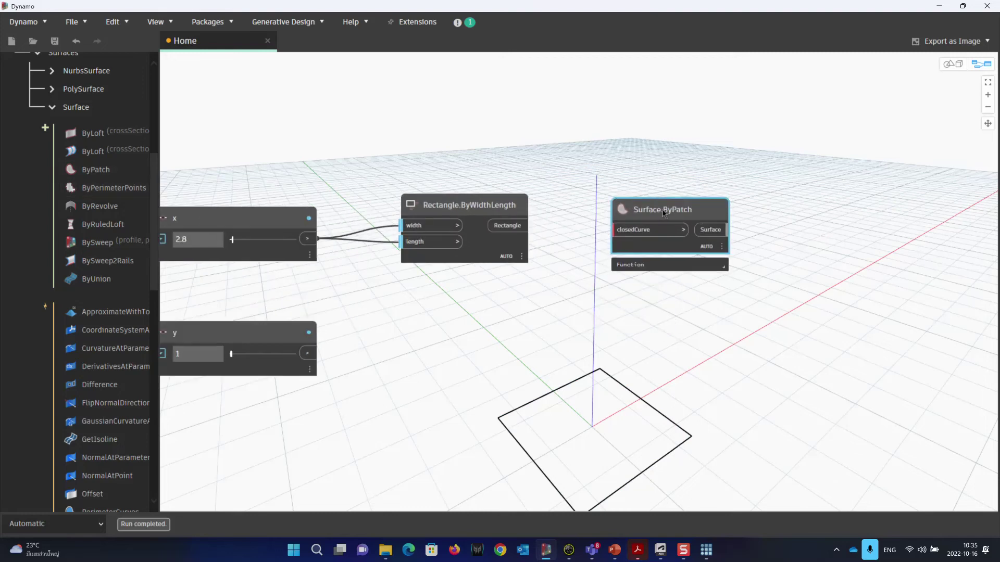
Connect the Rectangle output to the closedCurve input of Surface.ByPatch and align the patch node level with Rectangle.ByWidthLength
mouse_move(651, 217)
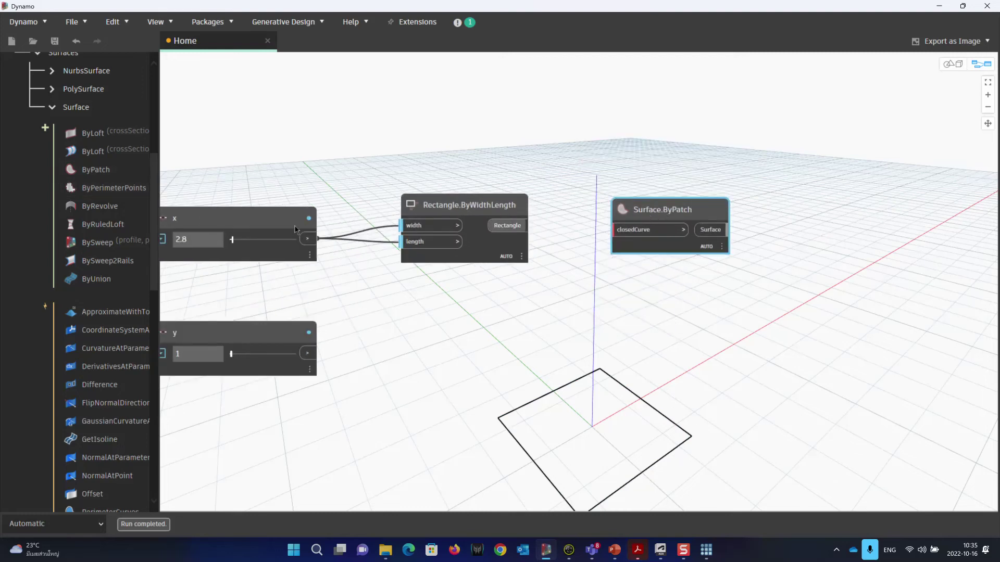
mouse_move(88, 172)
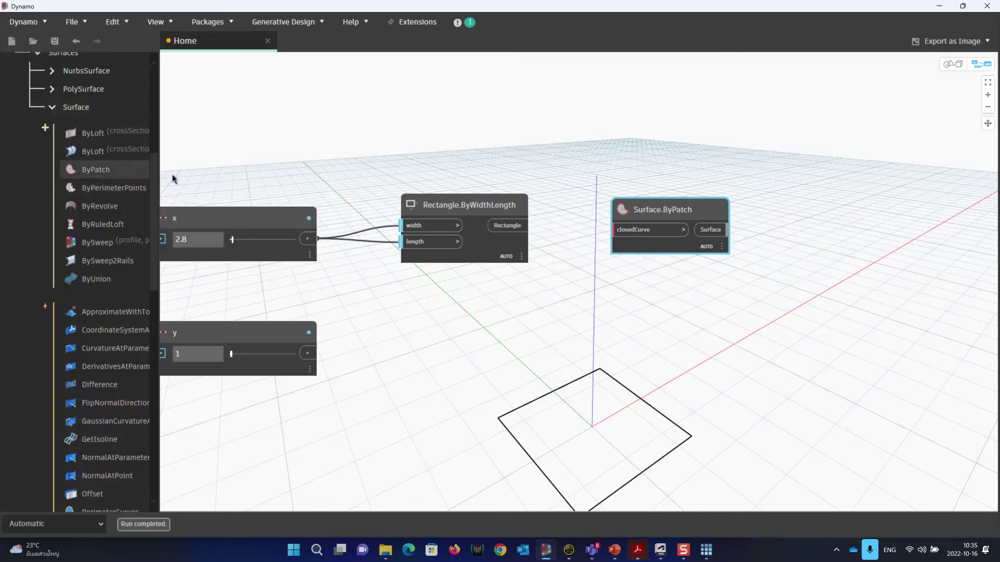
left_click_drag(501, 227, 634, 204)
scroll(651, 288, "down", 2)
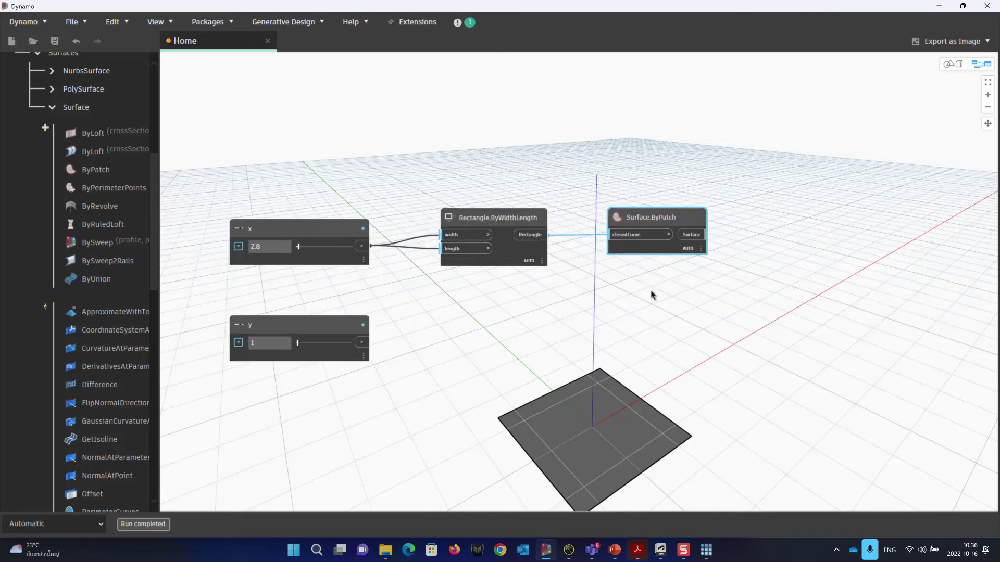
middle_click_drag(659, 312, 659, 259)
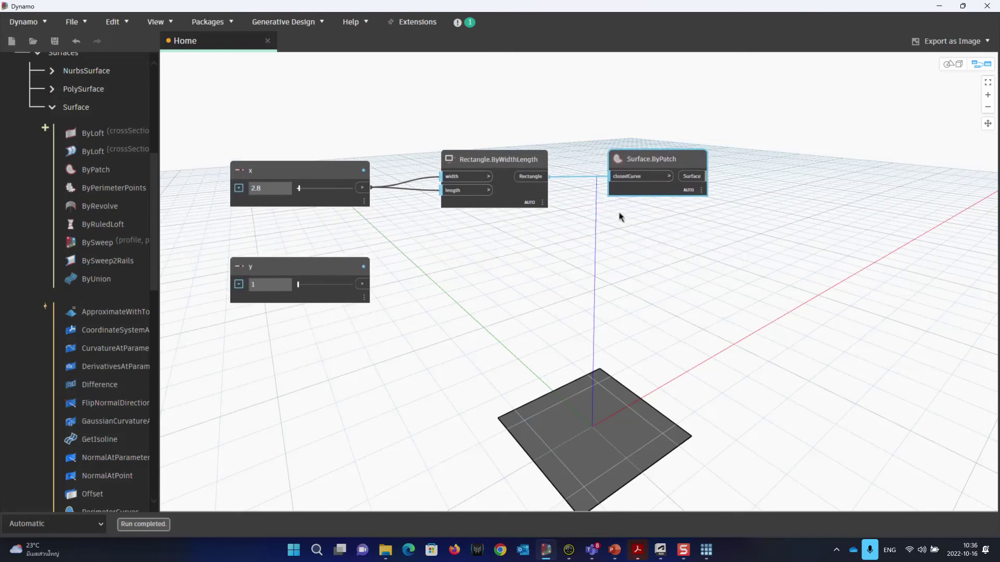
mouse_move(639, 191)
left_click_drag(656, 161, 676, 138)
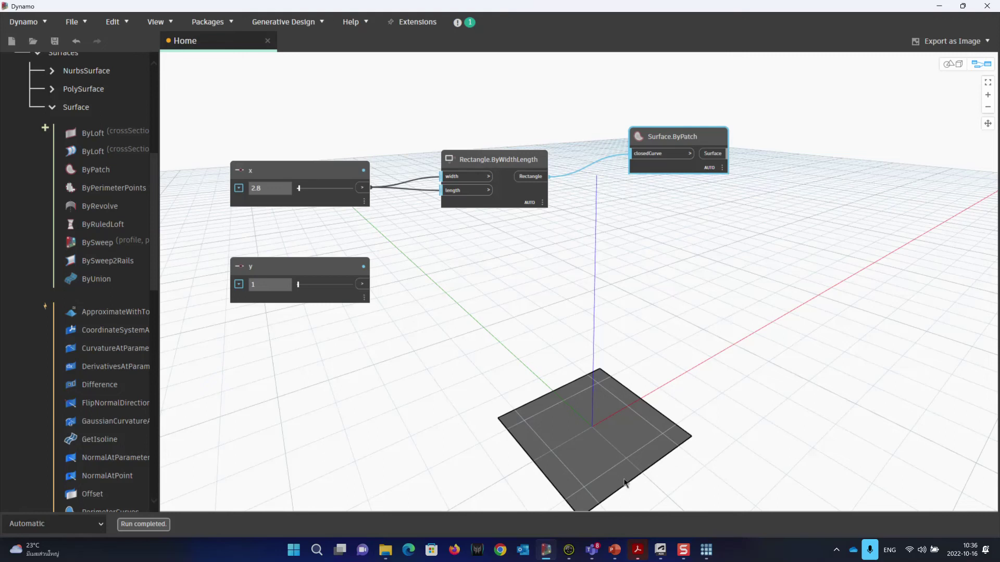
left_click_drag(679, 138, 641, 155)
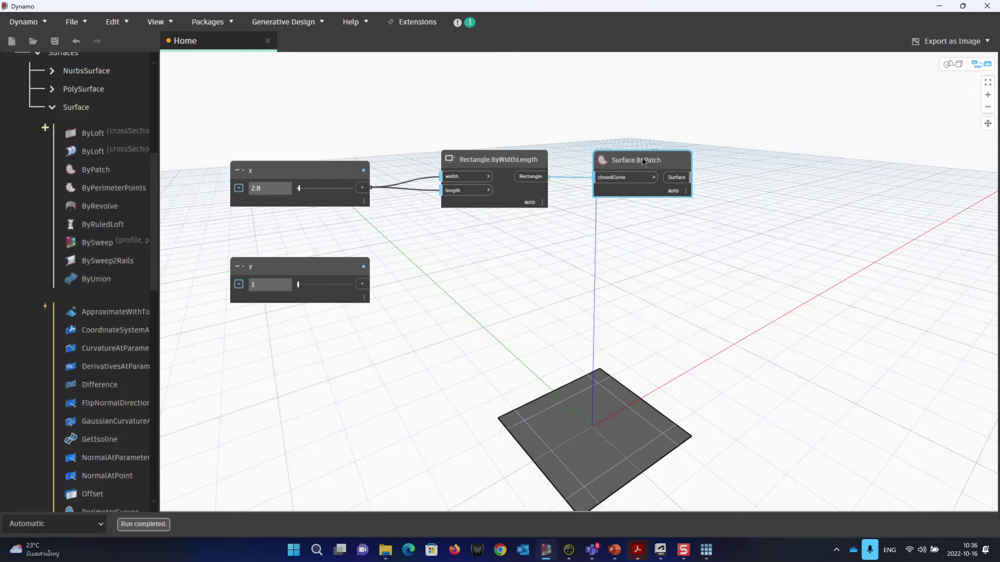
Review the Surface creation nodes in the library and read the description of ByPatch
scroll(654, 158, "up", 3)
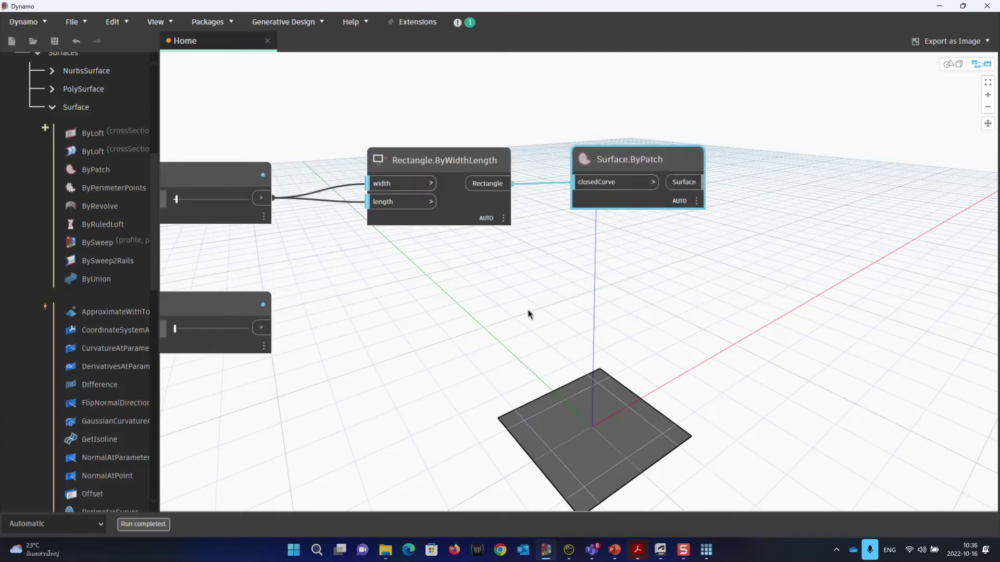
scroll(529, 313, "down", 4)
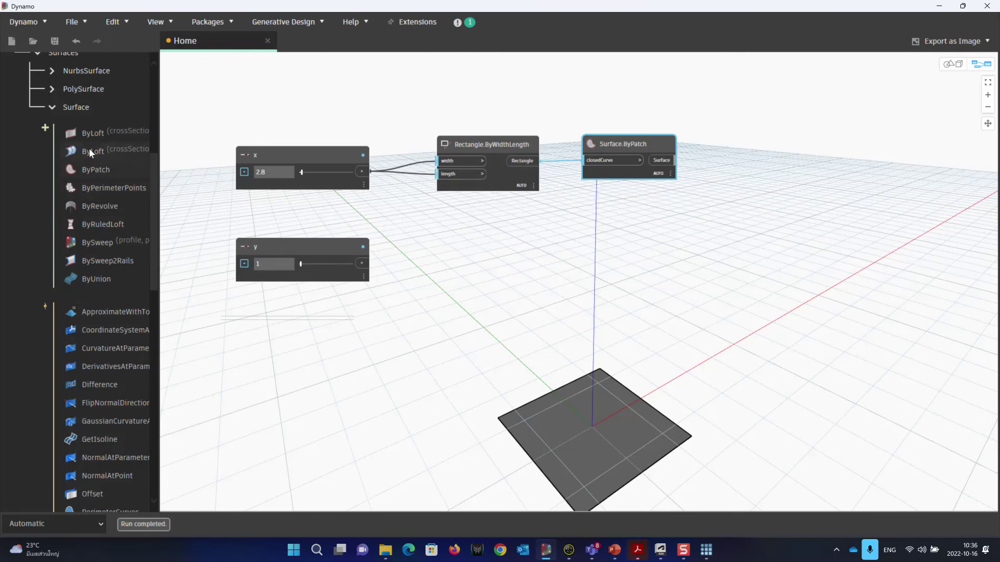
mouse_move(93, 136)
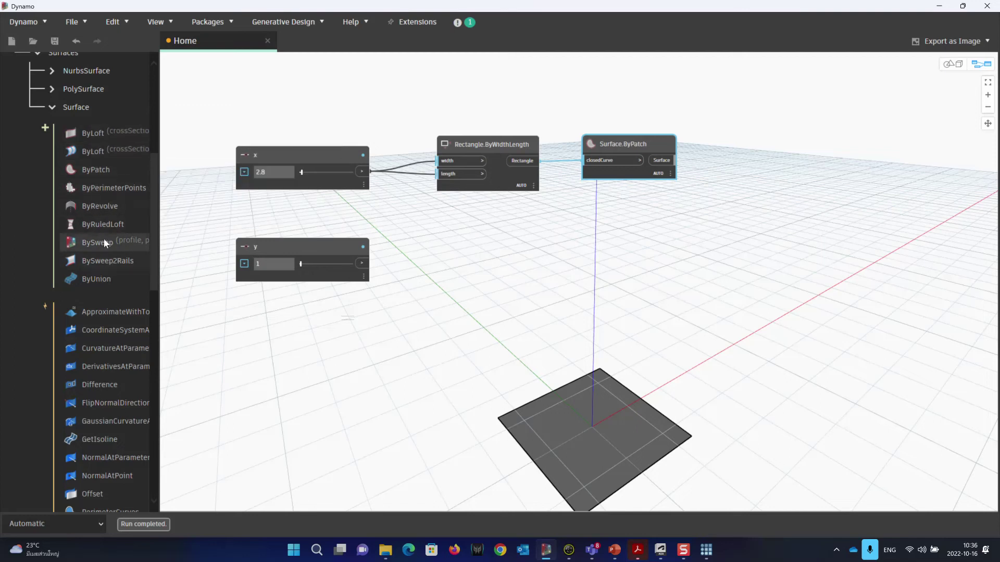
mouse_move(107, 179)
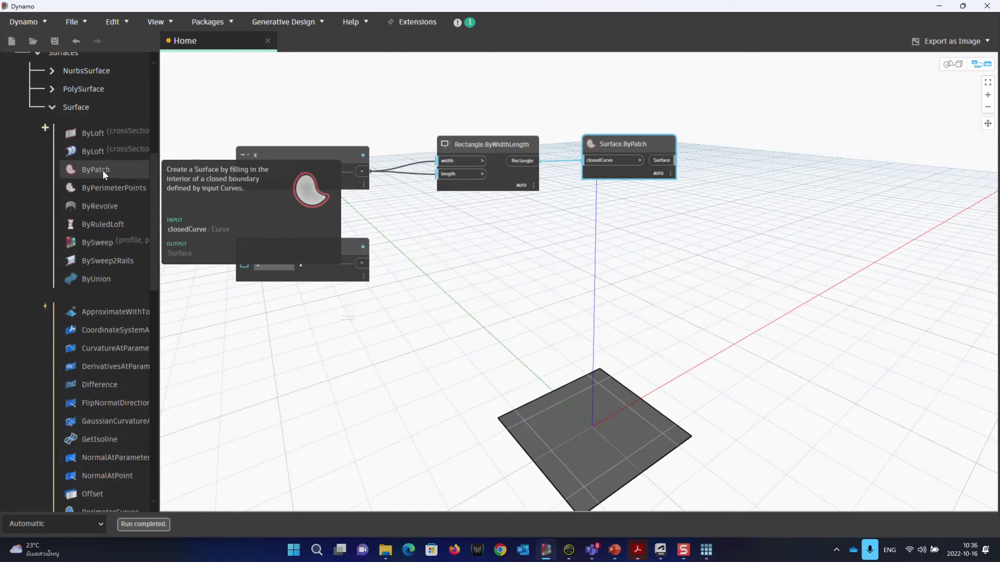
scroll(103, 171, "up", 1)
scroll(102, 171, "down", 1)
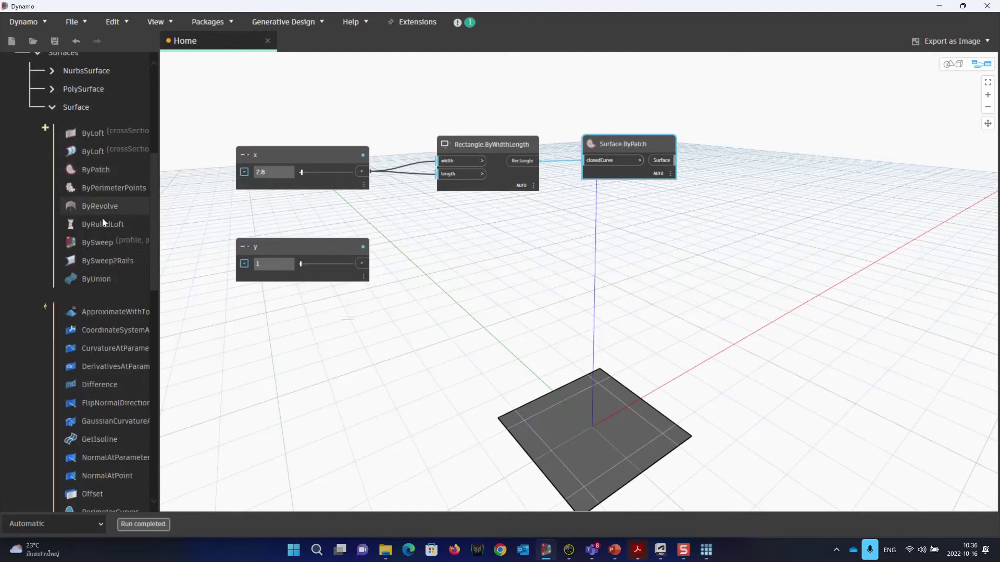
Place a Surface.ByLoft node in the graph and delete it again
left_click(111, 138)
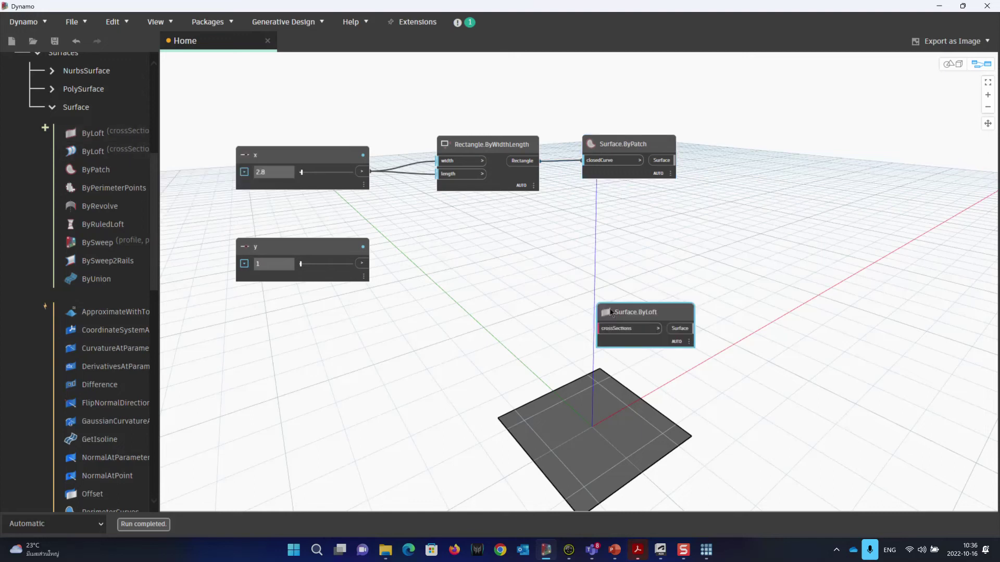
key("Delete")
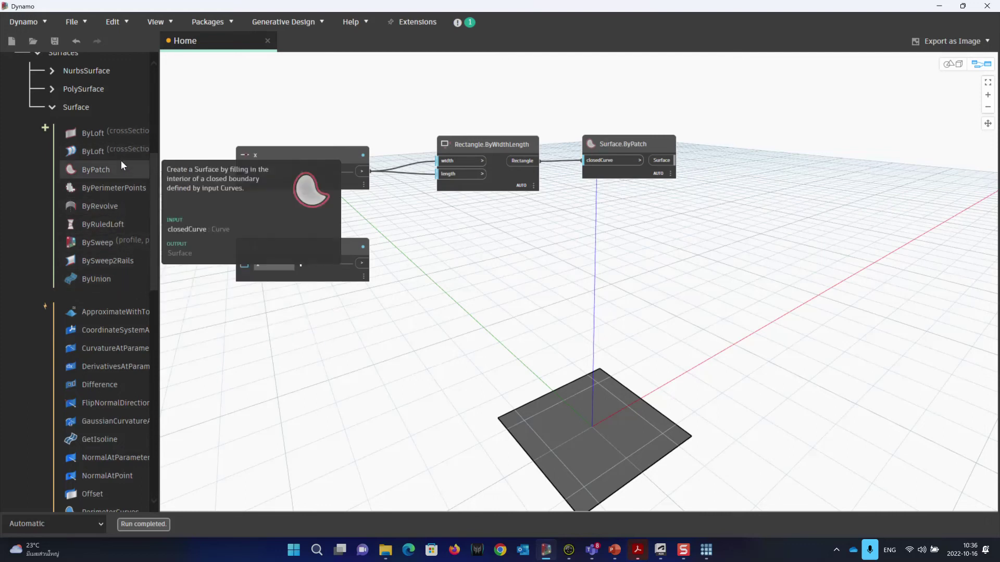
Look for an extrude node by searching "extr" and browsing the Surface and PolySurface categories of the node library
scroll(121, 177, "down", 12)
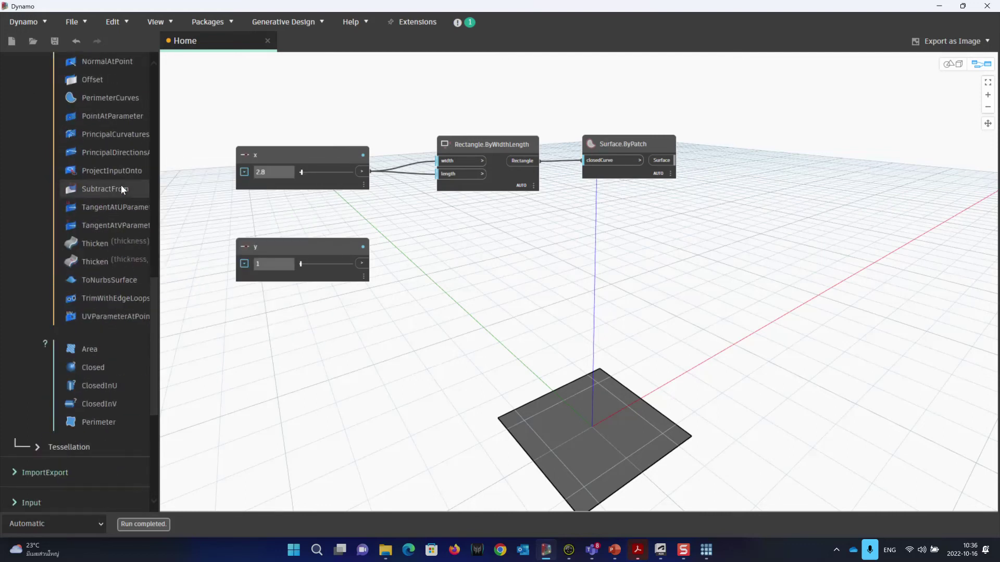
scroll(121, 185, "up", 5)
right_click(347, 241)
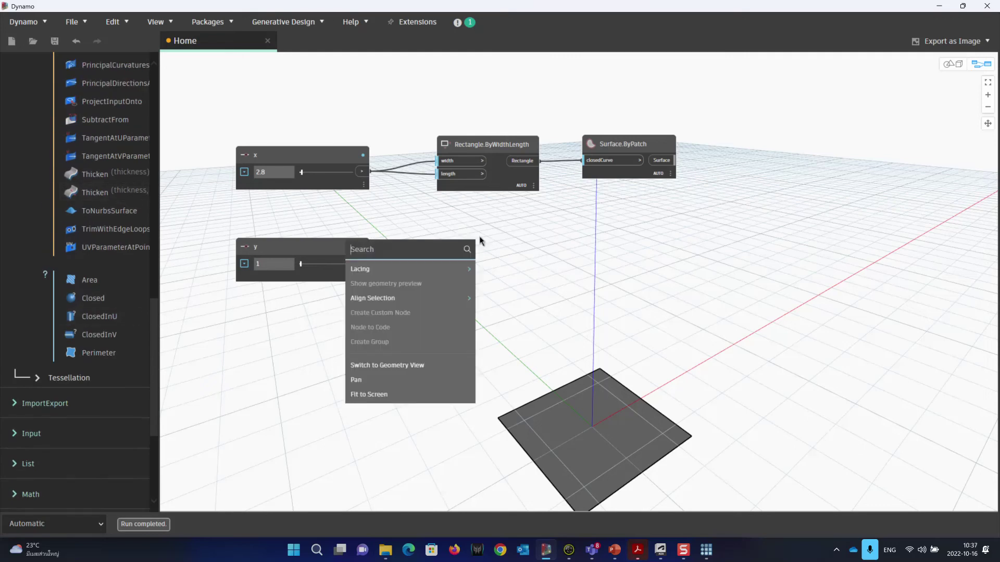
type("extr")
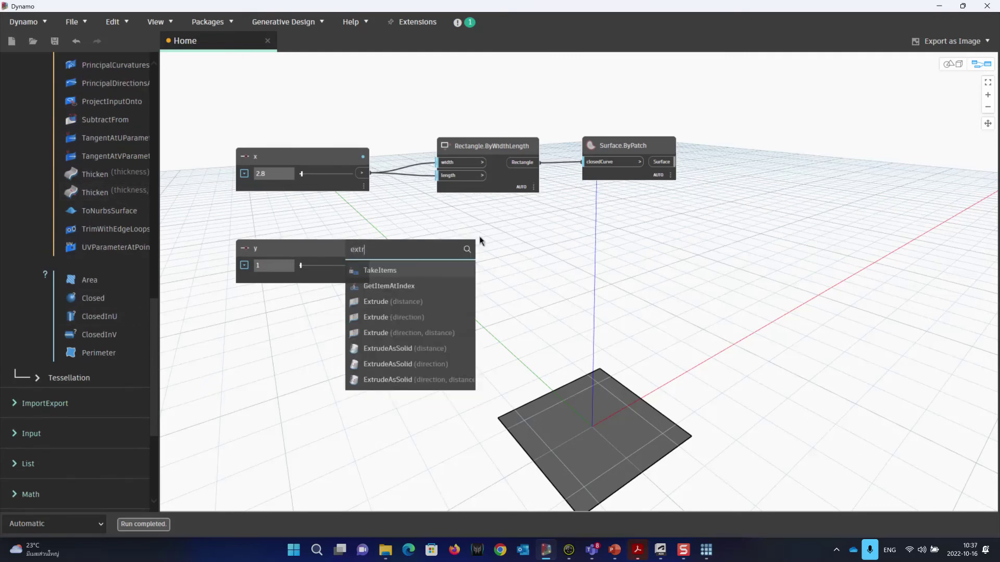
mouse_move(418, 307)
left_click(534, 239)
scroll(88, 217, "up", 10)
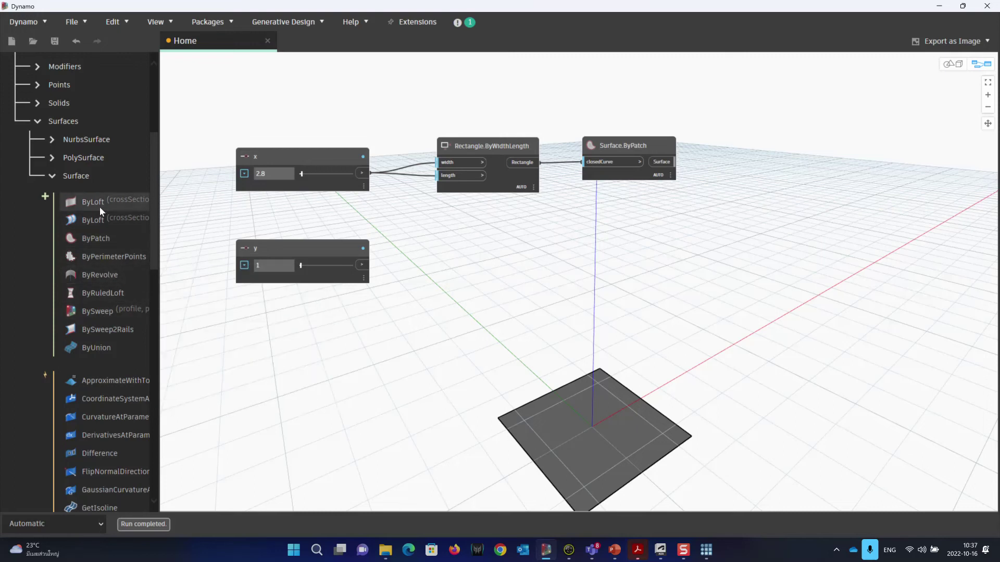
scroll(95, 203, "up", 1)
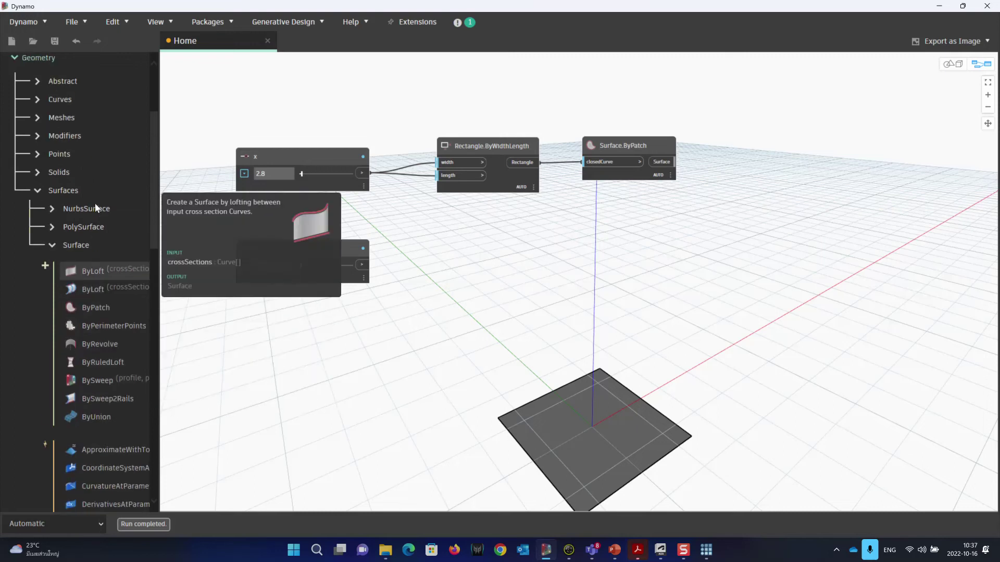
left_click(51, 245)
left_click(52, 227)
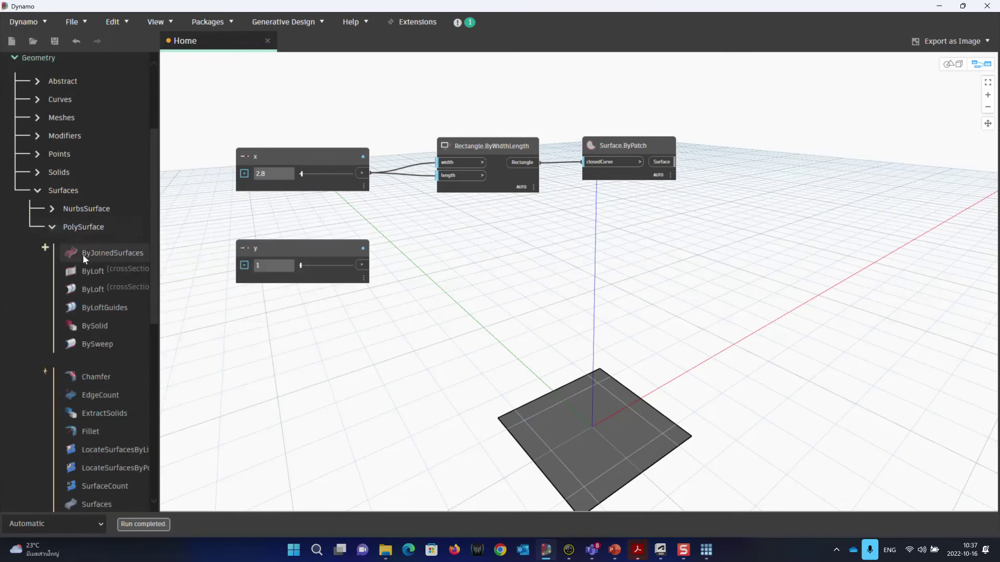
left_click(53, 227)
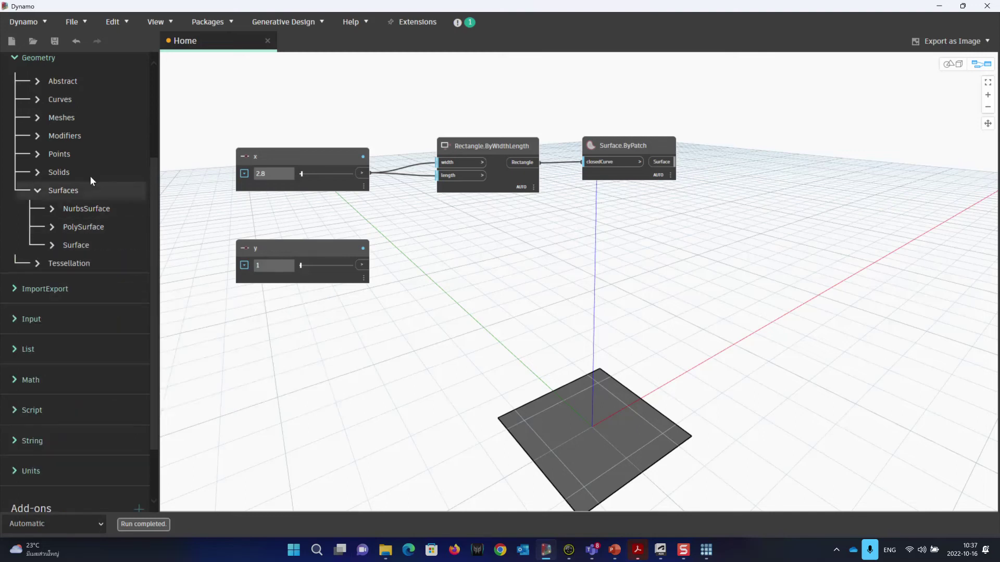
Find "extrude" in the node search, add the Curve.Extrude (distance) node, and place it below Surface.ByPatch
right_click(587, 245)
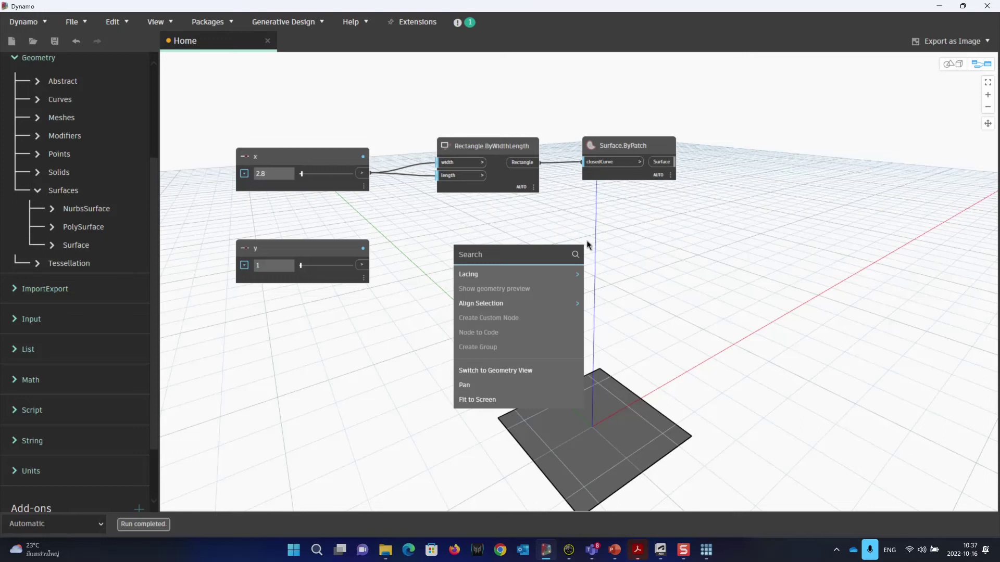
type("extrude")
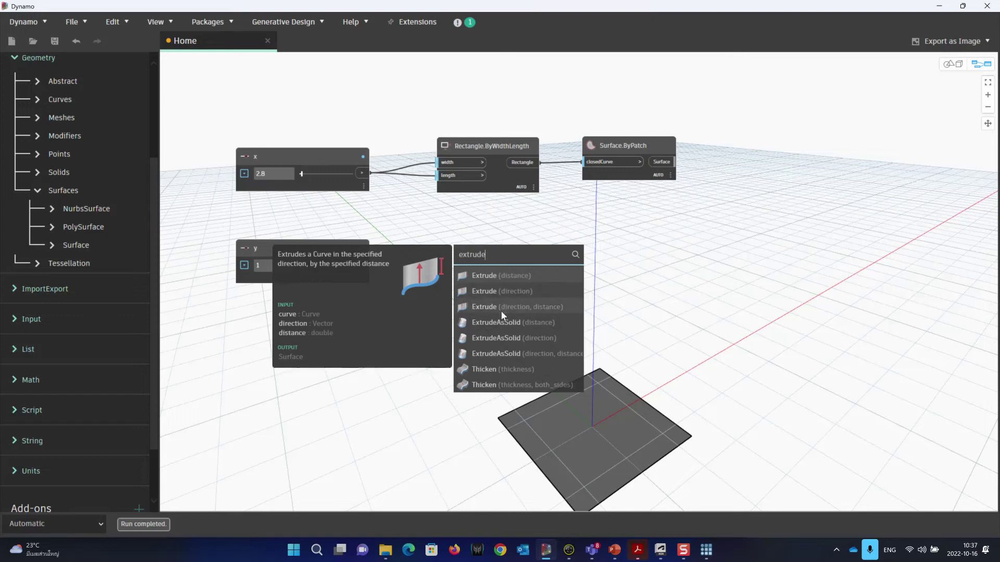
left_click(510, 280)
left_click_drag(560, 298, 645, 235)
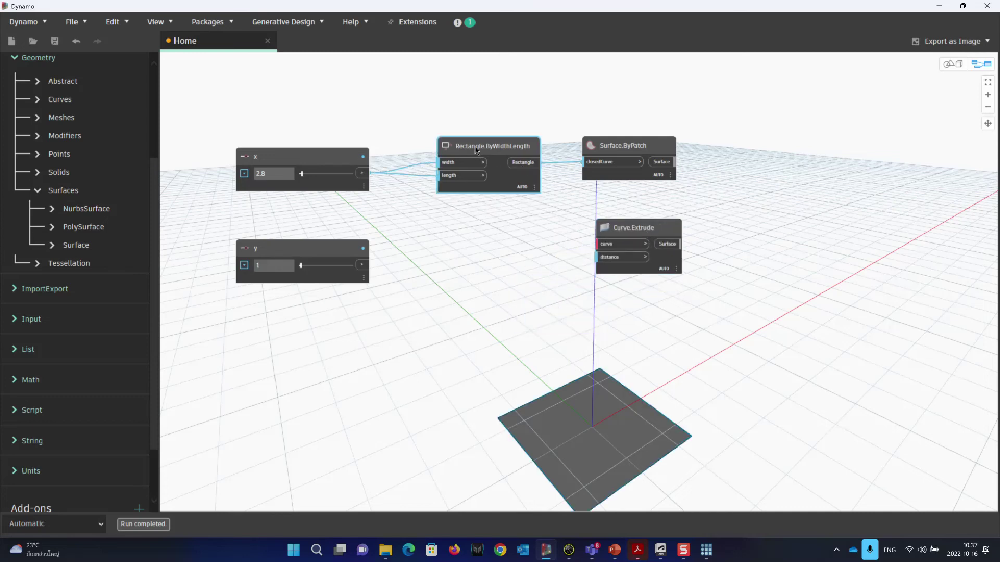
Connect the Rectangle output to Curve.Extrude's curve input and the y slider to its distance input
left_click_drag(476, 151, 460, 149)
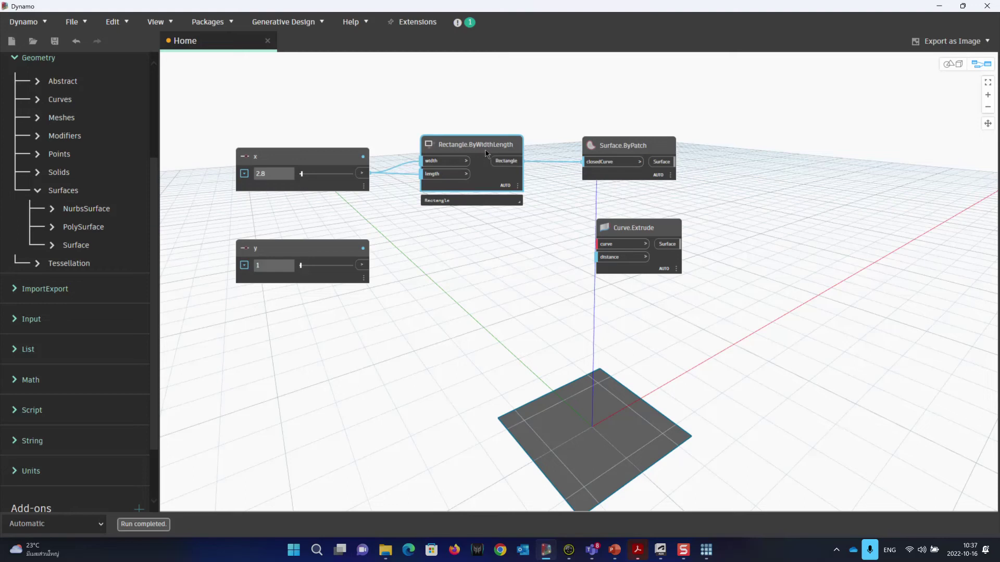
left_click_drag(504, 161, 604, 246)
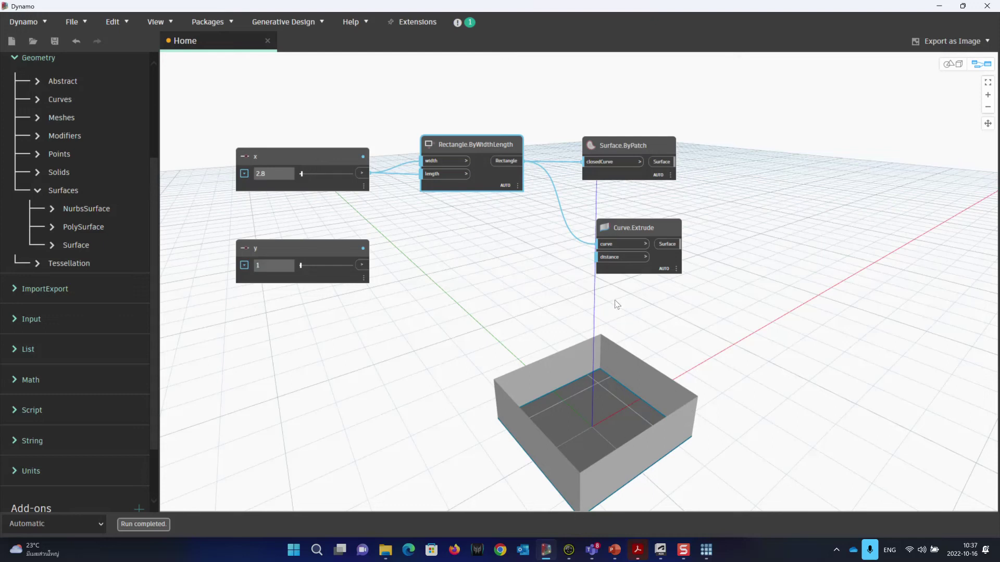
scroll(601, 273, "up", 3)
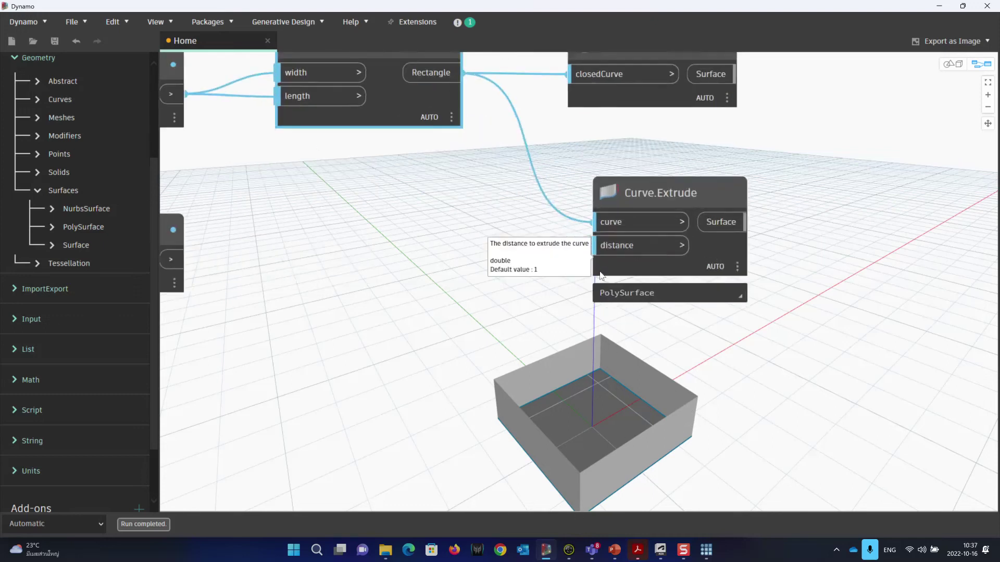
scroll(600, 275, "down", 4)
mouse_move(731, 265)
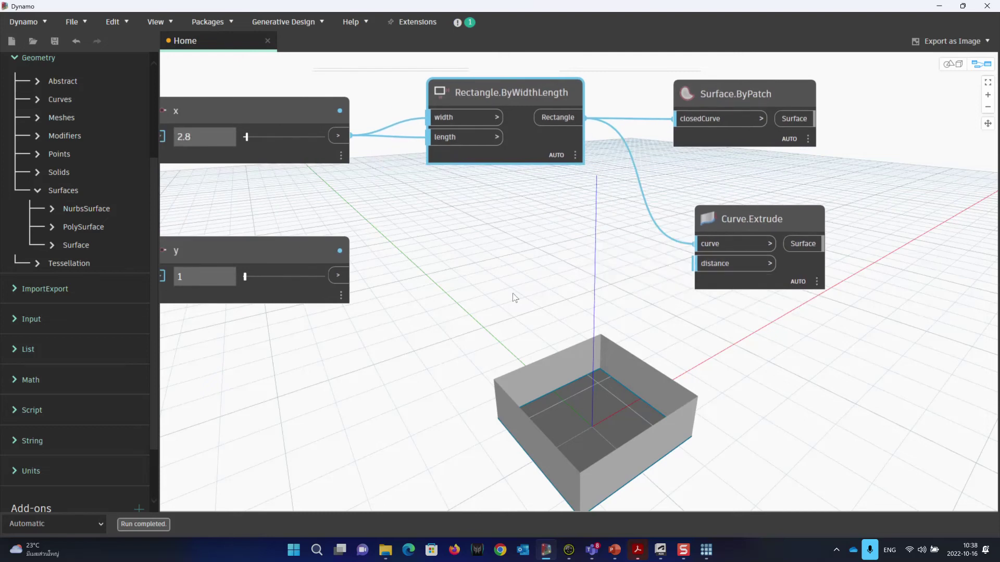
scroll(515, 297, "down", 2)
left_click_drag(352, 279, 668, 270)
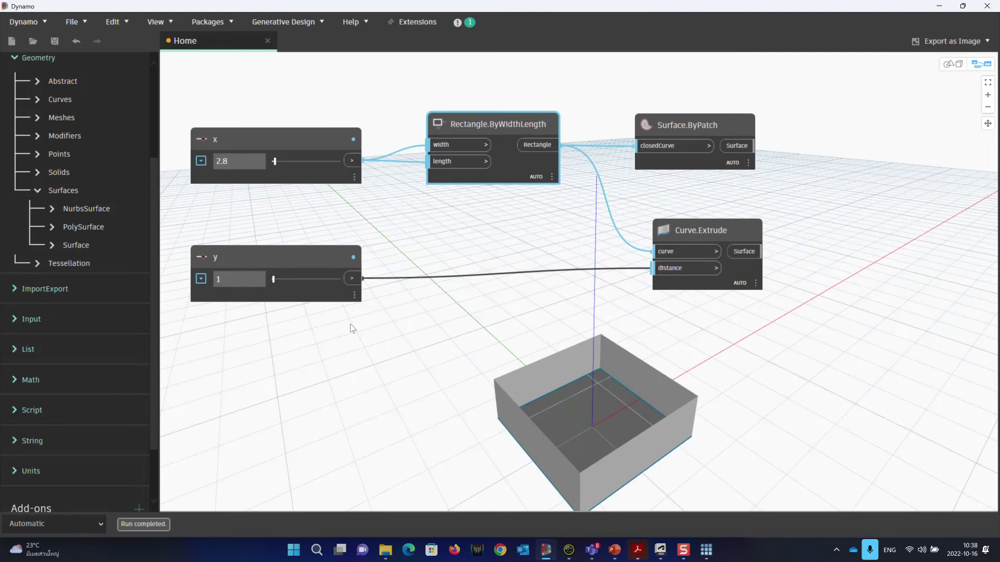
Set the x slider to 4 and the y slider to 2.3 to resize the extruded box
left_click_drag(273, 279, 275, 279)
left_click_drag(276, 164, 277, 167)
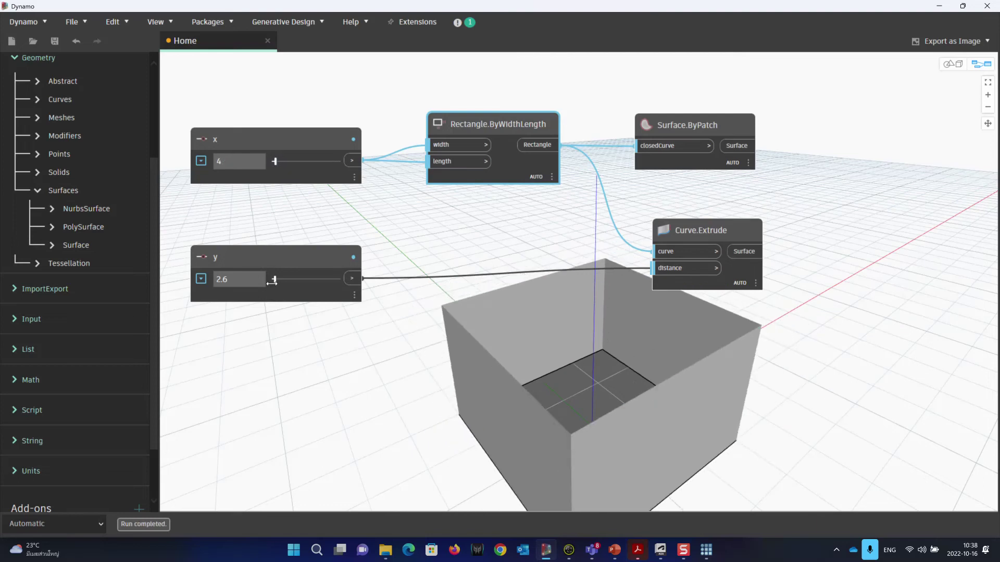
left_click_drag(275, 280, 274, 280)
right_click(427, 321)
left_click(379, 316)
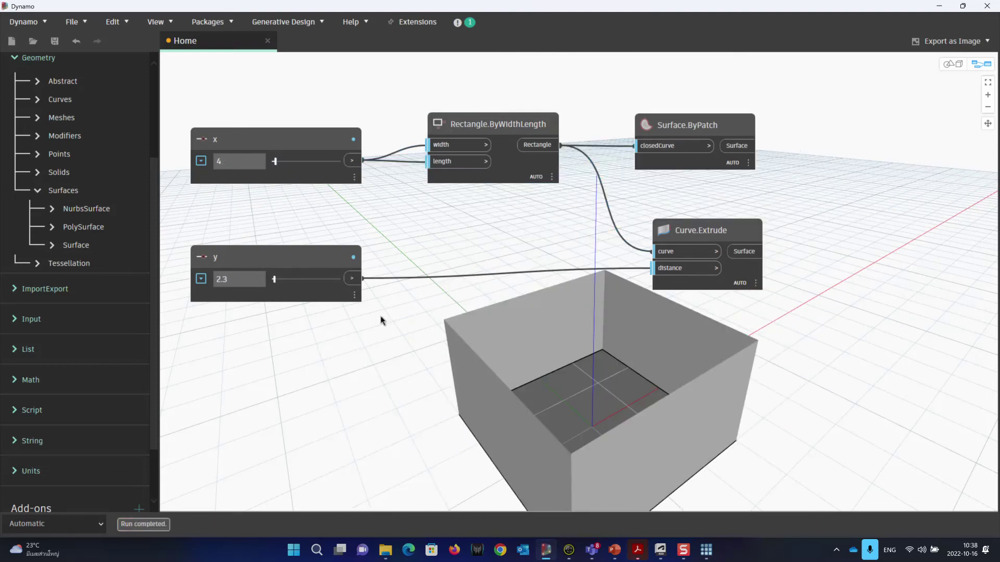
Spread out the x and y sliders, Rectangle.ByWidthLength, Surface.ByPatch and Curve.Extrude nodes so the graph reads clearly
scroll(383, 352, "down", 3)
scroll(383, 352, "down", 1)
middle_click_drag(384, 350, 381, 297)
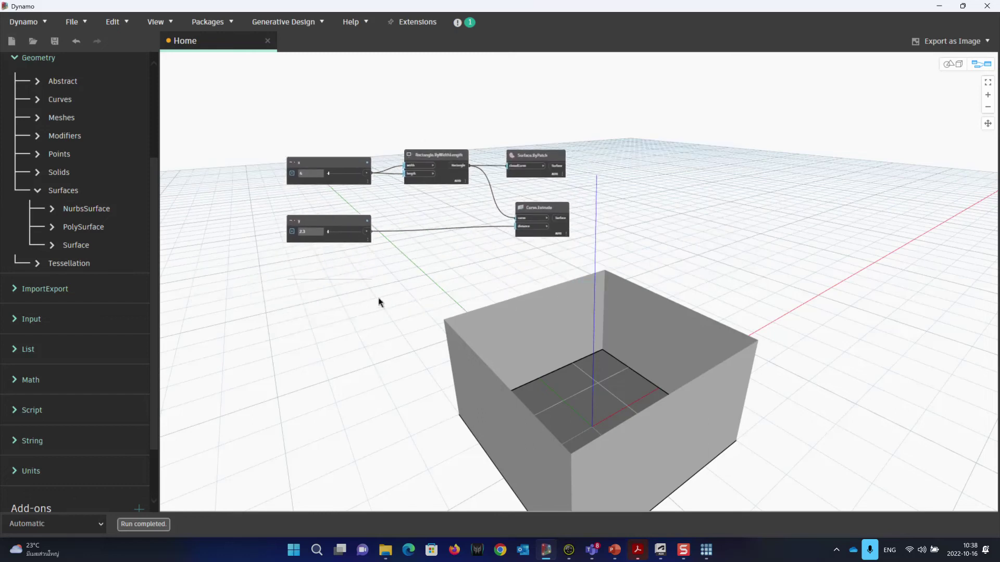
left_click_drag(334, 175, 337, 148)
left_click_drag(528, 158, 543, 140)
left_click_drag(455, 158, 476, 168)
left_click_drag(541, 210, 559, 222)
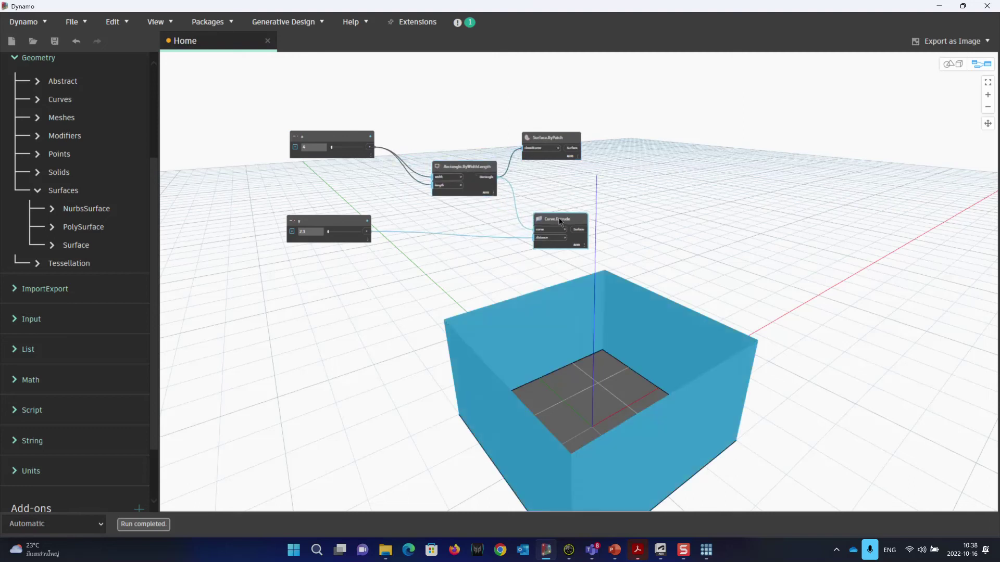
left_click_drag(554, 139, 566, 128)
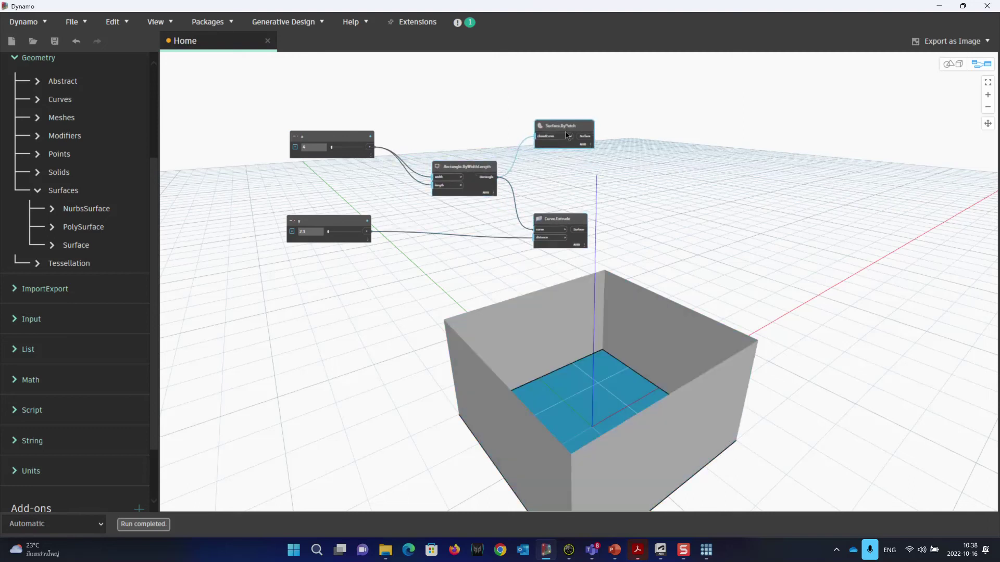
left_click_drag(564, 125, 565, 125)
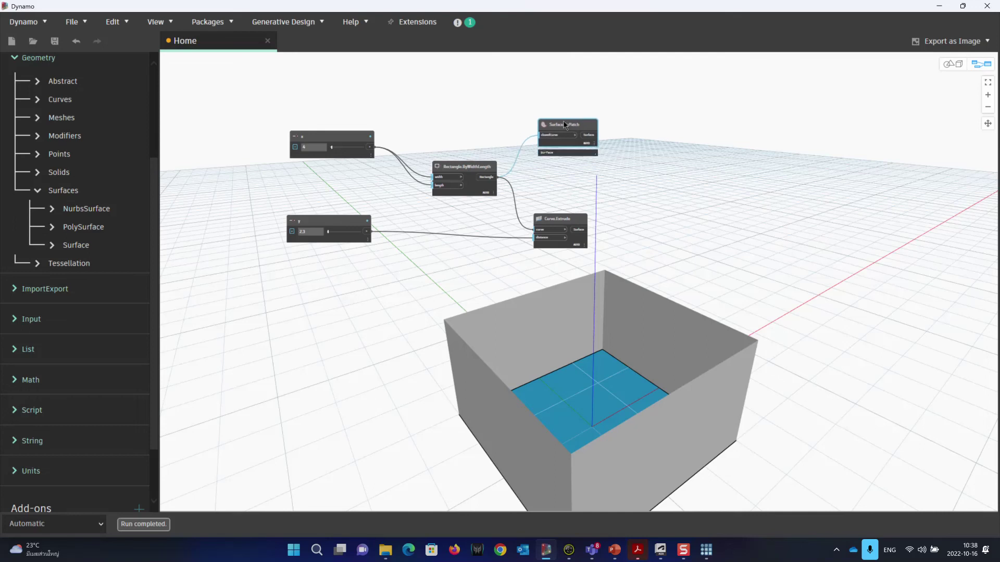
left_click(320, 226)
left_click_drag(320, 226, 321, 240)
left_click_drag(566, 137, 568, 146)
left_click(555, 227)
left_click(562, 147)
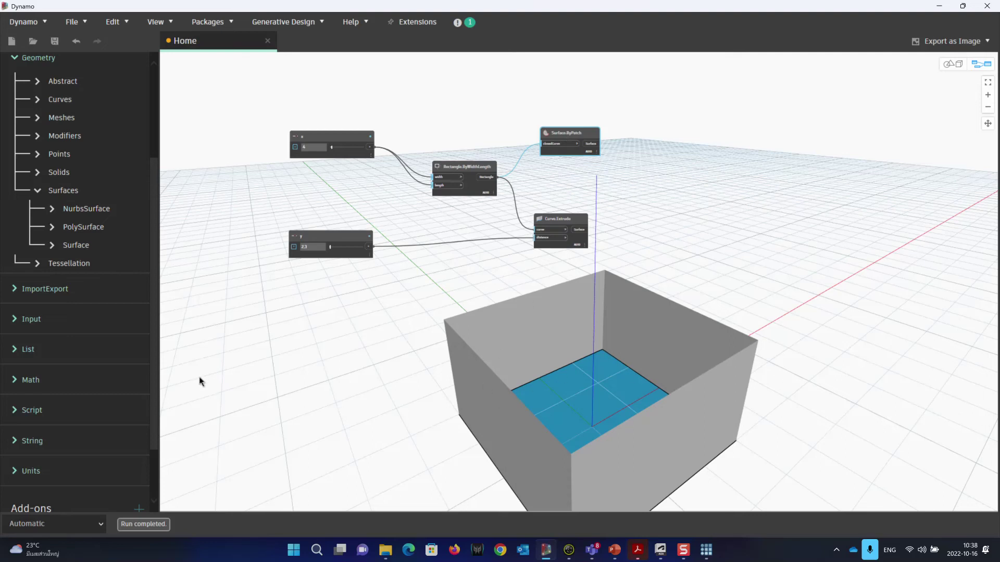
Add a Curve.ExtrudeAsSolid (distance) node and place it beside Surface.ByPatch
left_click(39, 174)
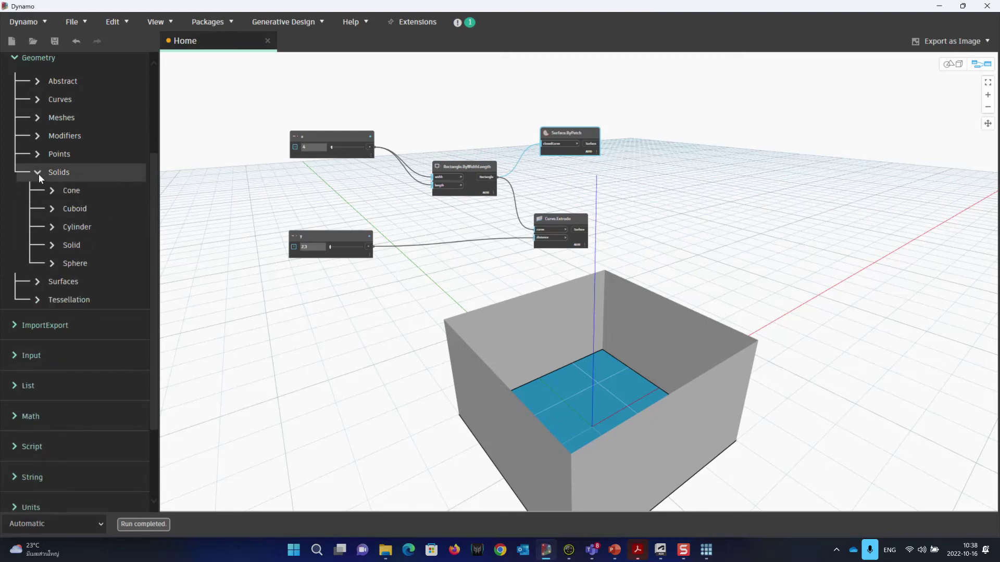
left_click(52, 245)
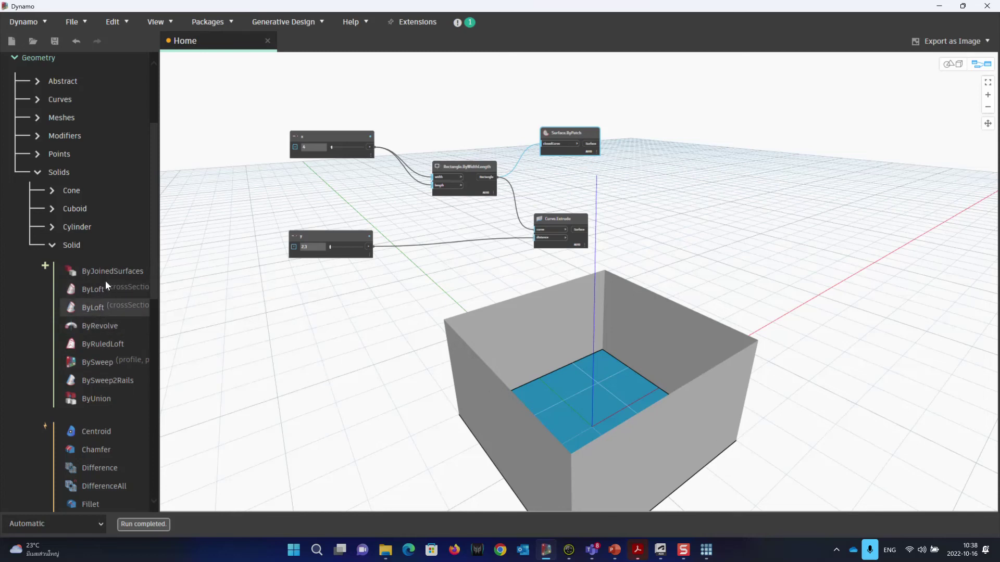
mouse_move(106, 345)
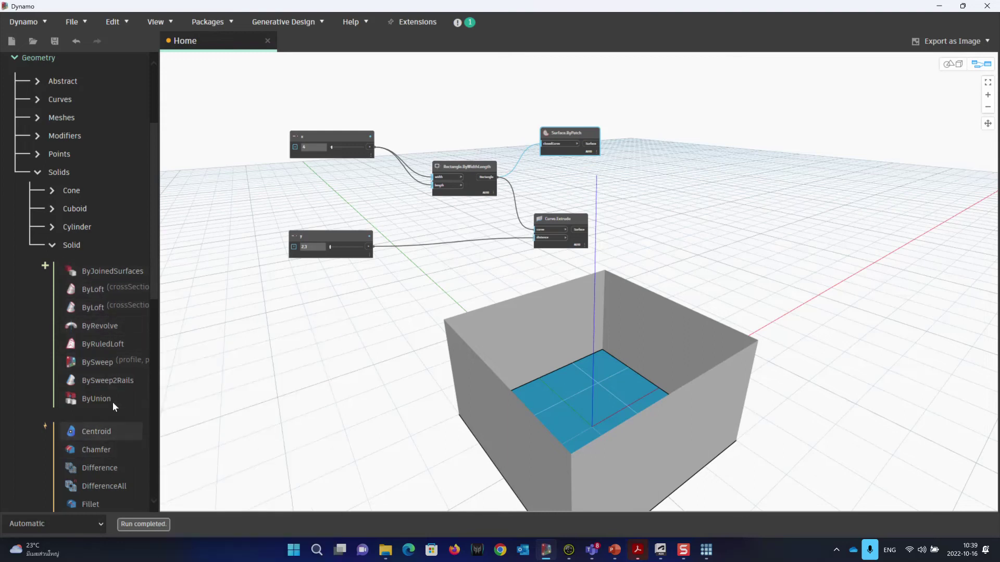
right_click(659, 183)
type("extru")
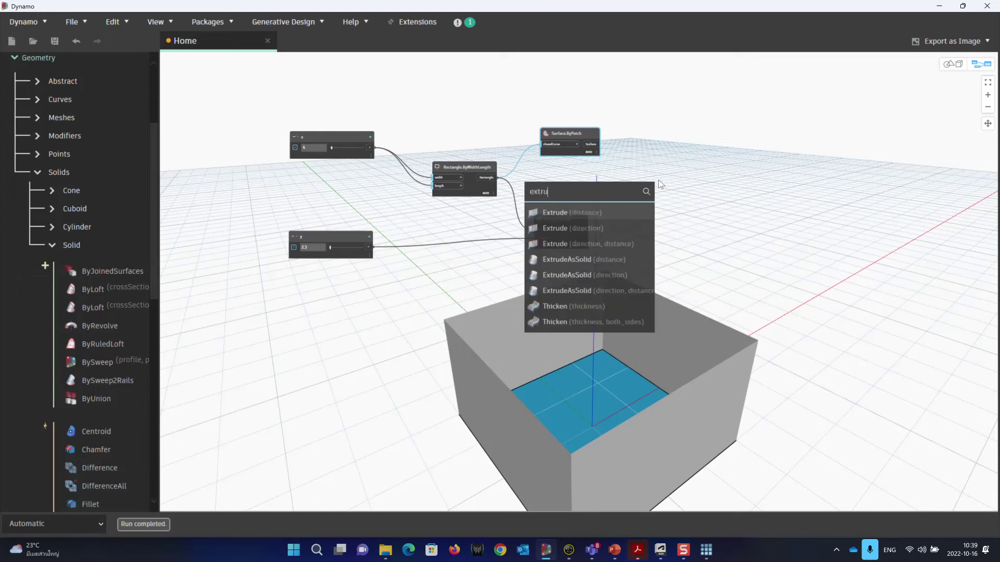
left_click(611, 260)
left_click_drag(645, 270, 684, 160)
Move Curve.ExtrudeAsSolid above Surface.ByPatch and shift the Rectangle.ByWidthLength and Surface.ByPatch nodes to make room for it
scroll(651, 140, "up", 5)
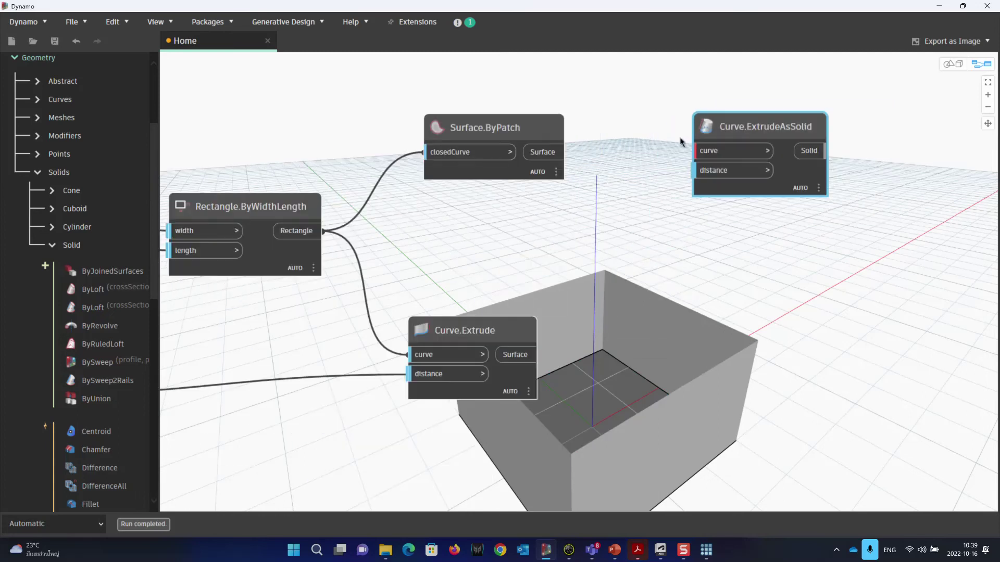
left_click(508, 137)
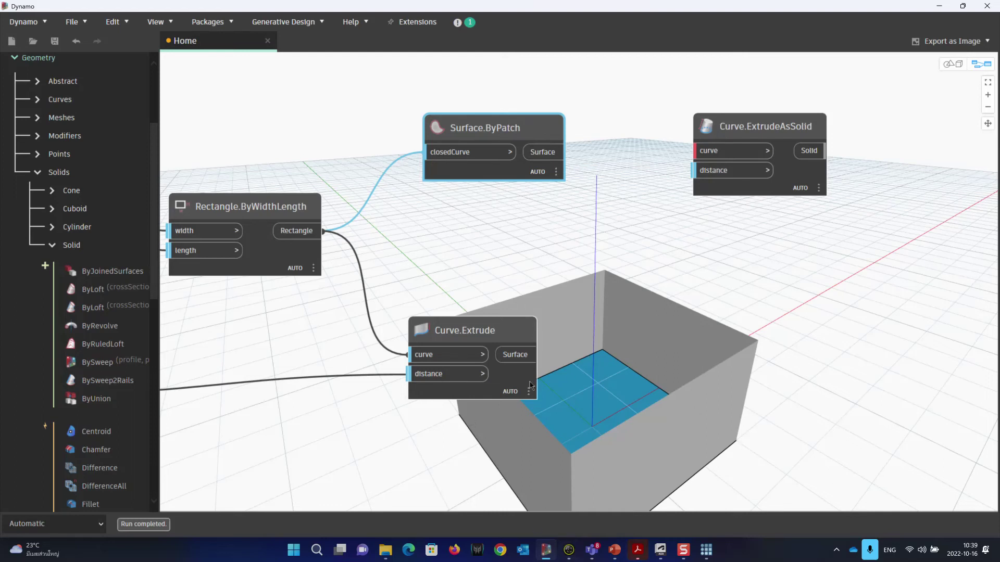
left_click_drag(714, 137, 701, 130)
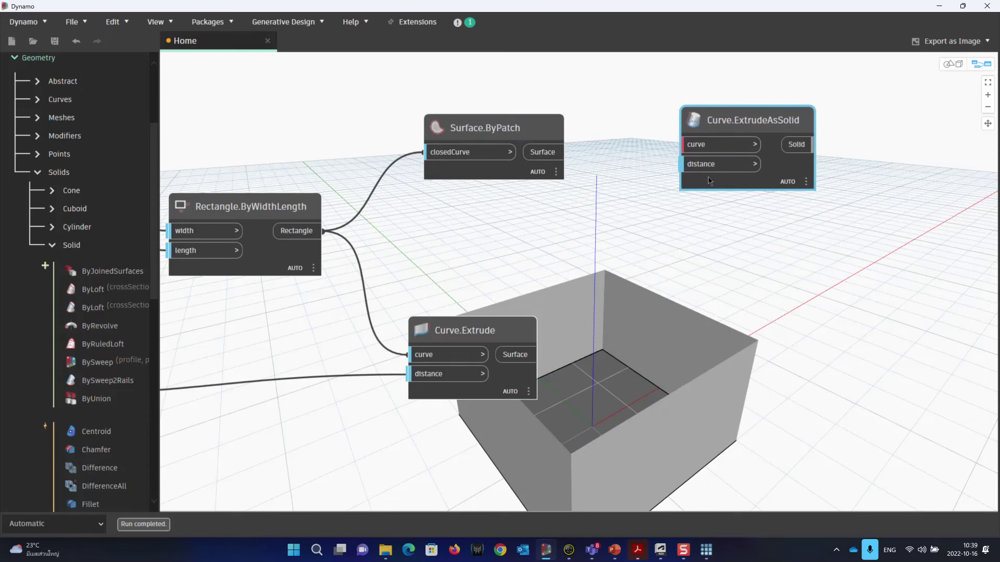
scroll(528, 237, "down", 2)
middle_click_drag(527, 243, 574, 238)
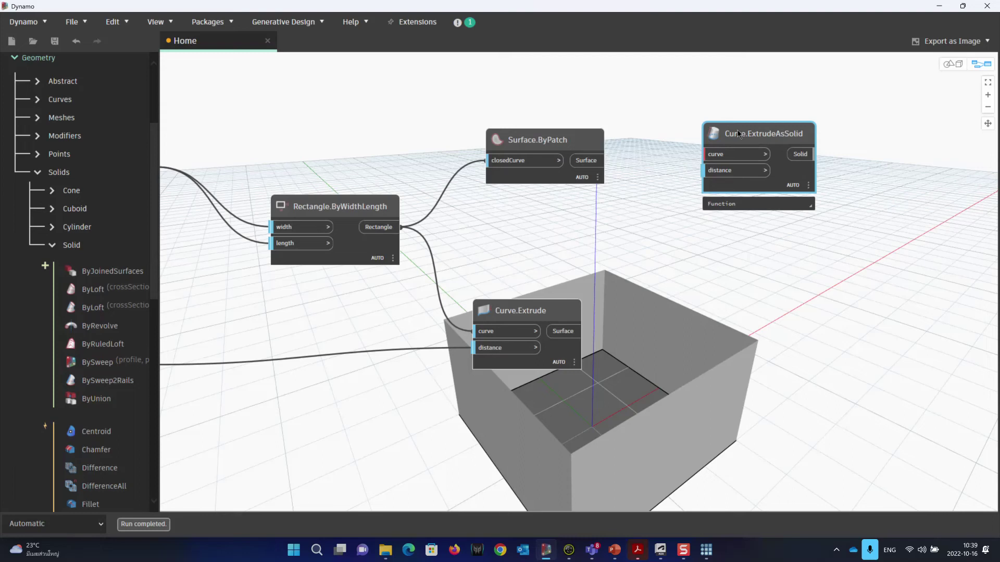
left_click_drag(752, 136, 544, 55)
scroll(654, 122, "down", 1)
middle_click_drag(655, 122, 677, 173)
left_click_drag(422, 245, 428, 216)
left_click_drag(563, 188, 562, 207)
Connect the Rectangle output to Curve.ExtrudeAsSolid's curve input and the y slider to its distance input
left_click_drag(444, 217, 598, 109)
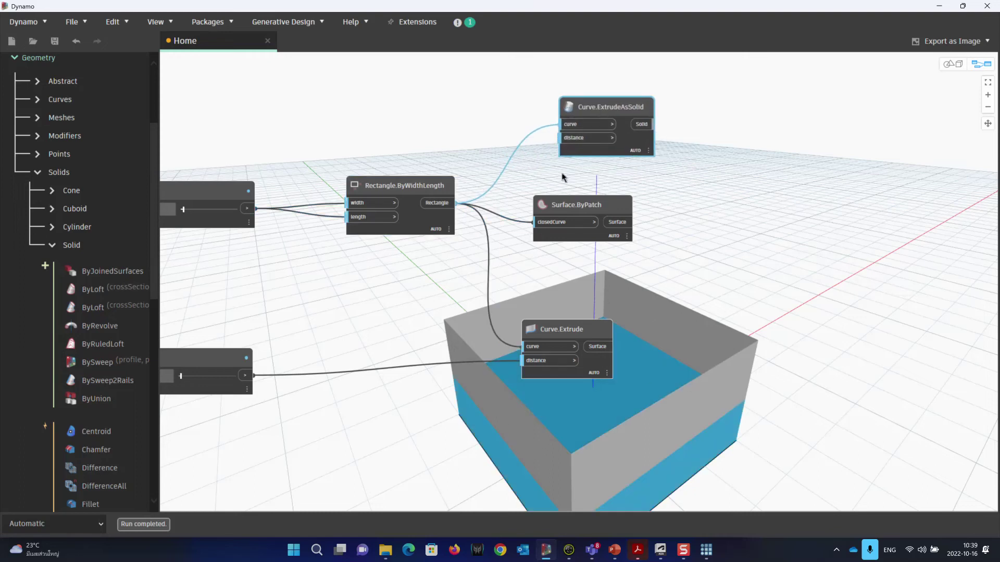
left_click_drag(254, 376, 570, 138)
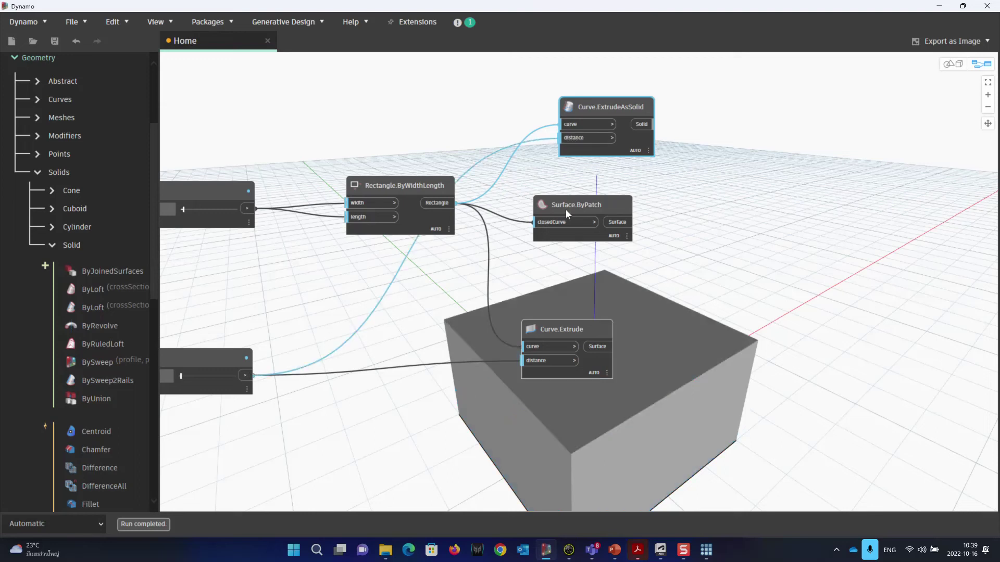
Tidy the graph by repositioning the Curve.ExtrudeAsSolid and Rectangle.ByWidthLength nodes
left_click_drag(608, 122, 581, 128)
left_click_drag(421, 188, 394, 174)
scroll(335, 263, "down", 2)
middle_click_drag(319, 279, 397, 187)
left_click_drag(457, 106, 462, 132)
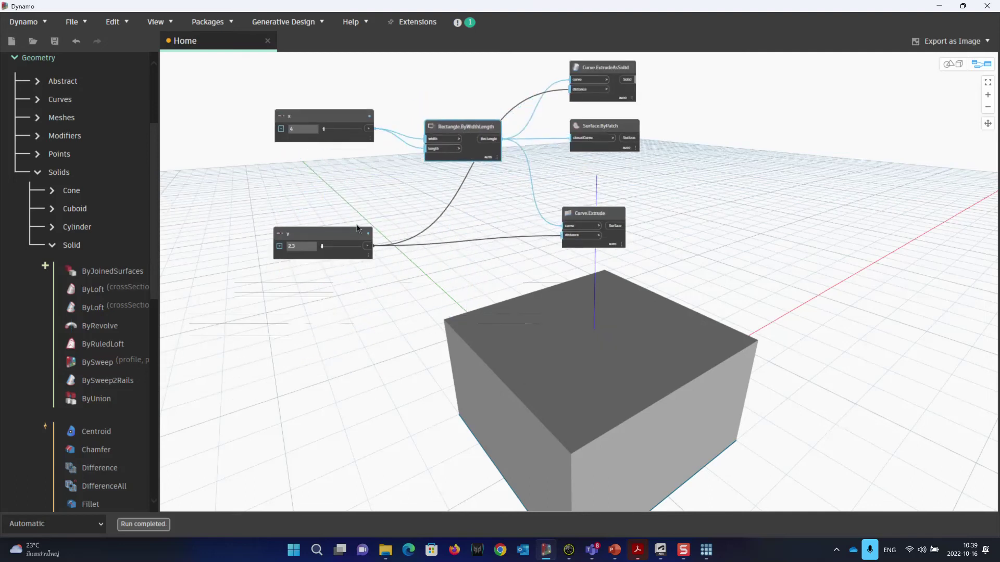
Spread out the Surface.ByPatch, Curve.ExtrudeAsSolid and Rectangle.ByWidthLength nodes to give the connecting wires more room
middle_click_drag(397, 191, 375, 232)
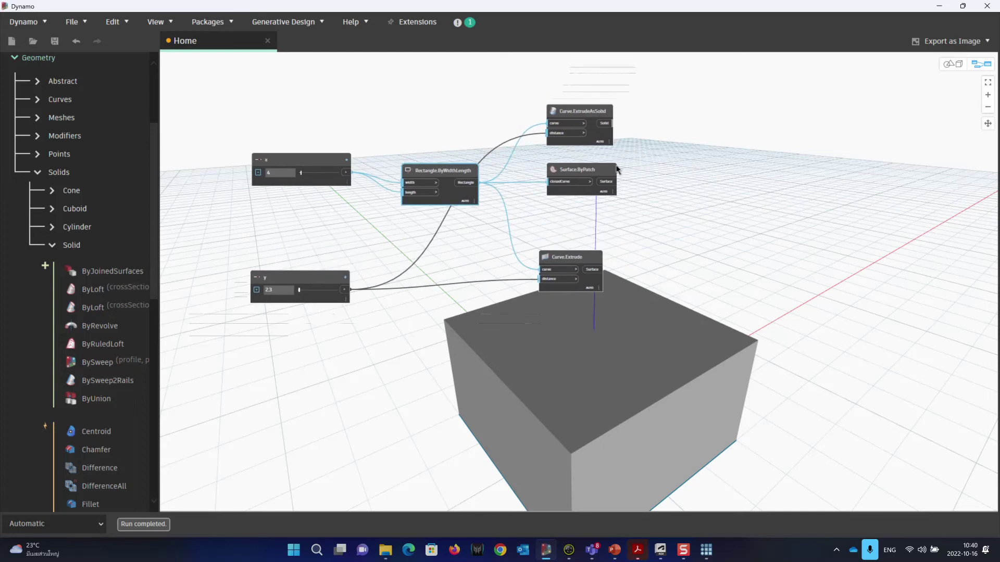
left_click_drag(579, 171, 603, 191)
left_click_drag(585, 116, 647, 105)
left_click_drag(440, 171, 460, 104)
scroll(323, 158, "up", 4)
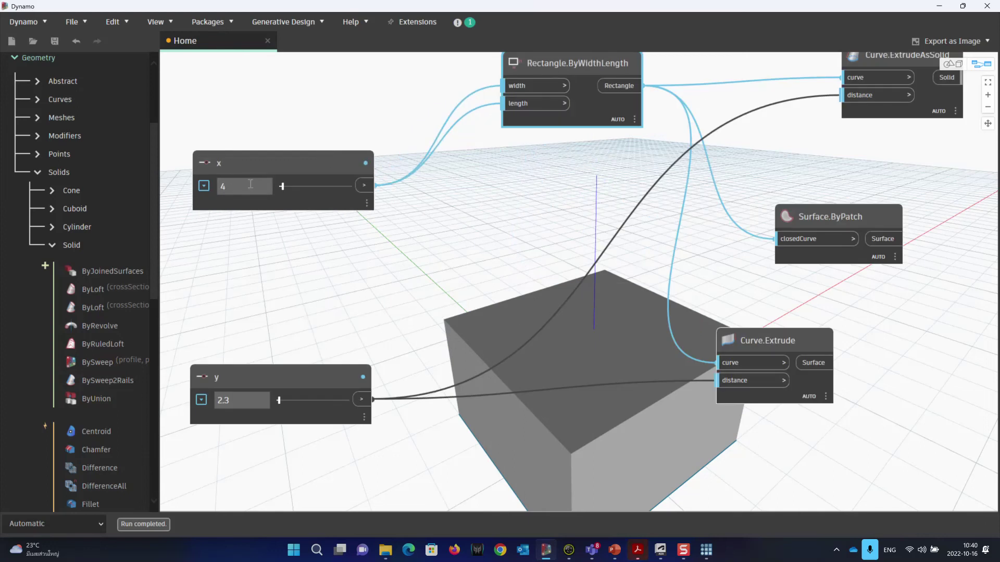
Place the y slider directly beneath the x slider and lower the Rectangle.ByWidthLength node closer to them
middle_click_drag(267, 189, 341, 190)
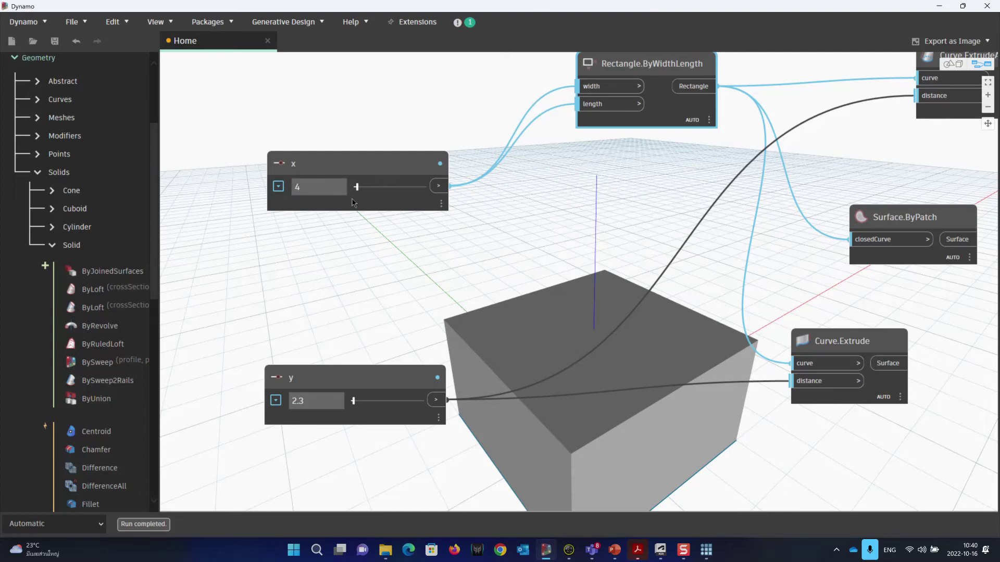
left_click_drag(351, 169, 340, 192)
left_click_drag(350, 375, 344, 279)
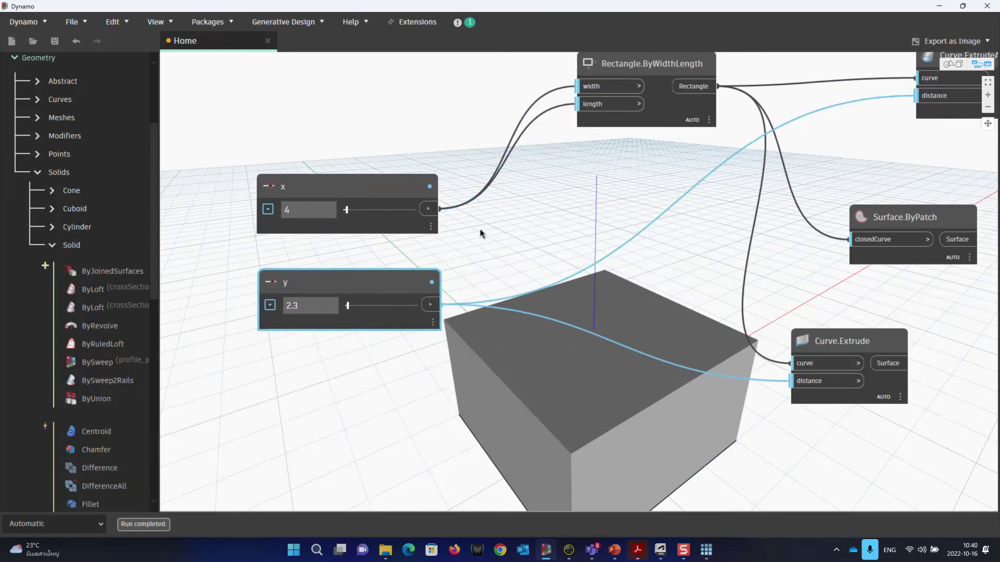
scroll(538, 225, "down", 3)
left_click_drag(599, 107, 576, 152)
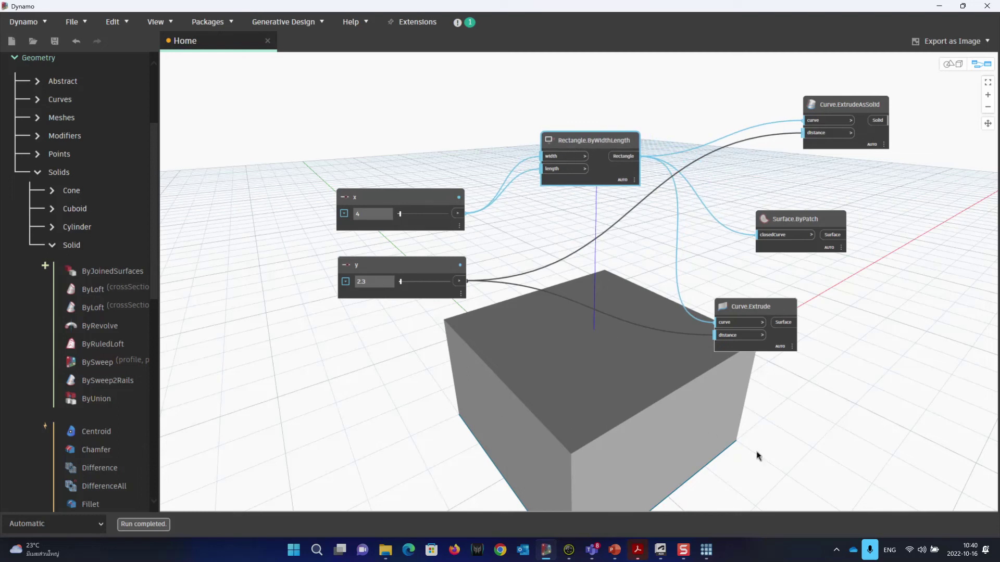
Turn off the geometry preview of Curve.ExtrudeAsSolid, Surface.ByPatch and Curve.Extrude so only the rectangle is displayed
middle_click_drag(451, 449, 450, 445)
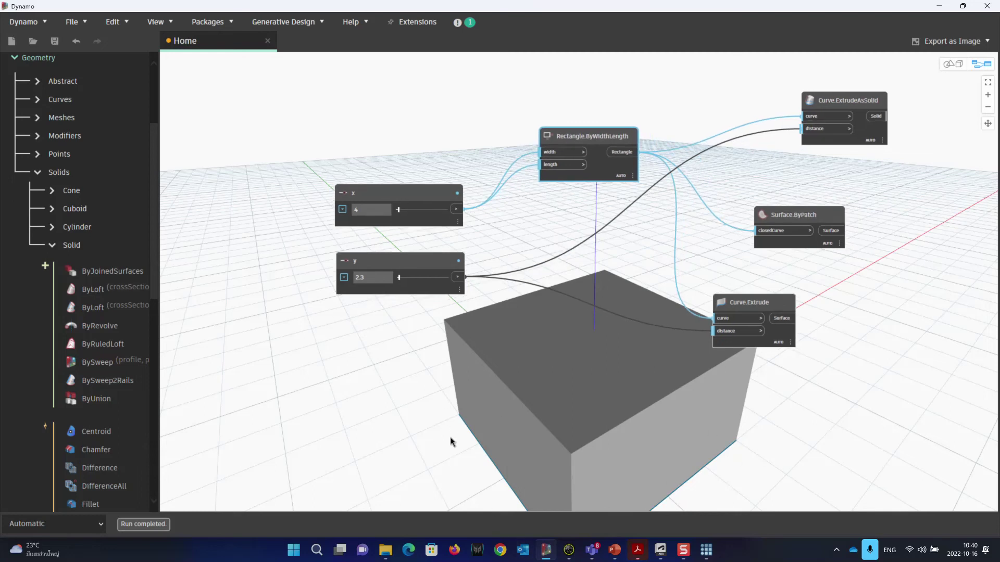
key("ctrl+b")
middle_click_drag(525, 420, 514, 391)
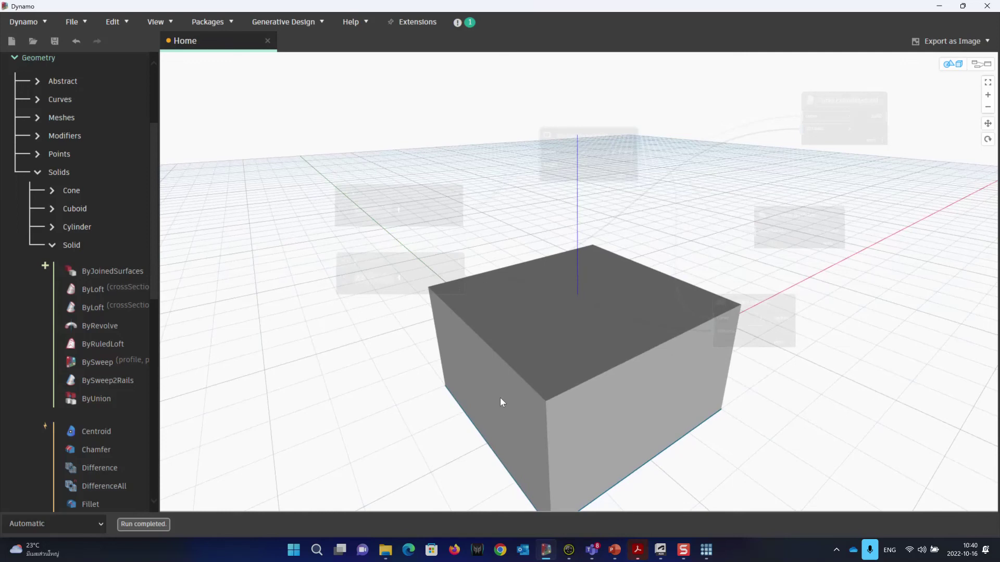
key("ctrl+b")
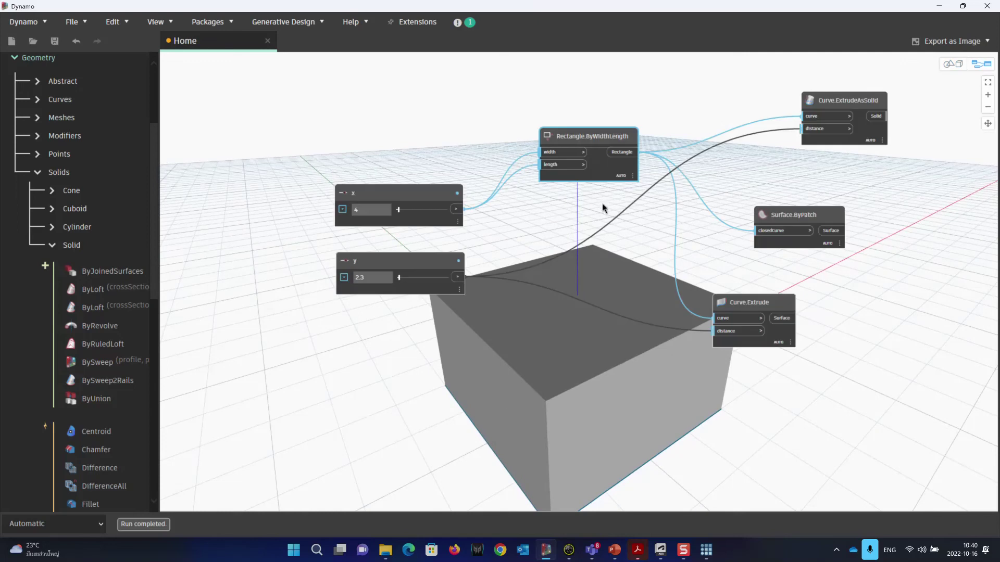
left_click_drag(854, 108, 790, 118)
right_click(787, 114)
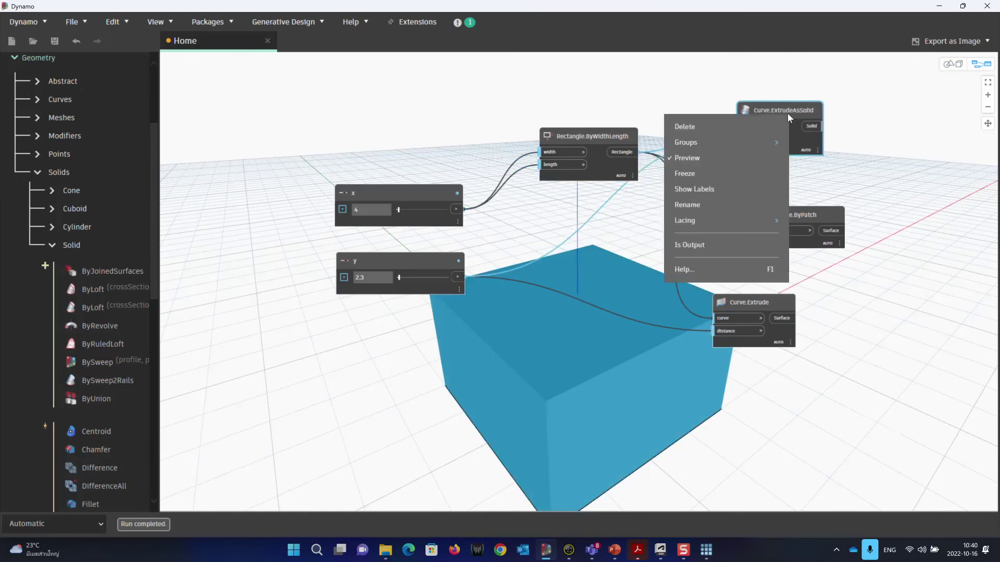
left_click(736, 157)
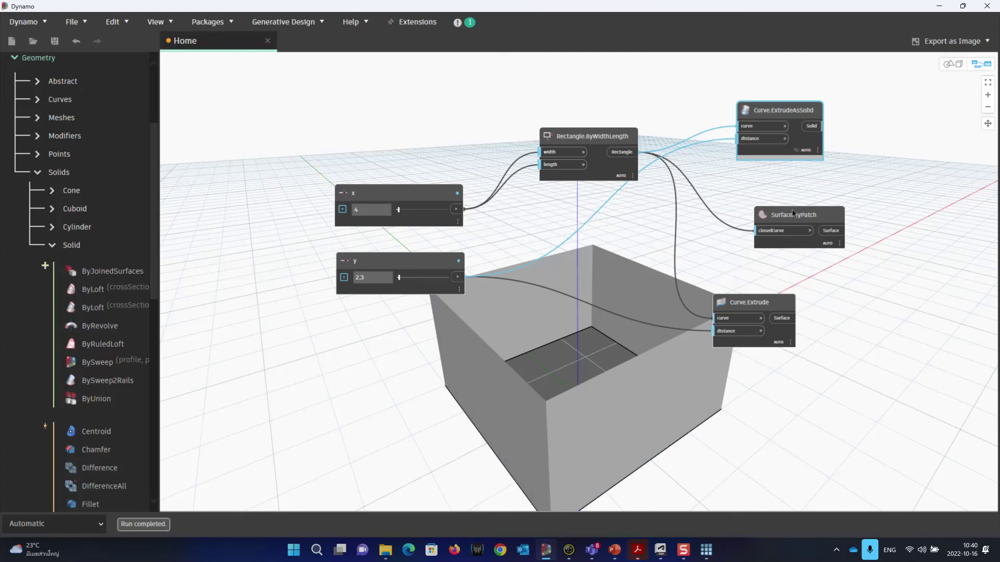
right_click(794, 215)
left_click(738, 258)
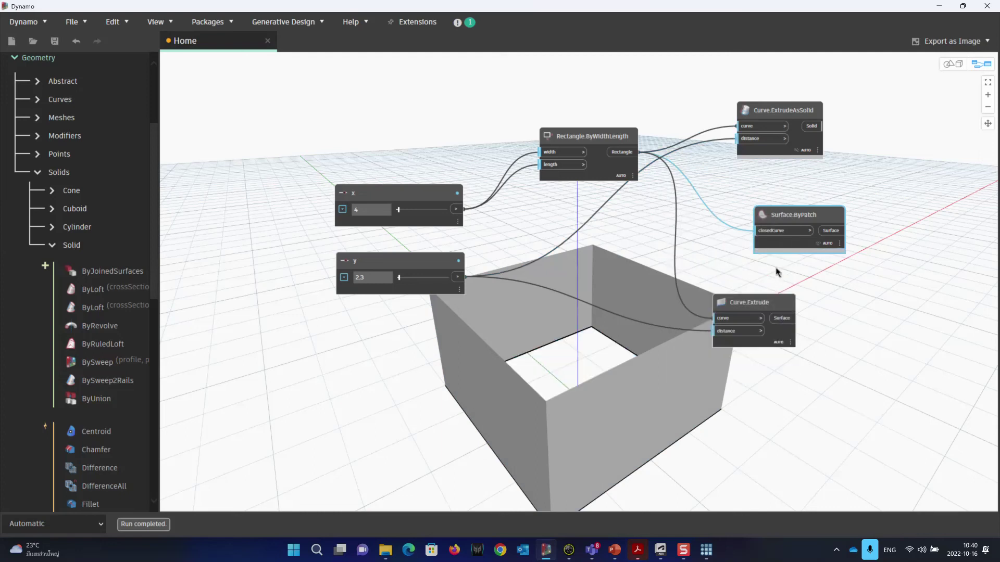
right_click(773, 301)
left_click(692, 343)
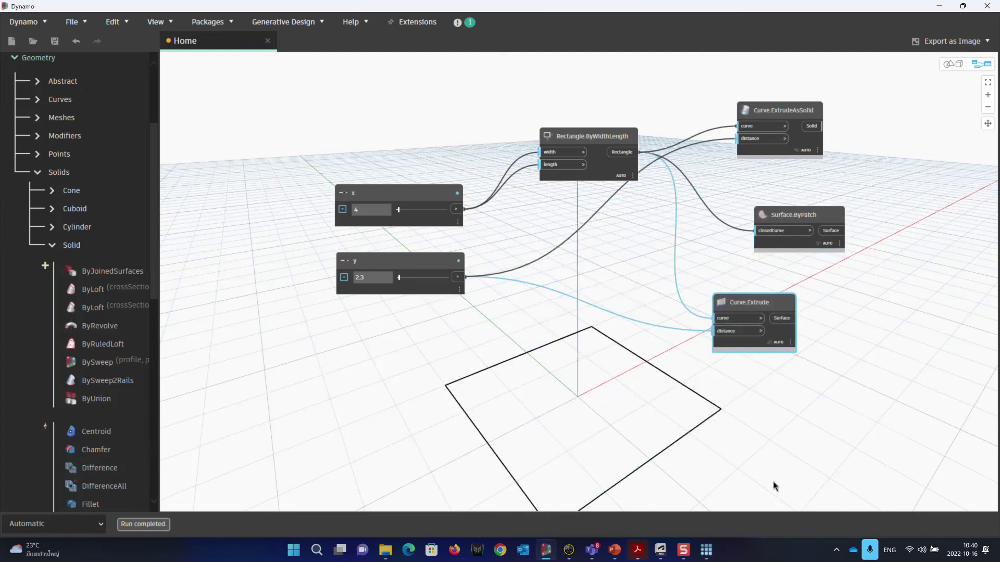
Line up Curve.ExtrudeAsSolid, Surface.ByPatch and Curve.Extrude in a column and highlight the rectangle's outline from its node
left_click_drag(764, 303, 811, 287)
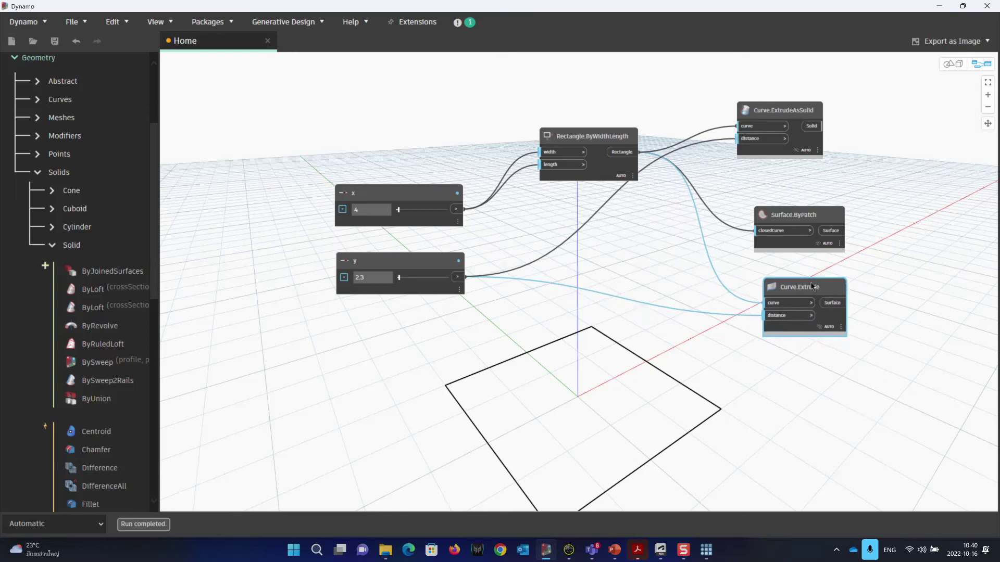
left_click_drag(807, 221, 818, 226)
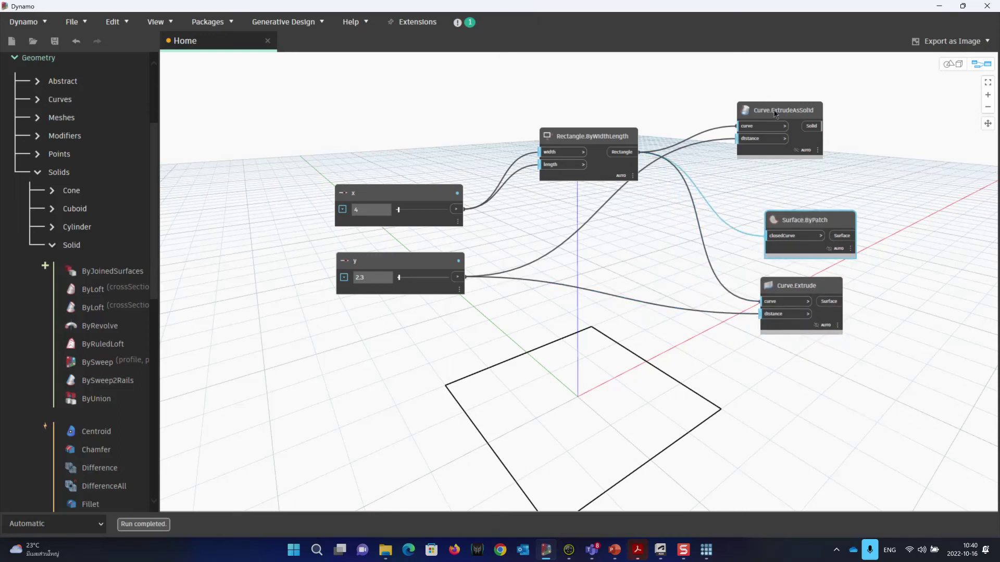
left_click_drag(775, 113, 794, 129)
left_click(584, 151)
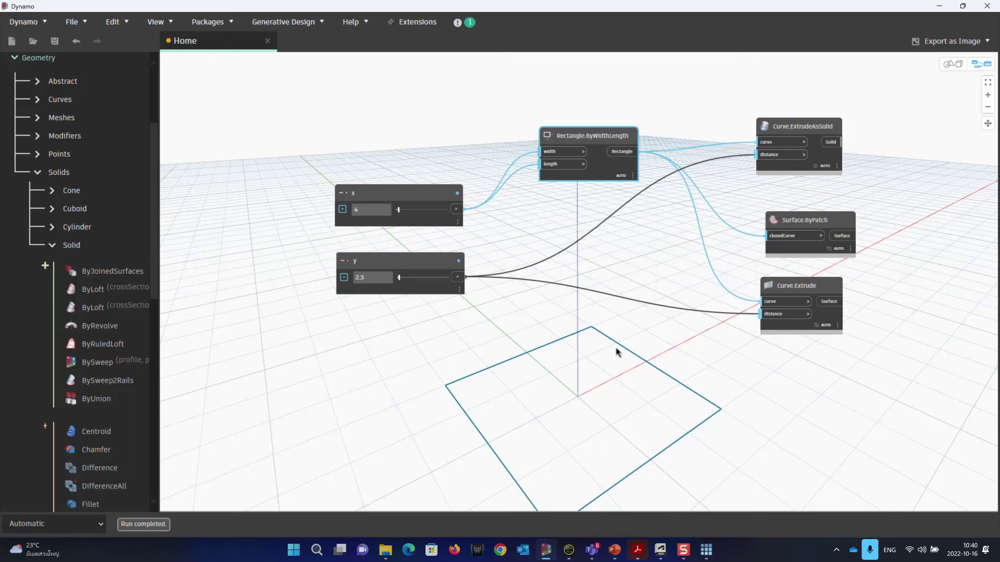
mouse_move(574, 136)
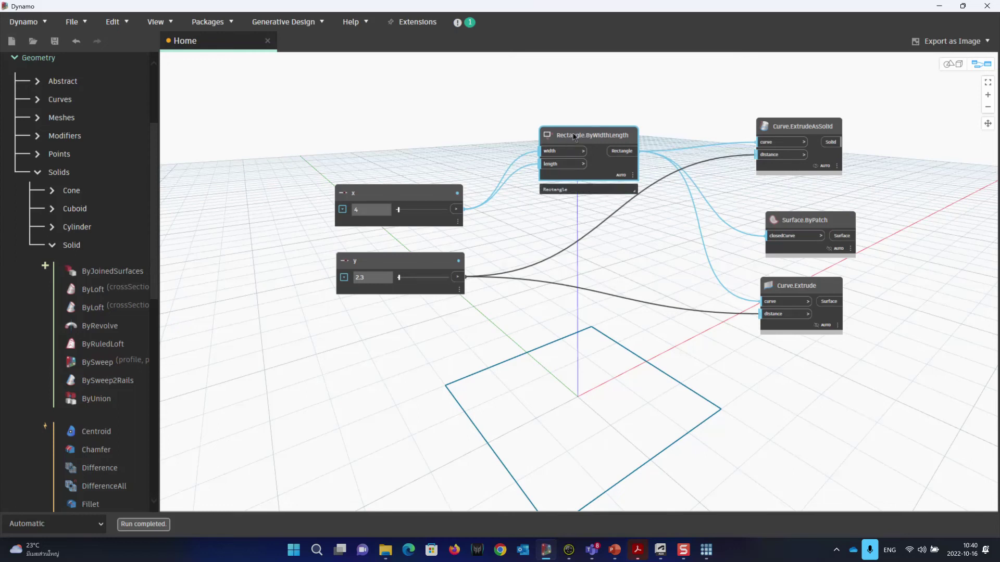
left_click_drag(797, 223, 785, 219)
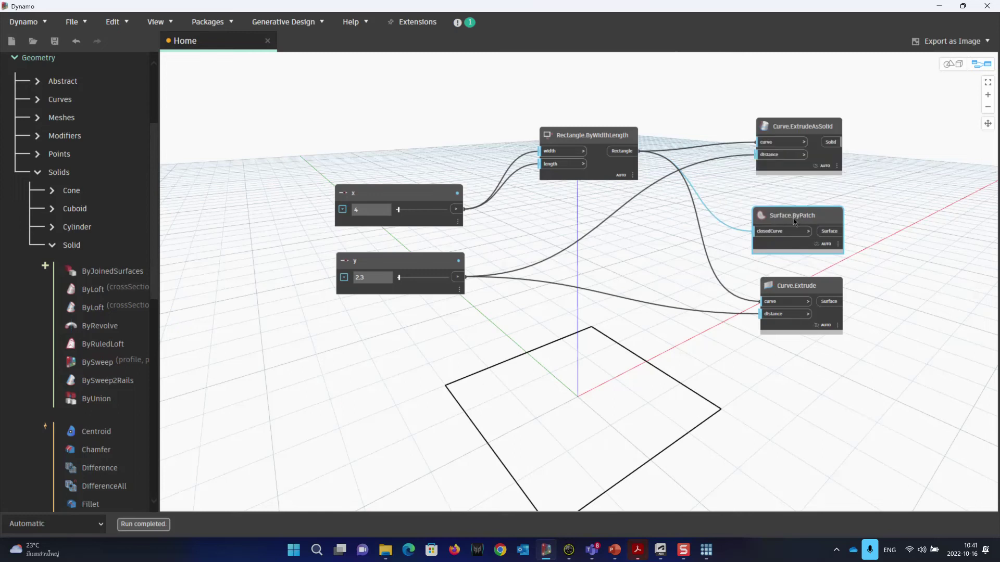
Turn the geometry preview of the Surface.ByPatch node back on
mouse_move(787, 223)
mouse_move(633, 160)
right_click(799, 218)
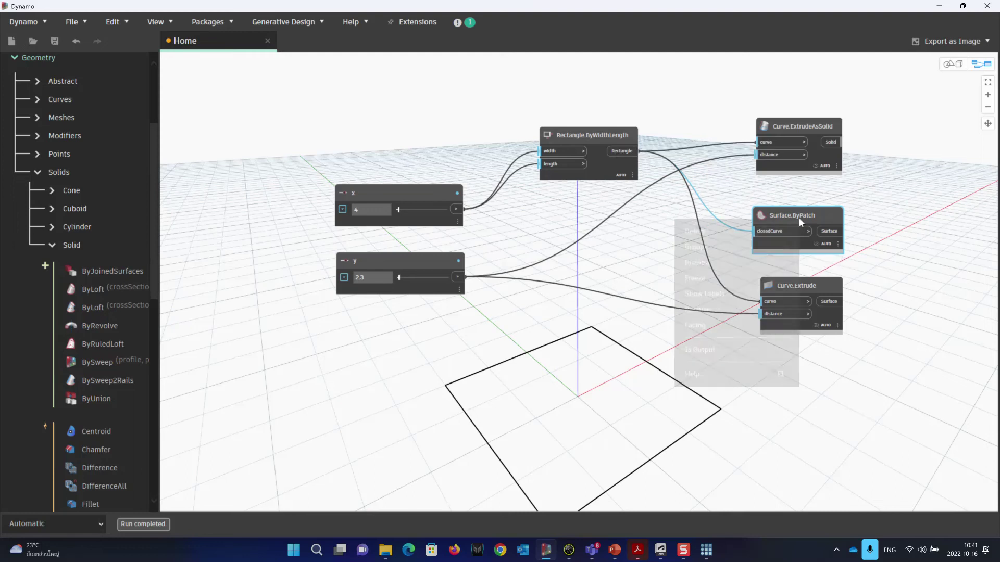
left_click(735, 262)
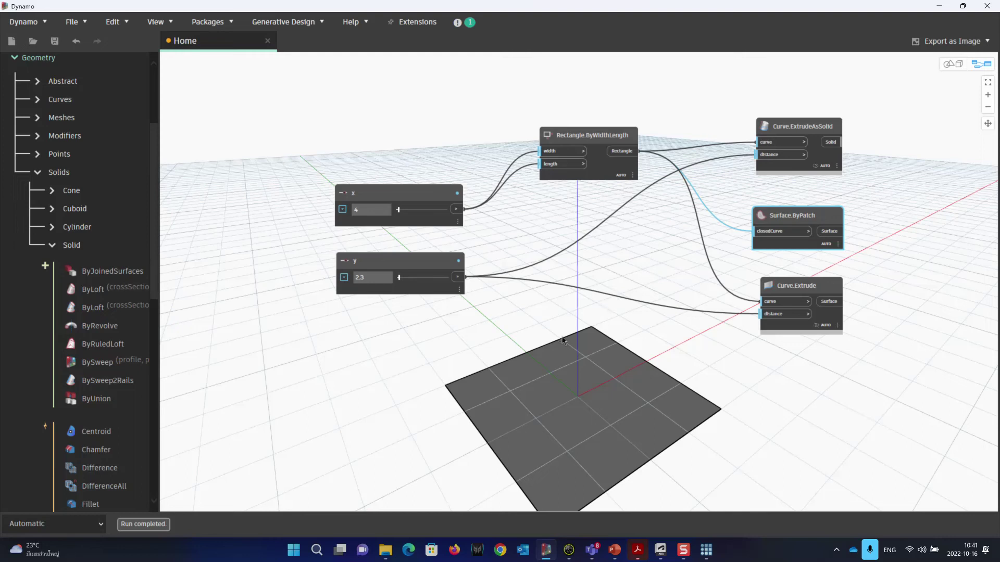
Turn the geometry preview of the Curve.Extrude node back on
left_click(801, 290)
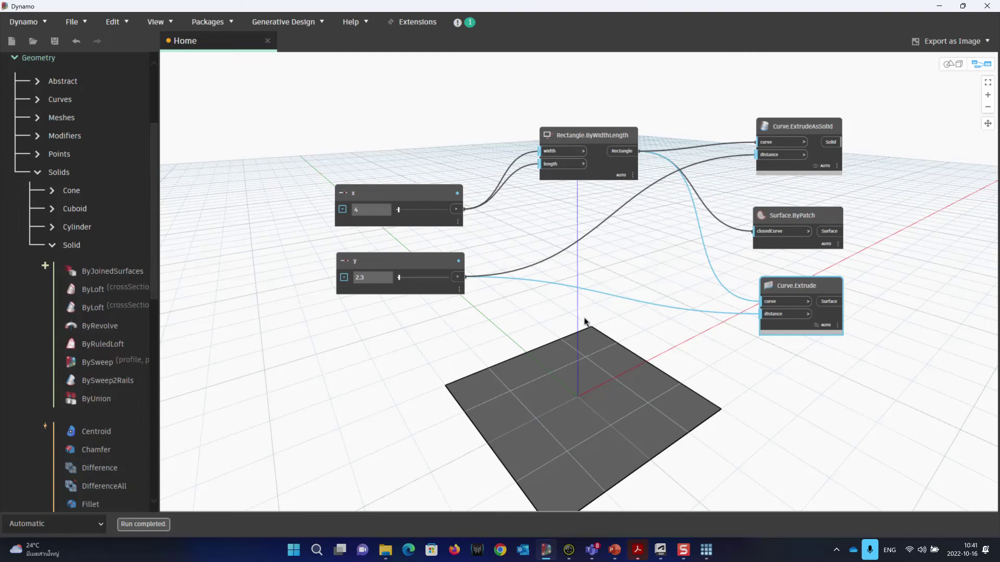
right_click(792, 288)
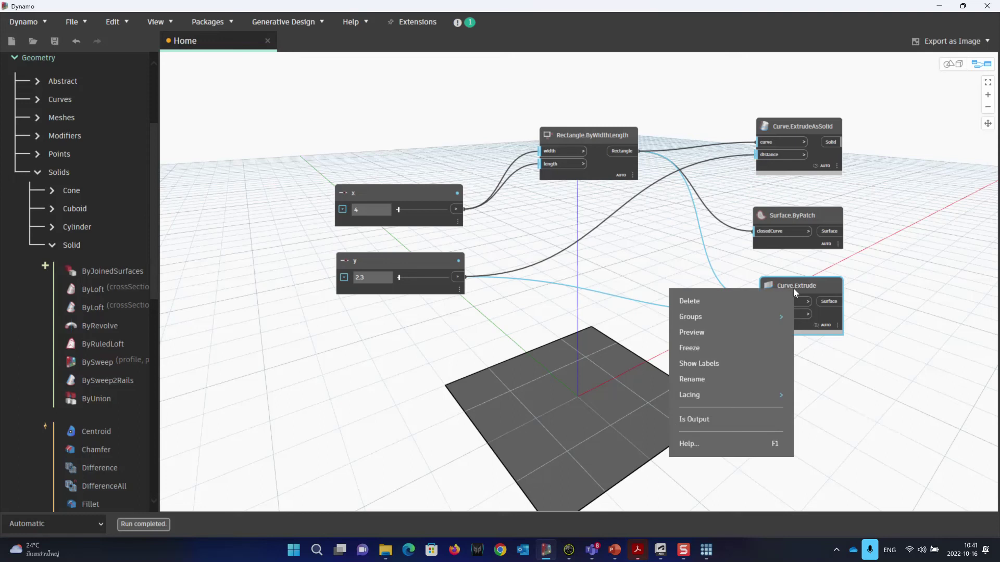
left_click(748, 333)
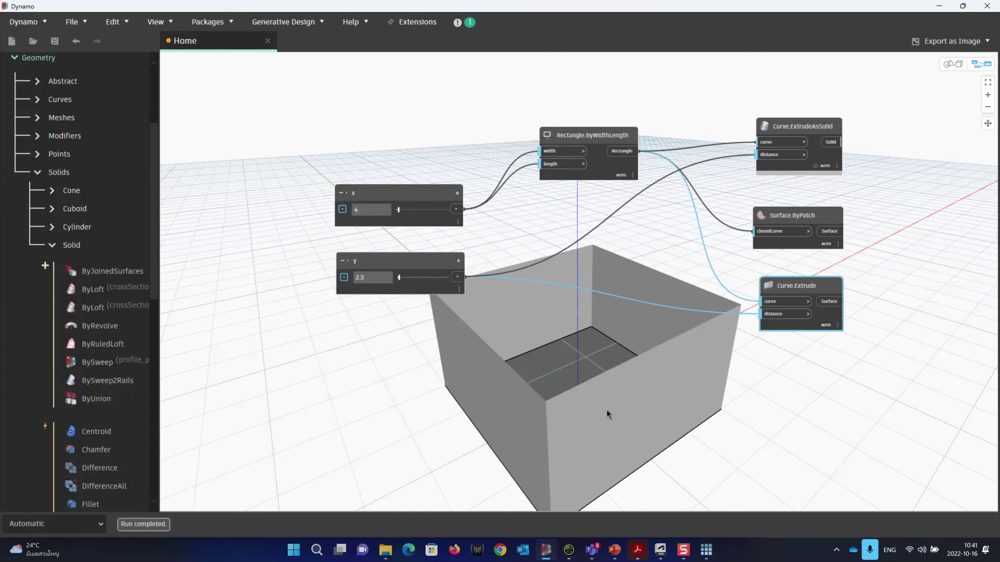
Nudge the Curve.ExtrudeAsSolid node upward and turn its geometry preview on
left_click_drag(778, 123, 769, 112)
right_click(786, 119)
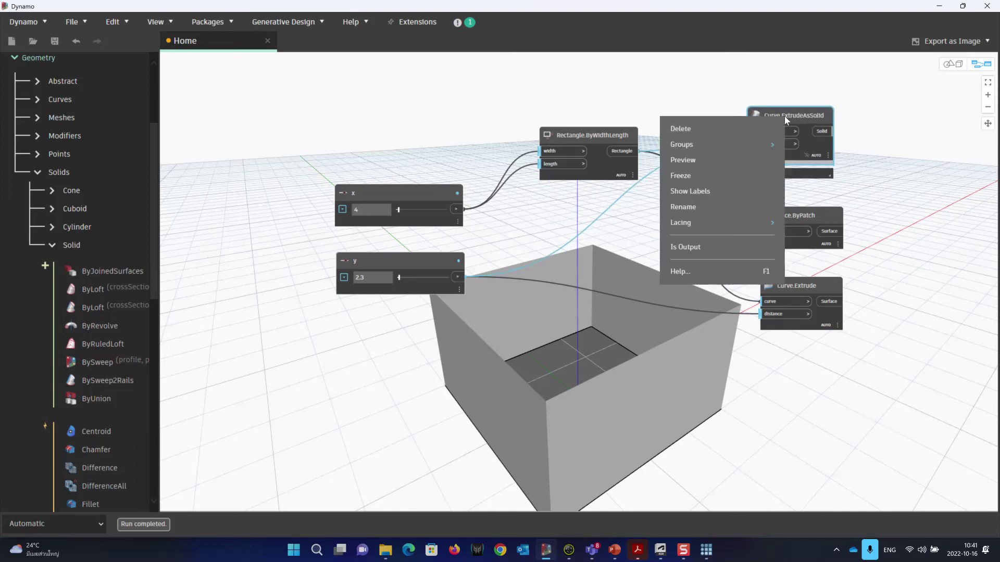
left_click(713, 162)
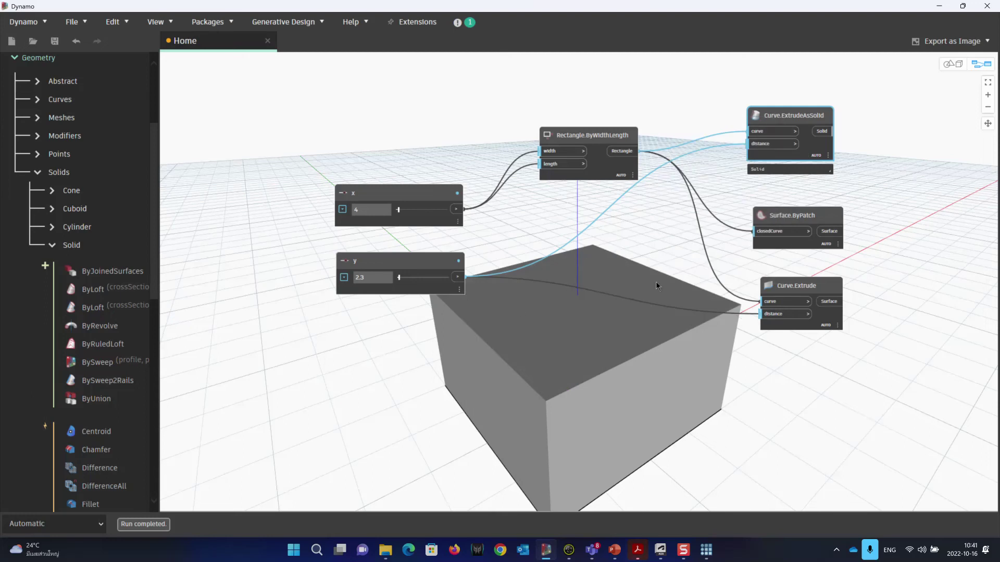
Hide the Curve.ExtrudeAsSolid preview again to compare the solid with the open extruded surface
right_click(794, 124)
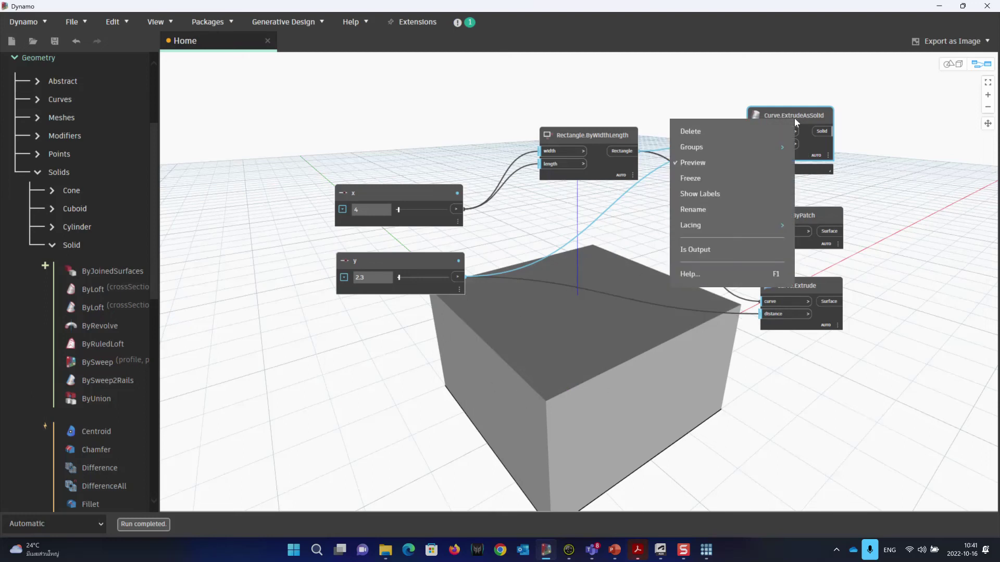
left_click(765, 162)
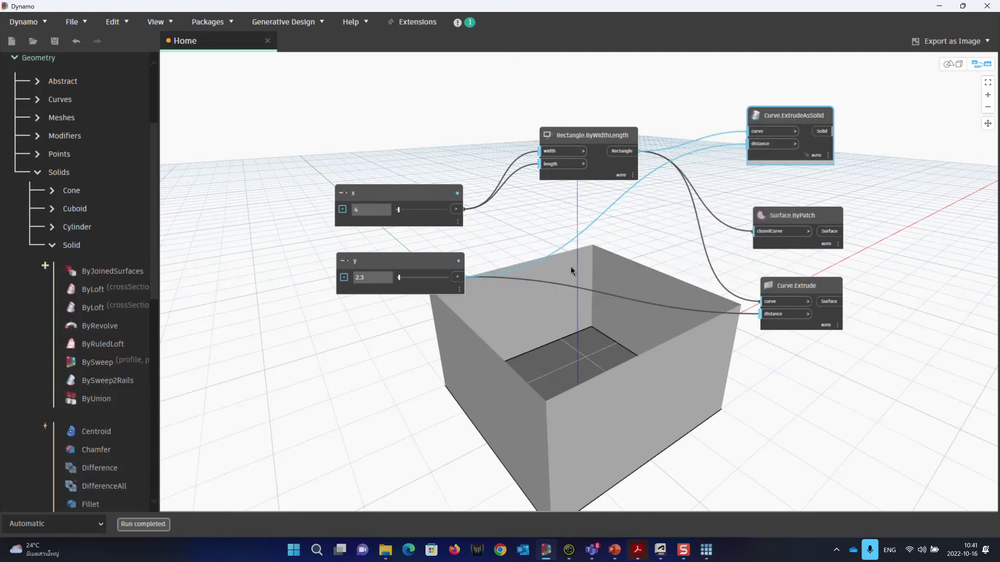
right_click(794, 125)
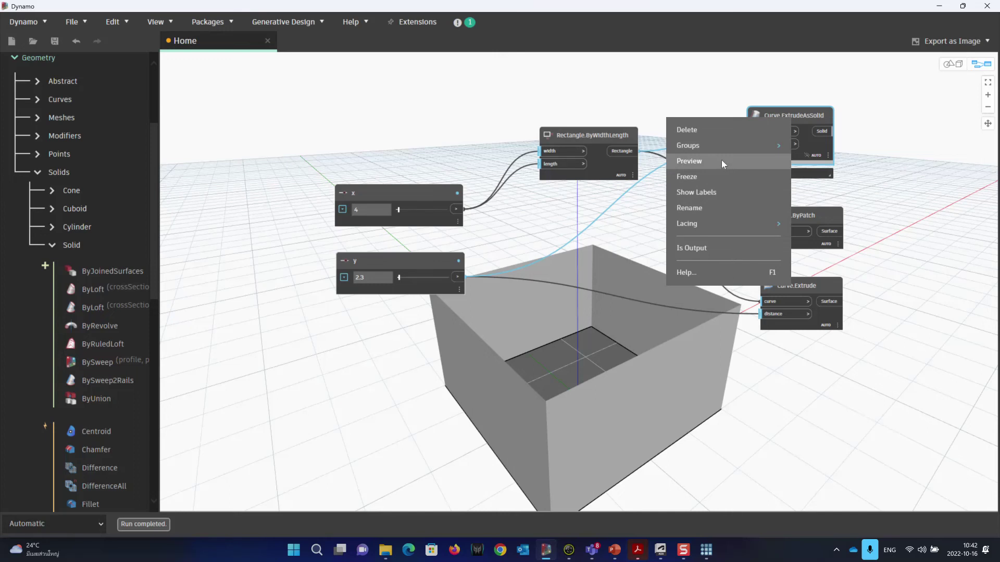
Move the x slider node up, then set the x slider to 1.7 and the y slider to 2.2
left_click_drag(409, 197, 394, 139)
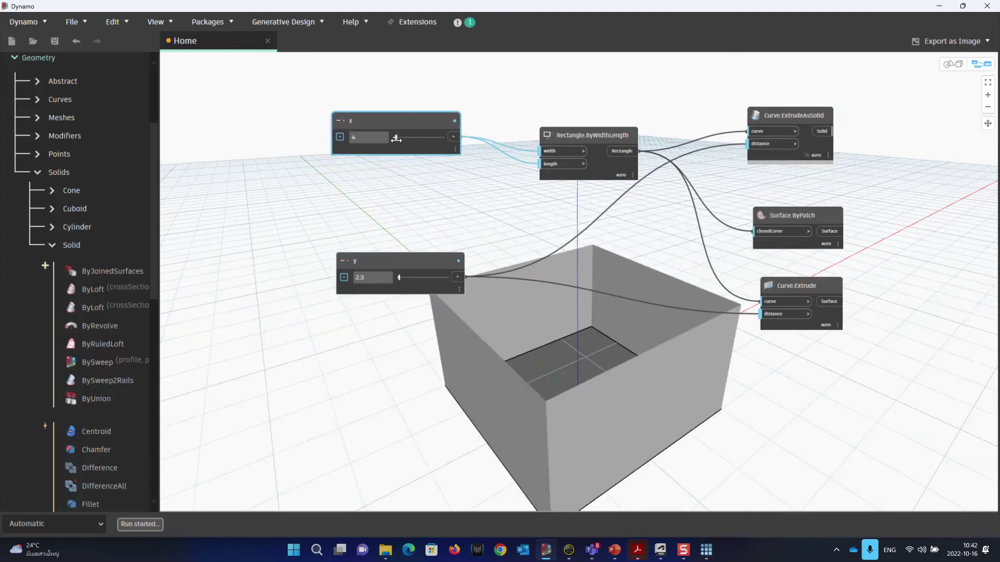
left_click_drag(399, 278, 399, 277)
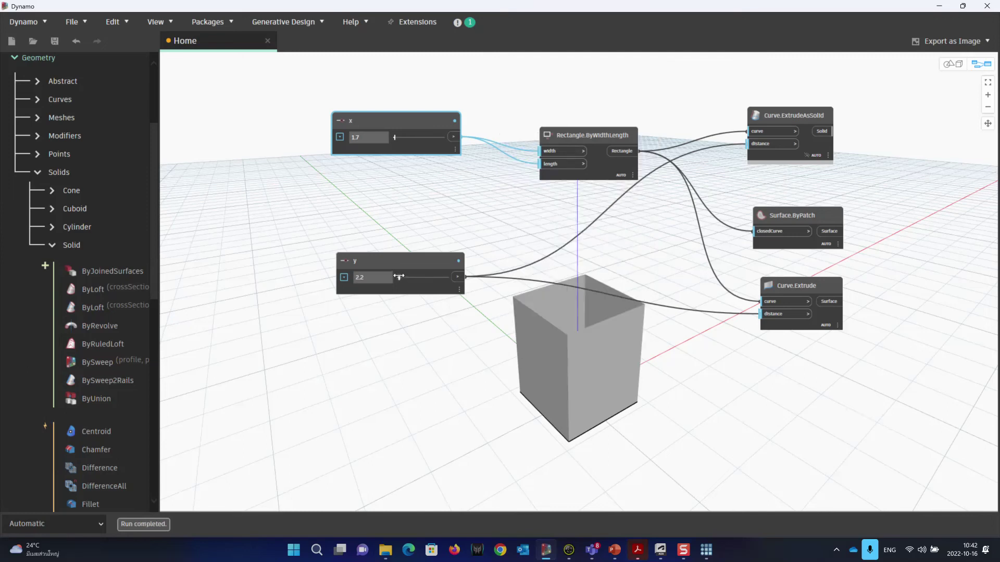
Stack the x and y sliders together away from the other nodes and move Rectangle.ByWidthLength nearer the three geometry nodes
left_click_drag(414, 123, 416, 161)
left_click_drag(593, 139, 656, 183)
left_click_drag(403, 168, 349, 153)
left_click_drag(409, 259, 350, 197)
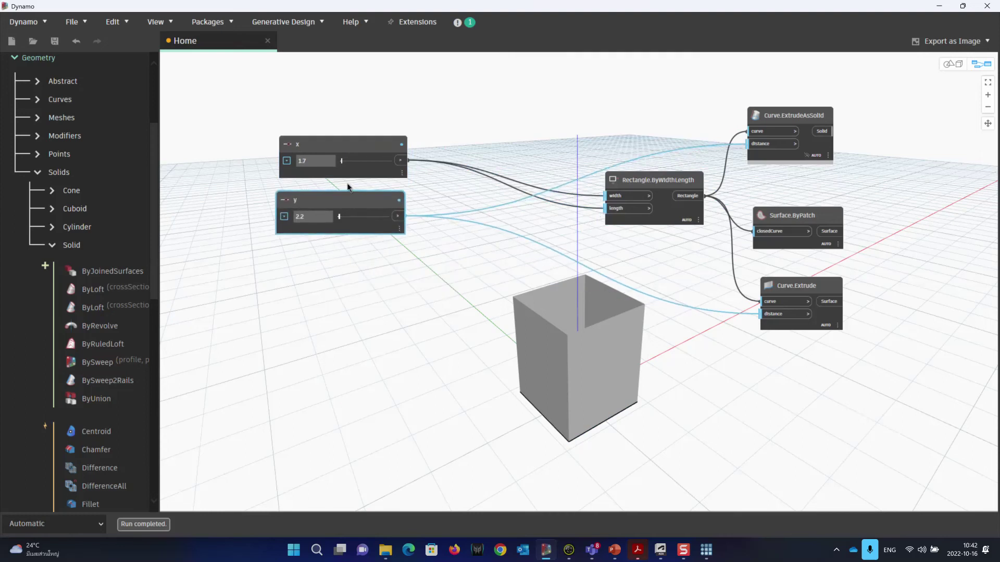
Mark the x and y slider nodes as graph inputs with the Is Input option
right_click(345, 149)
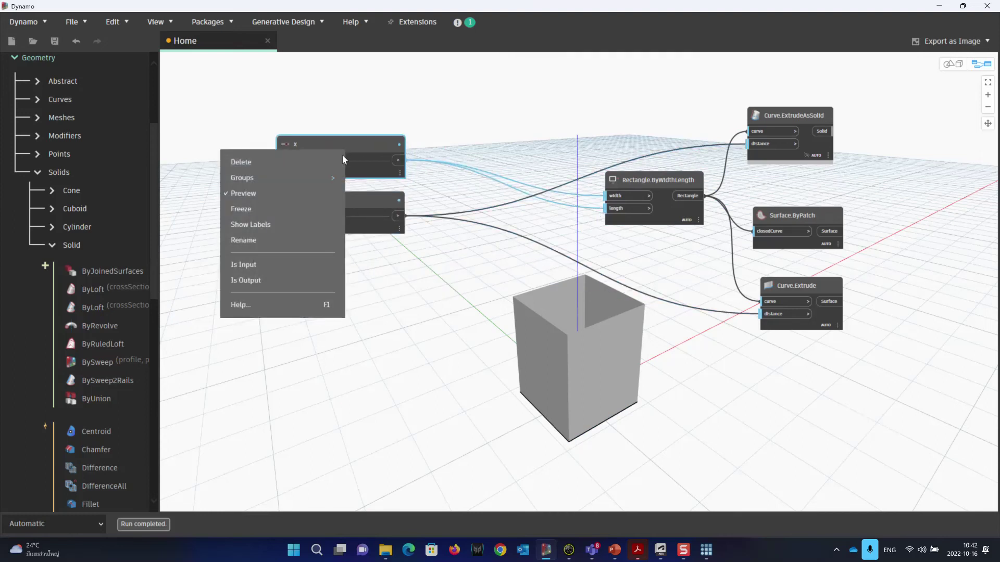
left_click(310, 265)
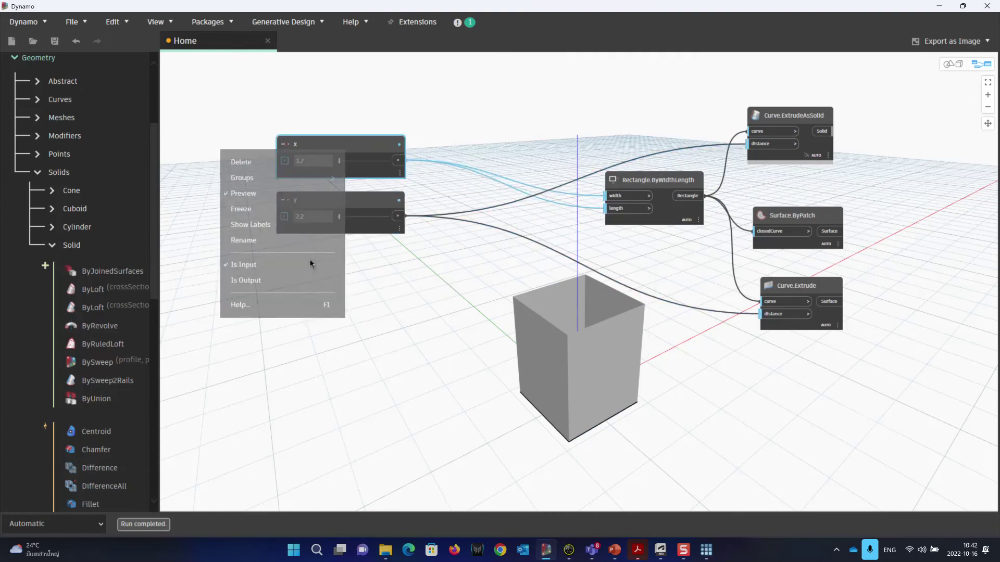
right_click(357, 198)
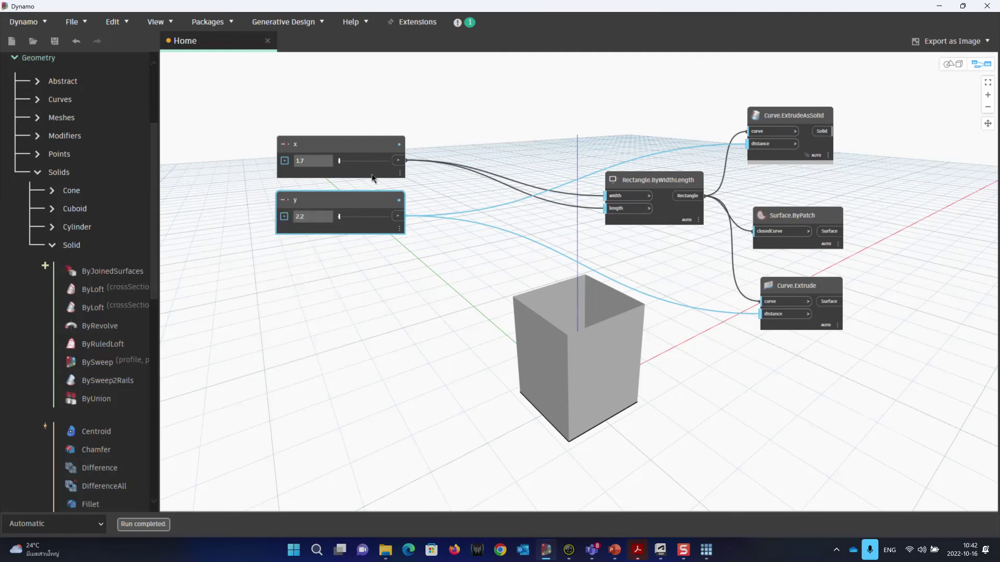
Create a group containing the x and y slider nodes
left_click(336, 144)
left_click(354, 204, "shift")
right_click(353, 202)
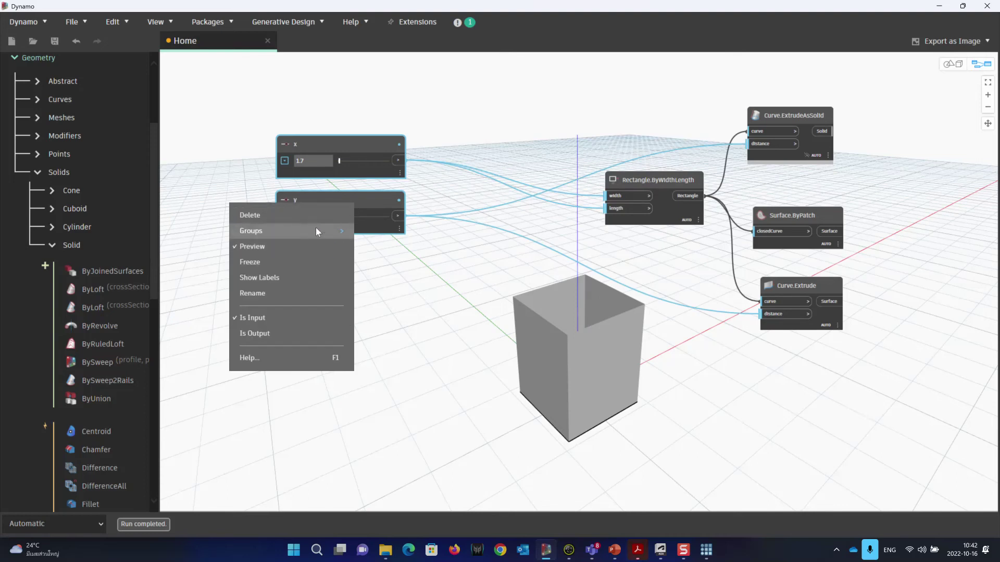
mouse_move(315, 231)
left_click(189, 227)
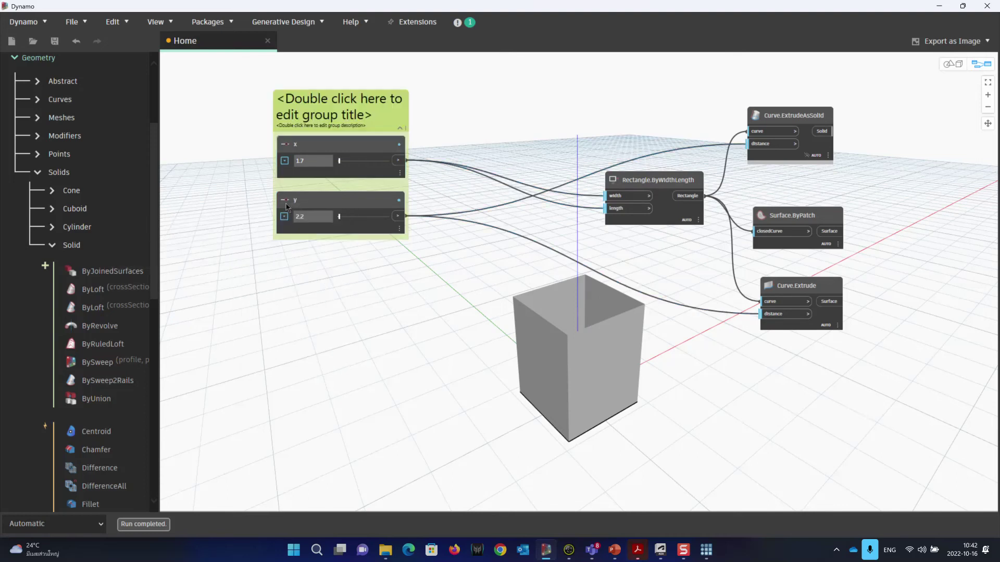
Title the group around the x and y sliders "Is_Input"
double_click(352, 116)
key("BackSpace")
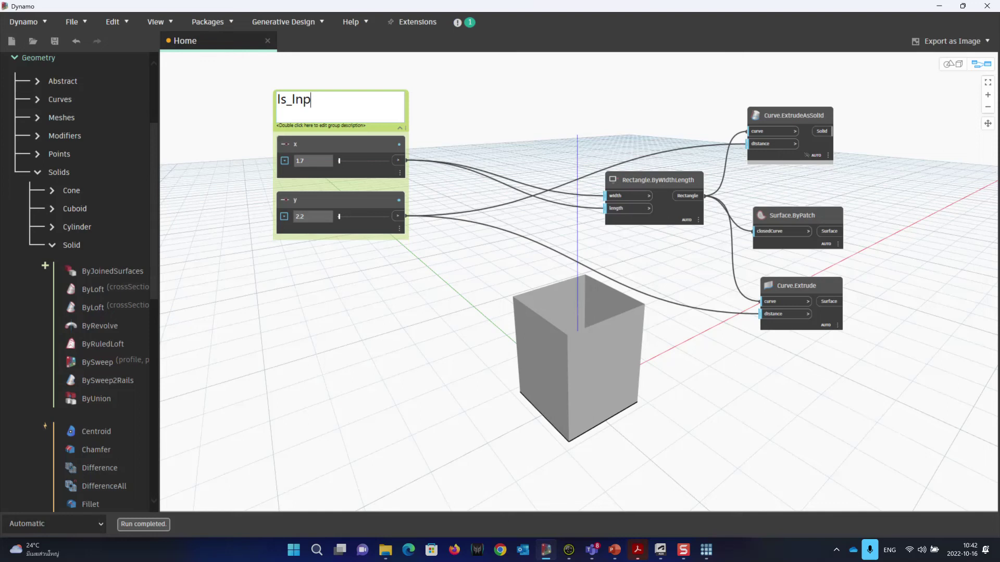
key("Return")
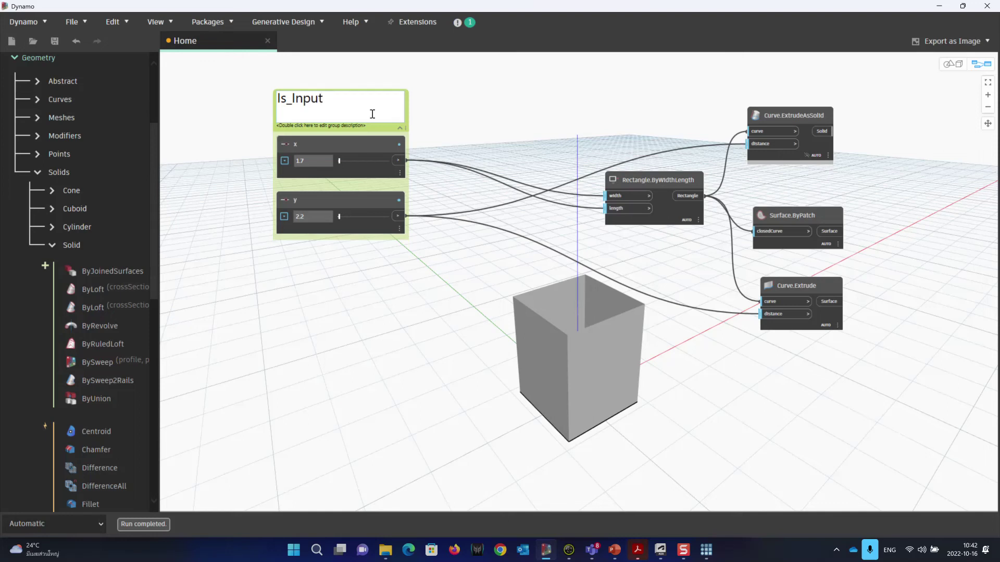
double_click(372, 114)
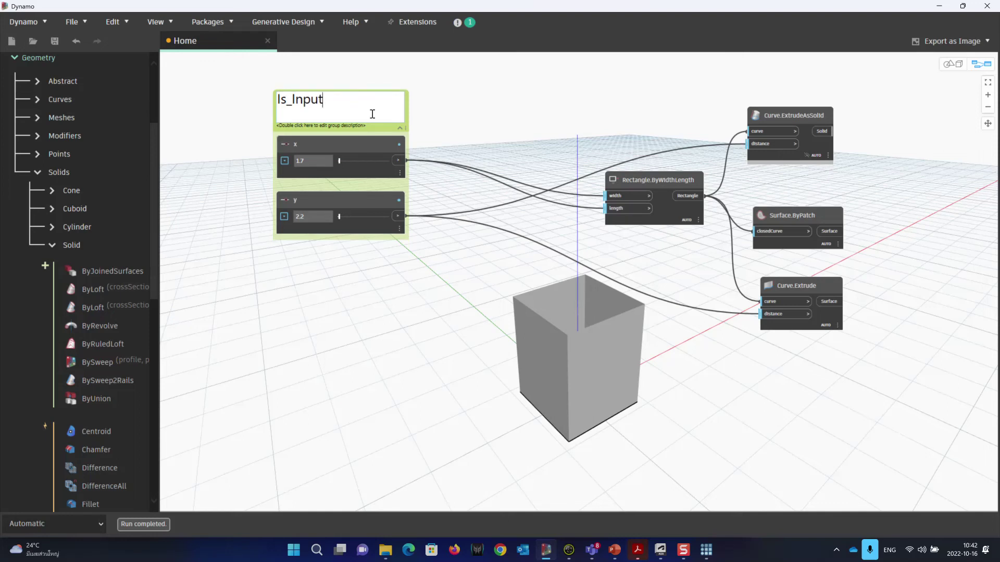
left_click(476, 119)
Shift the Is_Input group, Rectangle.ByWidthLength and the three geometry nodes leftward, with Curve.Extrude aligned beneath Surface.ByPatch
left_click_drag(378, 121, 324, 182)
left_click_drag(655, 180, 591, 205)
left_click_drag(806, 115, 742, 86)
left_click_drag(799, 218, 730, 183)
left_click_drag(809, 284, 728, 246)
left_click_drag(596, 214, 587, 178)
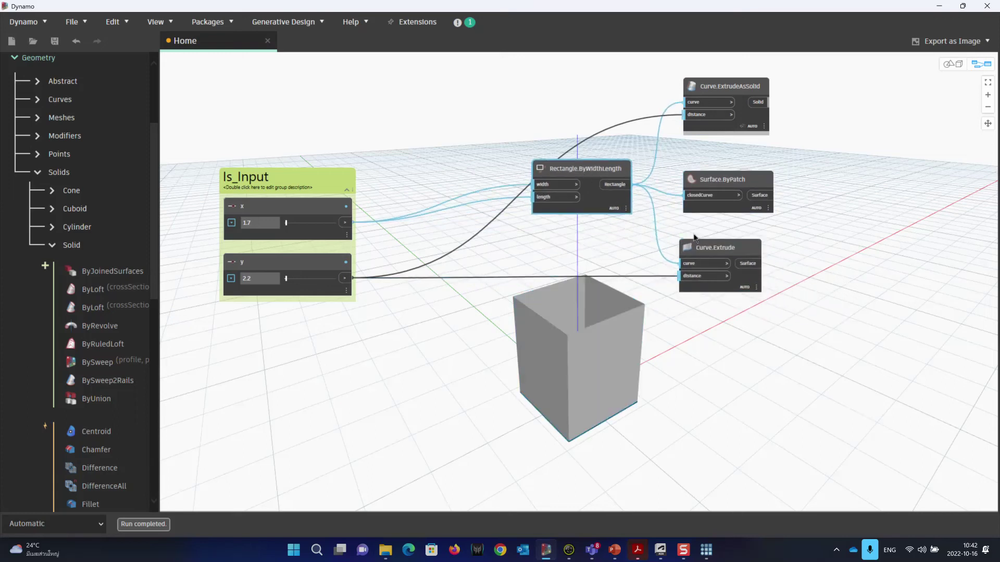
left_click_drag(714, 248, 719, 240)
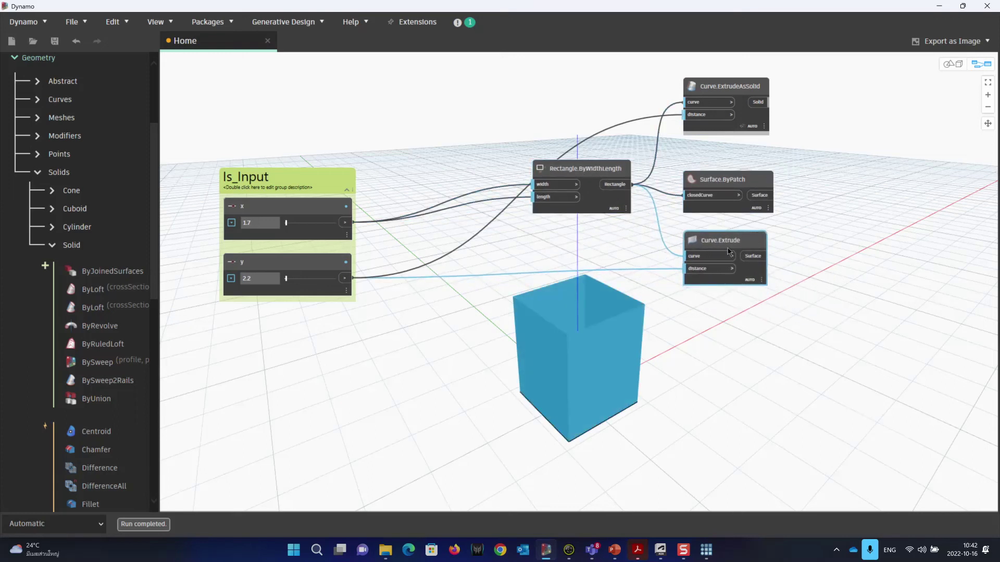
left_click(744, 183)
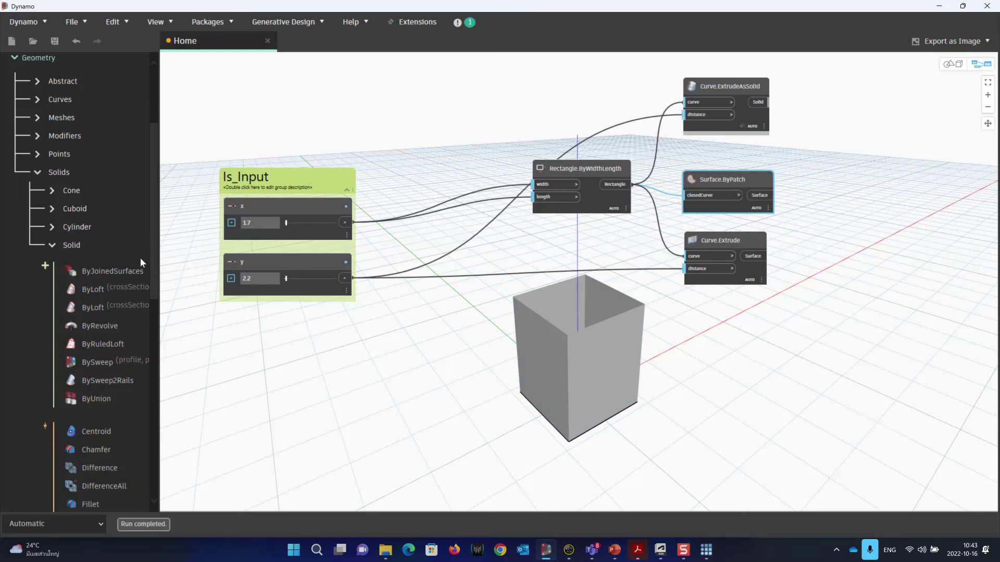
Add a Surface.Area node from the Surface category of the library and place it to the right of Surface.ByPatch
left_click(52, 245)
scroll(39, 142, "up", 1)
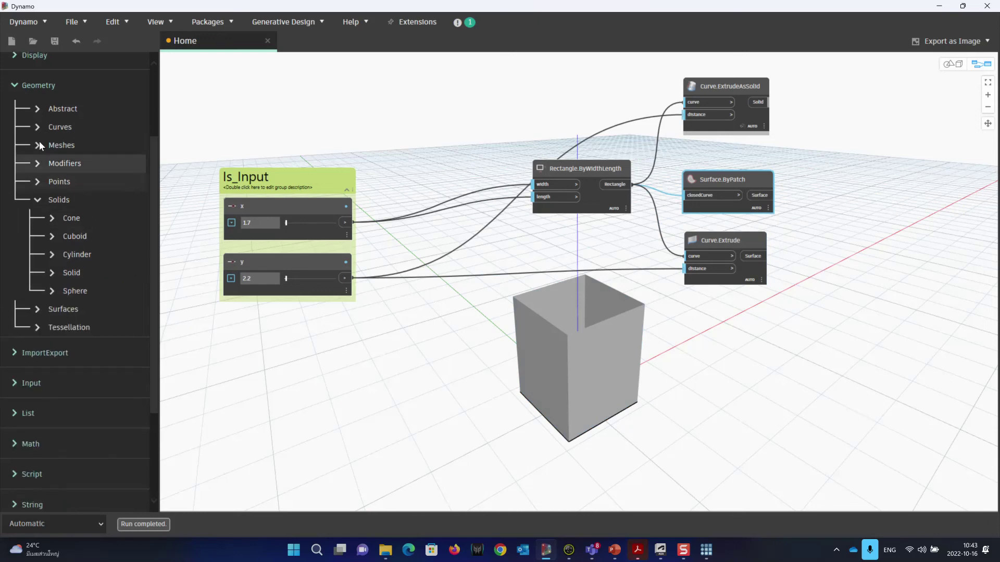
scroll(39, 142, "up", 4)
left_click(36, 310)
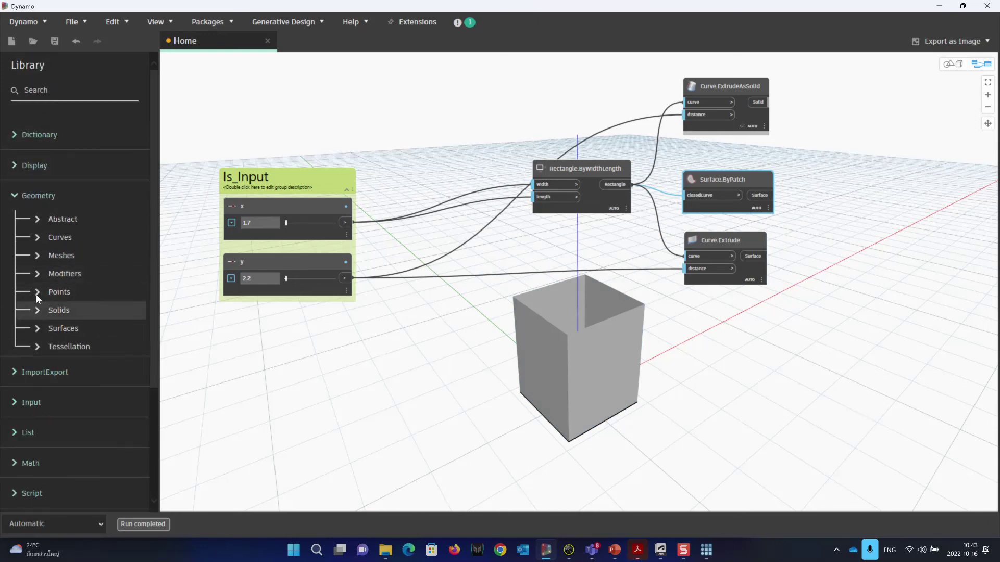
left_click(32, 330)
scroll(39, 334, "down", 5)
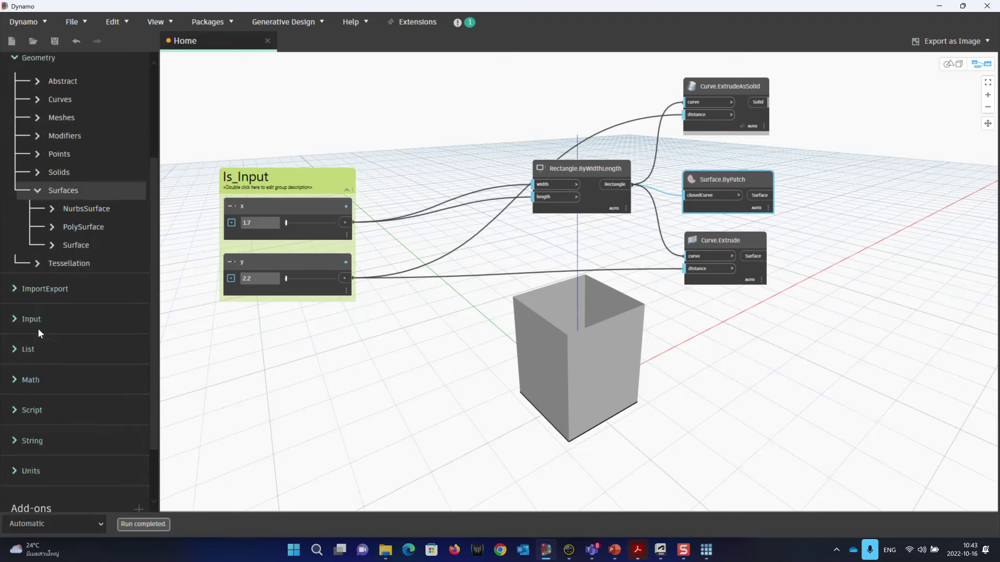
left_click(53, 243)
scroll(63, 276, "down", 5)
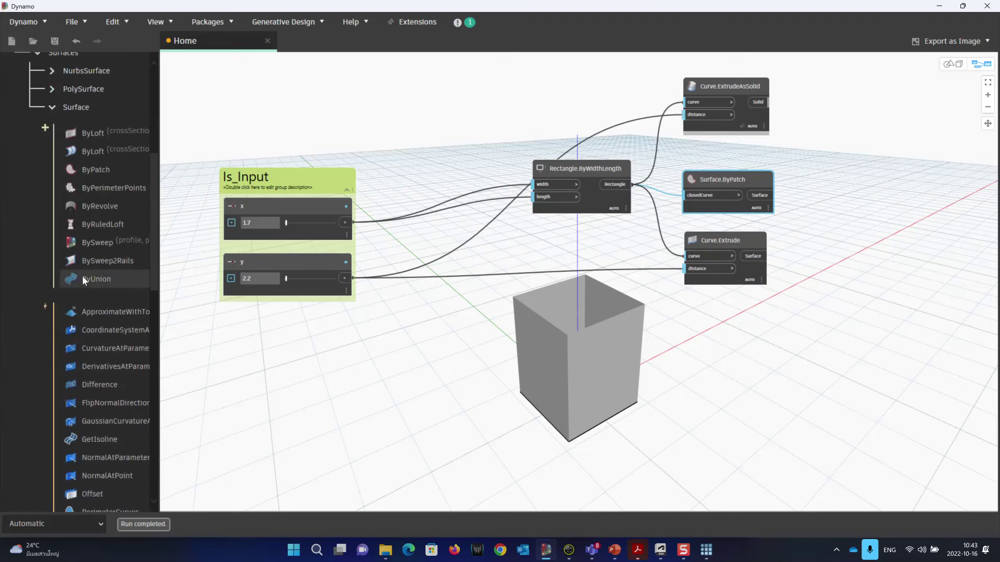
scroll(86, 246, "down", 10)
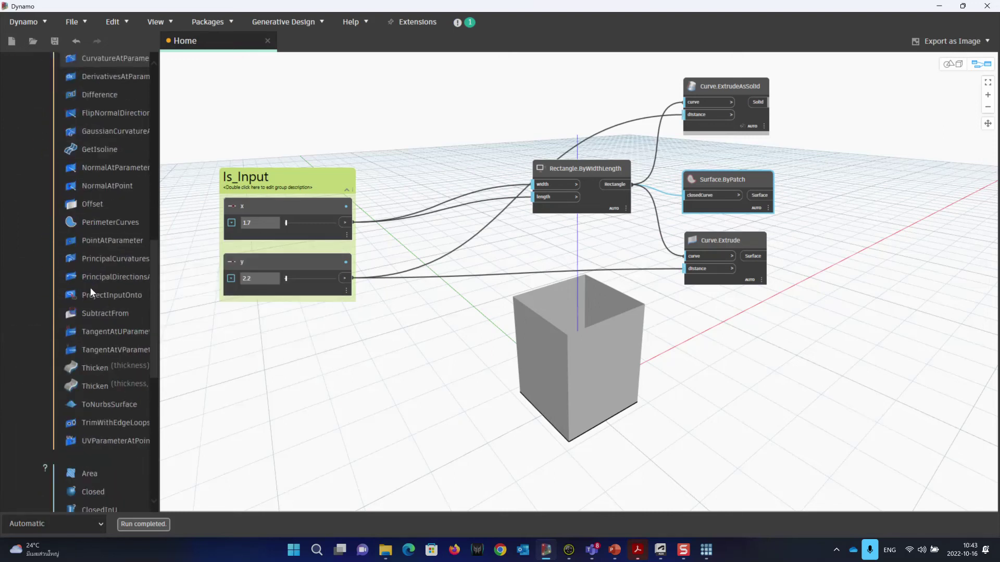
scroll(89, 287, "down", 9)
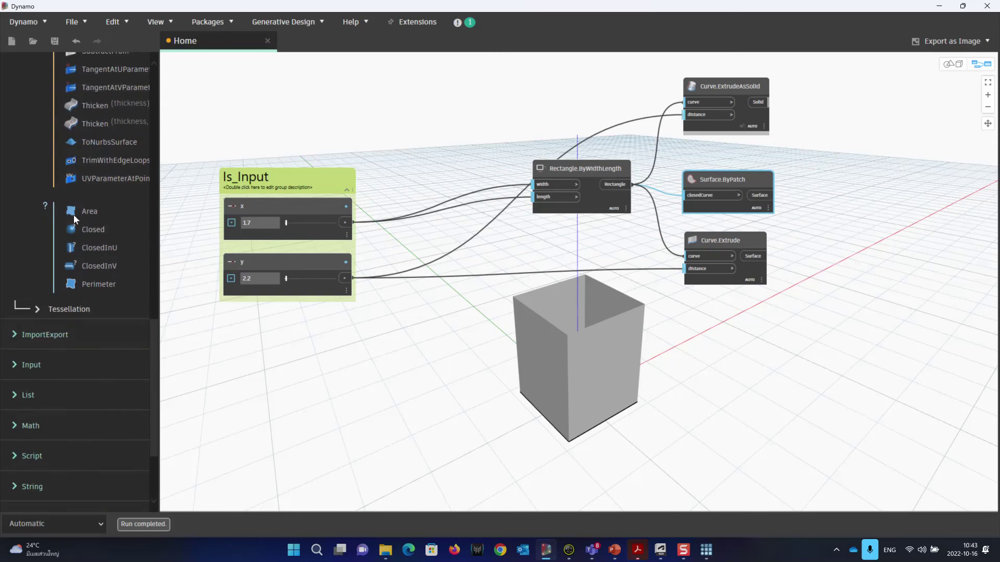
mouse_move(90, 215)
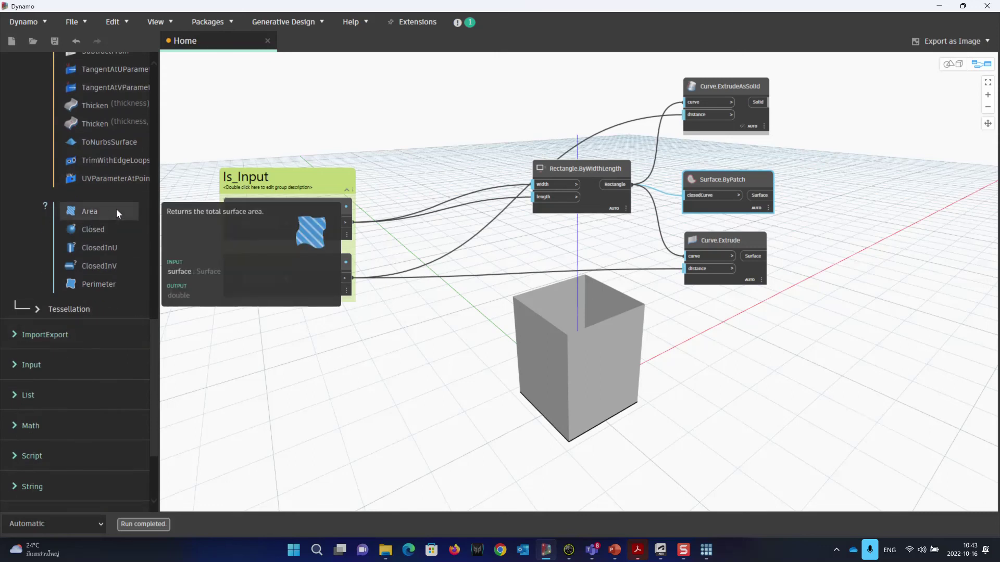
left_click(87, 213)
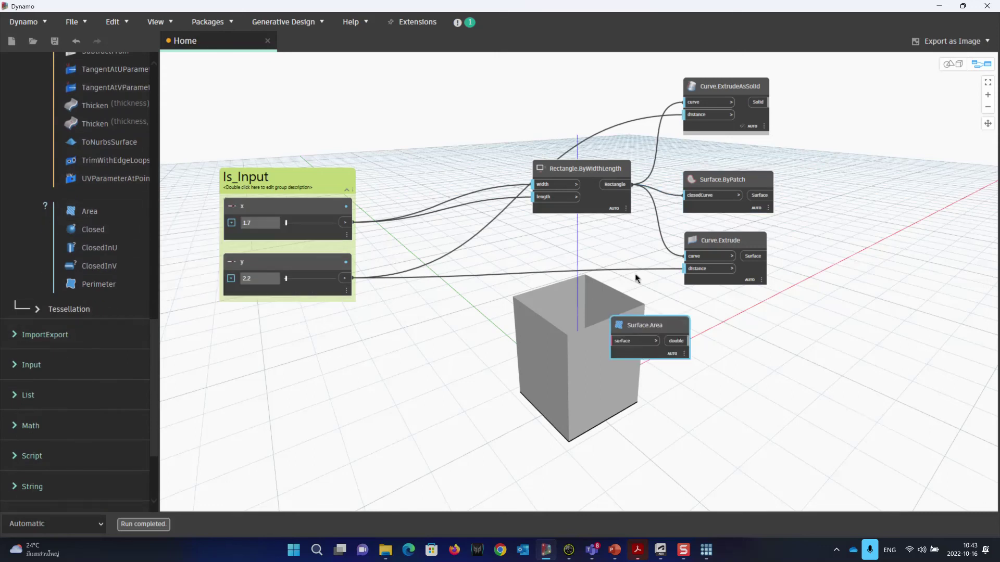
left_click_drag(662, 334, 896, 185)
Rename the Surface.Area node as "Bottom Area"
scroll(844, 214, "up", 3)
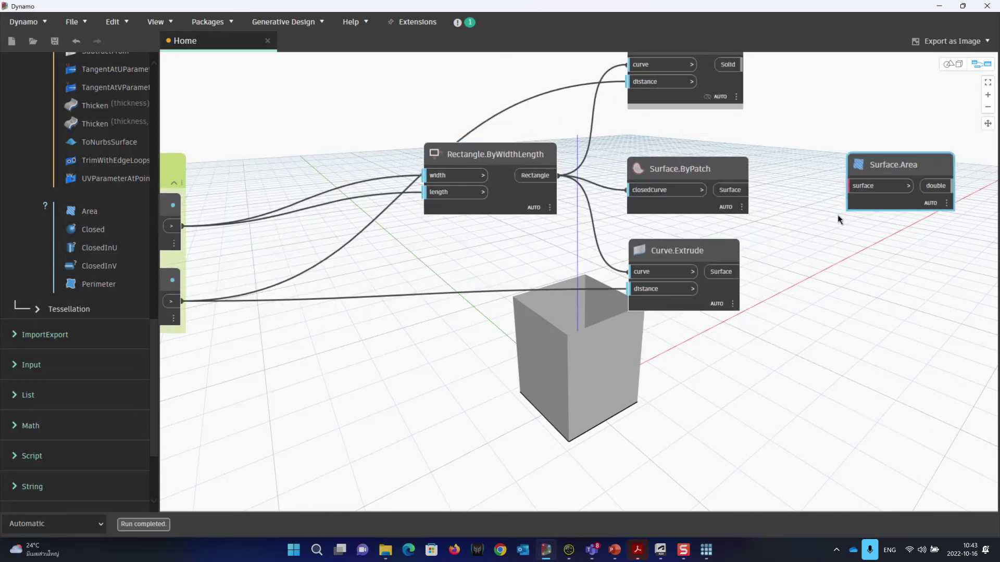
middle_click_drag(795, 229, 718, 211)
scroll(739, 171, "up", 1)
scroll(757, 137, "down", 1)
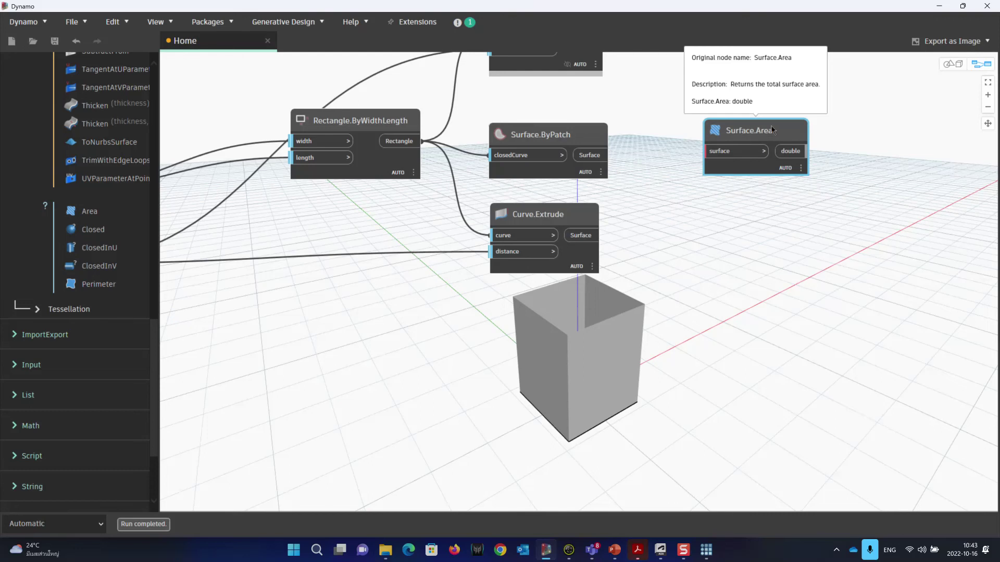
double_click(748, 131)
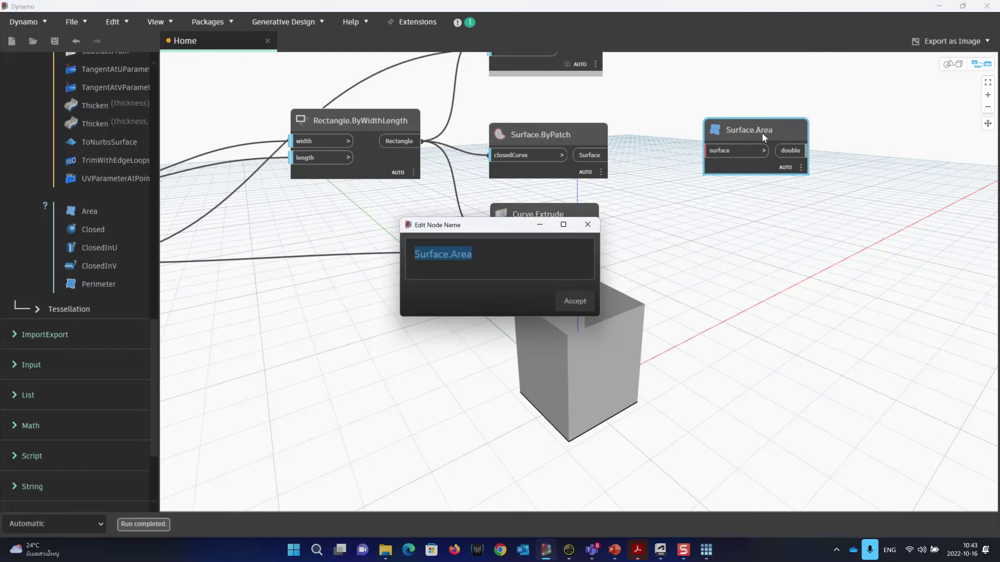
type("B")
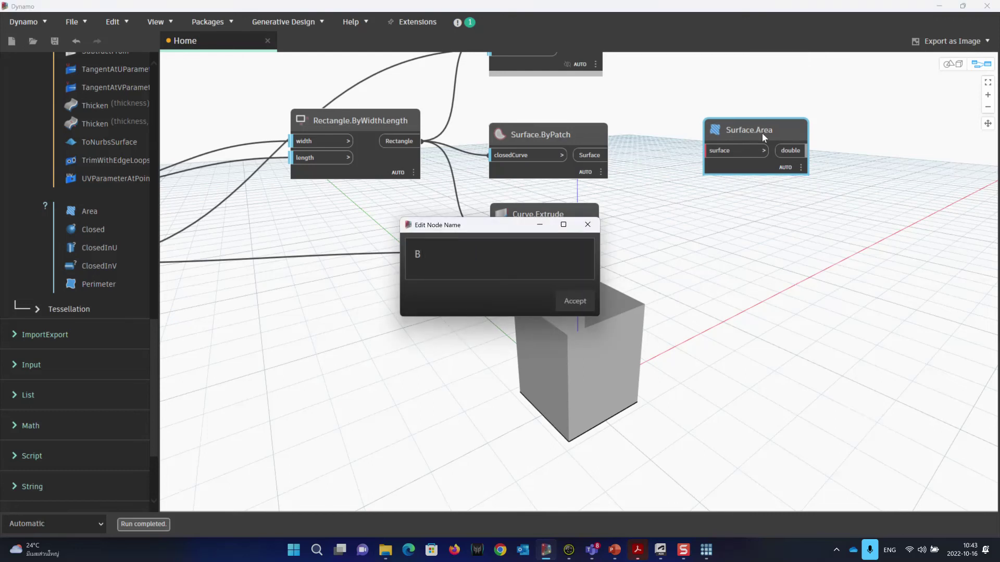
type("ottom Area")
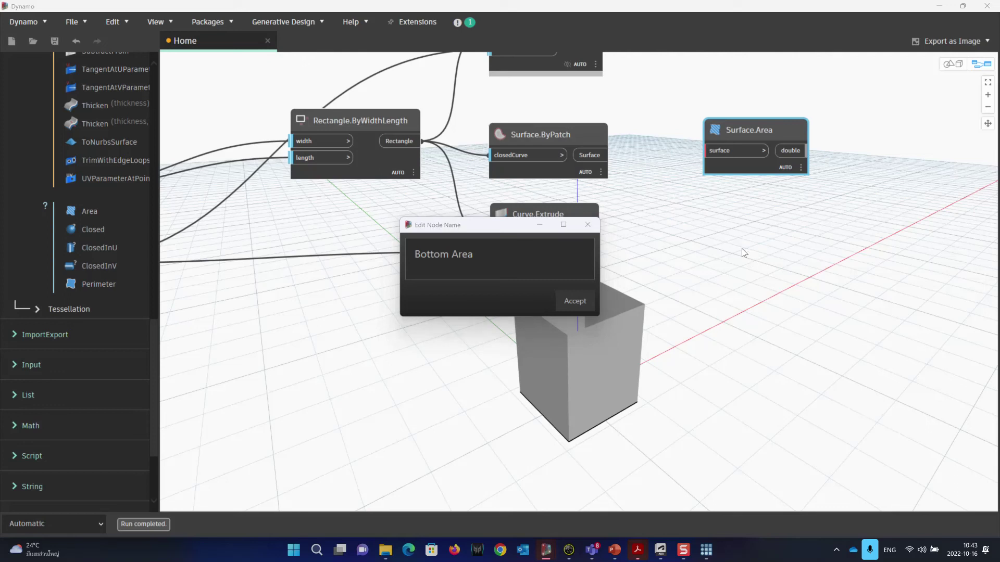
left_click(565, 301)
left_click_drag(752, 137, 754, 138)
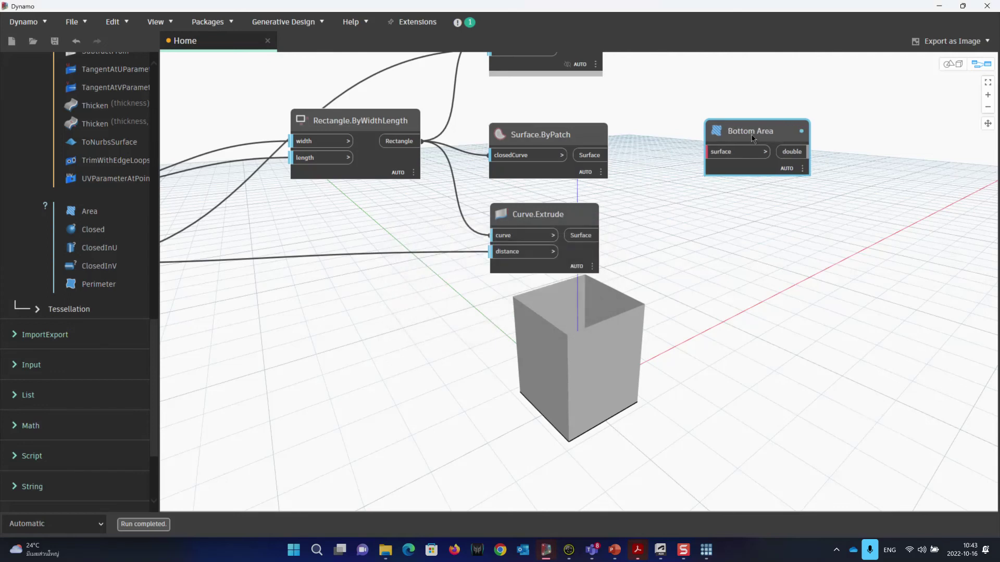
Add a second Surface.Area node below Bottom Area and rename it "Side Area"
left_click(111, 209)
left_click_drag(613, 284, 764, 239)
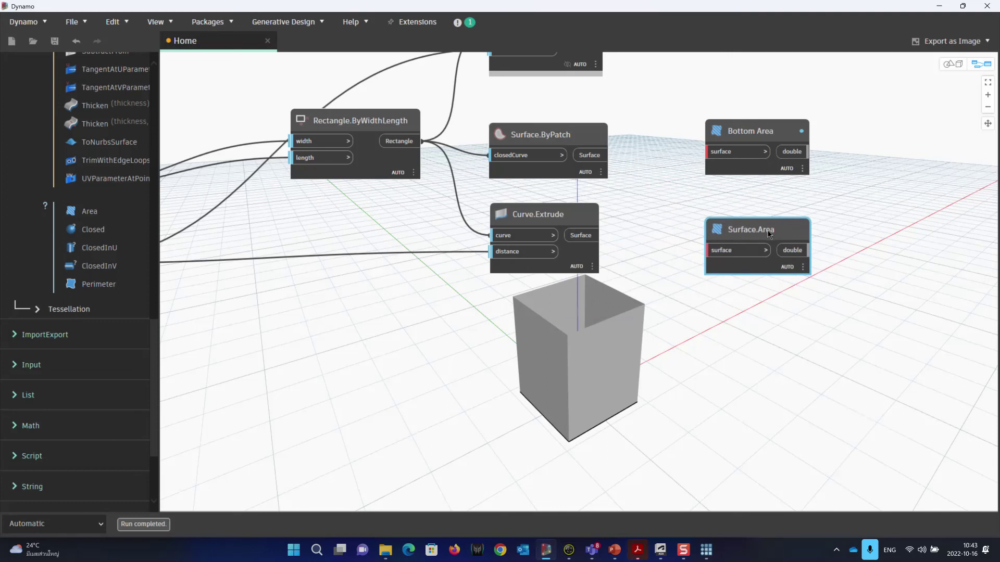
double_click(751, 234)
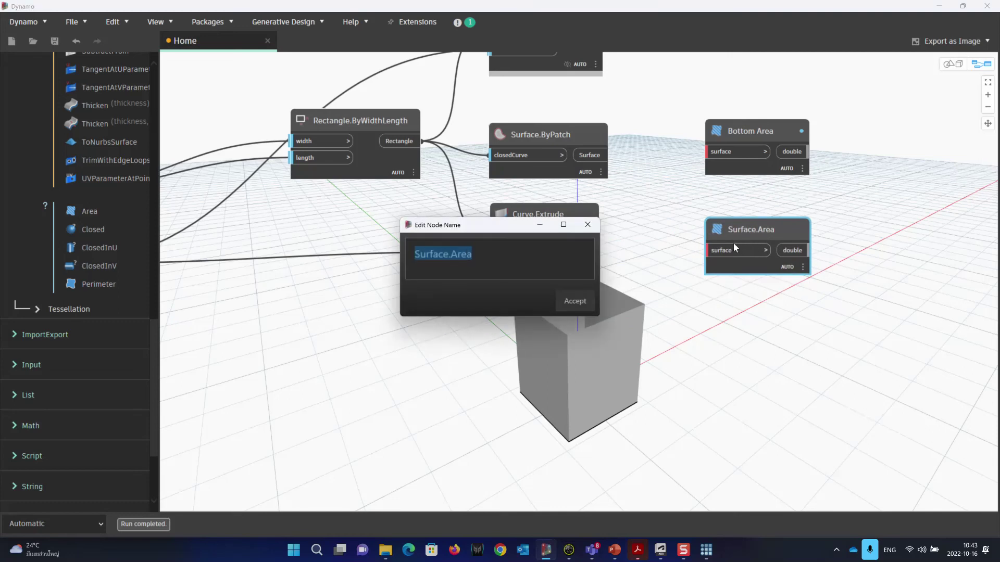
type("Side Area")
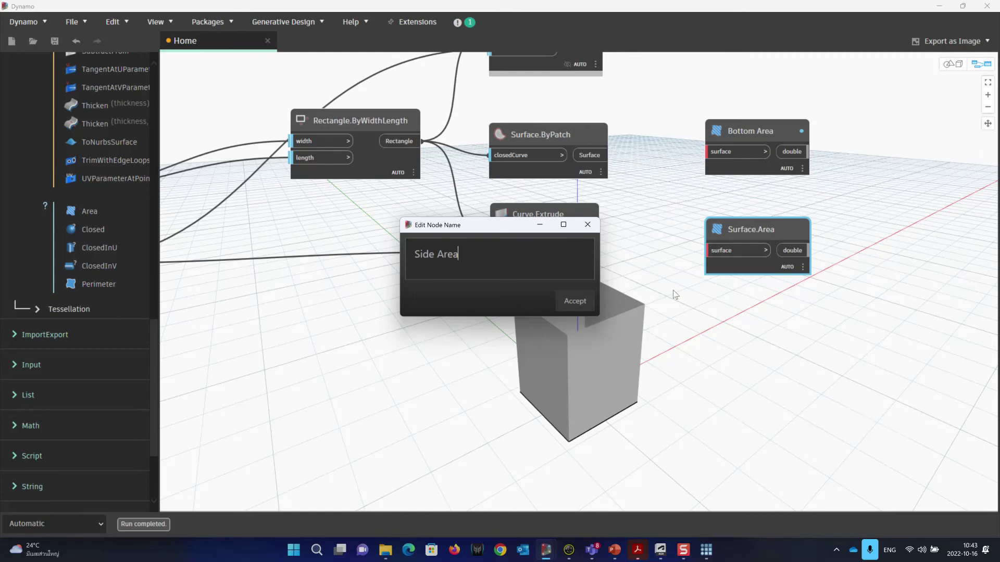
left_click(575, 302)
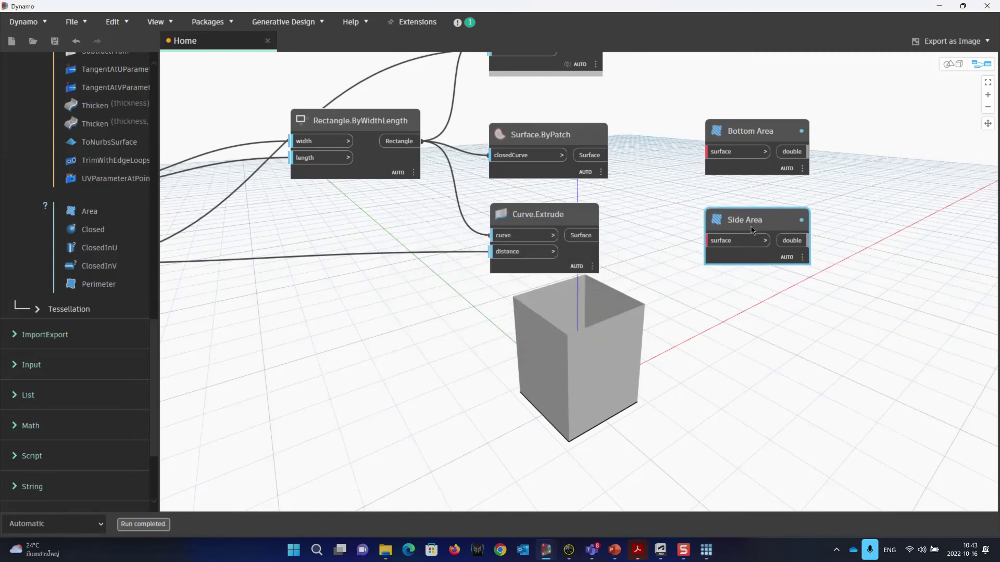
Examine which faces Curve.Extrude and Surface.ByPatch produce by highlighting each node's geometry in the 3D preview
scroll(696, 233, "up", 3)
left_click(549, 209)
left_click_drag(550, 210, 543, 191)
left_click(512, 102)
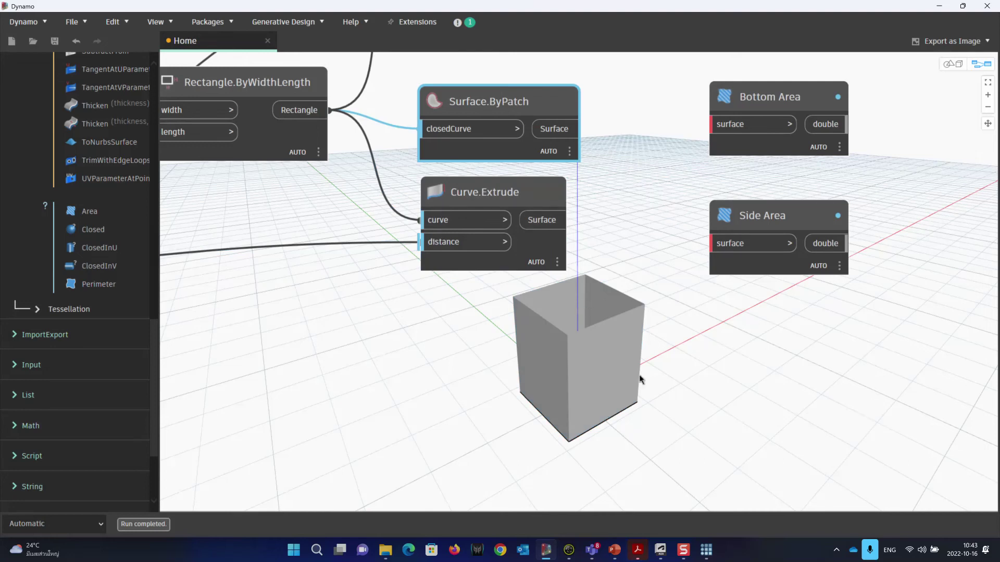
key("ctrl+b")
mouse_move(640, 384)
right_mouse_down()
mouse_move(650, 422)
mouse_move(649, 397)
right_mouse_up()
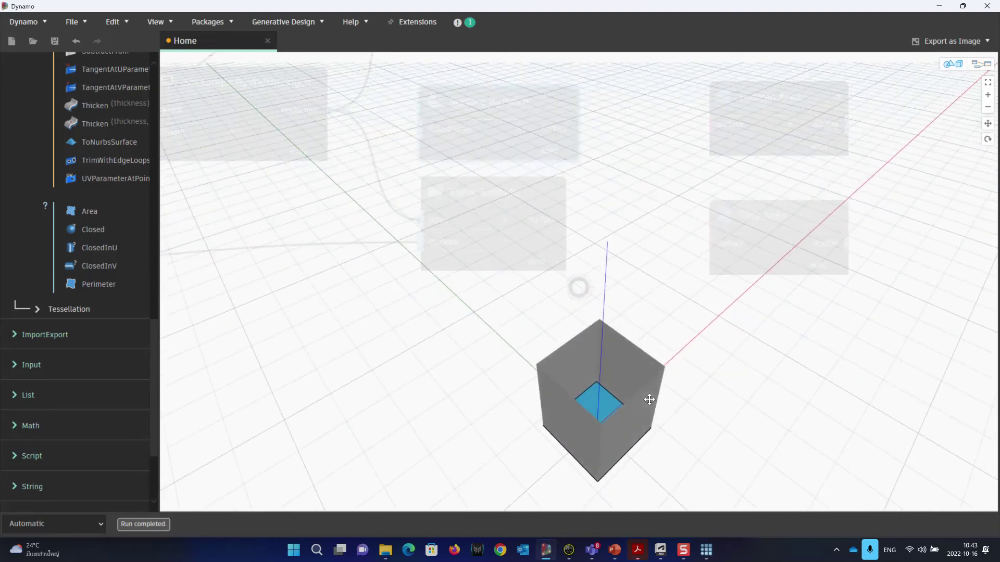
key("ctrl+b")
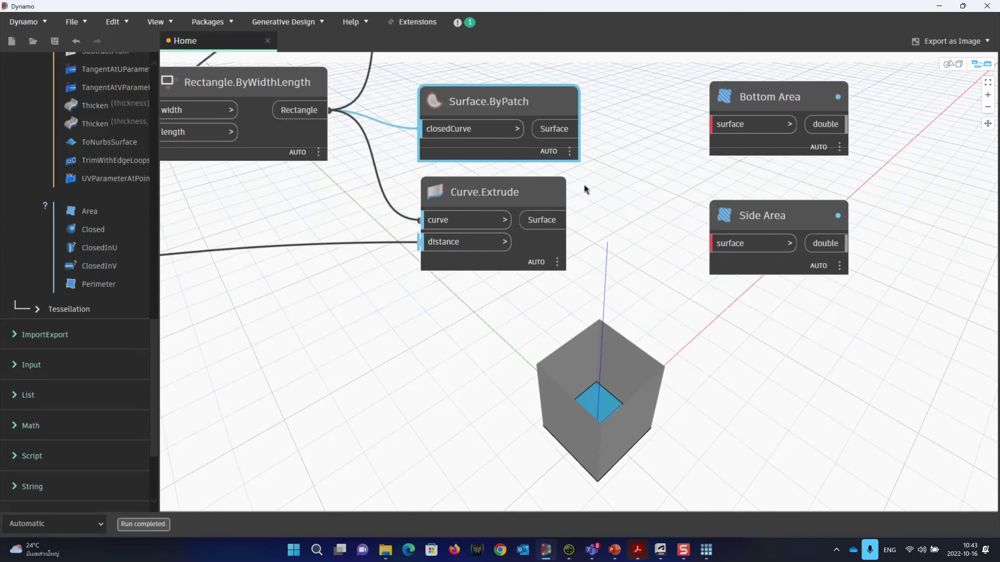
Connect the Surface output of Surface.ByPatch to Bottom Area and that of Curve.Extrude to Side Area
left_click(554, 129)
left_click(717, 130)
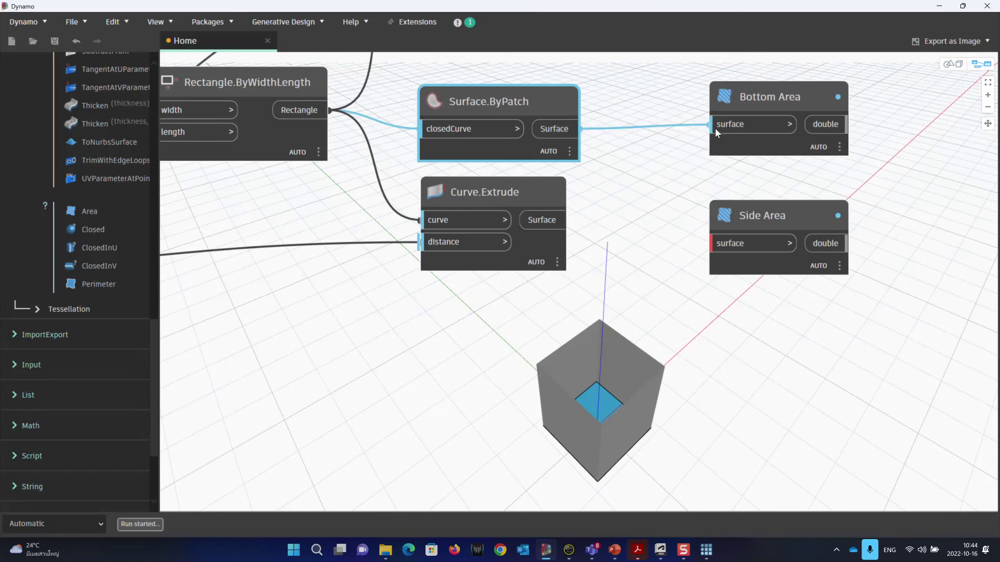
left_click(541, 220)
left_click(713, 244)
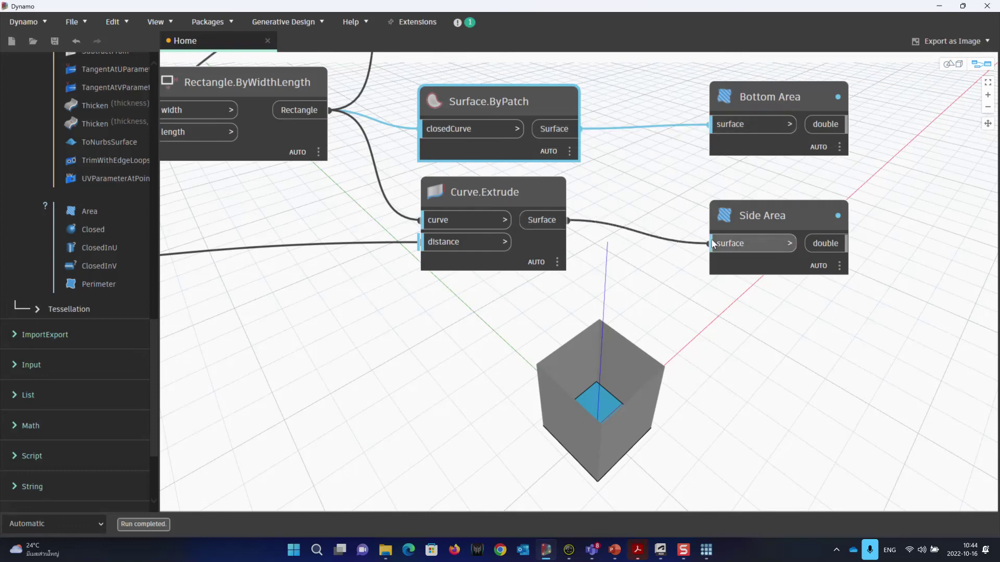
Move Side Area and Bottom Area slightly up and pin the output value previews of both nodes
left_click_drag(760, 216, 763, 206)
mouse_move(786, 100)
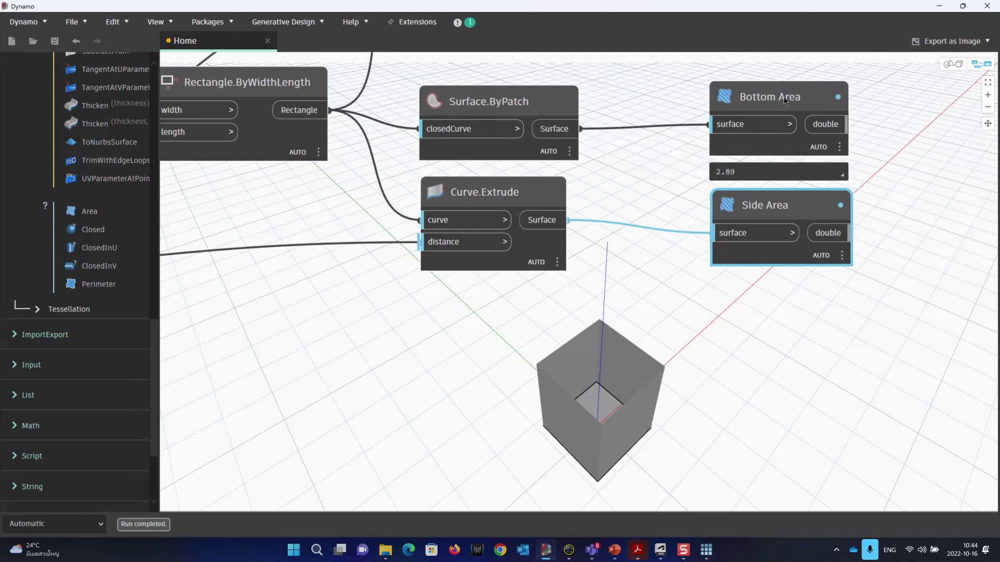
left_click_drag(786, 100, 783, 95)
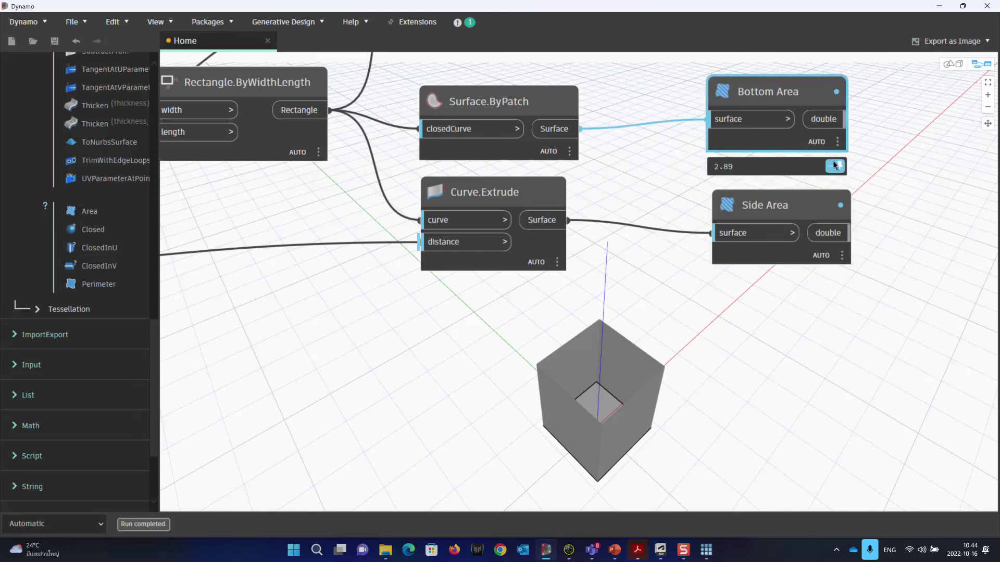
left_click(835, 166)
mouse_move(839, 255)
left_click(838, 281)
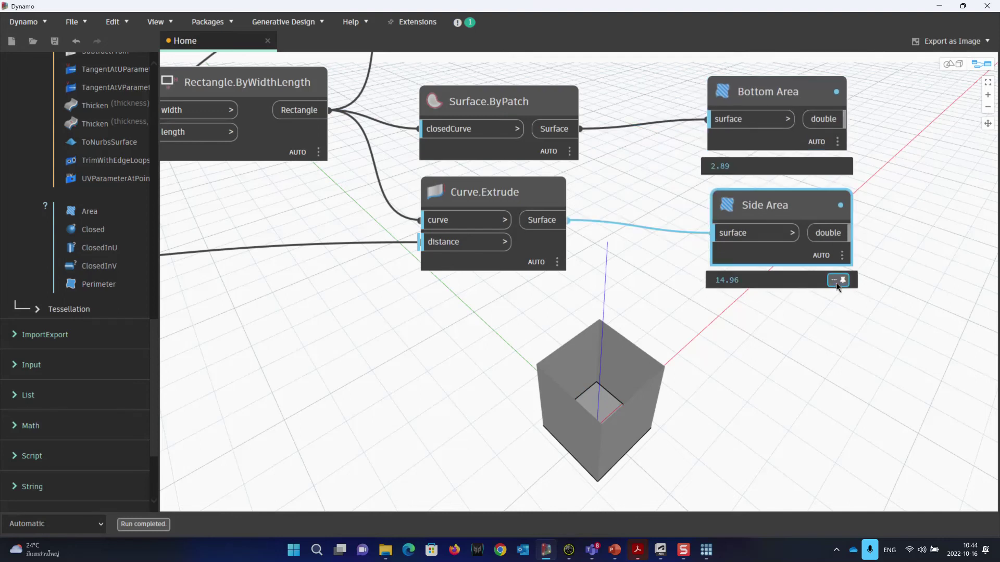
Move the Is_Input group closer to the Rectangle.ByWidthLength node
scroll(819, 326, "down", 3)
scroll(696, 334, "down", 2)
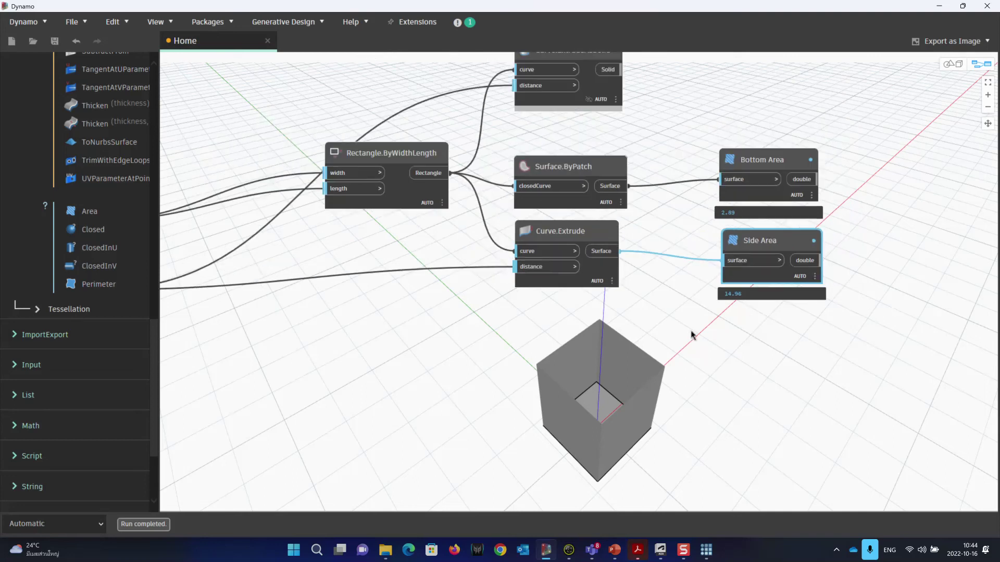
scroll(655, 307, "down", 2)
scroll(657, 305, "up", 1)
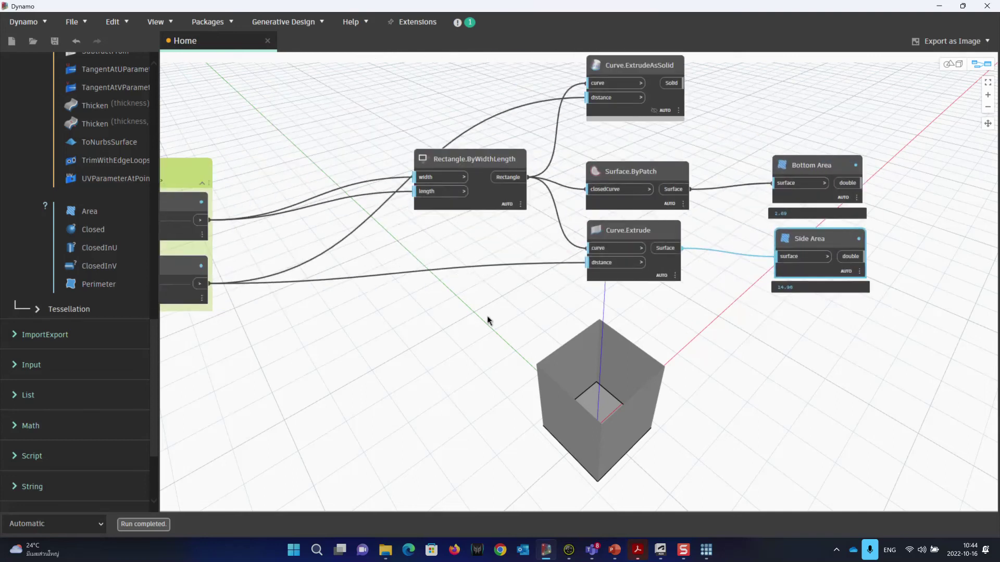
middle_click_drag(421, 327, 518, 306)
left_click_drag(230, 149, 371, 130)
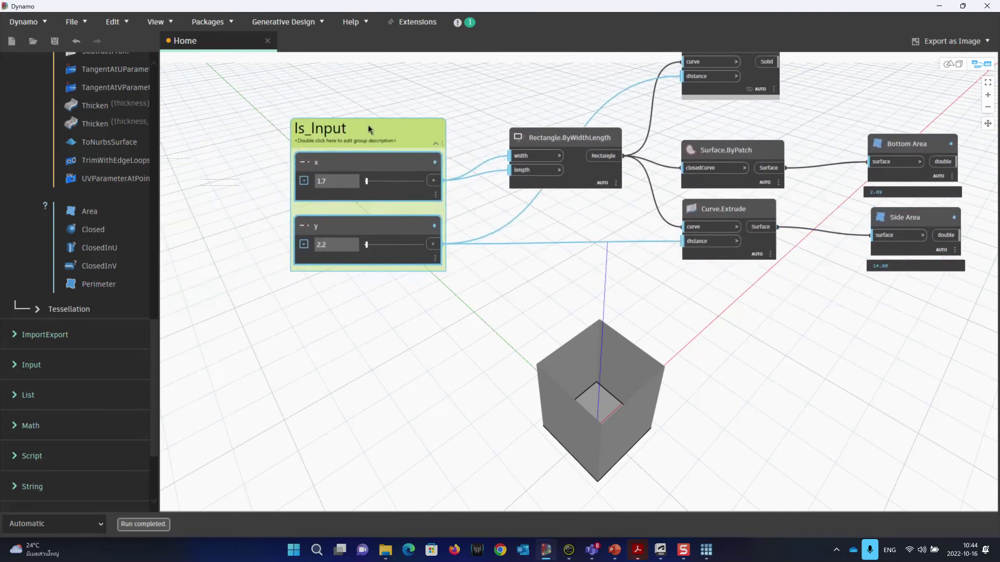
Adjust the Is_Input sliders to 3.5 for x and 3.4 for y
left_click_drag(366, 181, 367, 181)
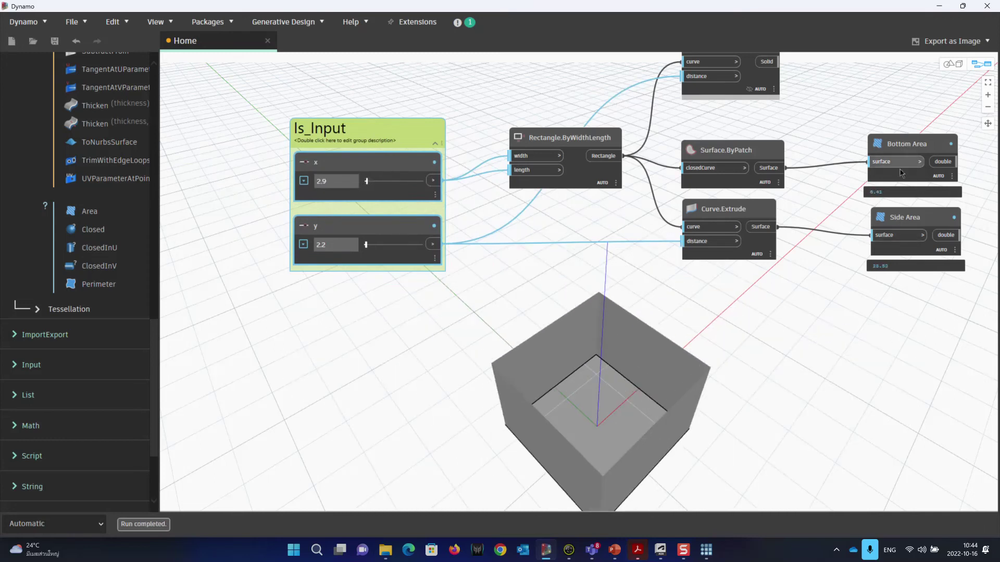
left_click_drag(366, 245, 367, 245)
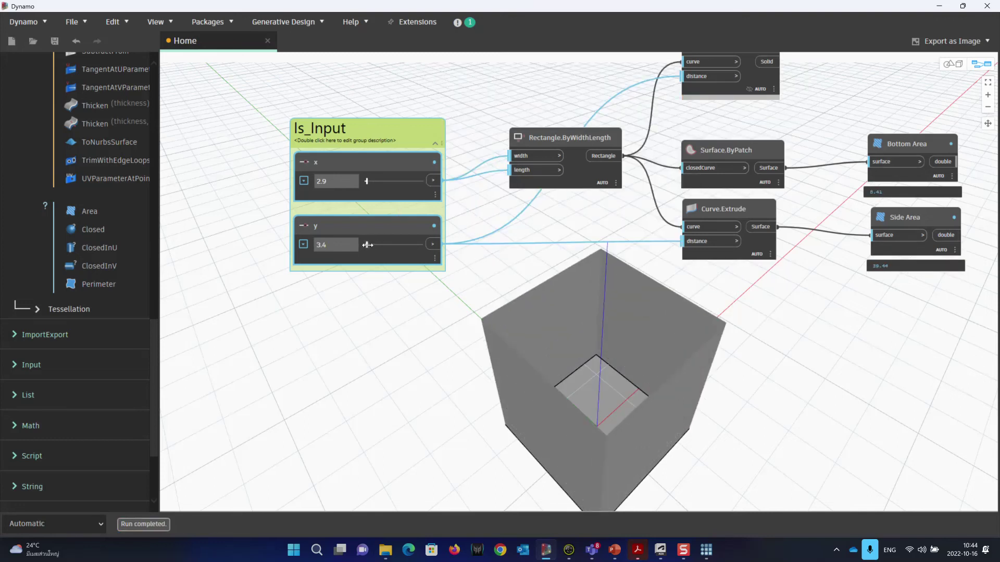
left_click_drag(367, 181, 368, 184)
Move Bottom Area and Side Area farther from the surface nodes and line them up one above the other
scroll(787, 317, "down", 2)
middle_click_drag(811, 380, 614, 347)
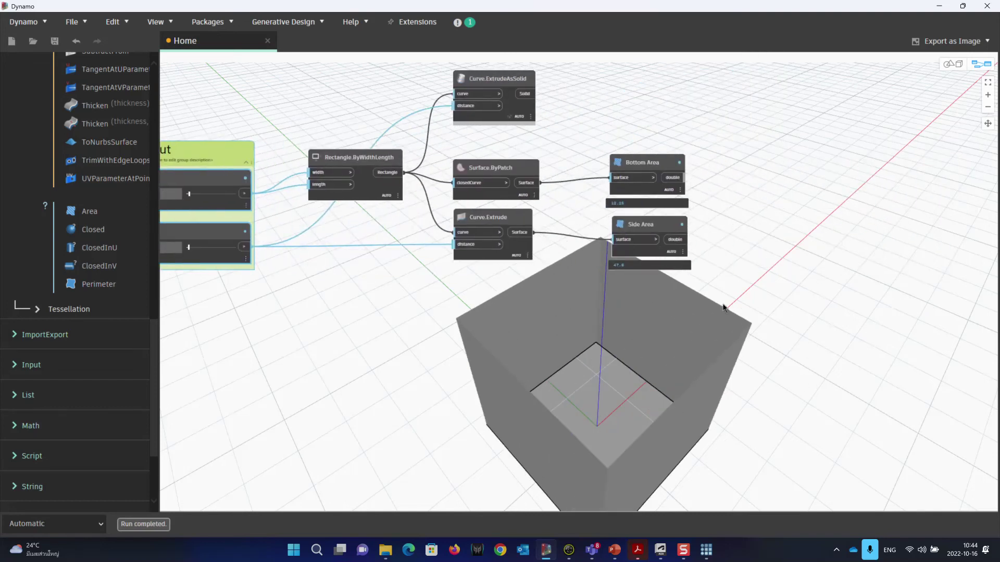
scroll(710, 161, "up", 3)
left_click_drag(620, 163, 674, 145)
left_click_drag(644, 245, 691, 228)
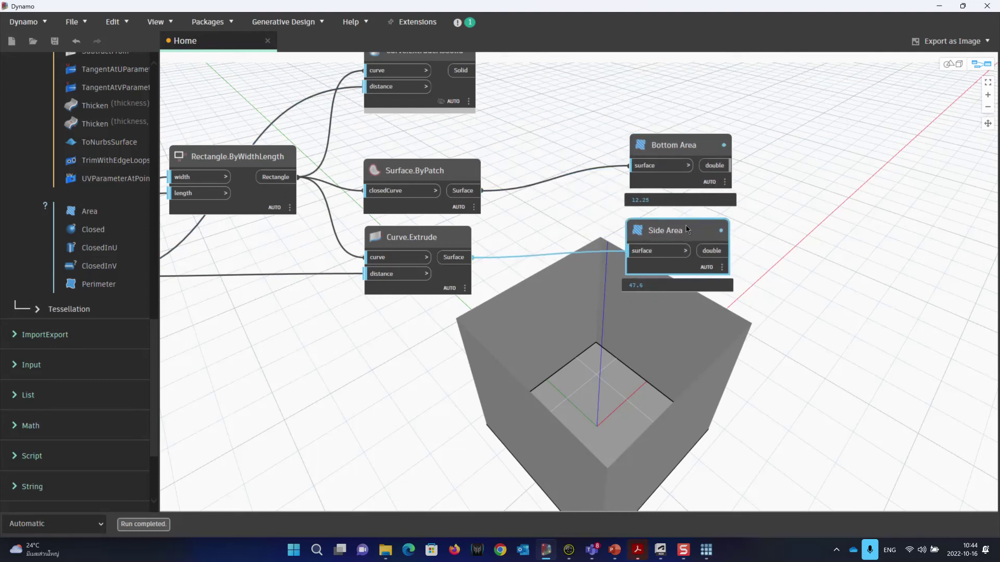
left_click_drag(674, 147, 671, 150)
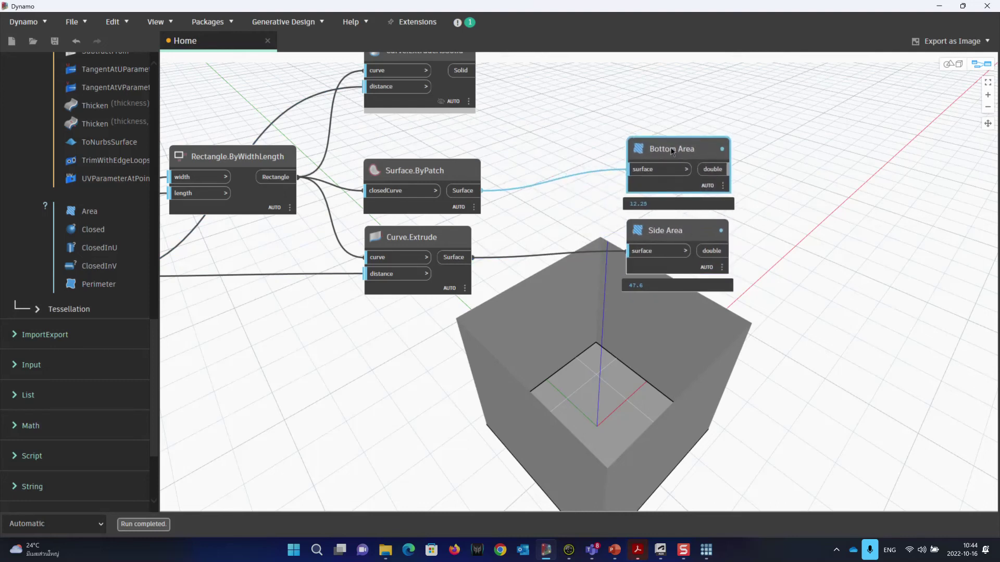
Add a + node beyond the area nodes and connect Bottom Area to its x and Side Area to its y
right_click(818, 210)
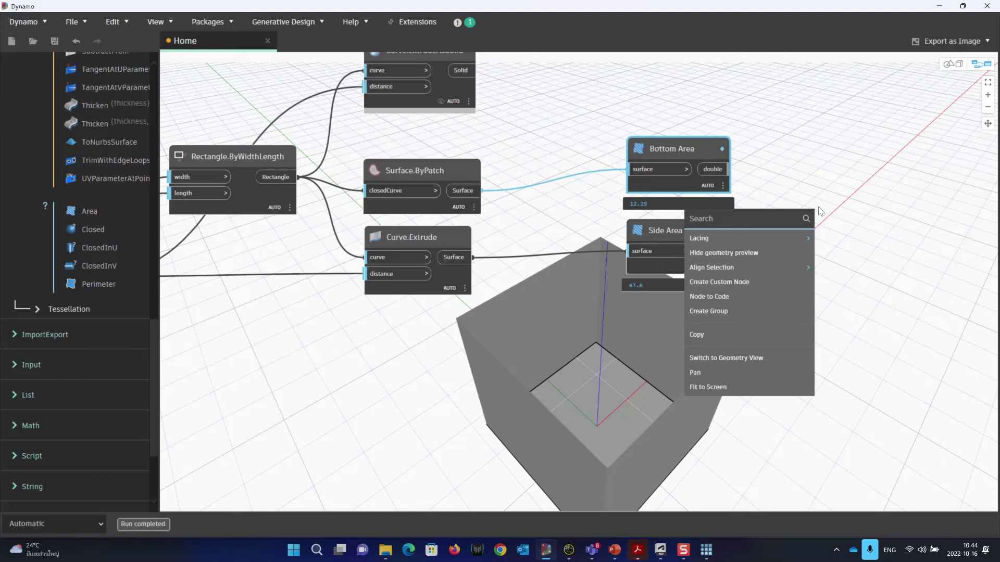
type("+")
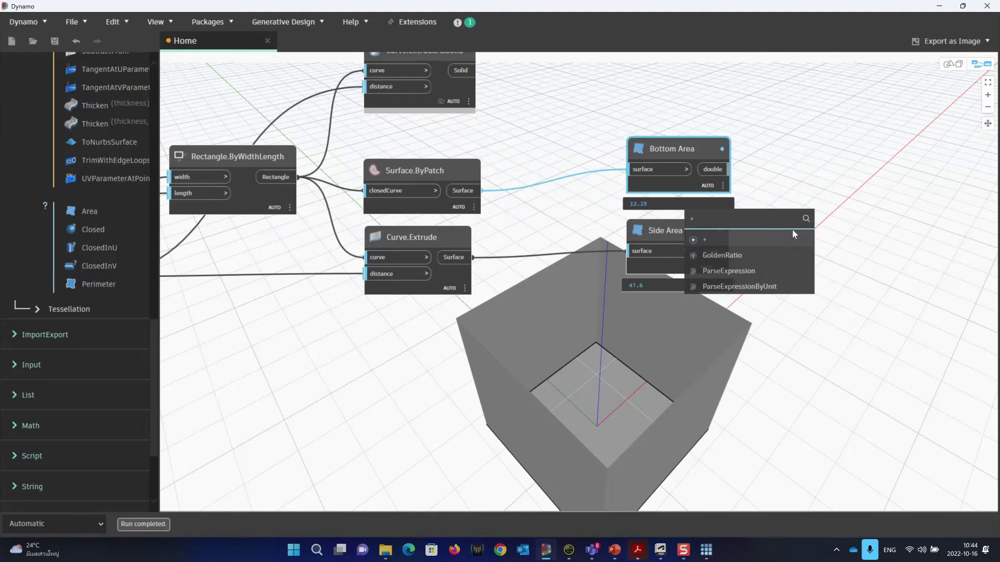
left_click(749, 241)
left_click_drag(775, 260, 843, 188)
left_click_drag(709, 177, 828, 205)
left_click_drag(729, 251, 819, 221)
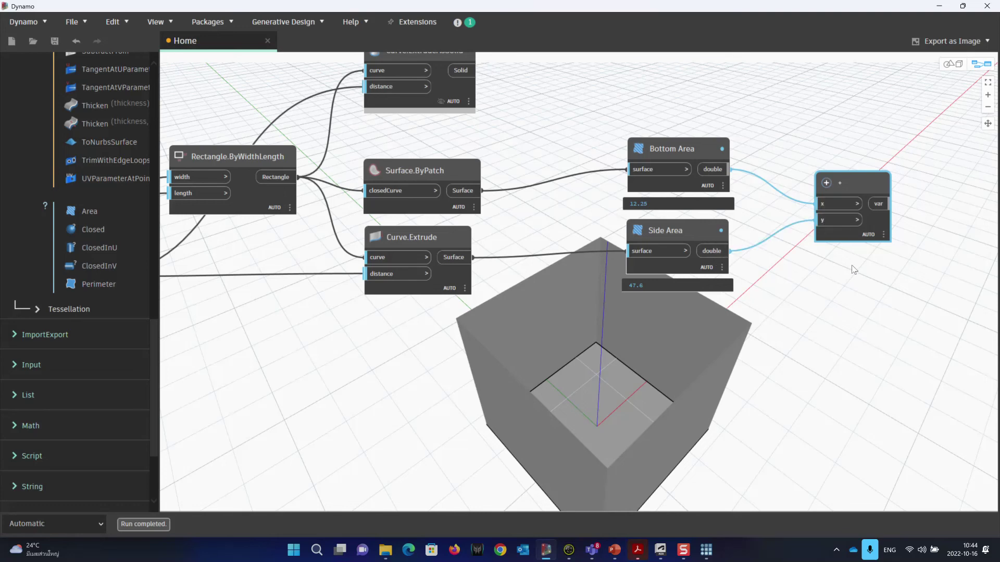
Pin the output value preview of the + node
left_click(884, 235)
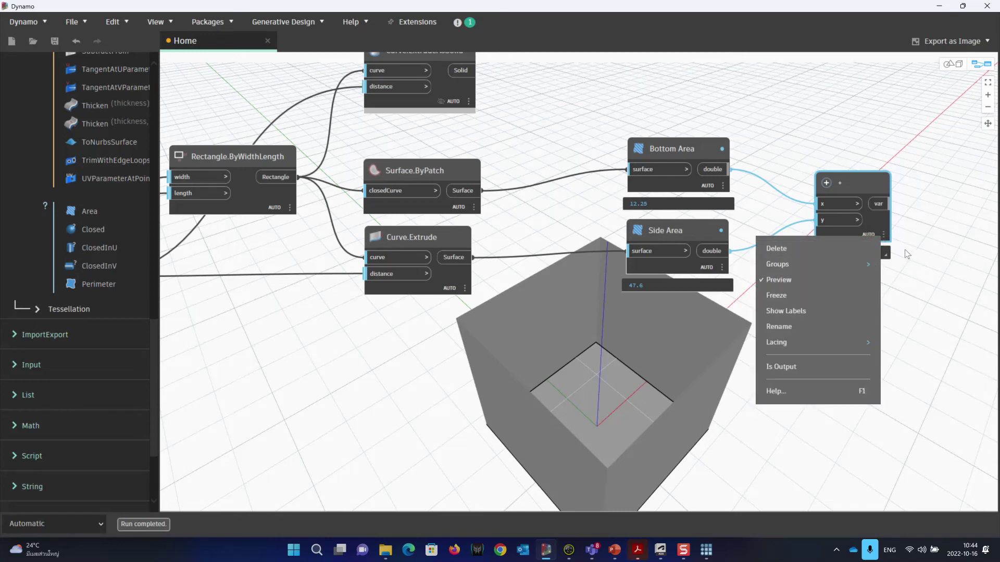
left_click(884, 255)
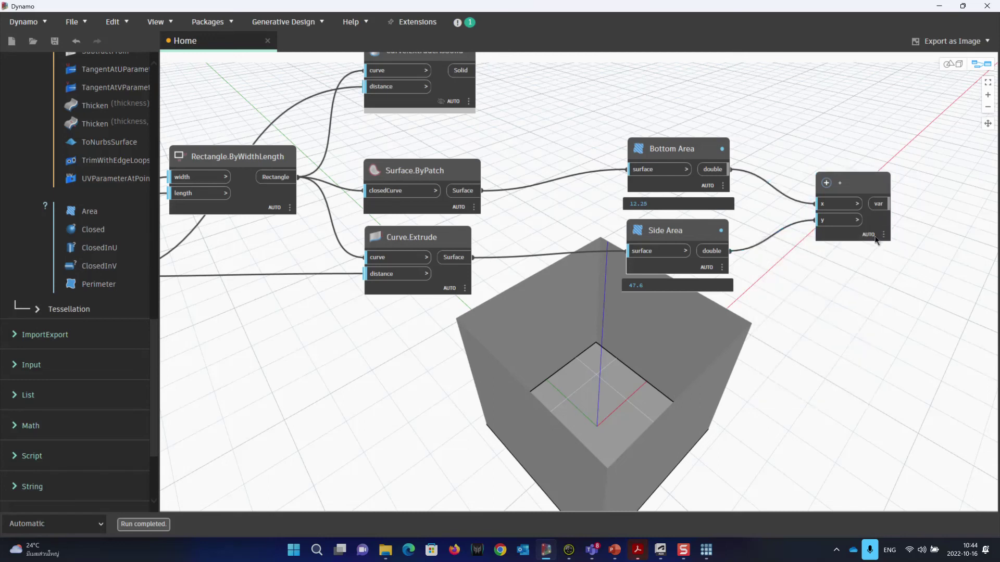
left_click(884, 234)
left_click(883, 254)
scroll(839, 284, "up", 5)
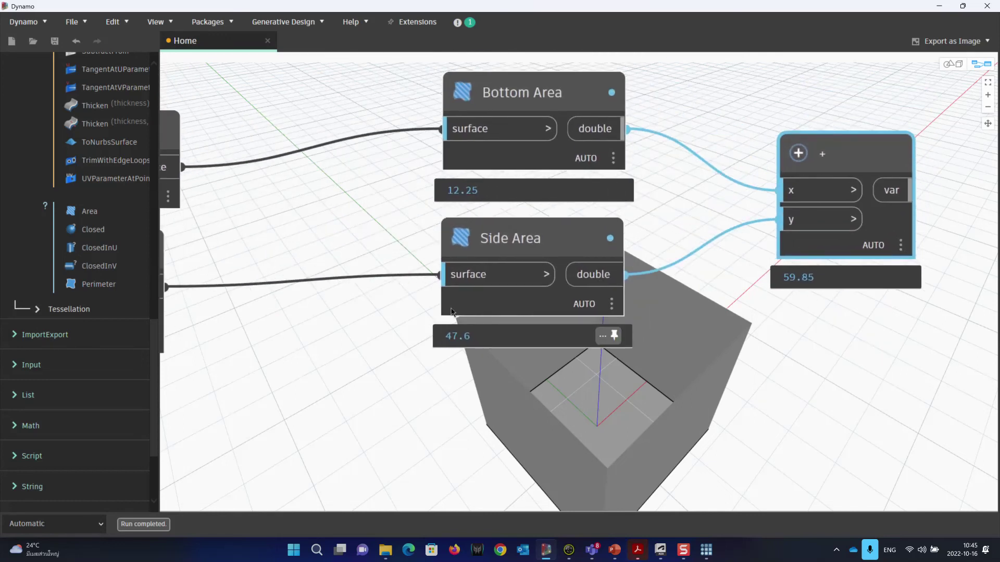
Move the +, Bottom Area and Side Area nodes closer to Surface.ByPatch and Curve.Extrude
scroll(839, 315, "down", 5)
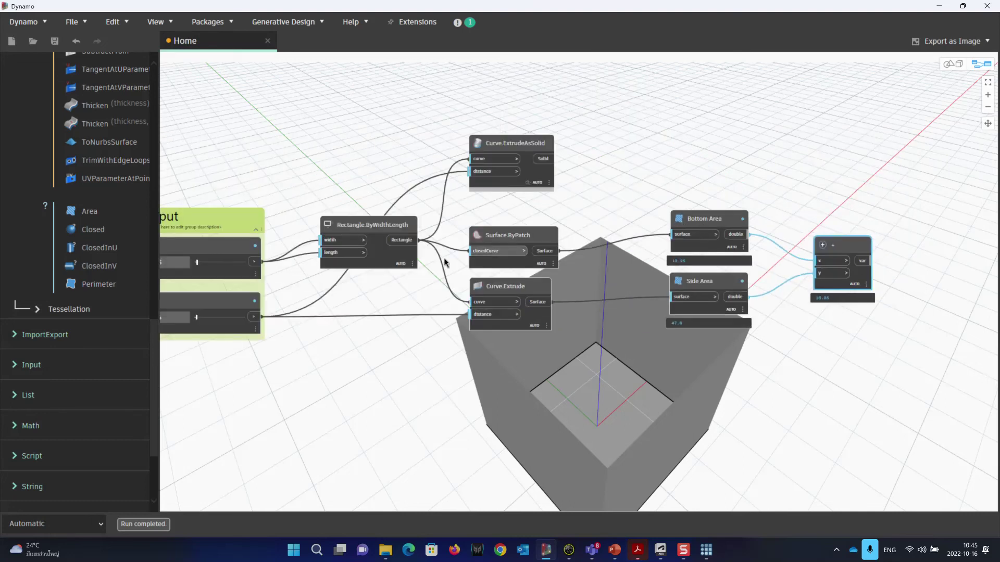
middle_click_drag(402, 270, 472, 238)
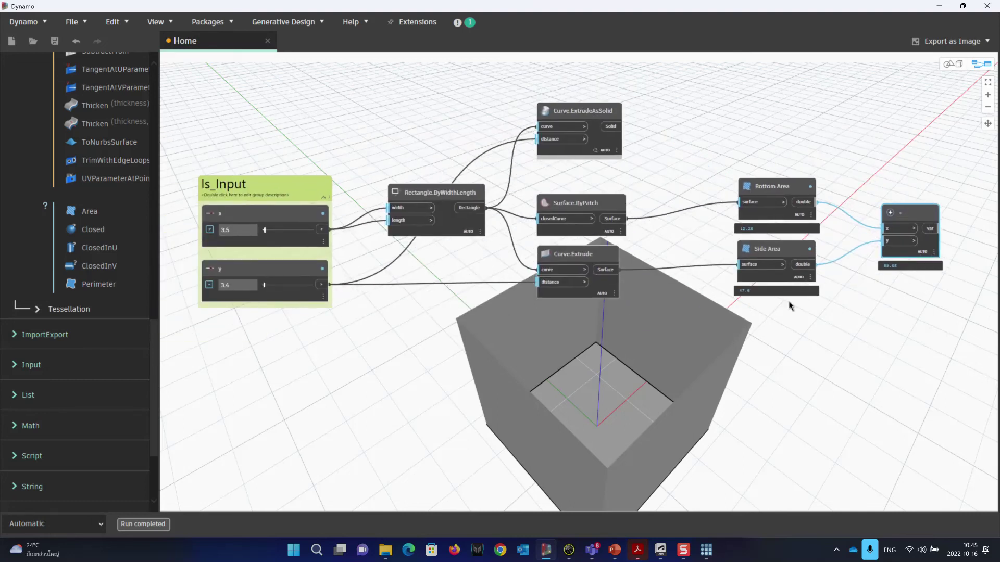
middle_click_drag(867, 238, 653, 222)
left_click_drag(718, 197, 711, 199)
left_click_drag(555, 173, 517, 170)
left_click_drag(559, 235, 521, 237)
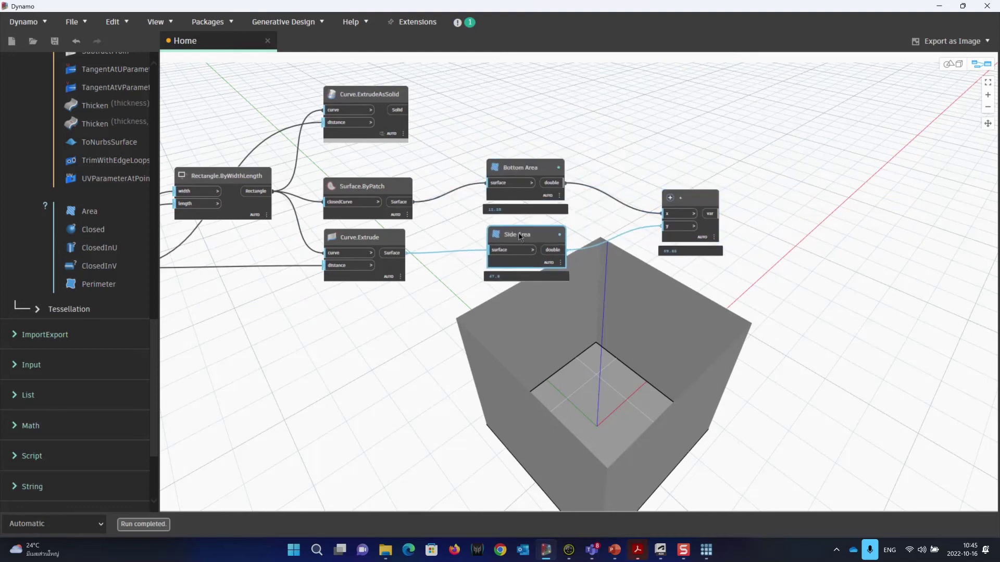
Add a Watch node beside the + node and rename it Surface Area
right_click(835, 177)
type("wa")
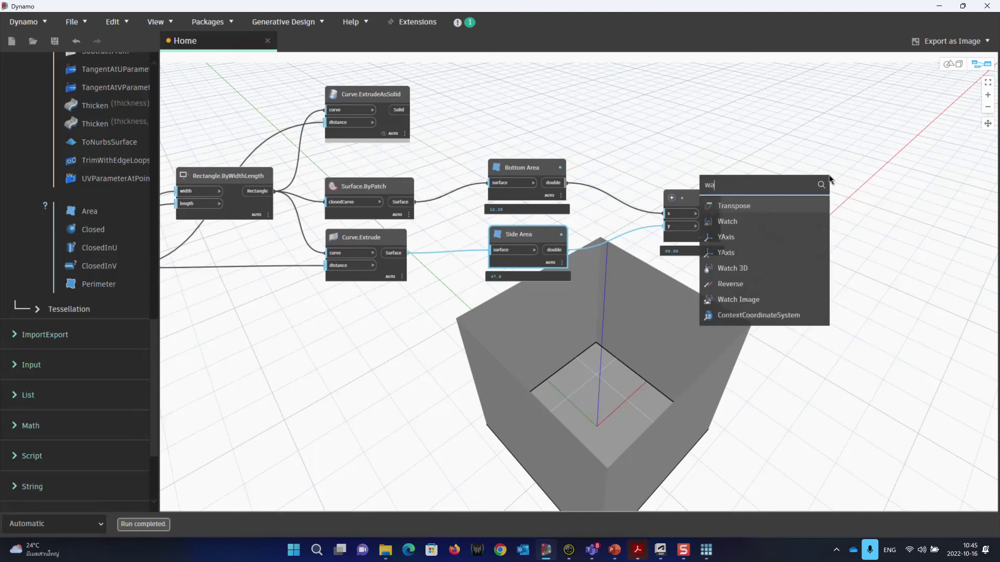
type("tch")
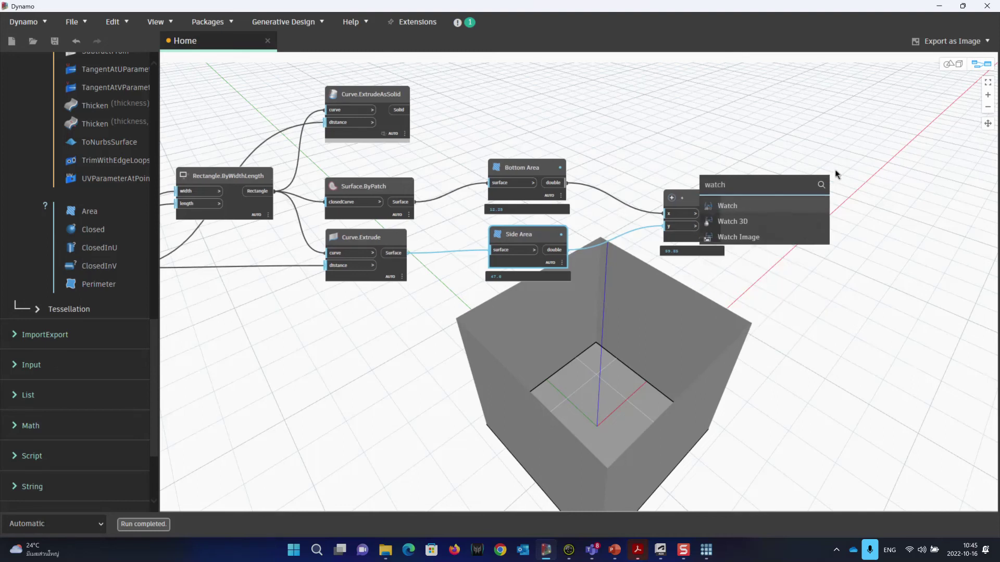
left_click(771, 207)
left_click_drag(815, 222, 811, 197)
double_click(804, 196)
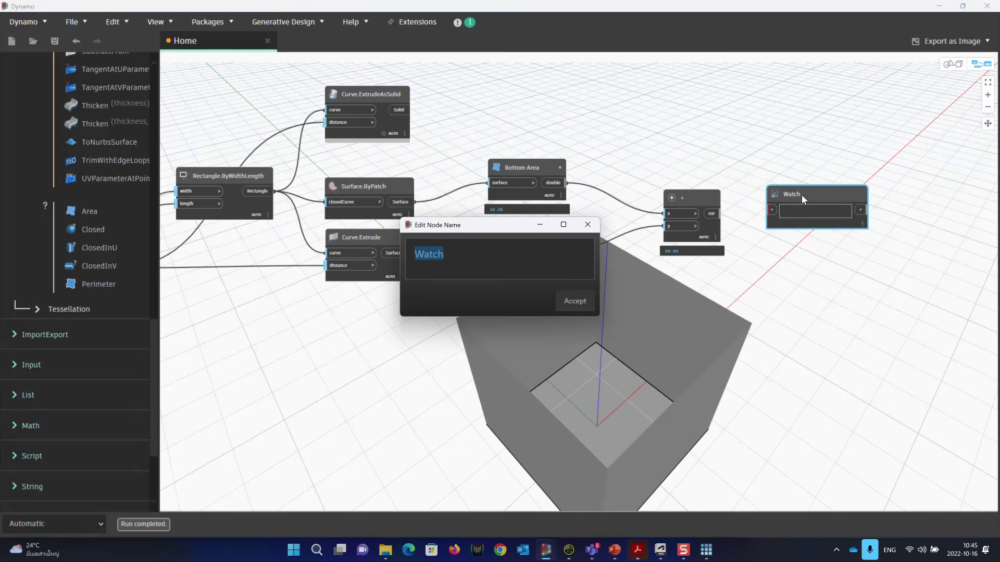
type("Surface Area")
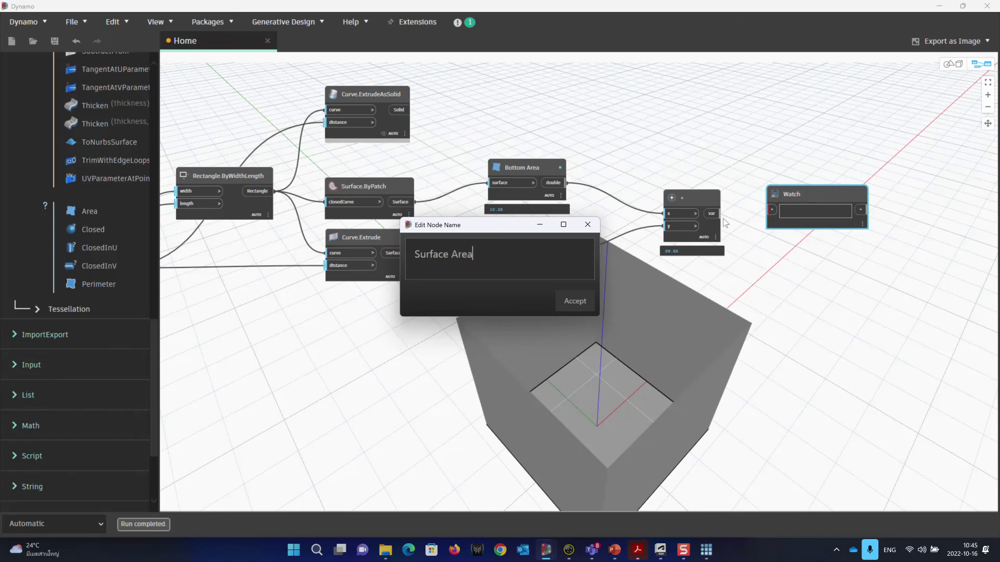
left_click(579, 301)
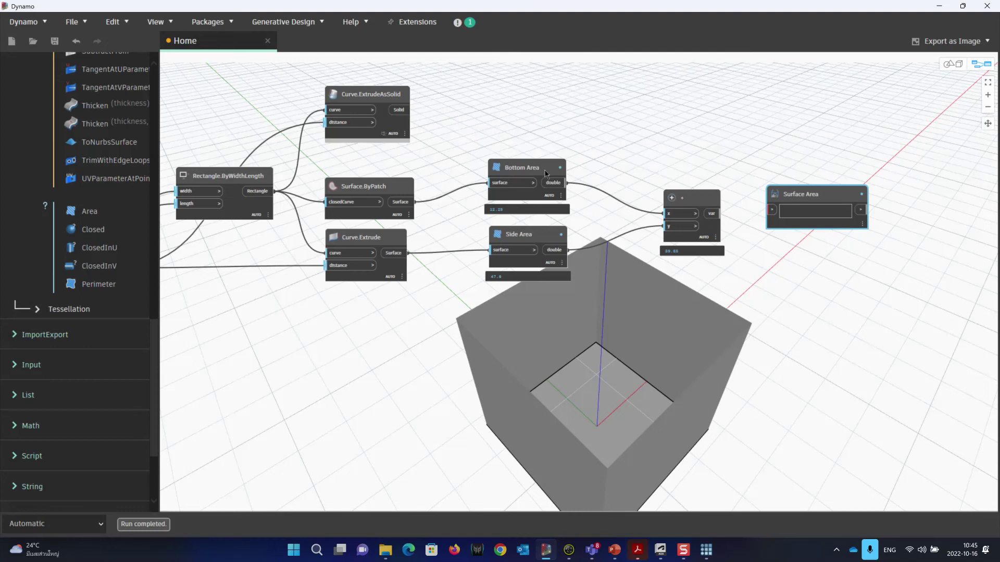
Connect the var output of the + node to the Surface Area watch node
mouse_move(526, 245)
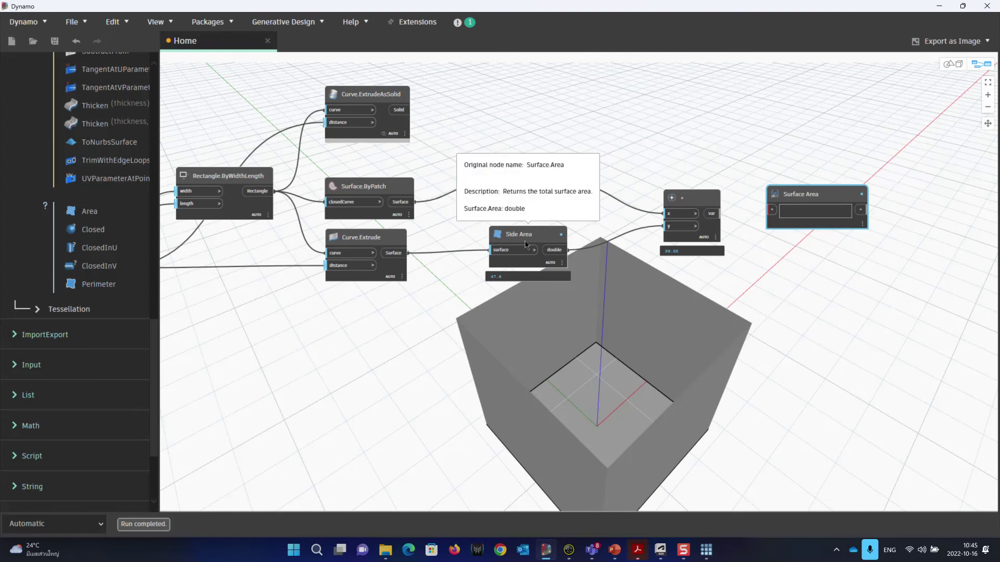
left_click(713, 213)
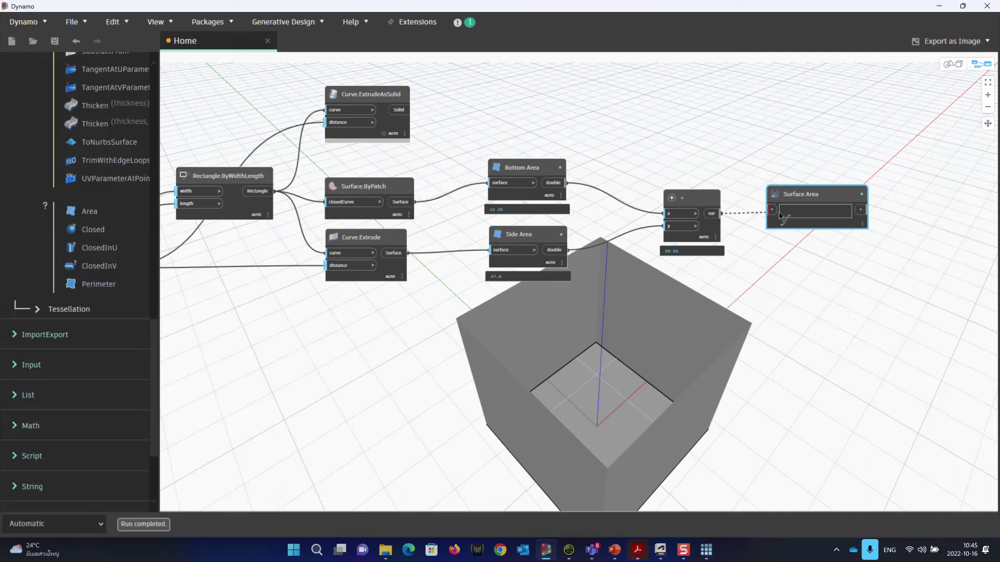
left_click(772, 214)
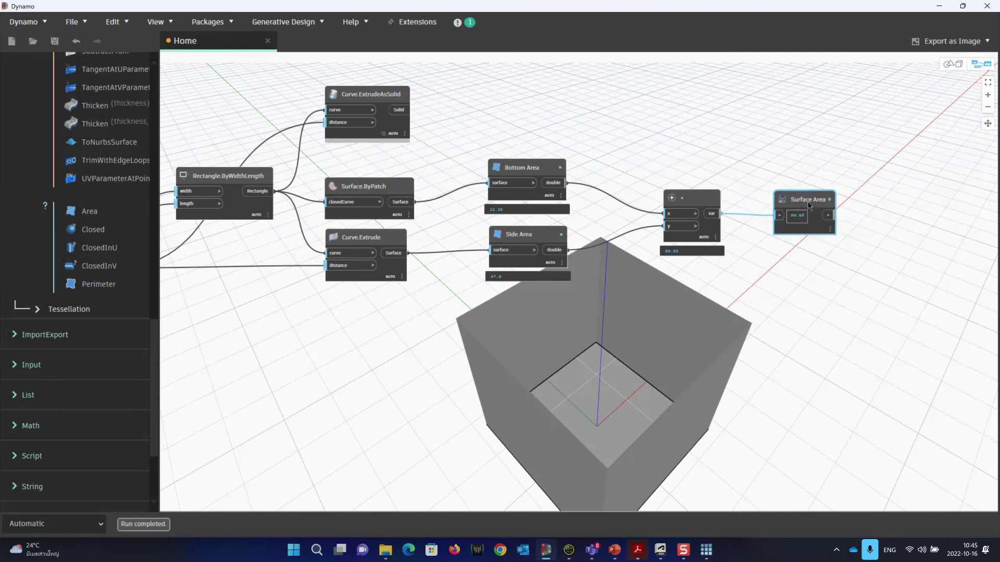
scroll(796, 214, "up", 5)
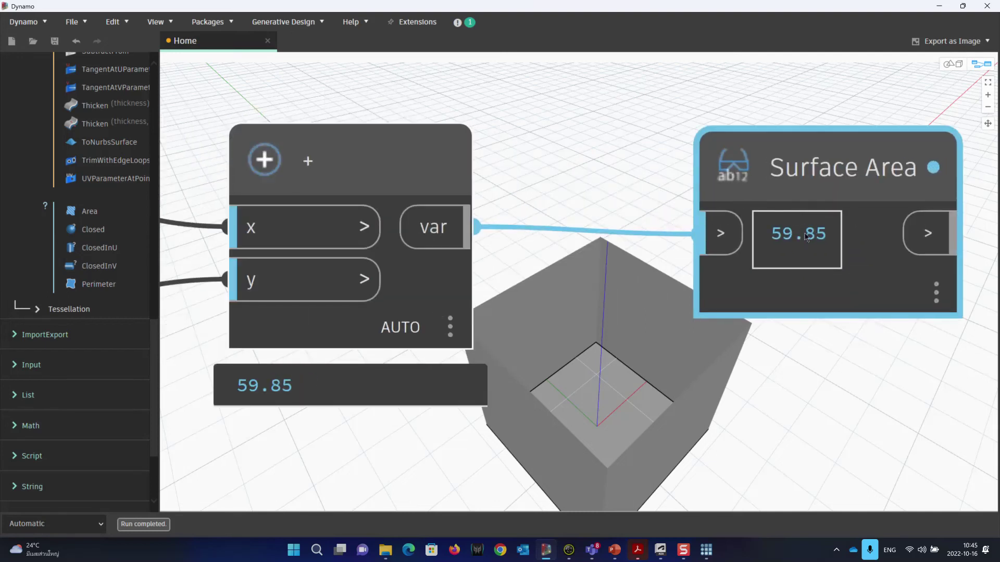
Move Curve.ExtrudeAsSolid above Bottom Area and add a Watch node named Volume above Surface Area
scroll(800, 216, "down", 4)
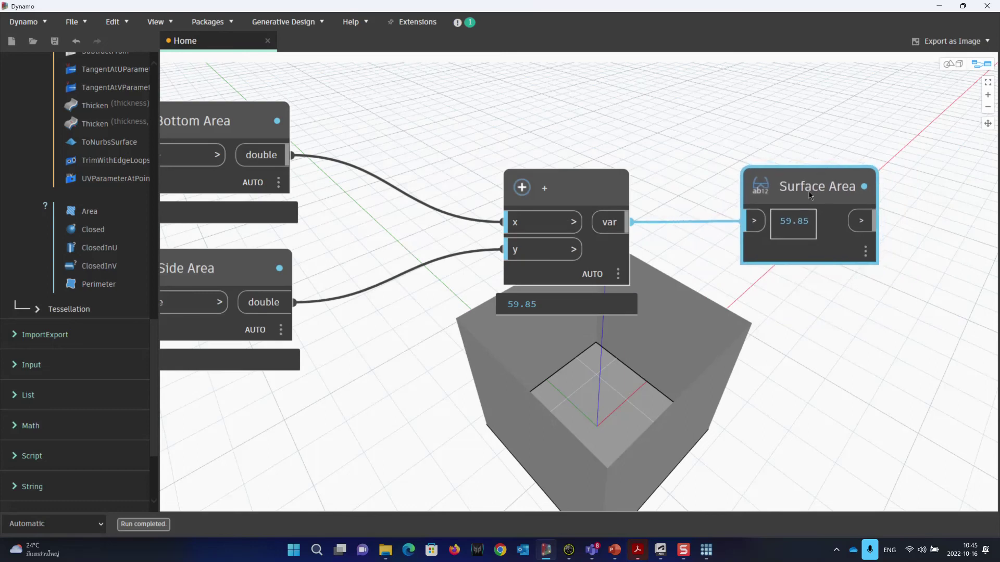
scroll(664, 240, "down", 3)
scroll(558, 171, "down", 3)
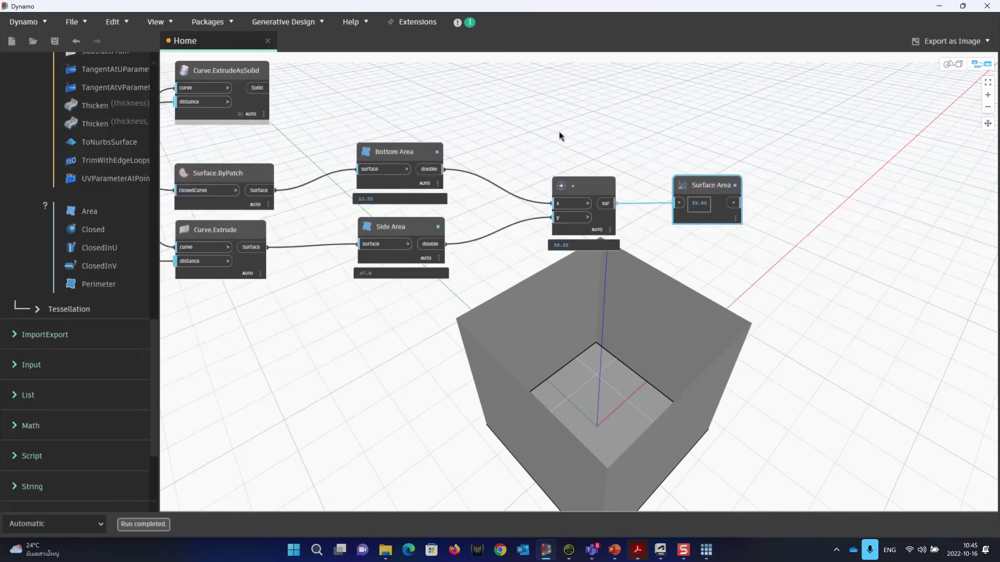
left_click_drag(267, 116, 404, 99)
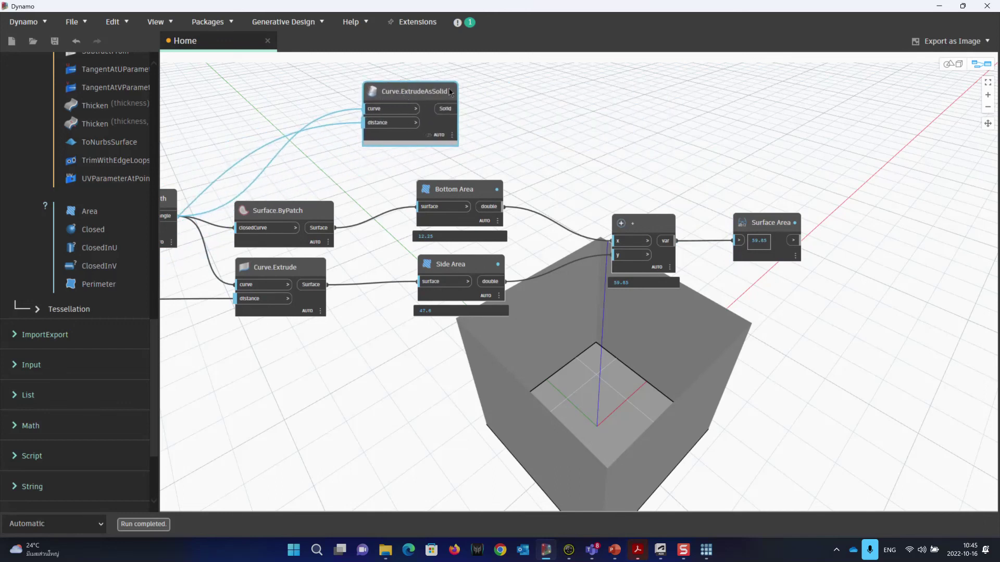
right_click(705, 127)
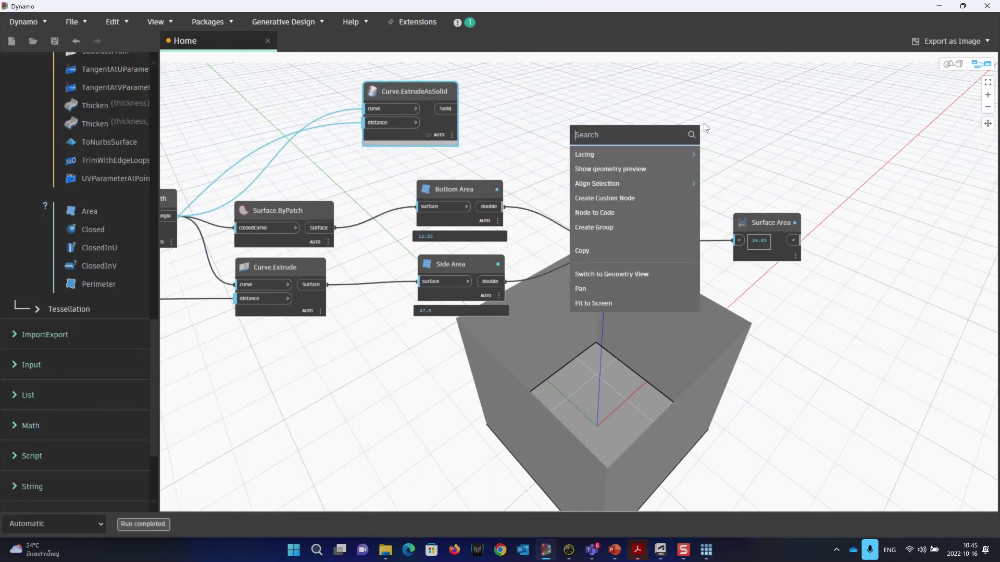
type("watch")
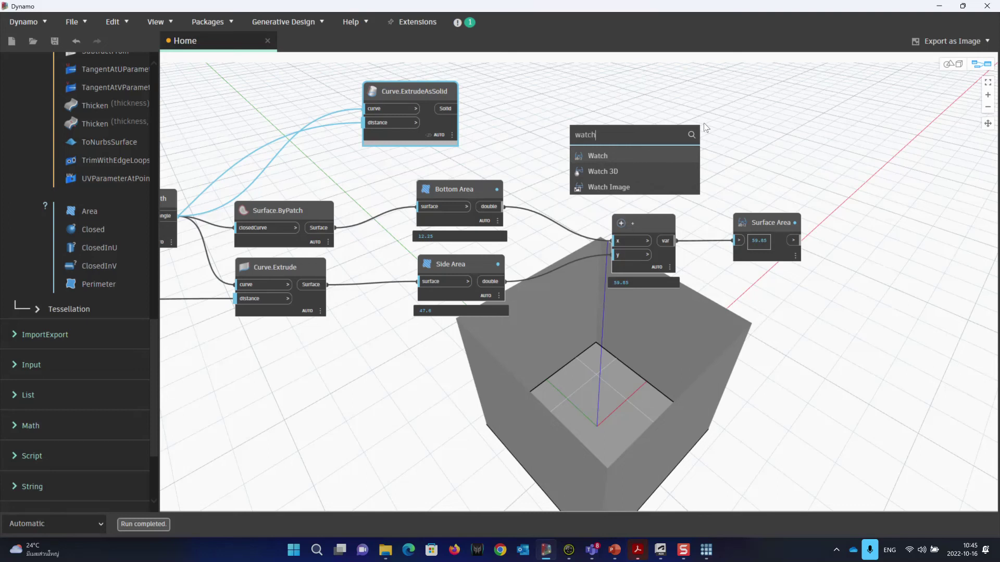
left_click(614, 157)
left_click_drag(633, 181, 728, 106)
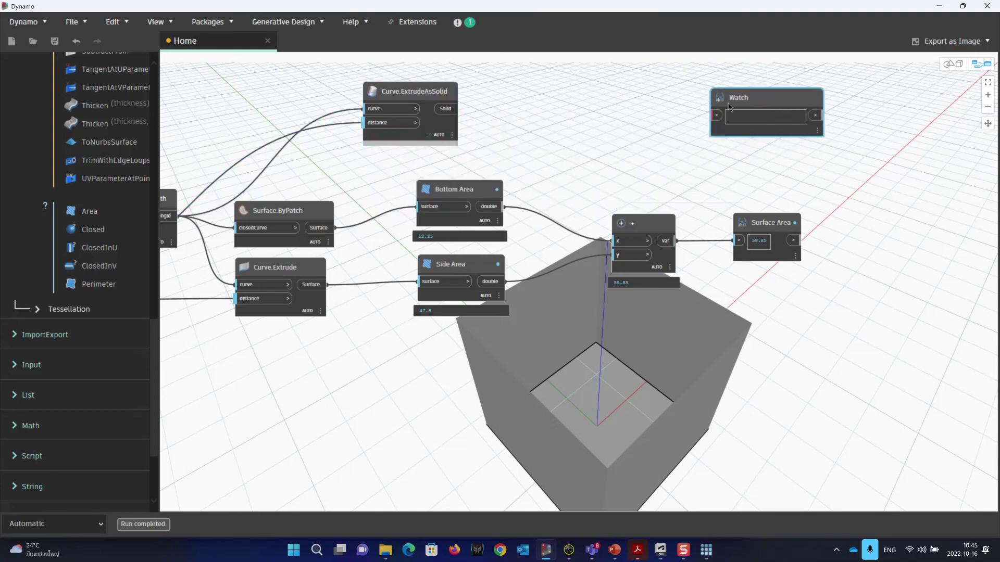
double_click(748, 99)
type("V")
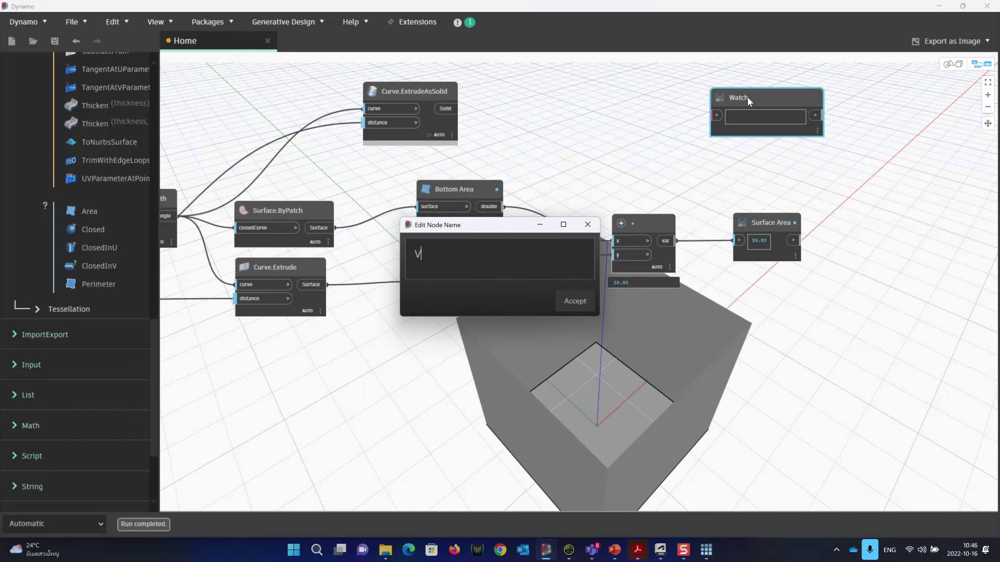
type("olume")
left_click(567, 299)
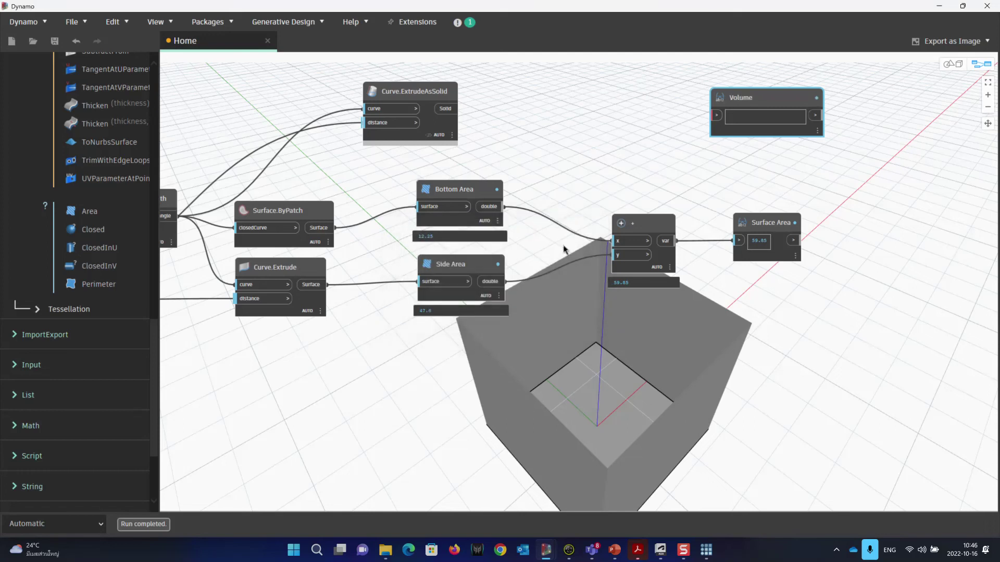
left_click_drag(405, 98, 419, 93)
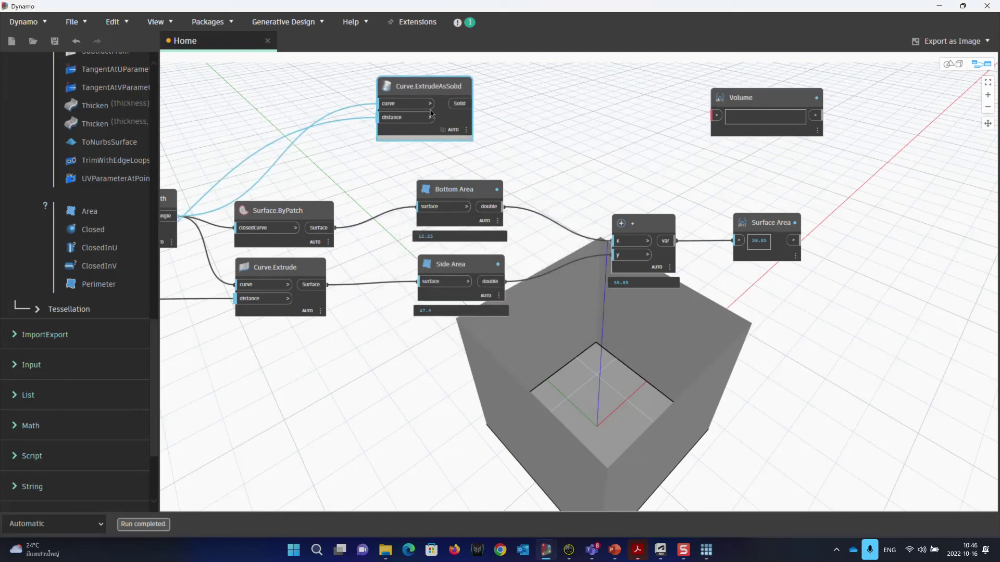
Show the geometry preview of Curve.ExtrudeAsSolid to examine the solid, and hide it again
right_click(428, 85)
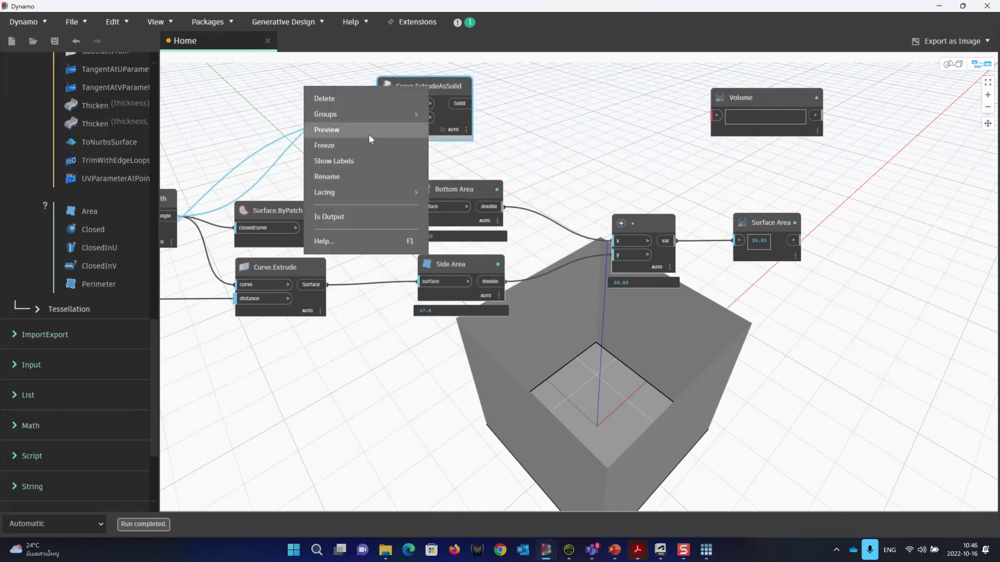
left_click(369, 130)
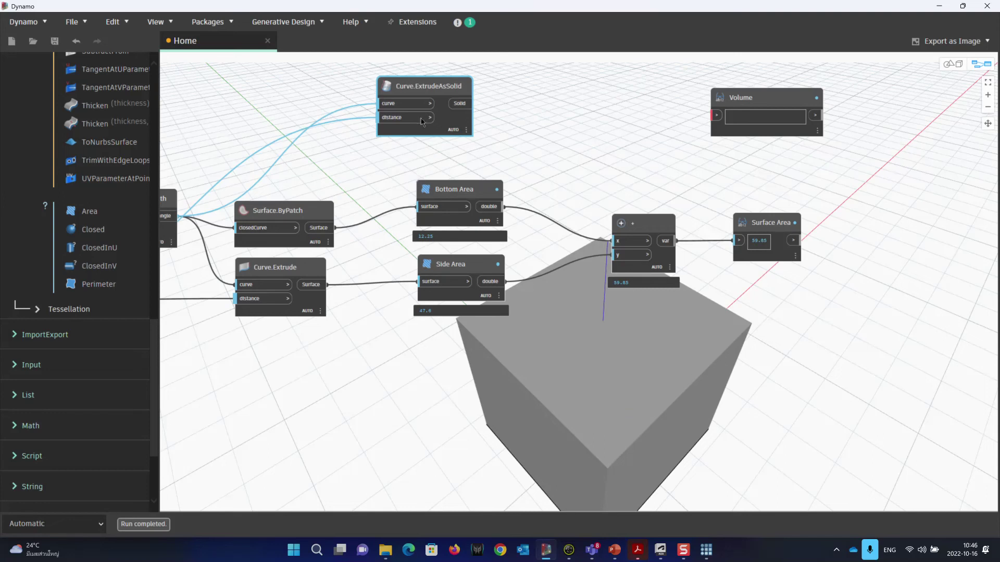
right_click(425, 84)
left_click(379, 128)
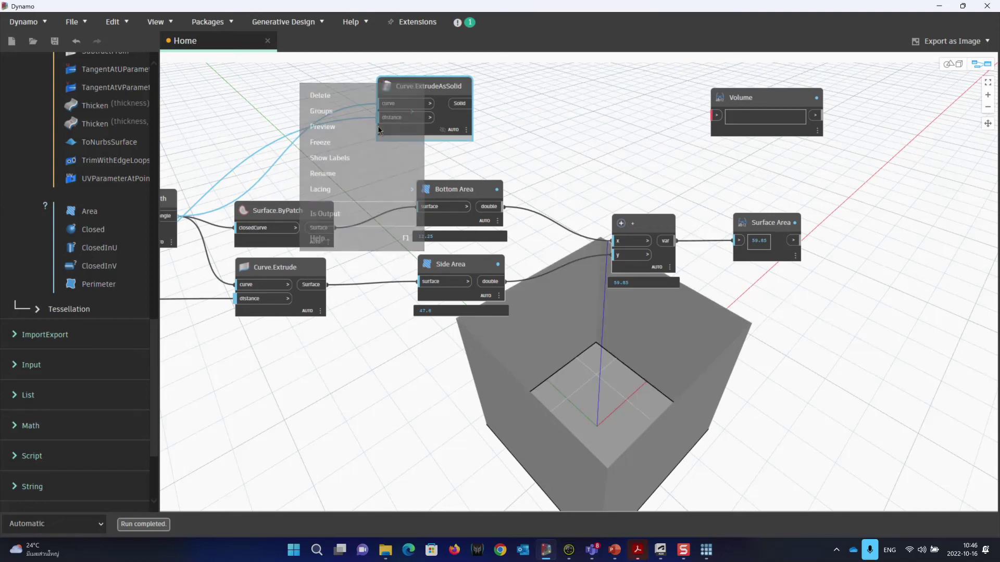
Add a Solid.Volume node from the Geometry library and place it between Curve.ExtrudeAsSolid and the Volume watch node
scroll(87, 236, "up", 10)
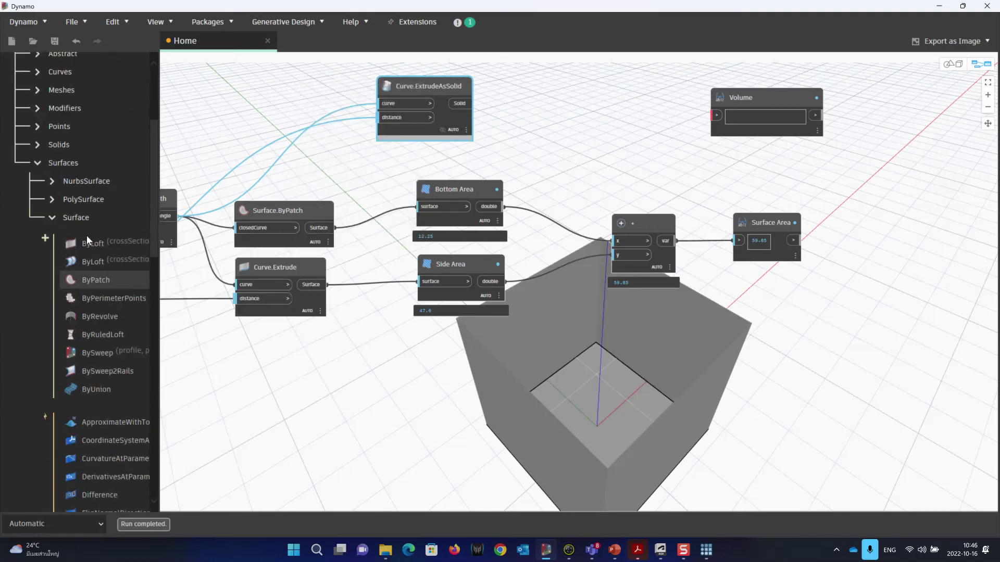
left_click(40, 255)
left_click(38, 243)
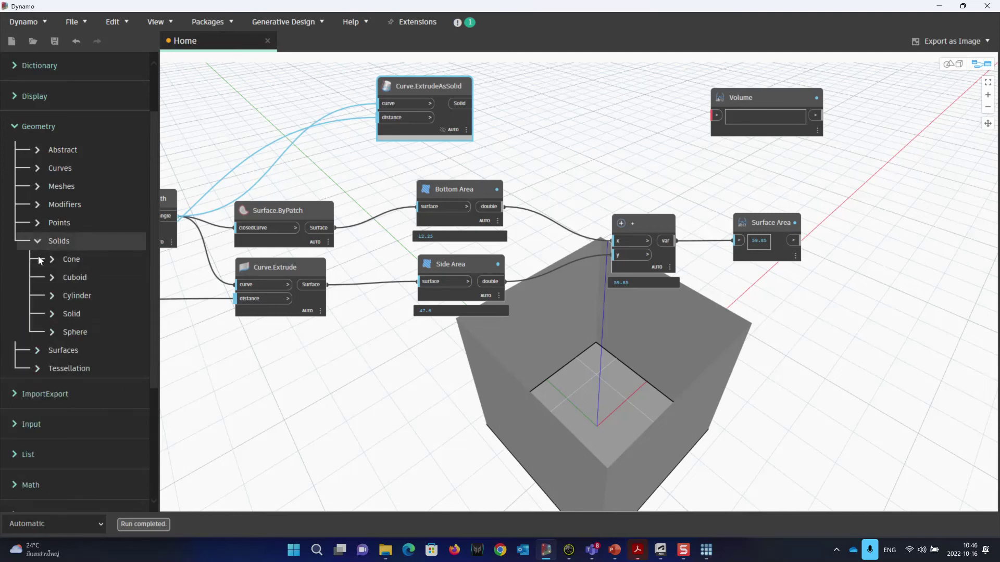
left_click(52, 314)
scroll(61, 320, "down", 6)
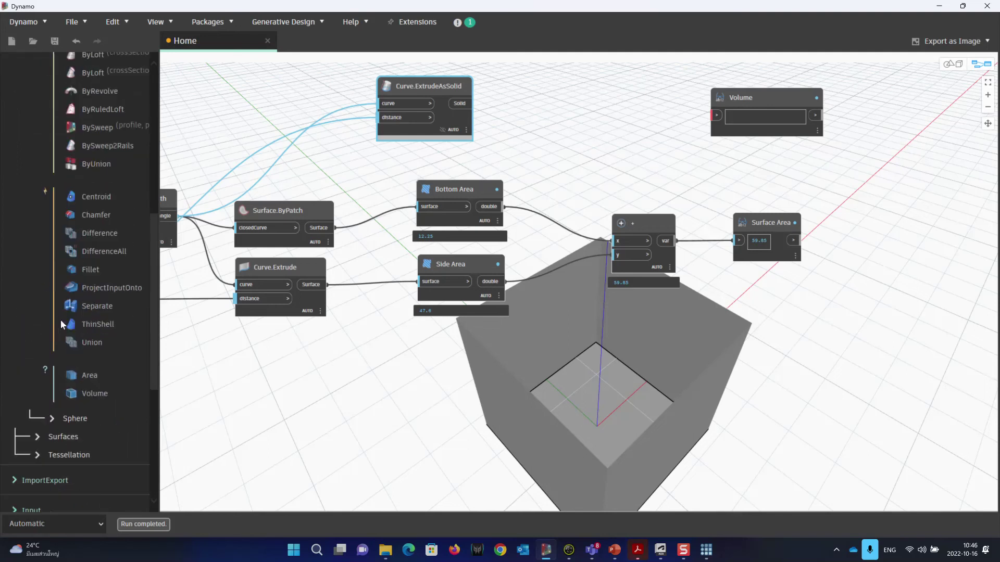
mouse_move(101, 352)
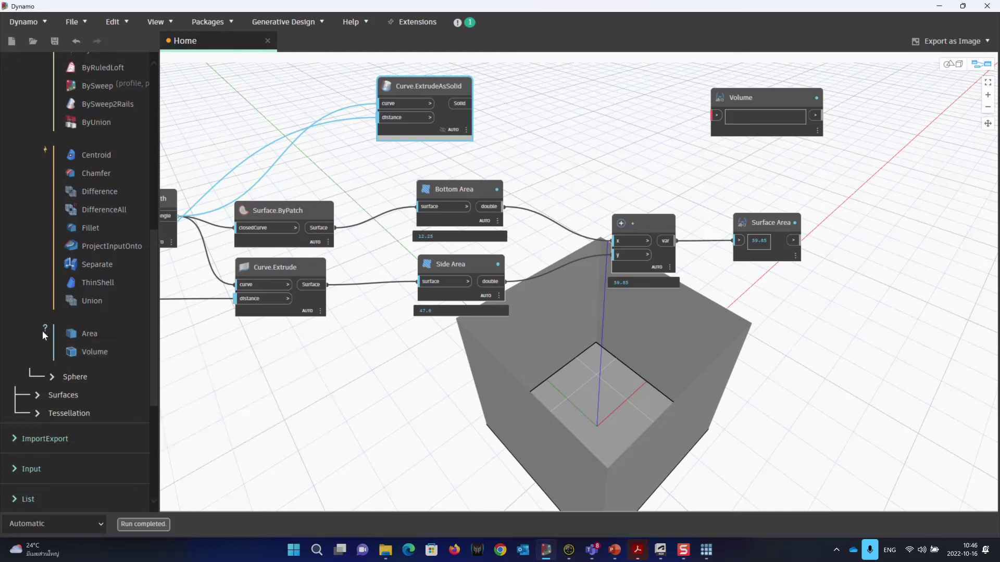
left_click(86, 352)
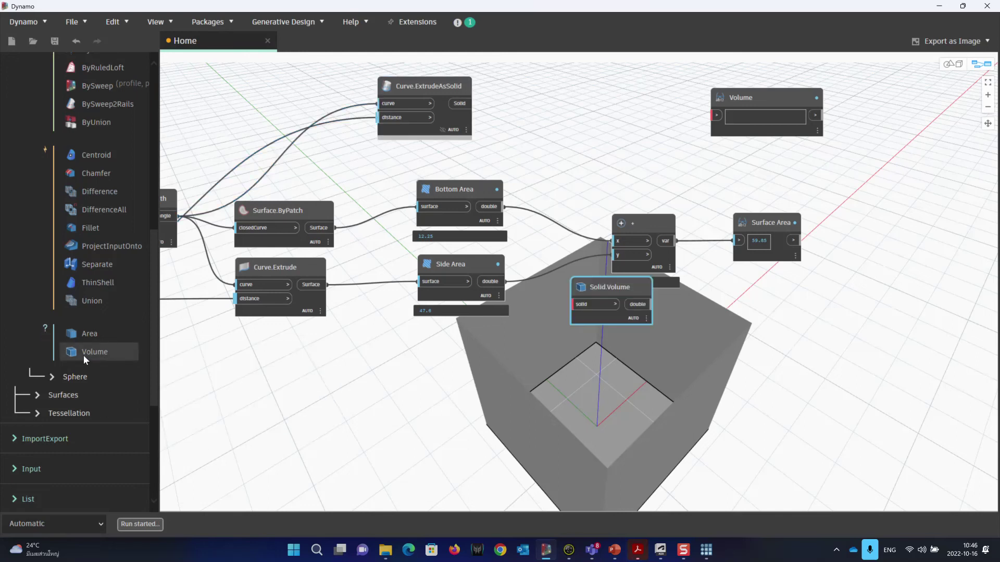
left_click_drag(613, 293, 600, 96)
Connect the Solid output of Curve.ExtrudeAsSolid to Solid.Volume and inspect the computed value
left_click_drag(463, 104, 562, 114)
left_click(632, 121)
left_click(595, 89)
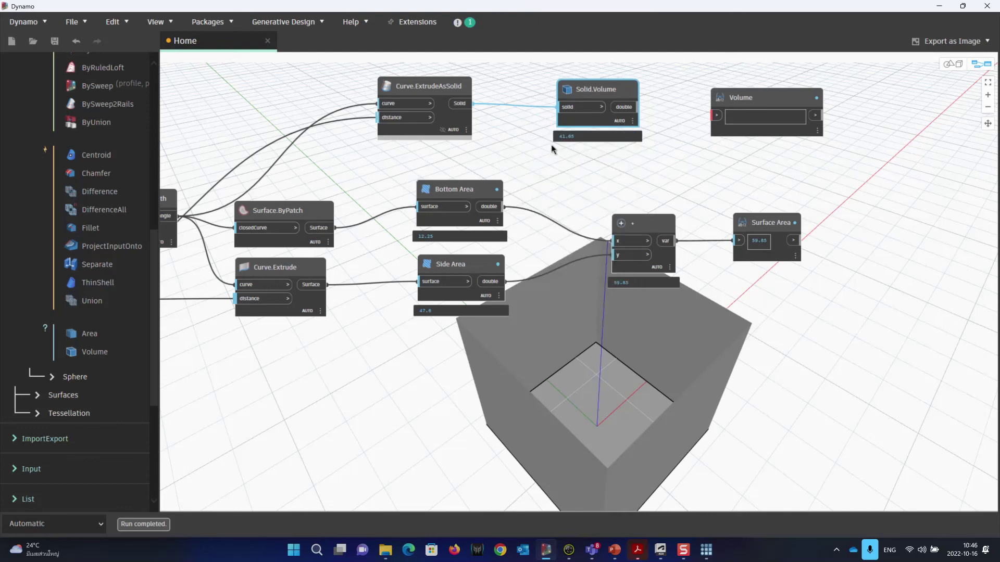
scroll(566, 166, "up", 5)
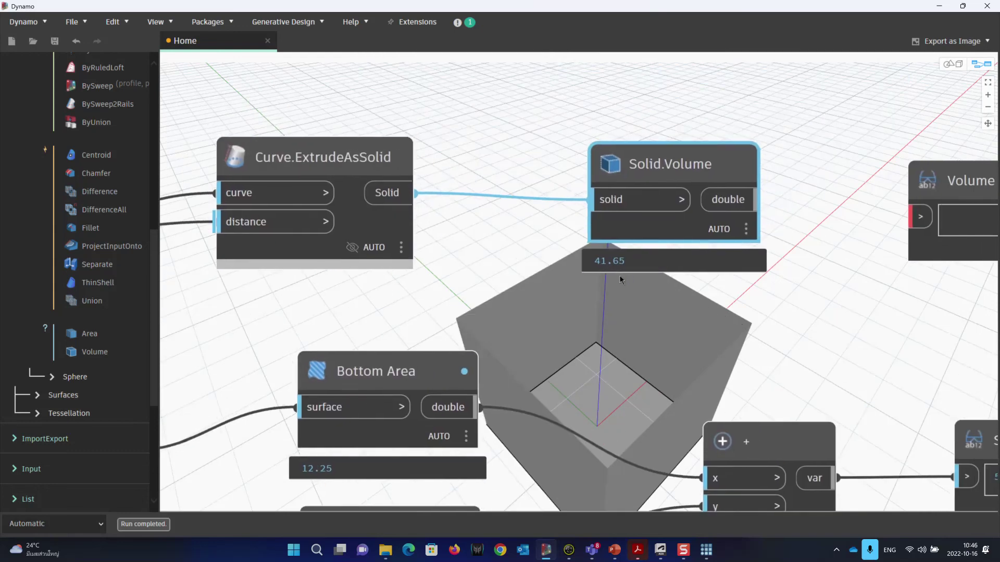
mouse_move(619, 270)
Connect the double output of Solid.Volume to the Volume watch node and move that watch node just above Surface Area
scroll(851, 302, "down", 3)
middle_click_drag(799, 238, 676, 126)
left_click_drag(661, 115, 840, 200)
left_click(806, 104)
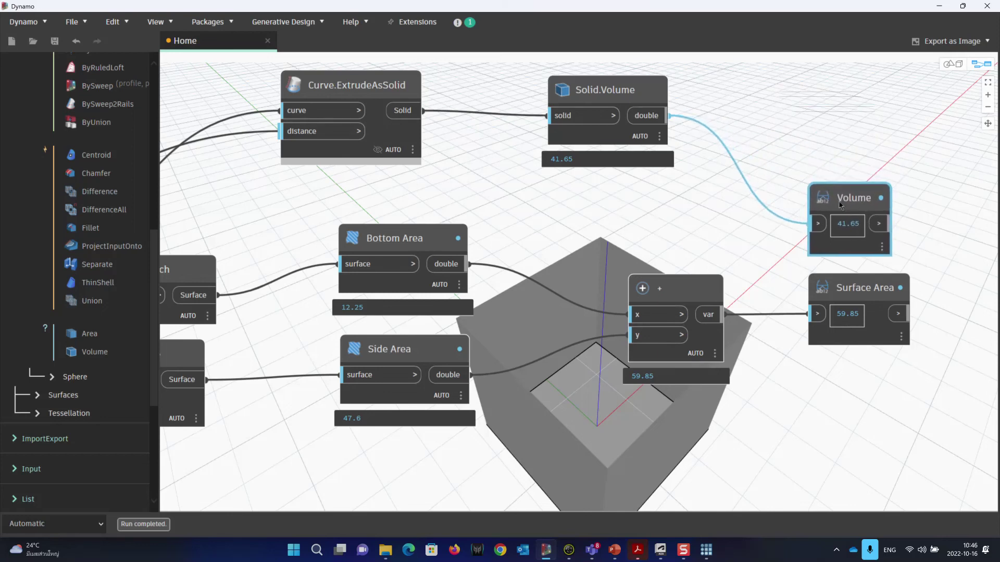
Mark the Volume and Surface Area watch nodes as graph outputs with Is Output
scroll(855, 339, "down", 3)
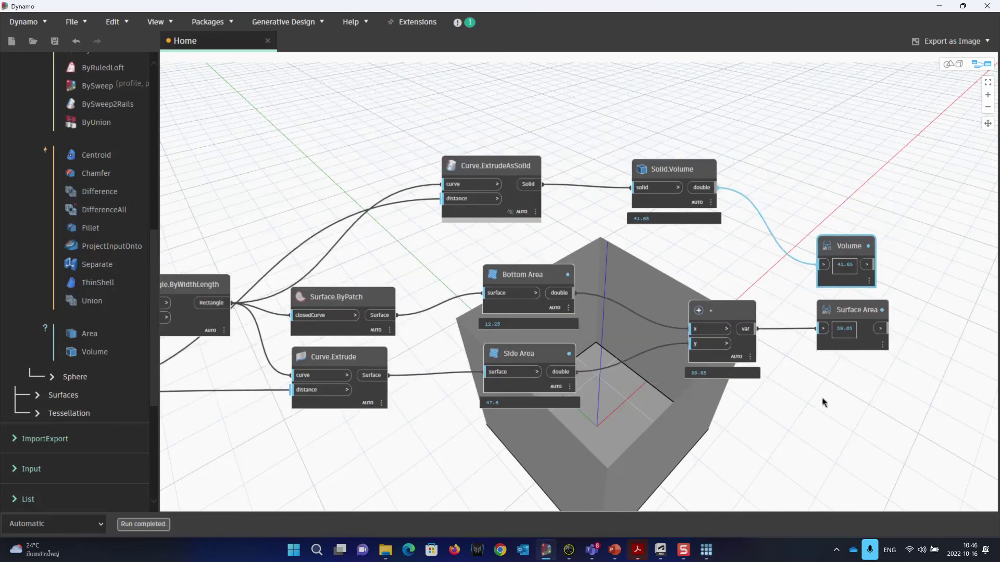
middle_click_drag(823, 402, 781, 333)
left_click(816, 242, "shift")
left_click(798, 176)
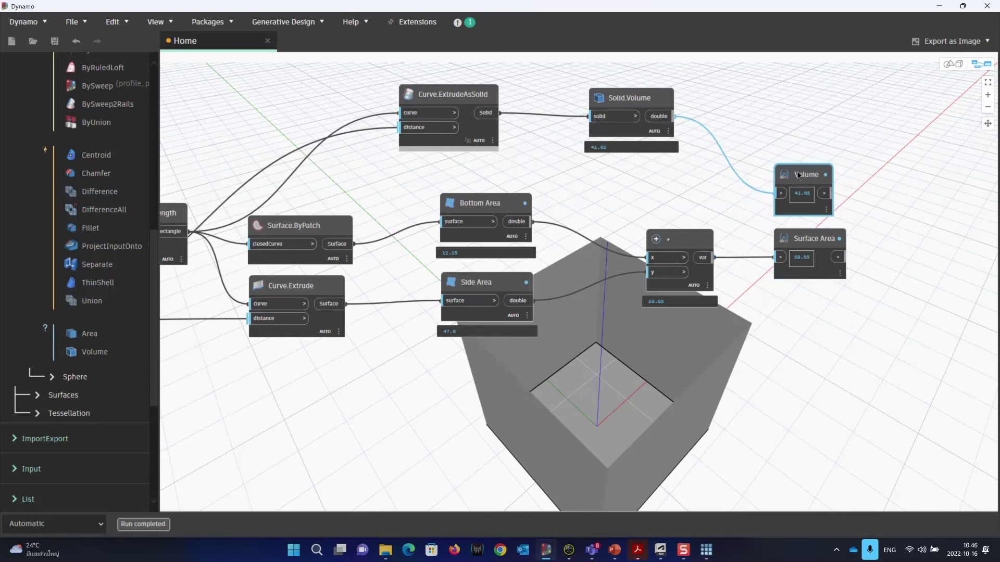
right_click(801, 180)
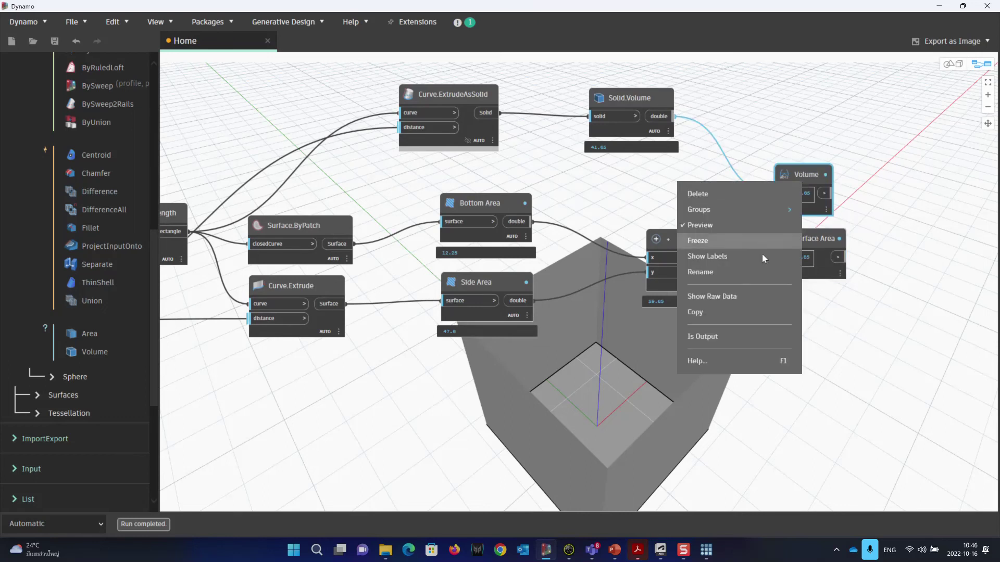
left_click(737, 338)
right_click(811, 237)
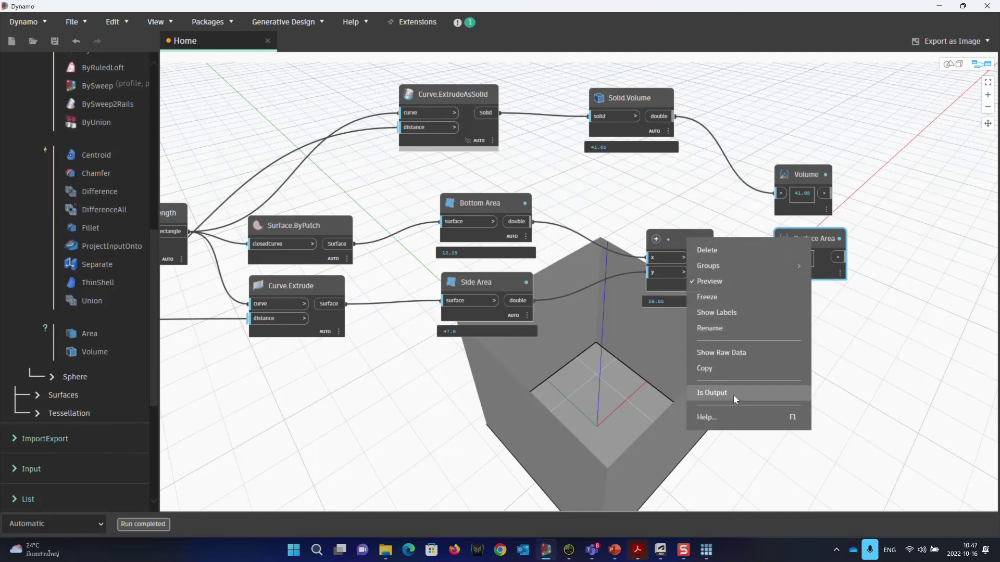
left_click(733, 394)
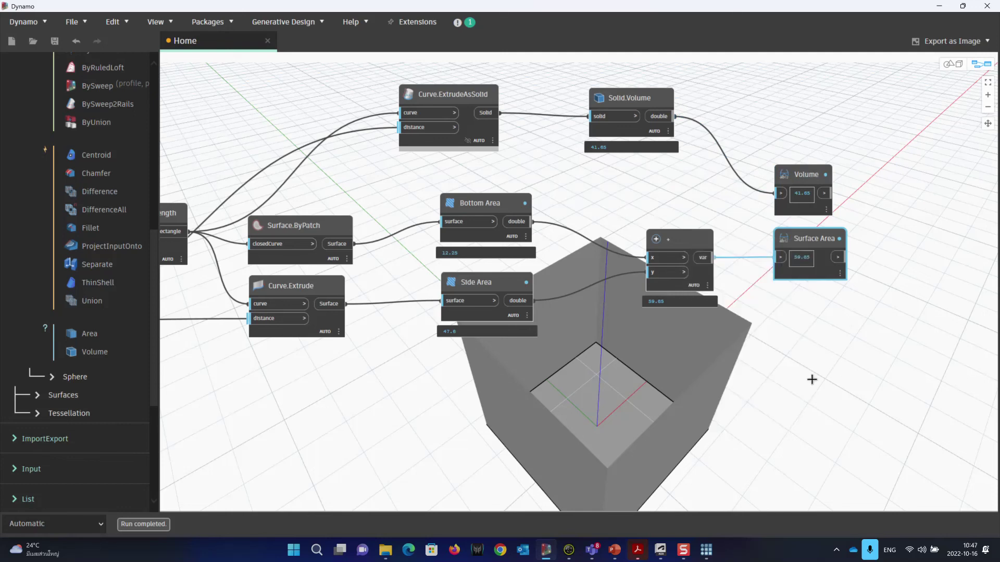
Group the Volume and Surface Area watch nodes and title the group Is_Output
scroll(807, 383, "down", 5)
middle_click_drag(805, 389, 797, 299)
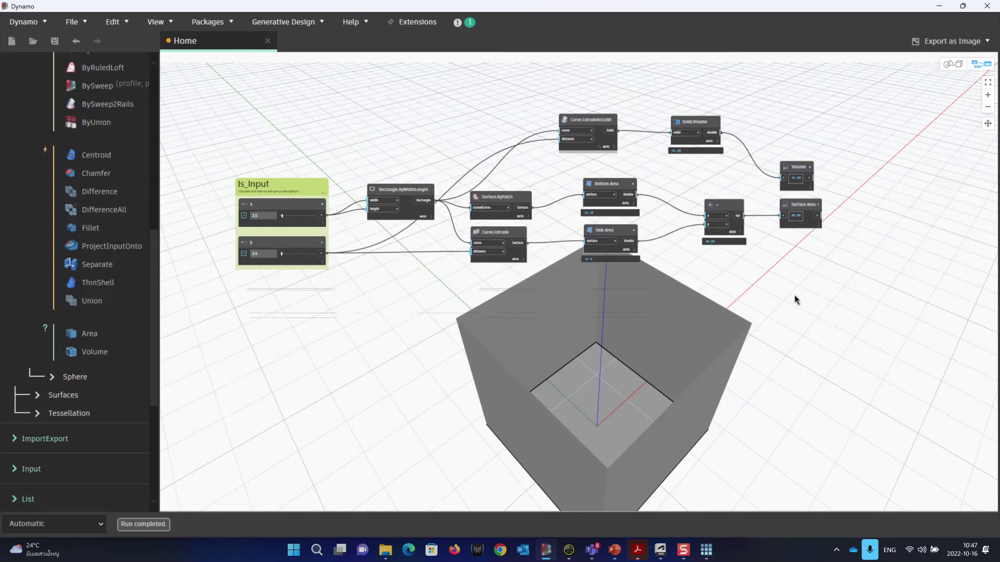
left_click(803, 170)
right_click(799, 206)
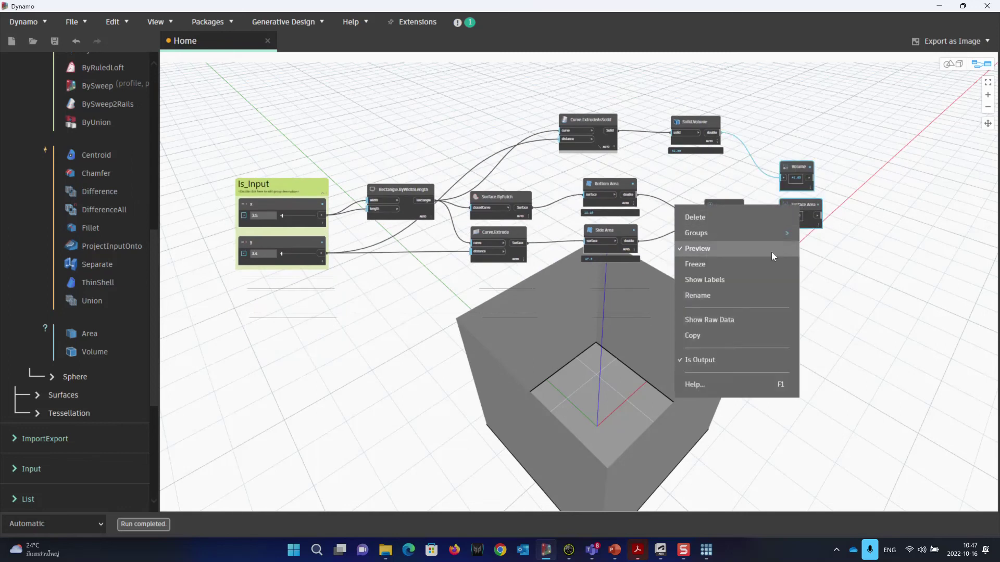
mouse_move(755, 233)
left_click(636, 233)
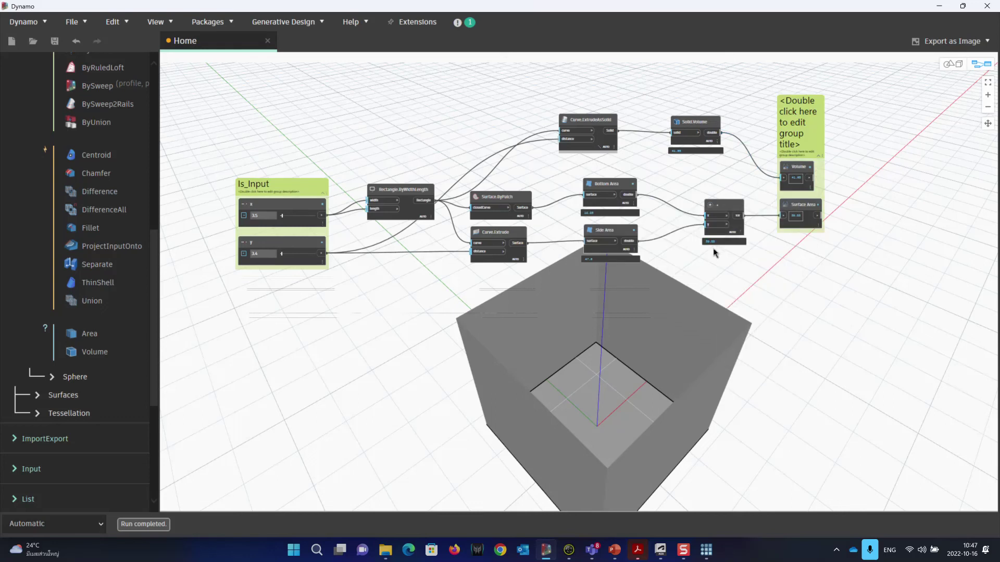
double_click(800, 144)
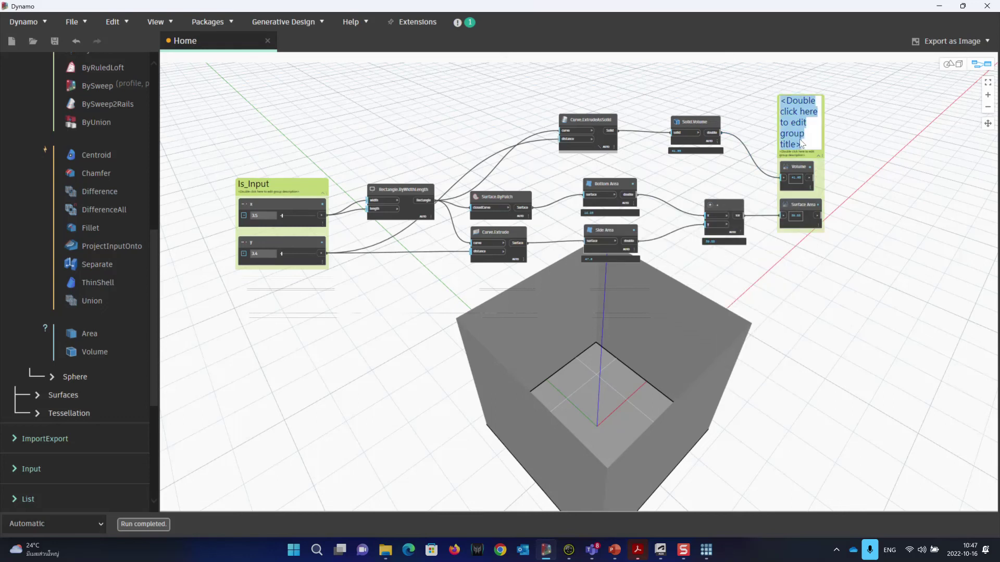
type("is")
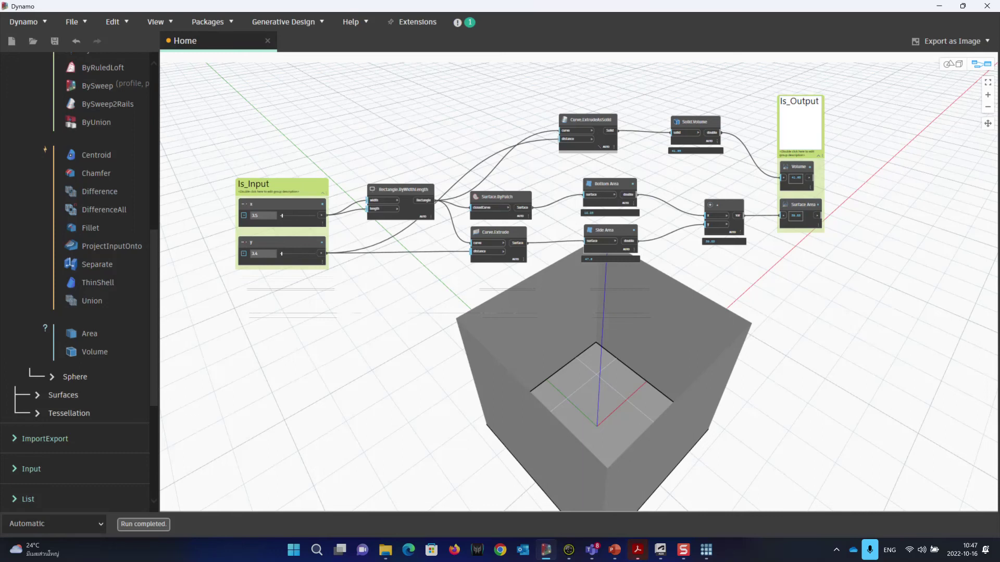
left_click(839, 275)
Move the Is_Output group slightly away from the + node and colour it pink
left_click_drag(807, 155, 833, 159)
right_click(832, 156)
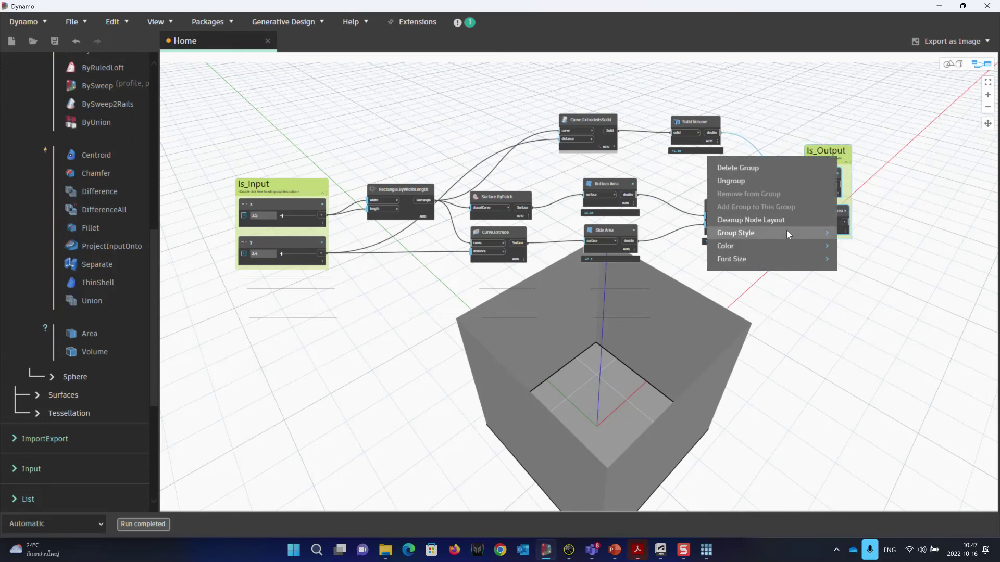
mouse_move(783, 245)
left_click(635, 250)
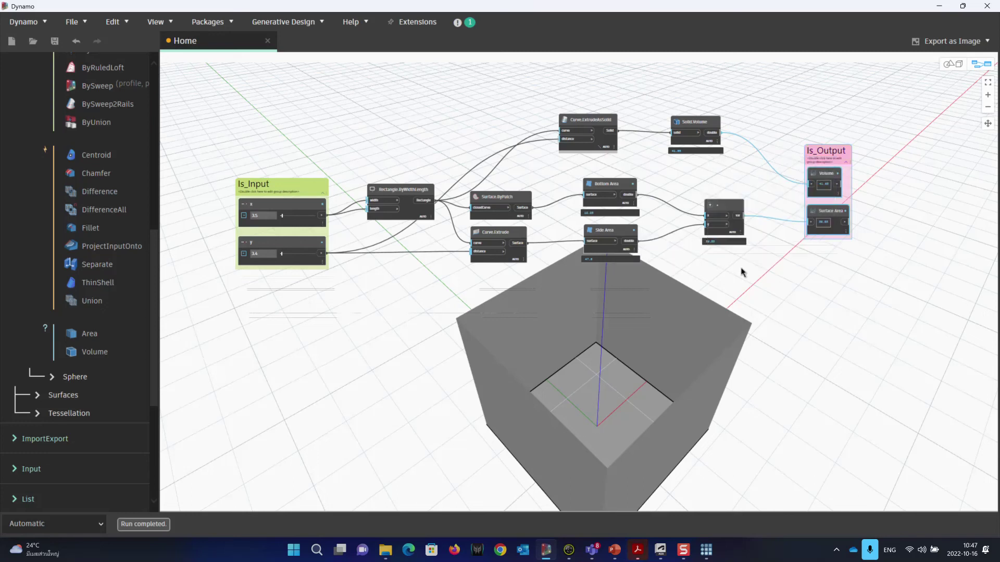
Group all nodes between the Is_Input and Is_Output groups and title the group Processing
scroll(759, 262, "up", 1)
middle_click_drag(760, 262, 765, 269)
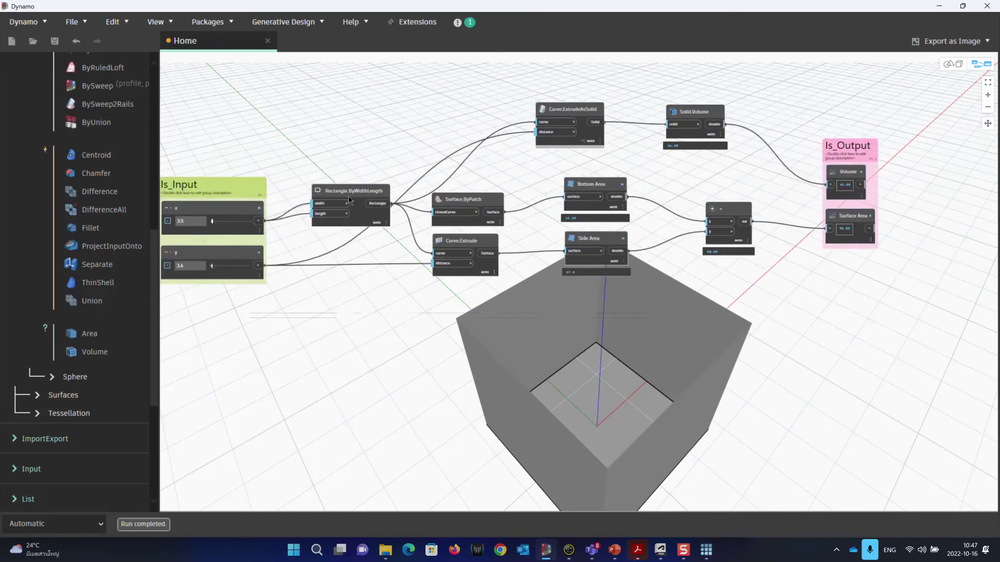
scroll(334, 107, "down", 2)
left_click_drag(312, 83, 655, 234)
right_click(607, 181)
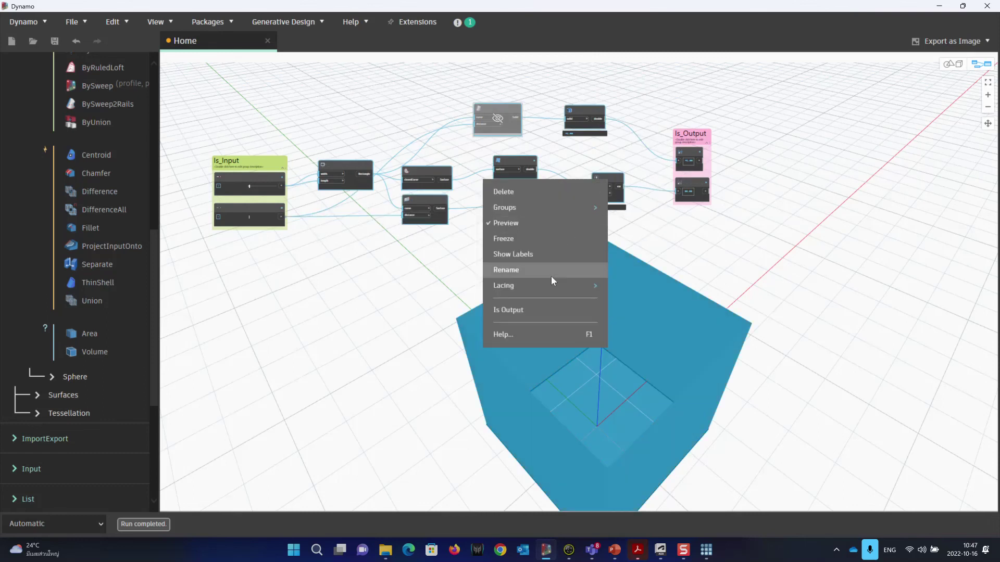
mouse_move(527, 207)
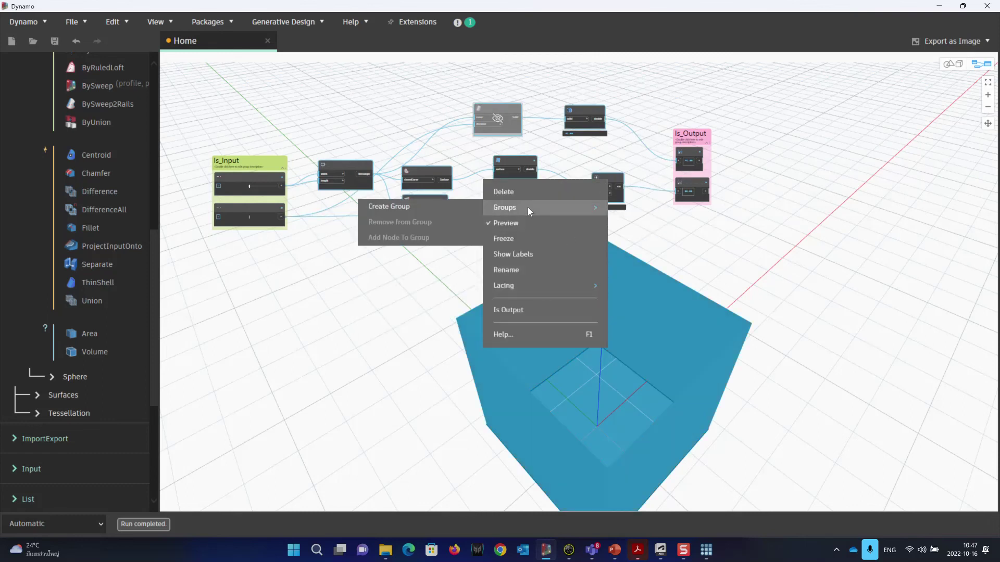
left_click(420, 207)
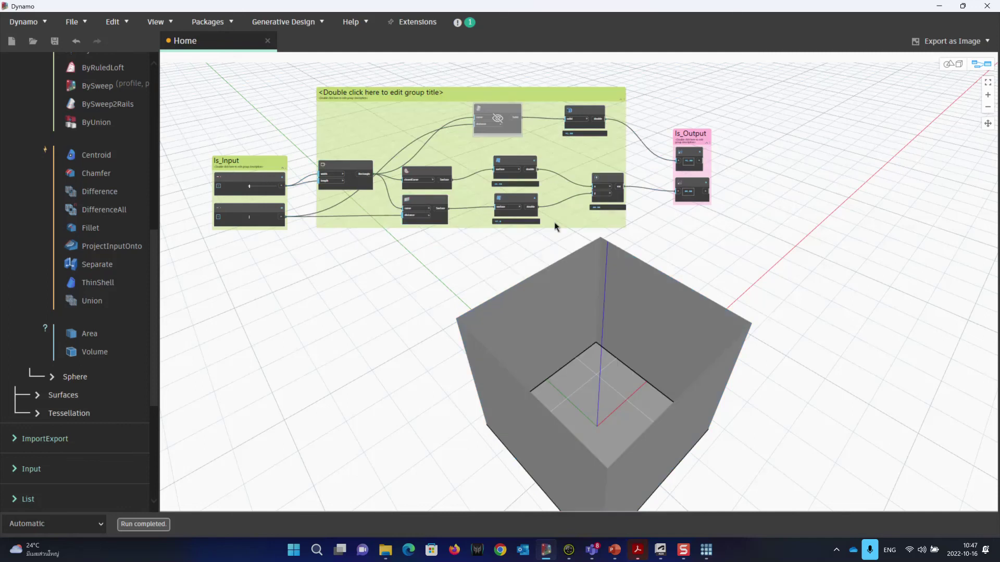
left_click(467, 99)
double_click(447, 94)
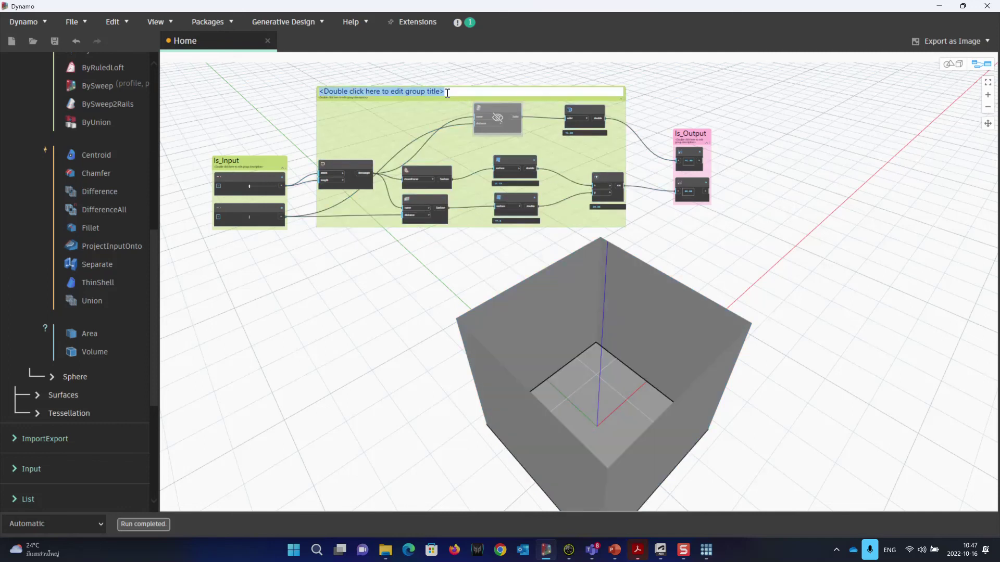
type("Processing")
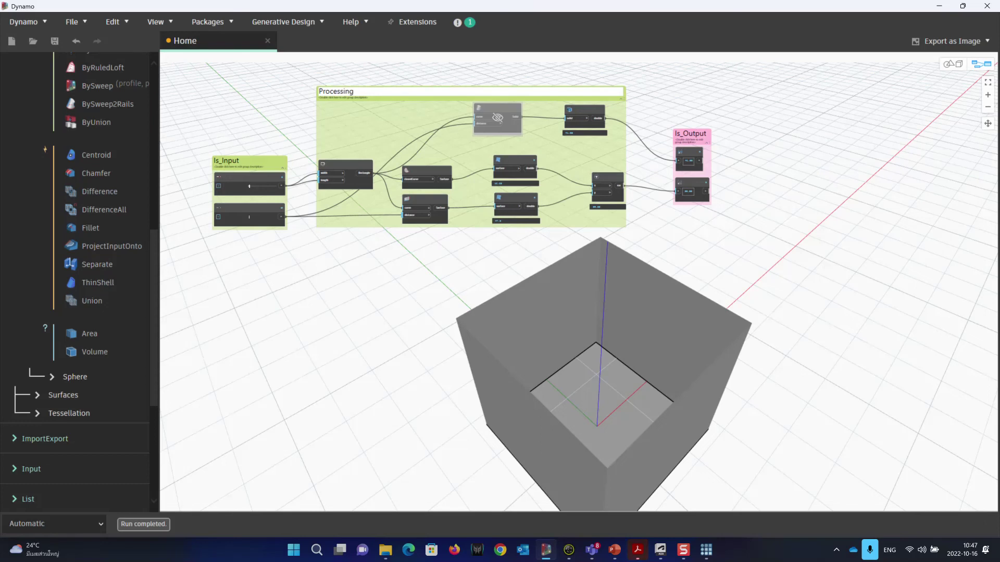
left_click(364, 119)
Colour the Processing group light orange
right_click(375, 112)
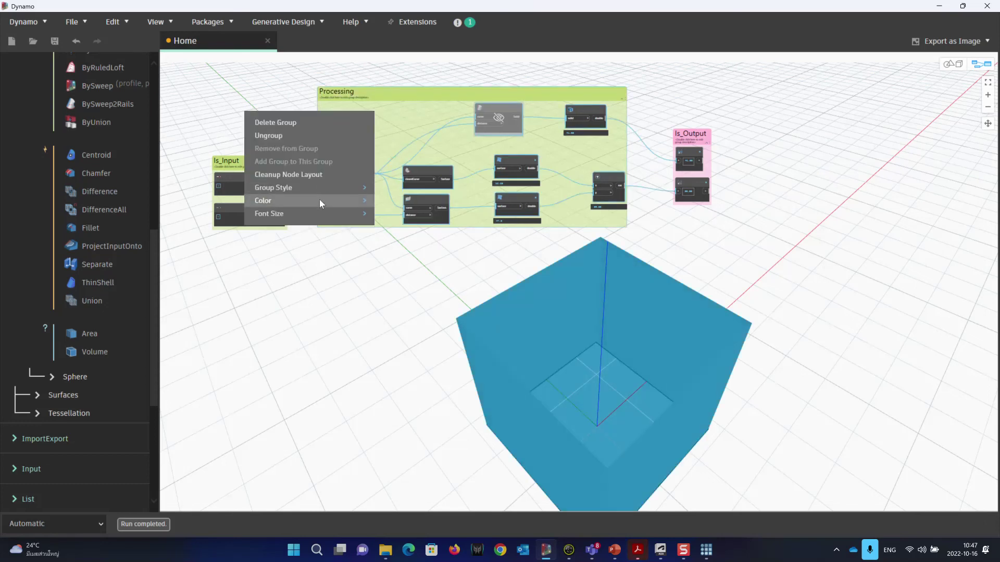
mouse_move(320, 199)
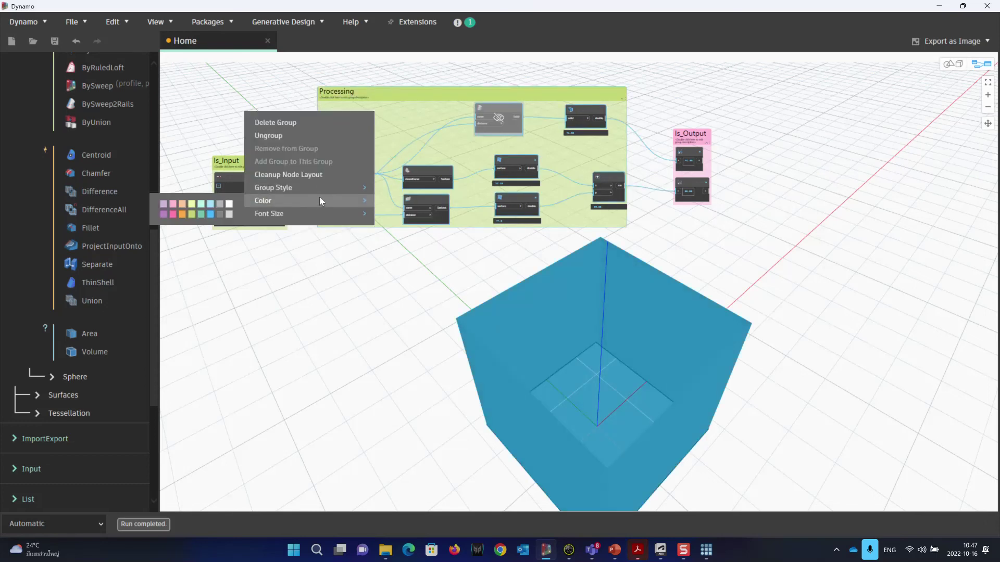
left_click(182, 204)
Arrange the Is_Input and Is_Output groups at matching heights on either side of the Processing group, with even gaps
left_click_drag(704, 141, 709, 114)
left_click_drag(268, 157, 266, 123)
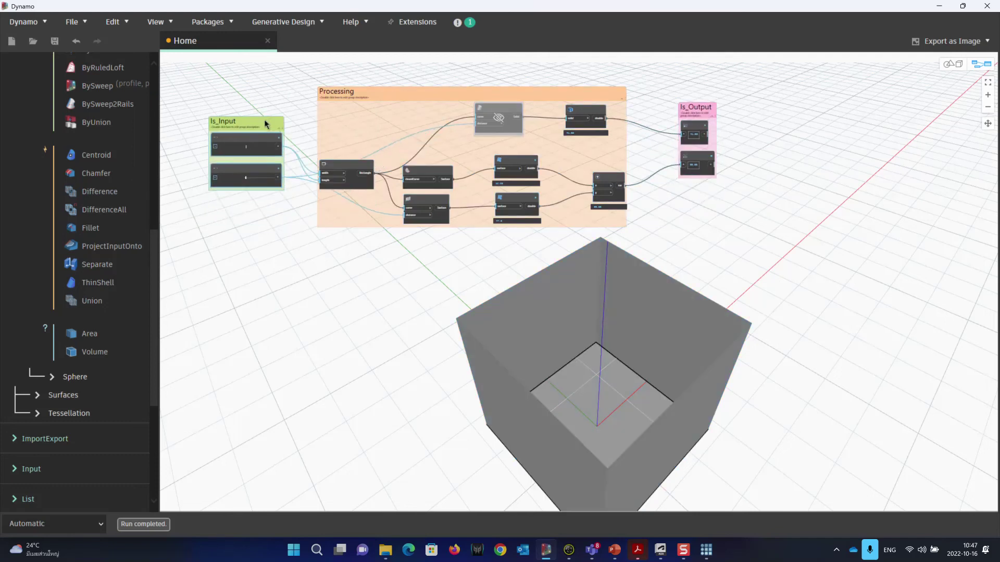
scroll(662, 132, "up", 2)
scroll(310, 350, "up", 2)
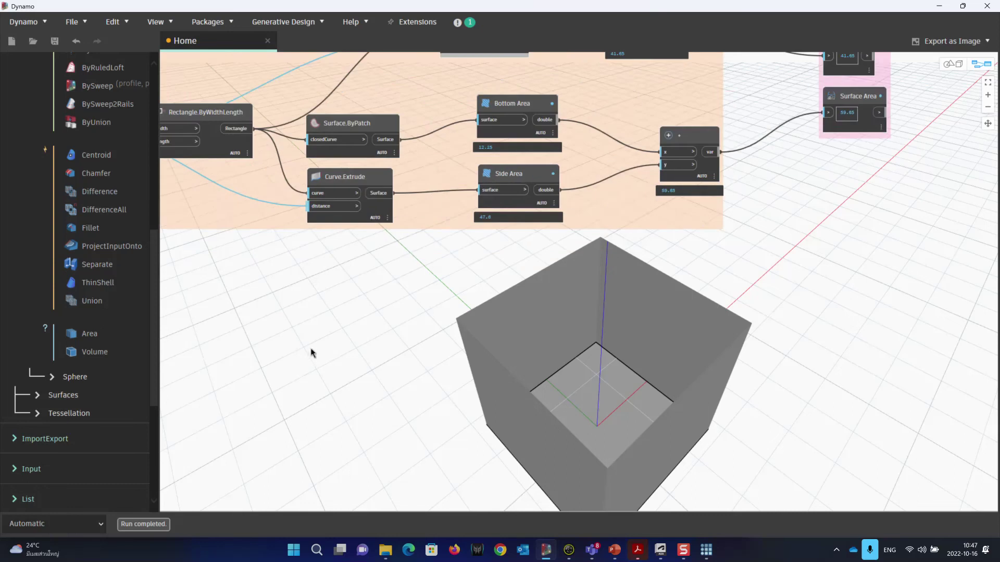
middle_click_drag(310, 350, 604, 410)
scroll(380, 297, "down", 1)
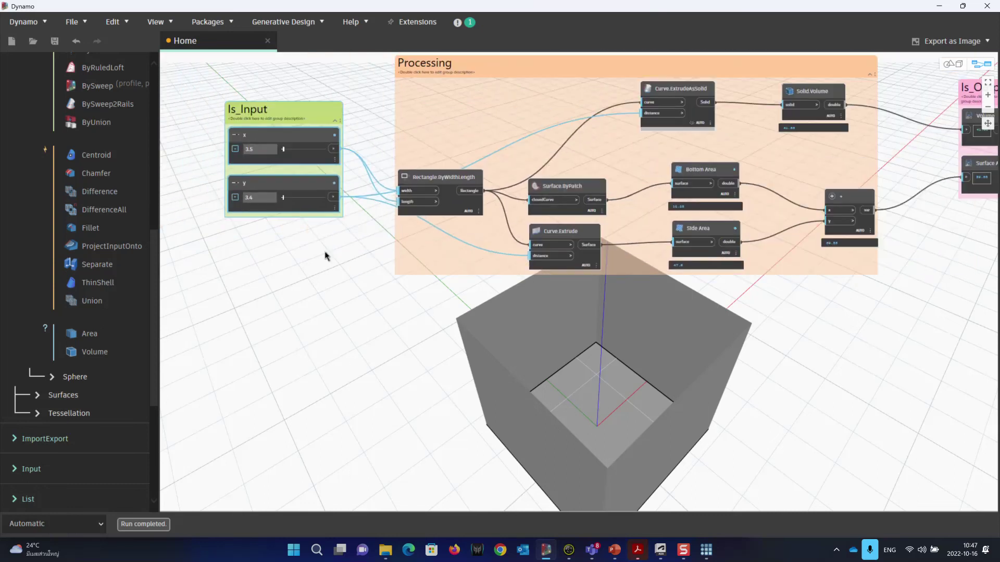
scroll(365, 301, "down", 2)
middle_click_drag(395, 322, 388, 329)
left_click_drag(800, 166, 782, 171)
left_click_drag(322, 183, 326, 174)
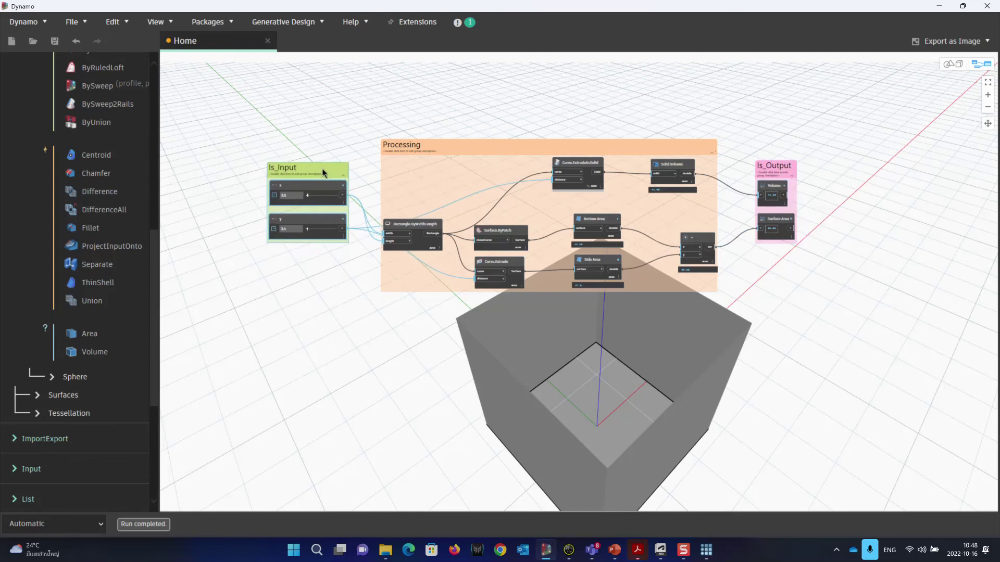
left_click_drag(773, 170, 765, 171)
left_click_drag(528, 154, 539, 154)
left_click(787, 168)
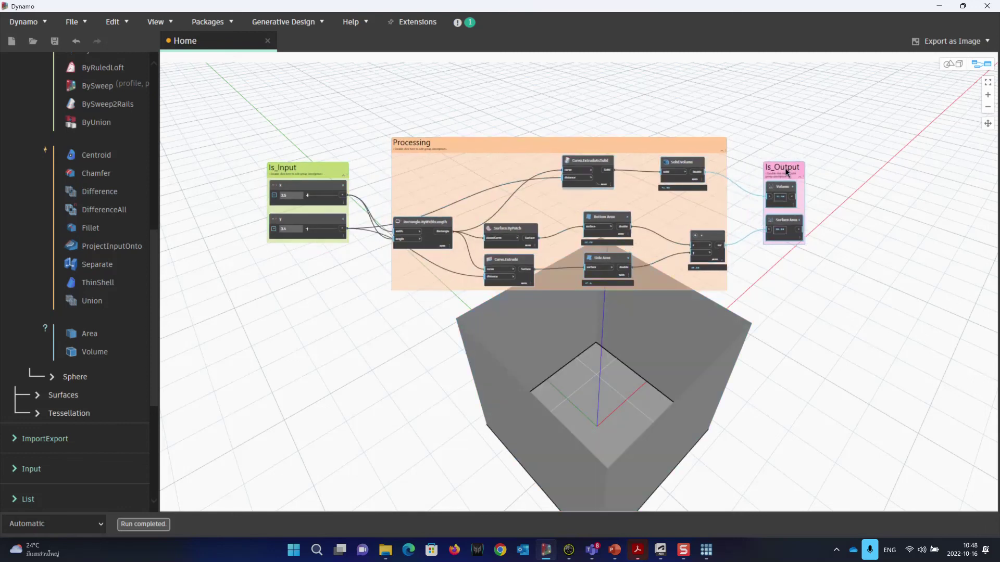
scroll(658, 302, "up", 4)
scroll(574, 327, "down", 2)
scroll(505, 371, "down", 1)
scroll(558, 377, "up", 1)
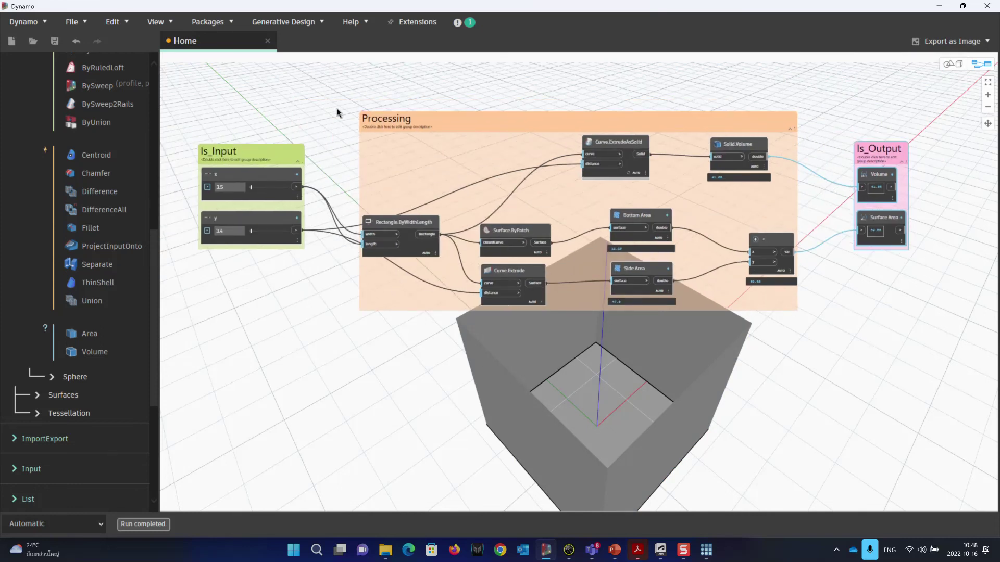
left_click(414, 27)
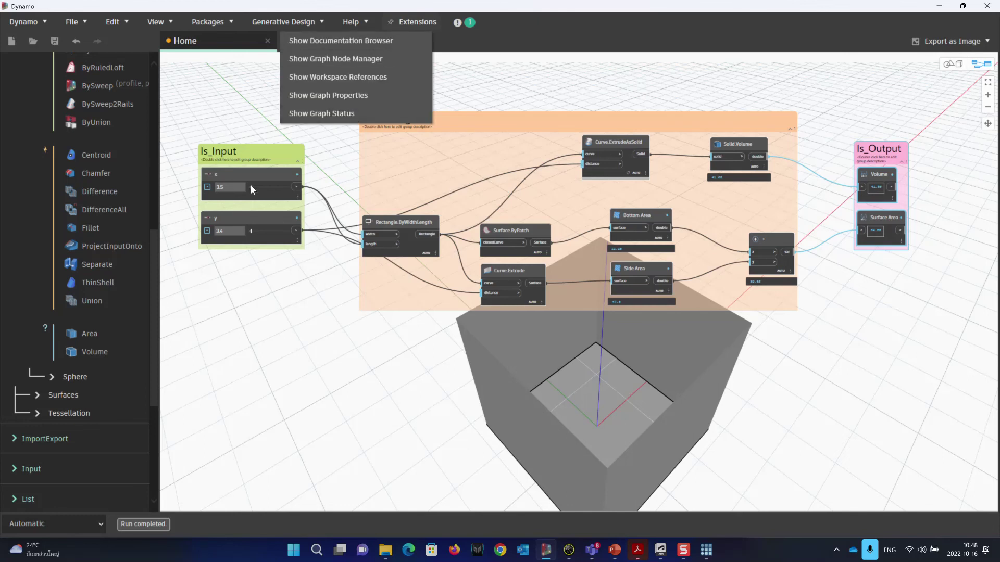
Open the graph status and set the graph type to Generative Design
left_click(321, 113)
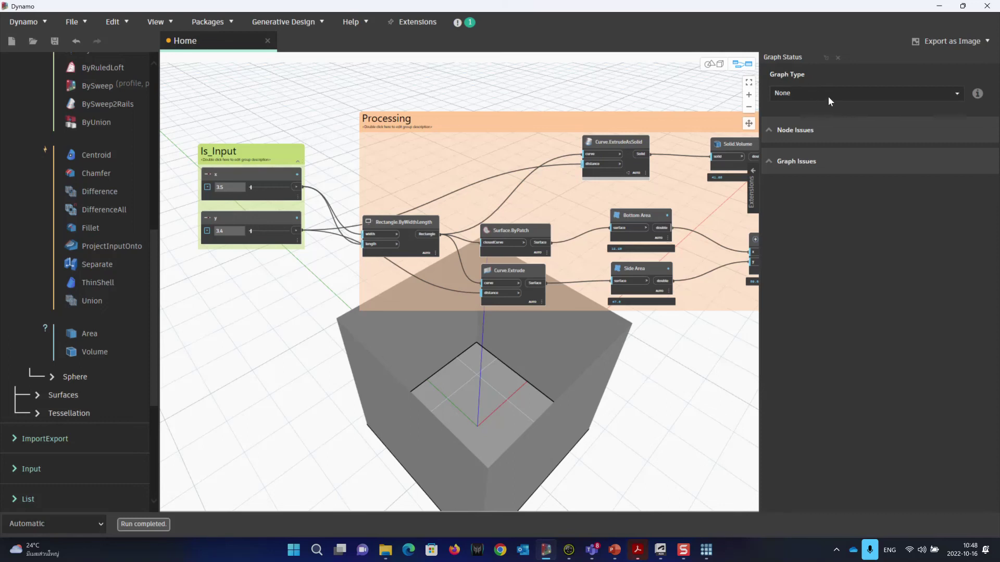
left_click(789, 89)
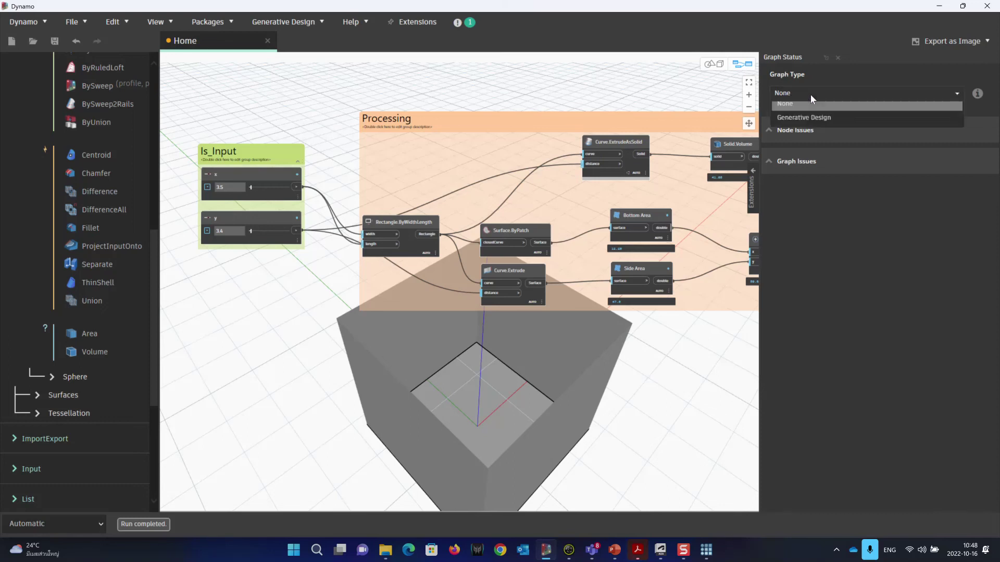
left_click(809, 126)
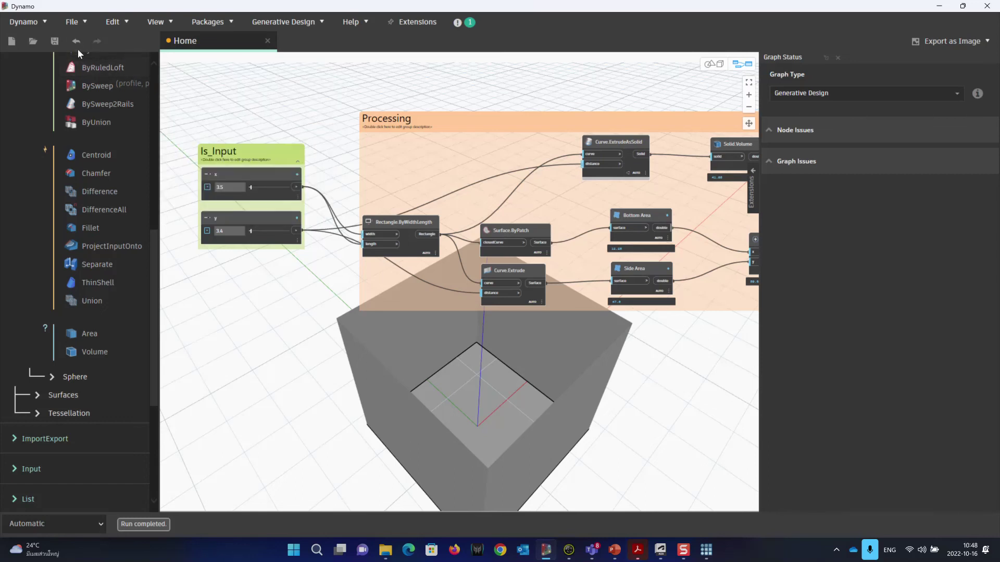
Save the graph as Intro_GD_Ex2.dyn in the LAB6 GD folder
left_click(54, 41)
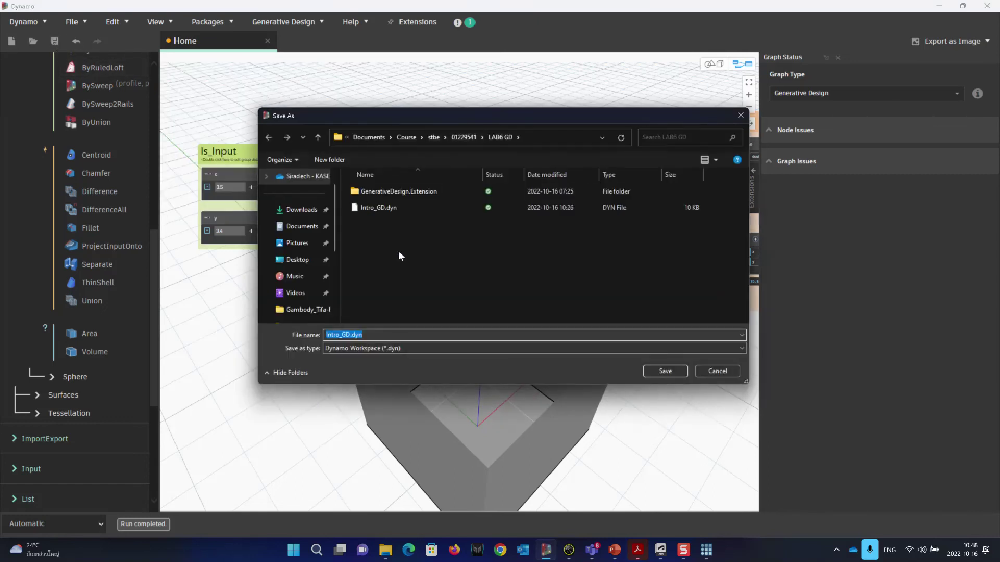
left_click(399, 333)
left_click_drag(351, 335, 419, 336)
key("BackSpace")
left_click(665, 371)
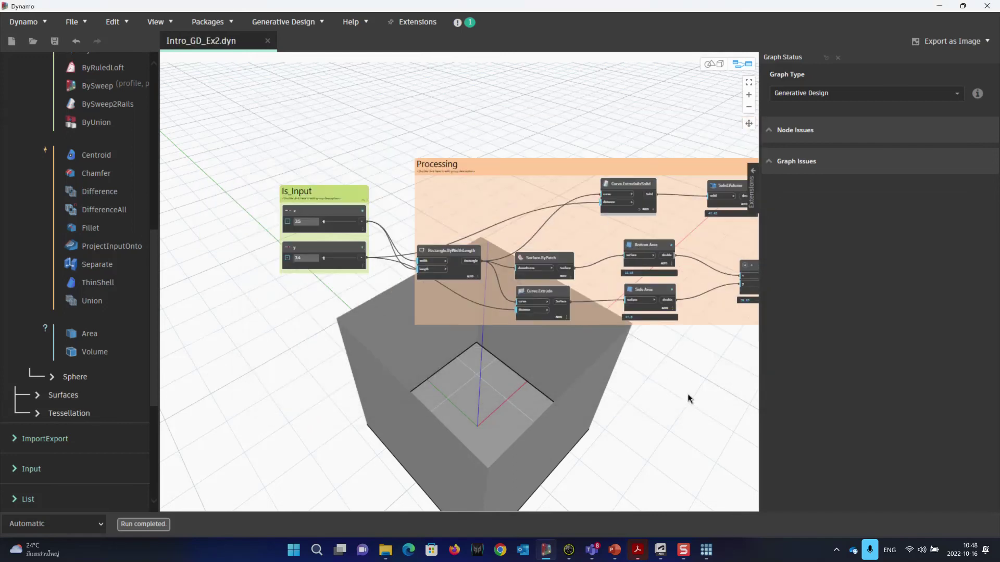
Close the graph status and the still open Explore Outcomes window showing the Intro_GD 003 study
scroll(536, 313, "down", 3)
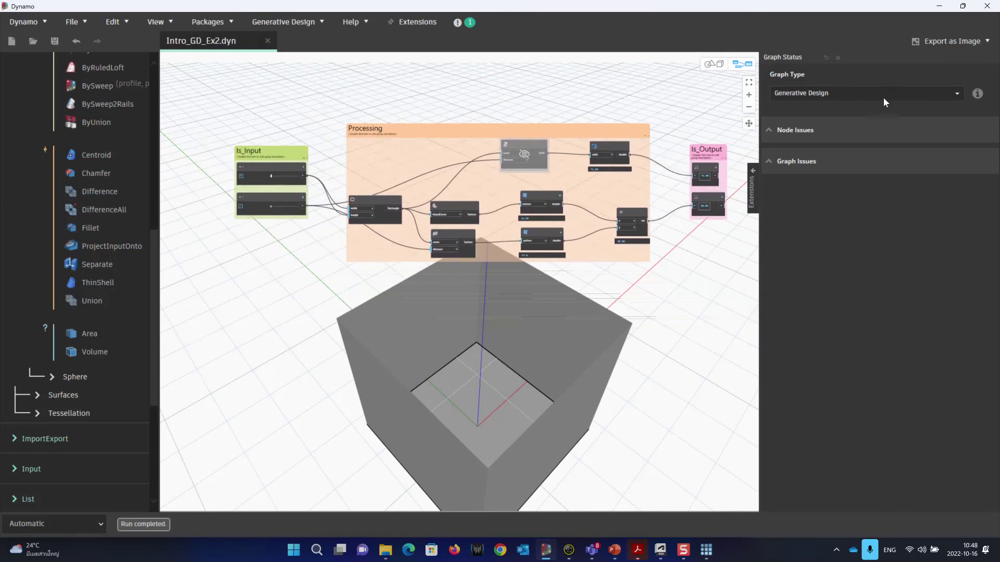
scroll(698, 286, "up", 2)
scroll(698, 285, "down", 2)
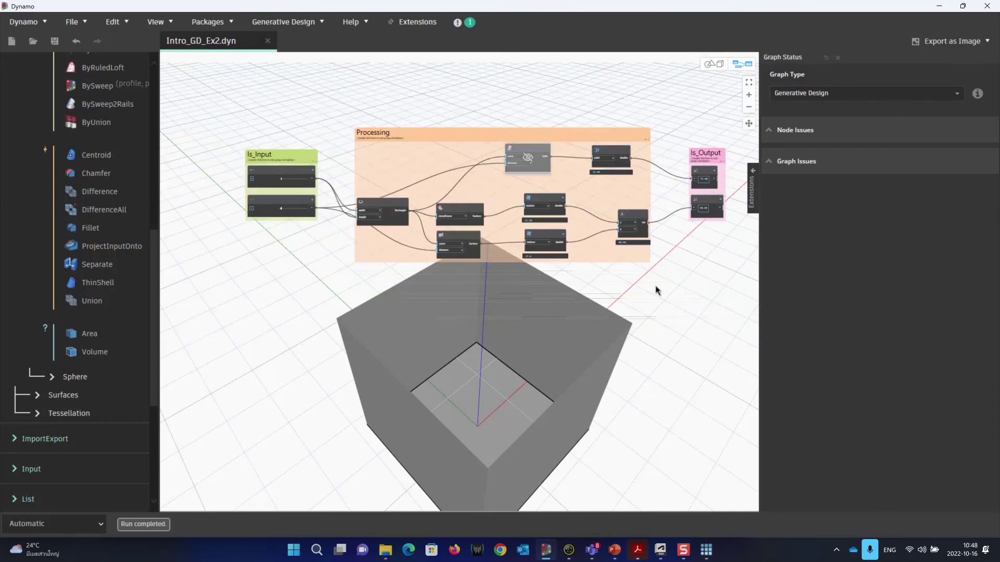
scroll(655, 290, "up", 1)
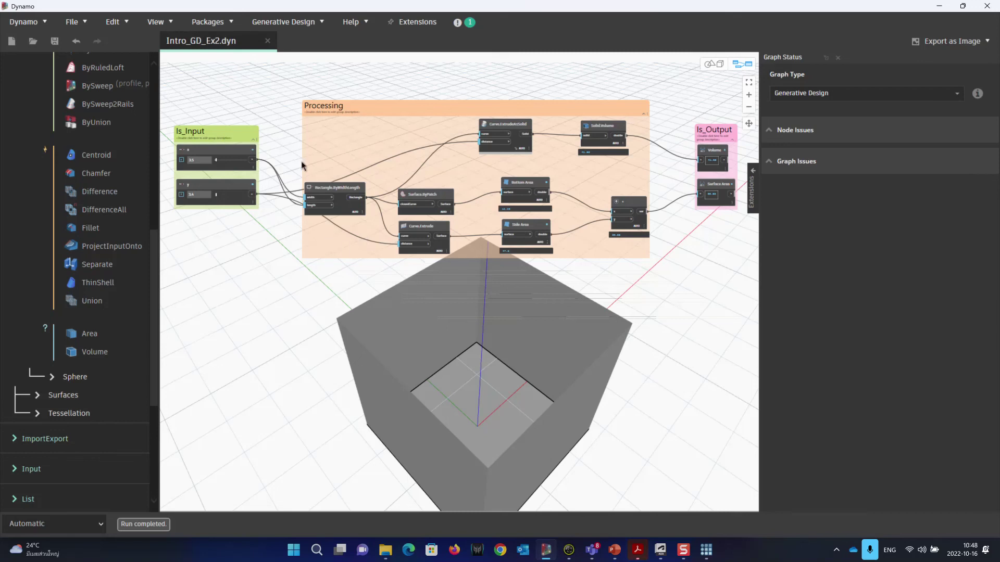
left_click(836, 58)
left_click(301, 23)
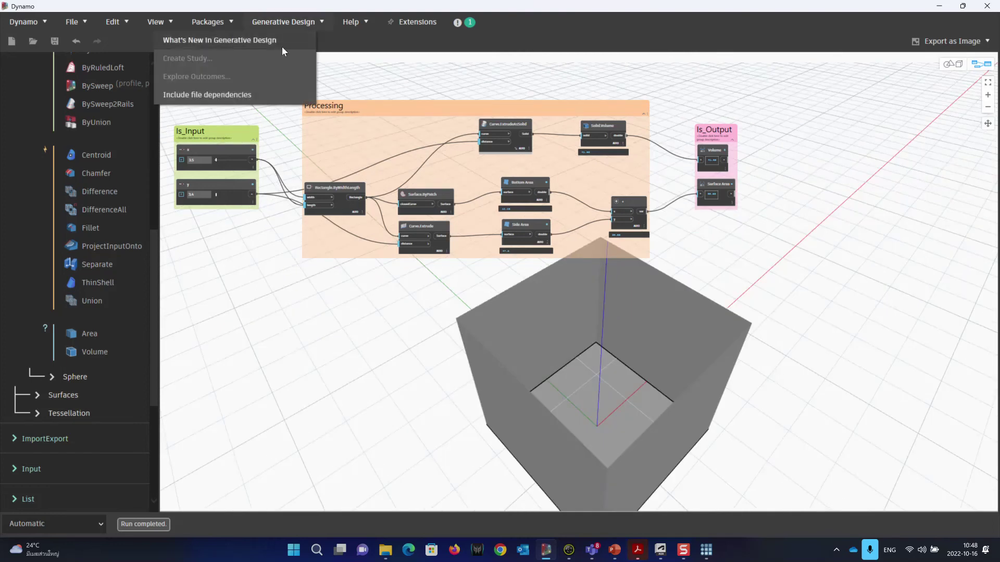
left_click(275, 125)
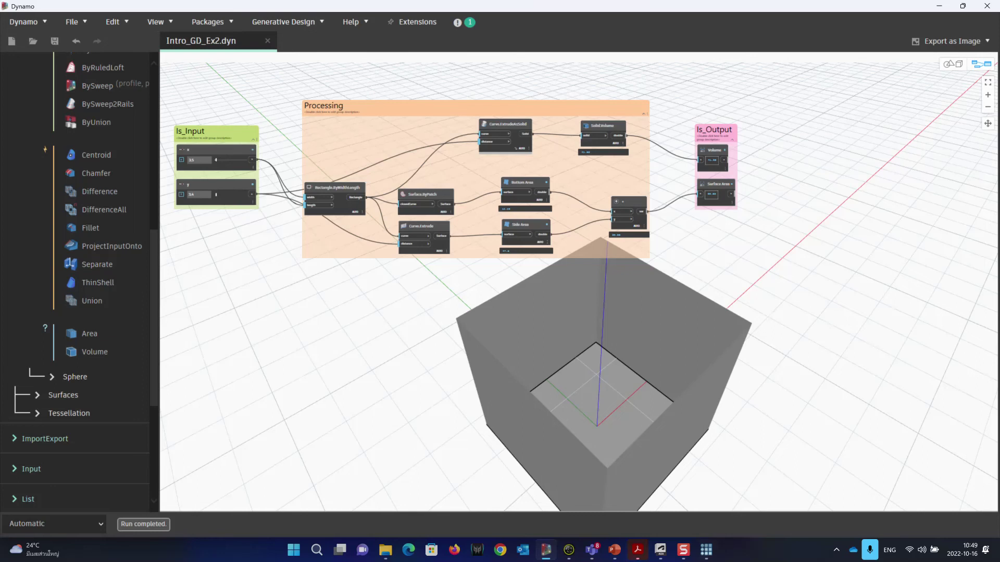
left_click(707, 558)
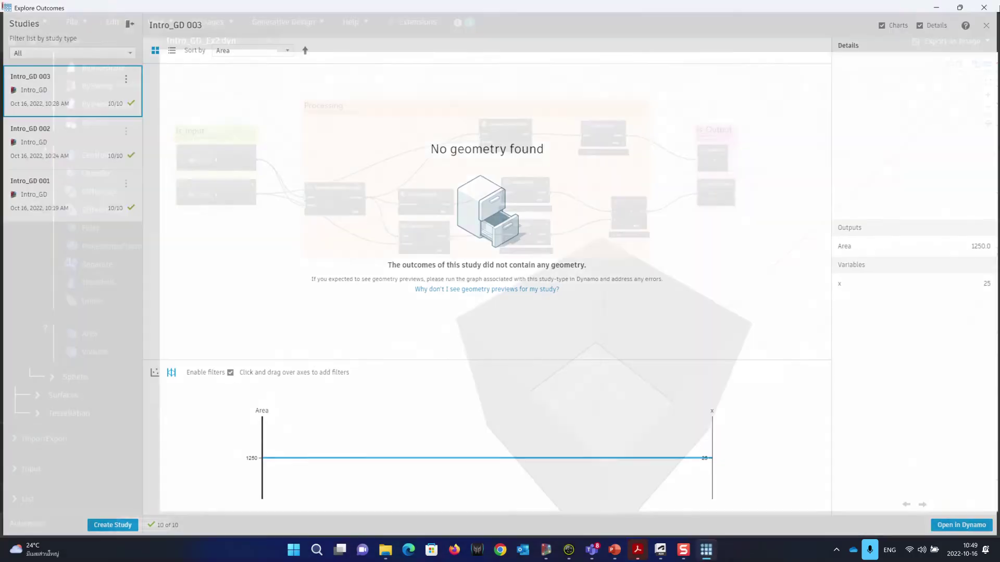
left_click(987, 6)
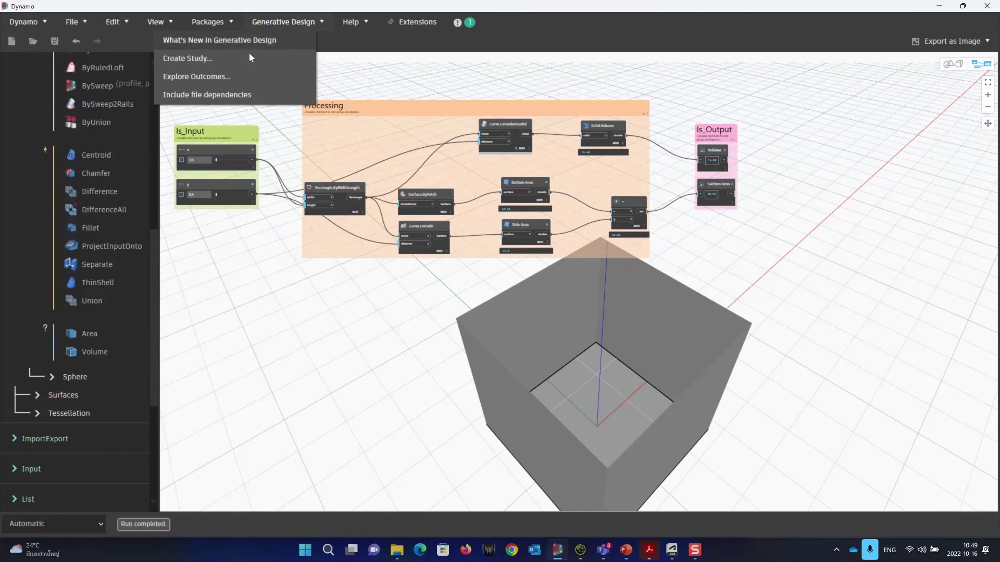
Create a new generative design study from Intro_GD_Ex2 using the Cross Product method
left_click(249, 56)
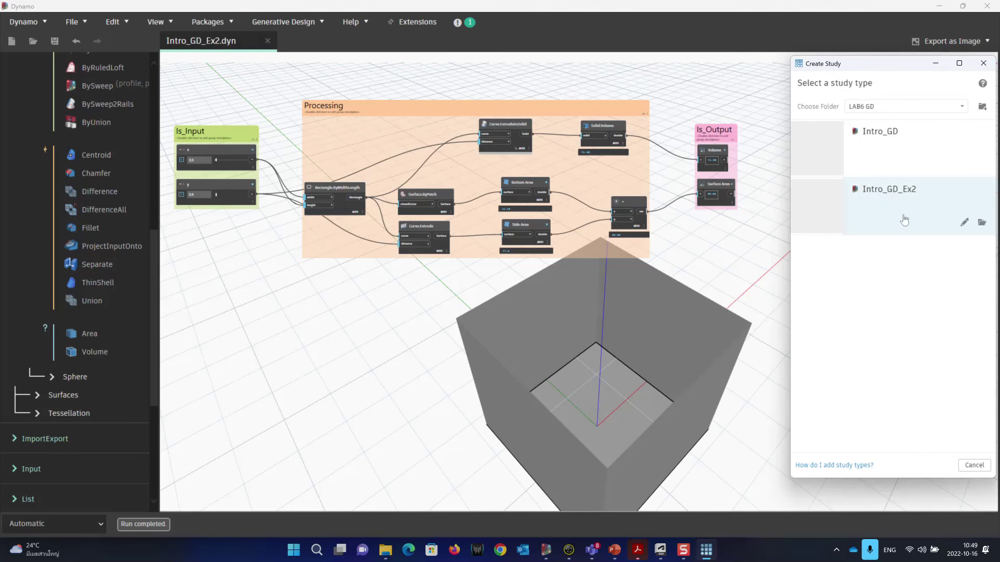
left_click(882, 221)
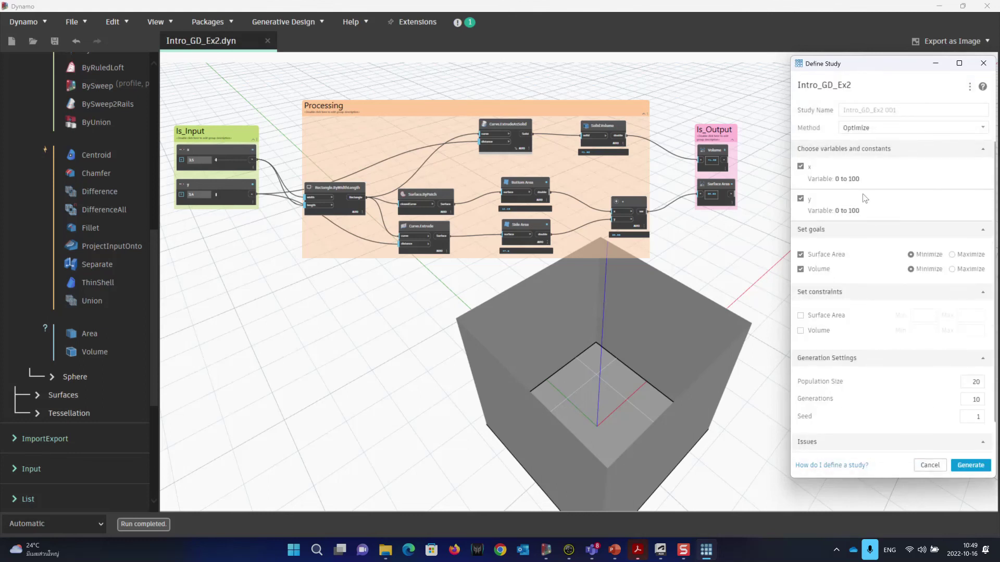
left_click(933, 130)
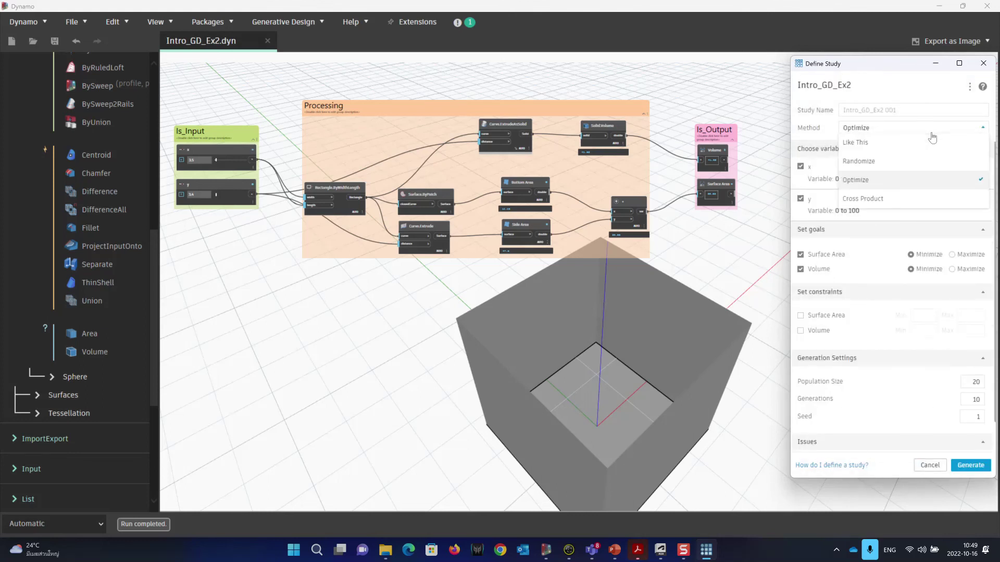
left_click(898, 204)
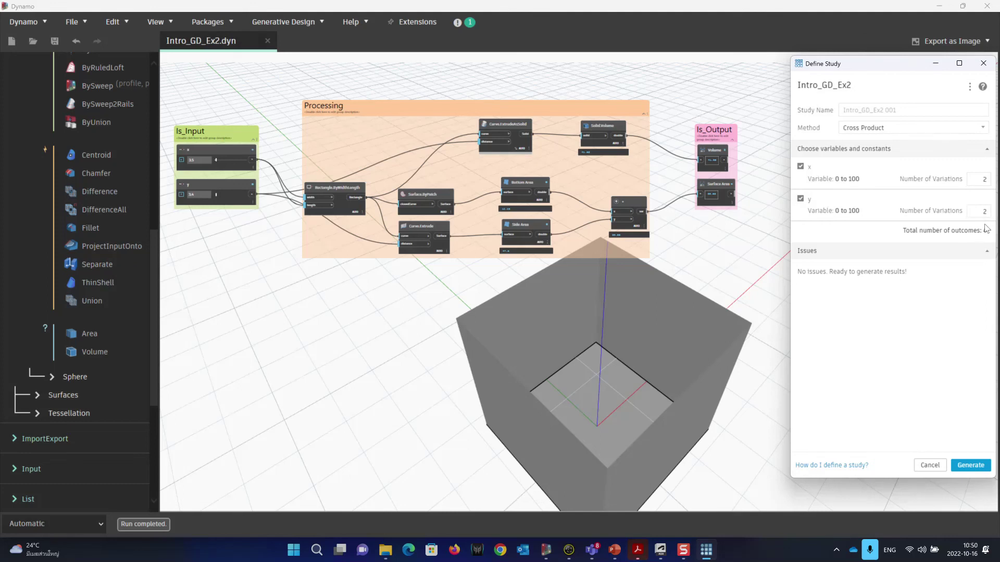
Set the number of variations to 10 for both x and y and generate the study
left_click(979, 180)
type("10")
key("BackSpace")
key("BackSpace")
type("50")
key("Tab")
type("50")
left_click(984, 182)
type("20")
left_click(984, 212)
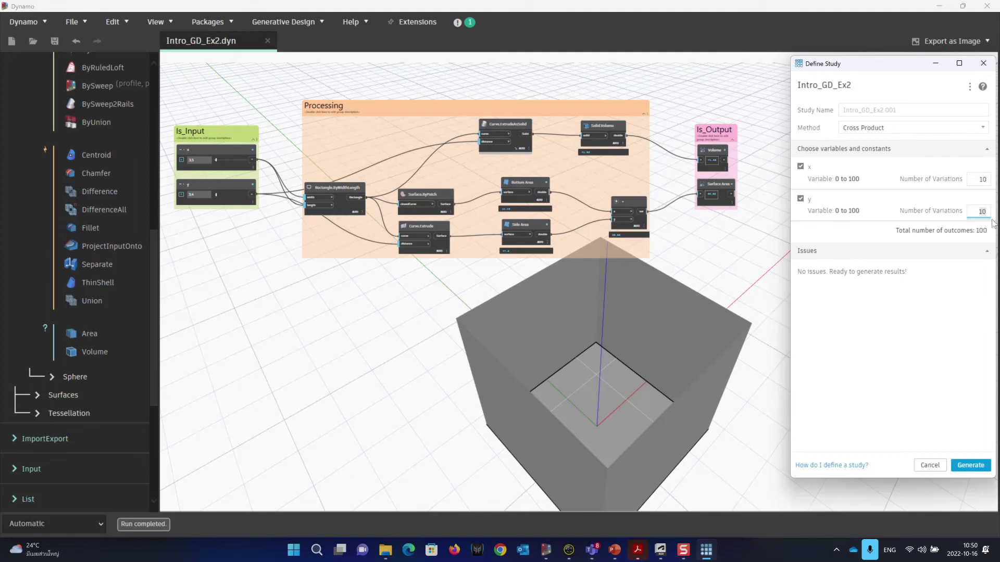
type("20")
double_click(980, 179)
left_click(983, 212)
key("BackSpace")
type("20")
key("BackSpace")
left_click(976, 179)
left_click(971, 466)
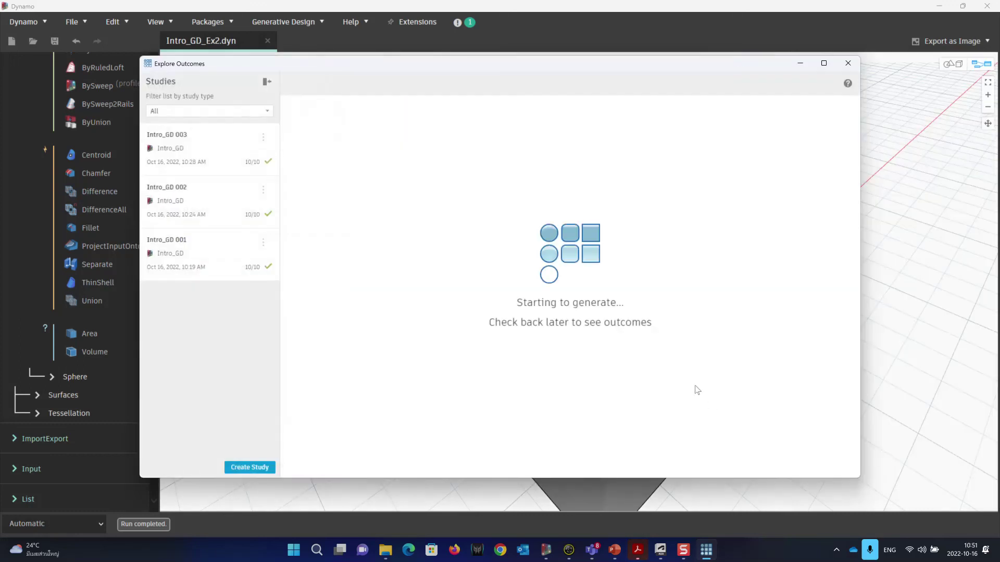
Maximize the outcomes window and look through the thumbnails of the generated Intro_GD_Ex2 001 outcomes
left_click(824, 63)
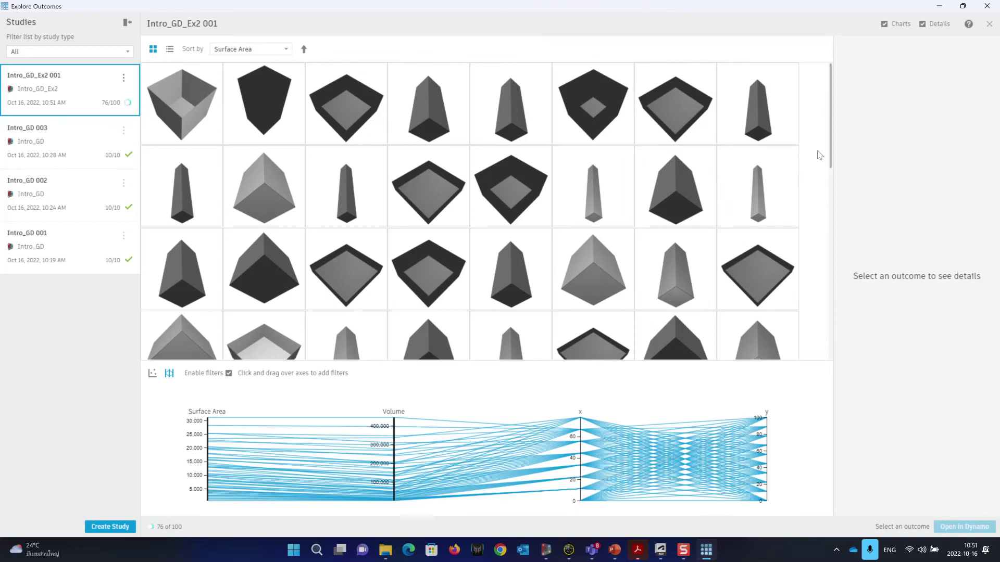
scroll(819, 155, "down", 1)
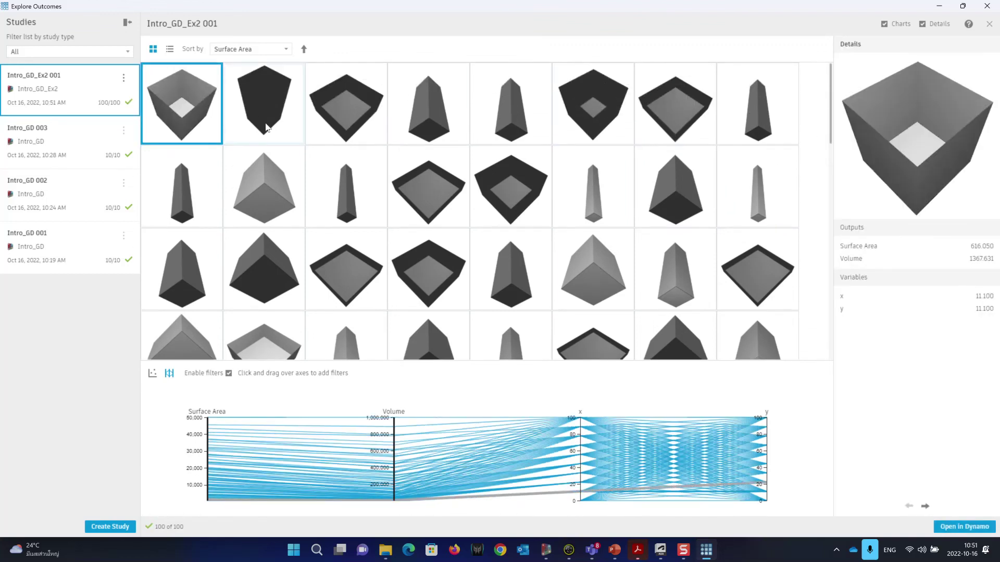
scroll(538, 129, "down", 3)
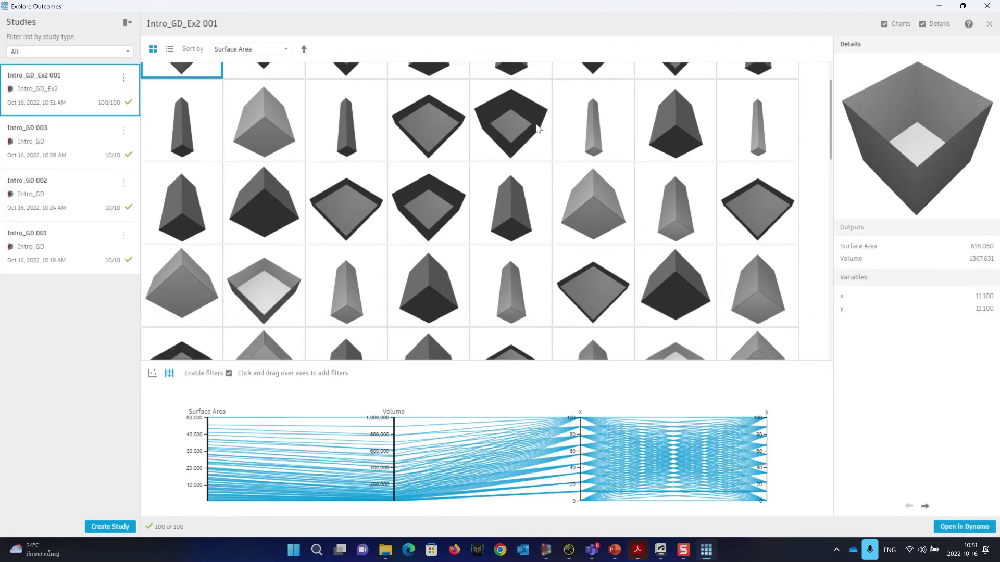
scroll(539, 129, "down", 10)
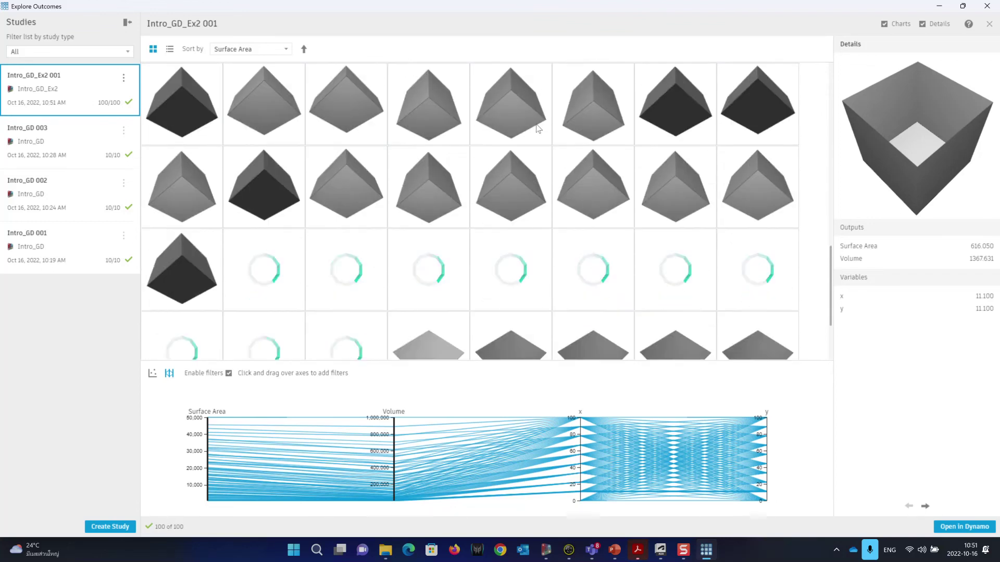
scroll(539, 129, "down", 1)
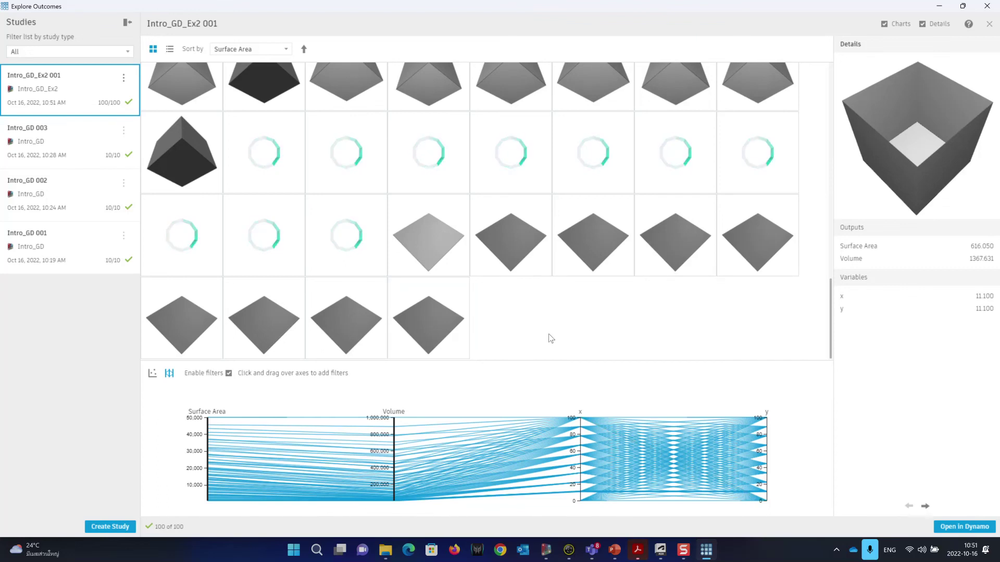
scroll(553, 326, "up", 1)
scroll(553, 326, "up", 6)
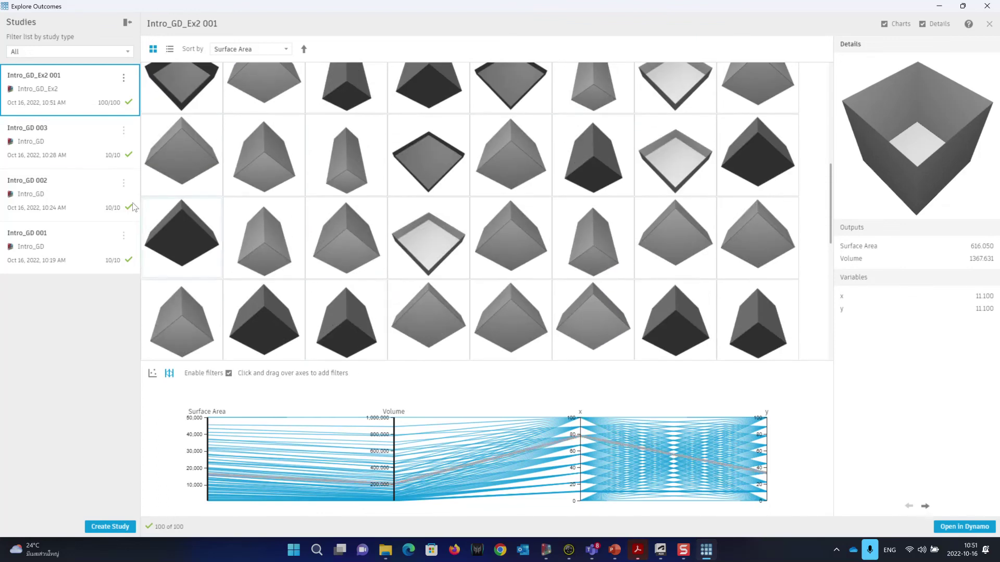
scroll(438, 201, "down", 5)
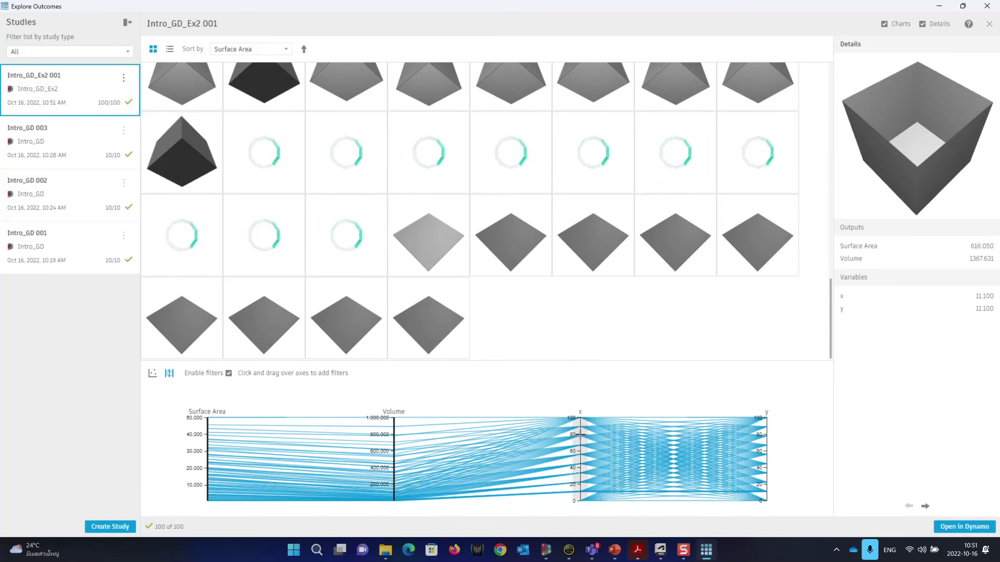
Reorder the chart axes to x, y, Surface Area, Volume and filter the outcomes to a narrow volume band just under 600,000
left_click_drag(582, 418, 219, 414)
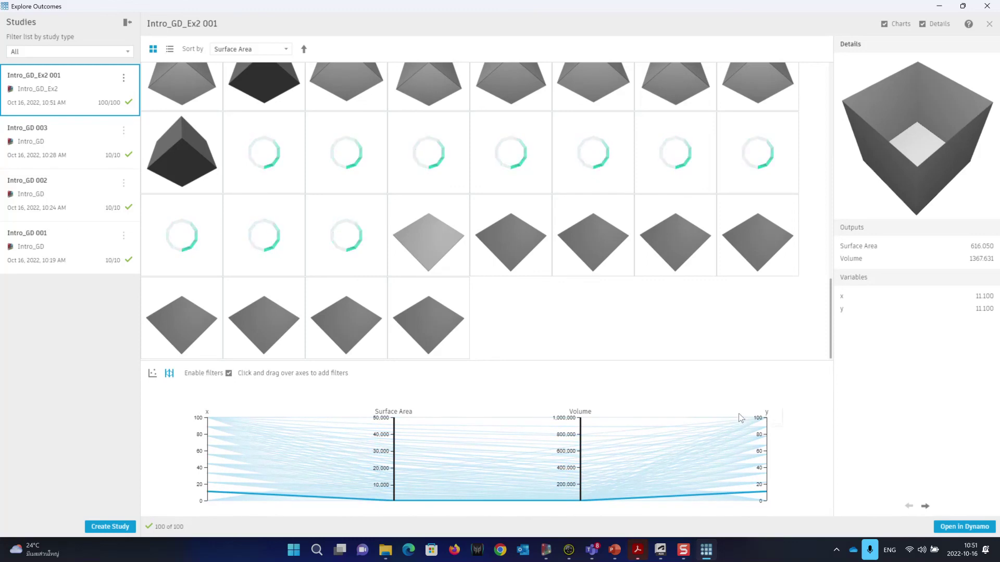
left_click_drag(770, 416, 350, 419)
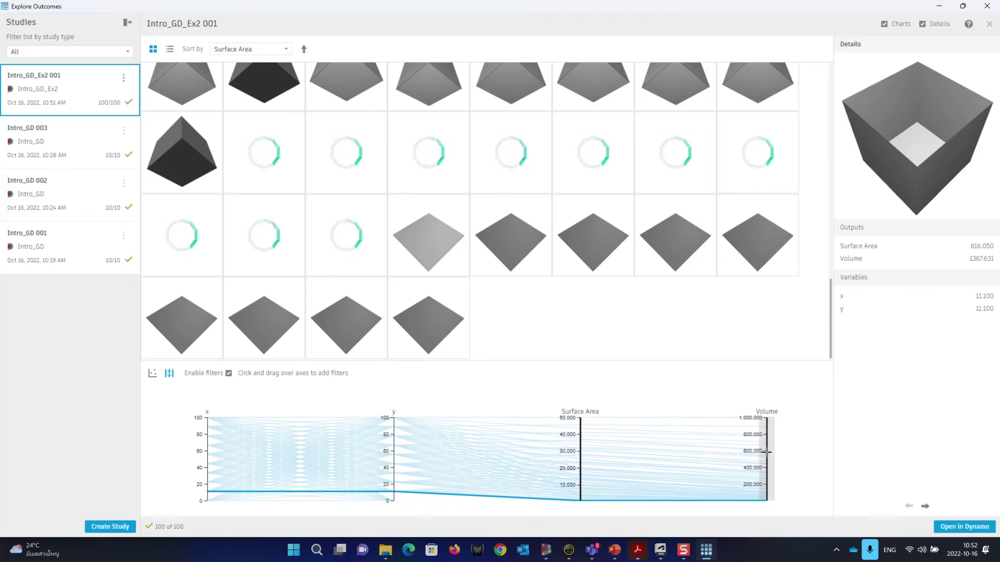
left_click_drag(768, 462, 768, 452)
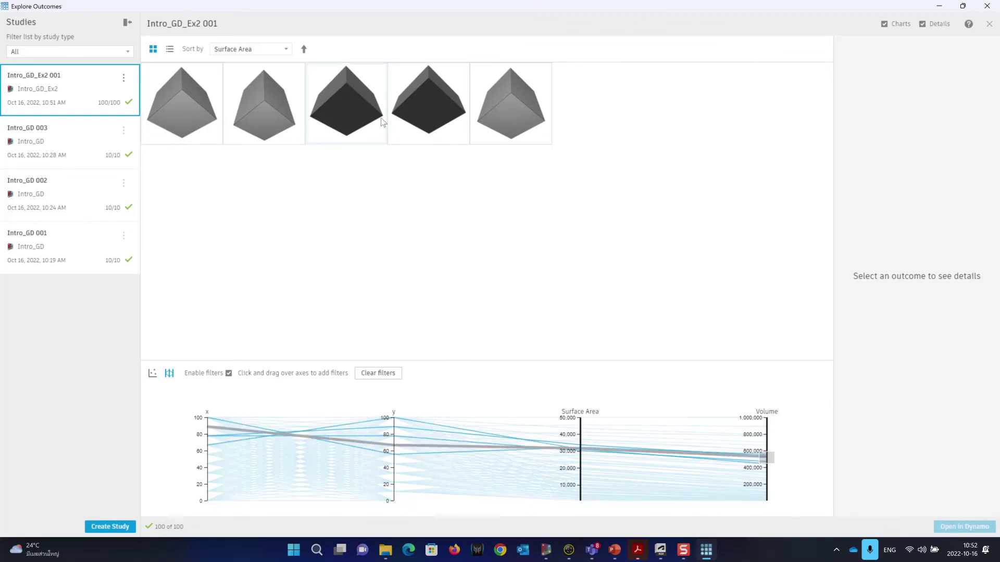
left_click_drag(756, 458, 761, 478)
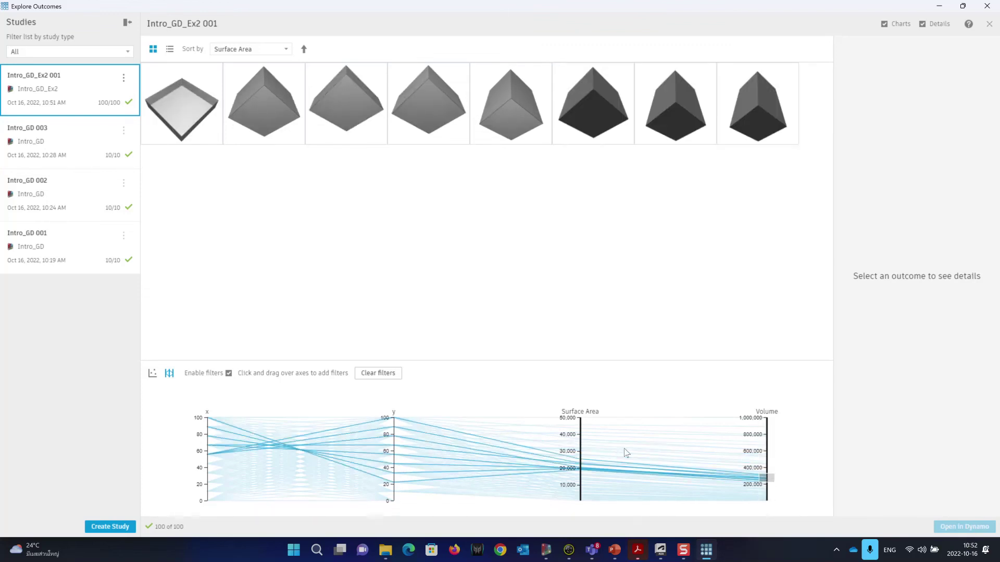
left_click_drag(769, 450, 757, 459)
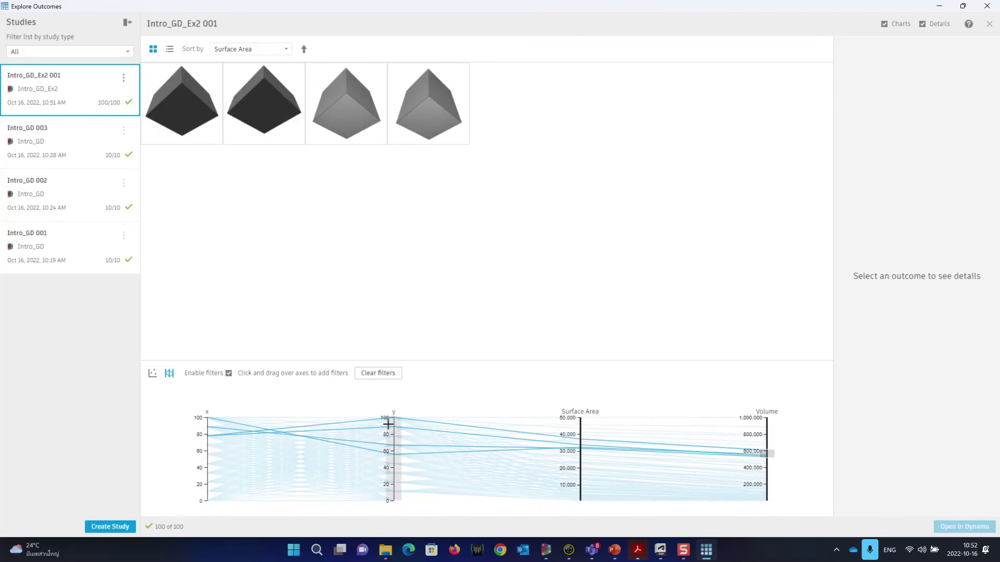
Inspect the third filtered outcome's values and rotate its 3D preview to look into the box's open side
left_click(349, 106)
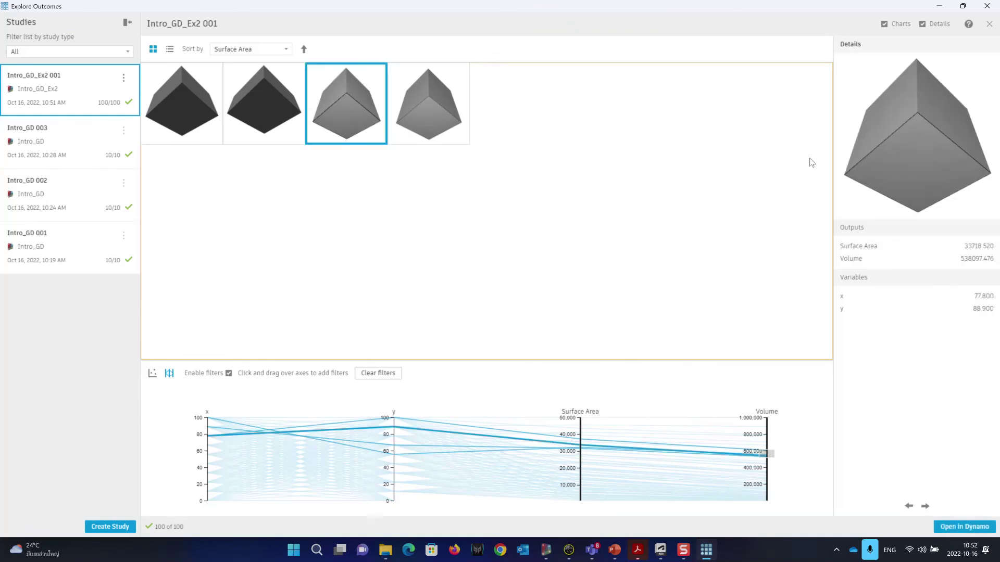
left_click_drag(919, 135, 862, 166)
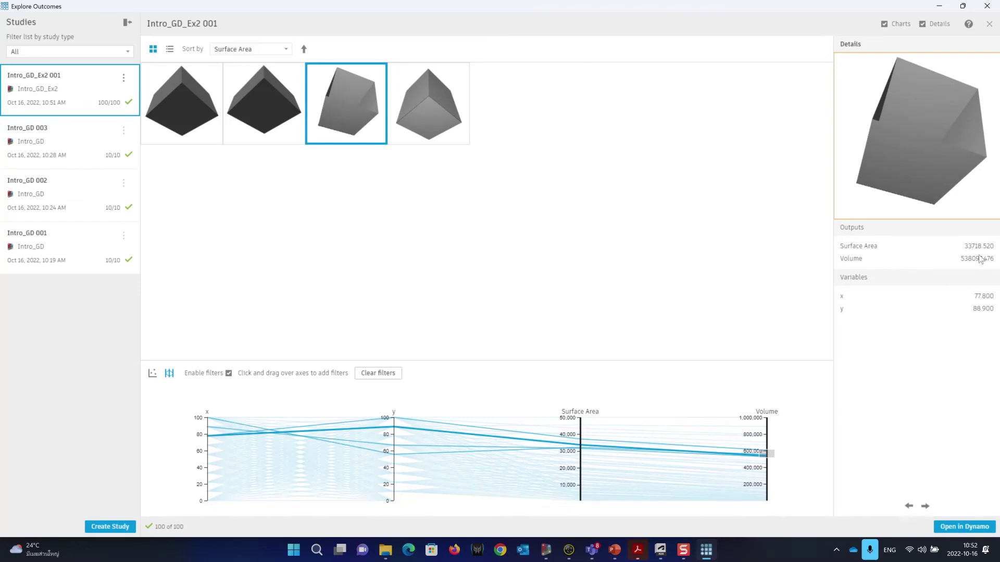
left_click_drag(958, 151, 925, 152)
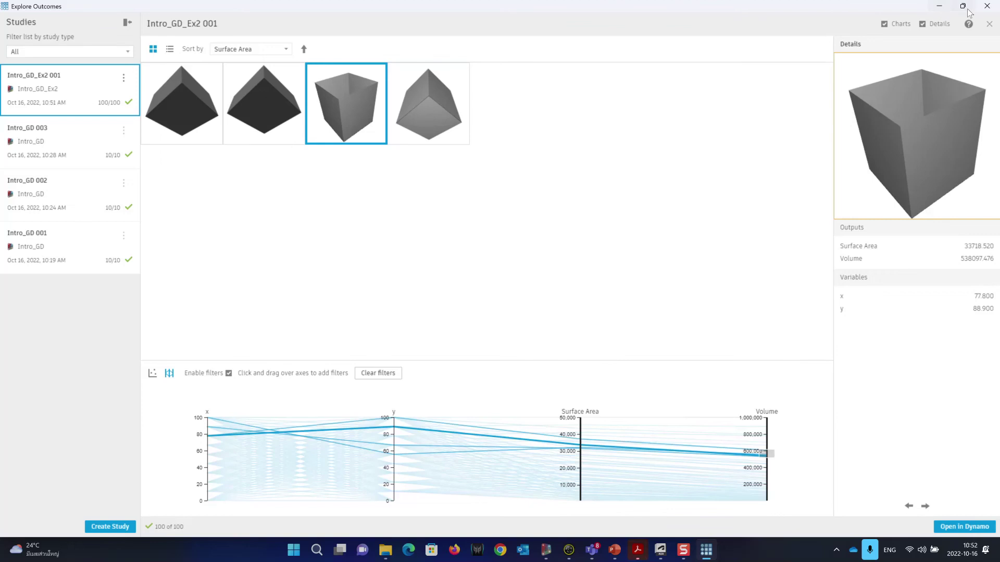
Close the study outcomes window and return to the Intro_GD_Ex2 graph
left_click(987, 6)
scroll(376, 268, "up", 3)
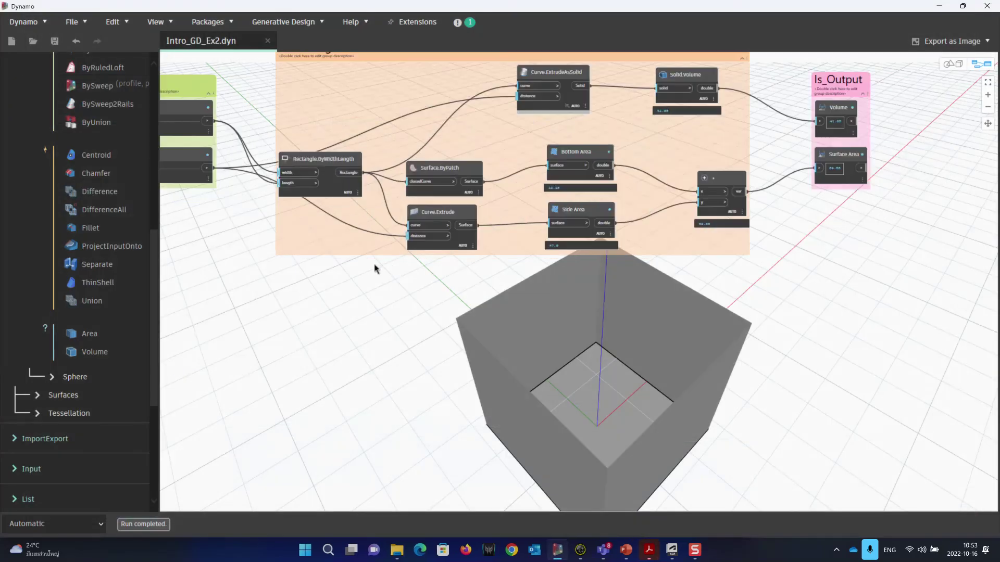
scroll(375, 270, "down", 1)
middle_click_drag(356, 298, 436, 330)
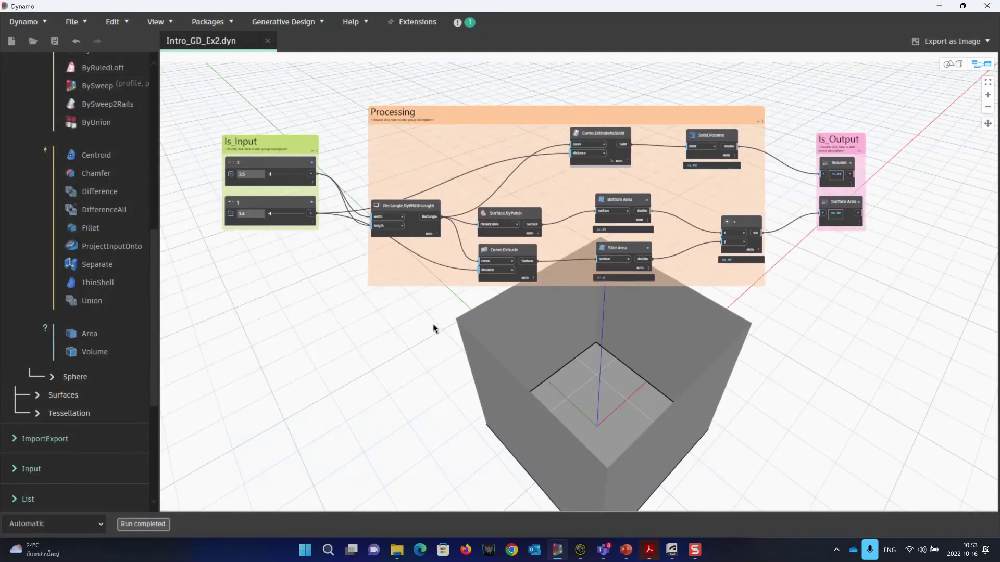
scroll(437, 338, "up", 2)
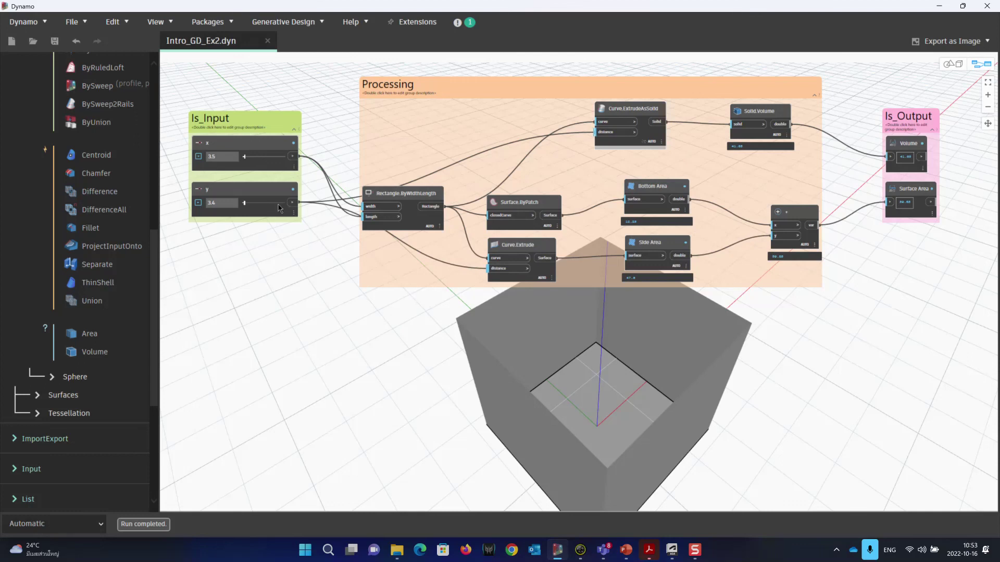
left_click(280, 28)
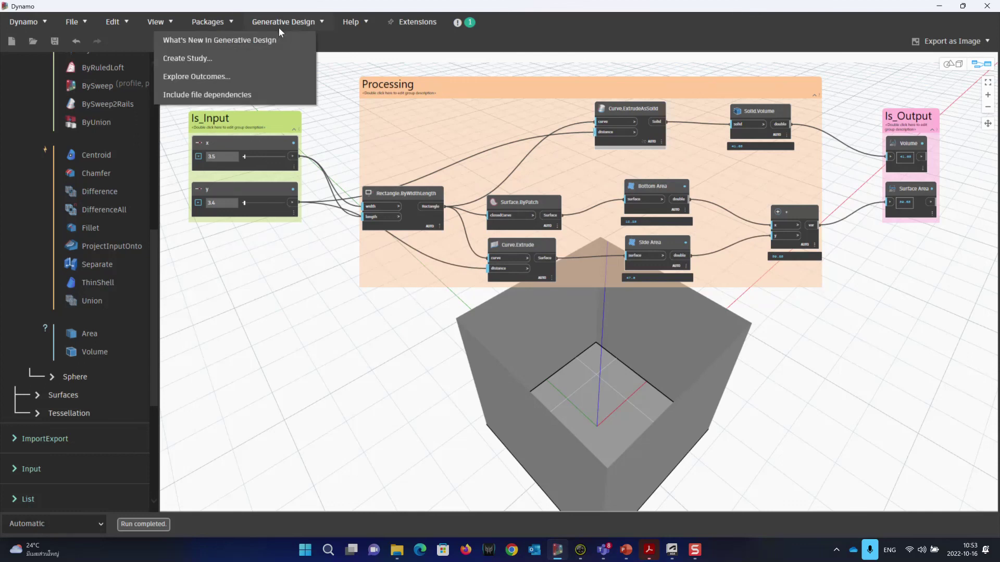
left_click(263, 55)
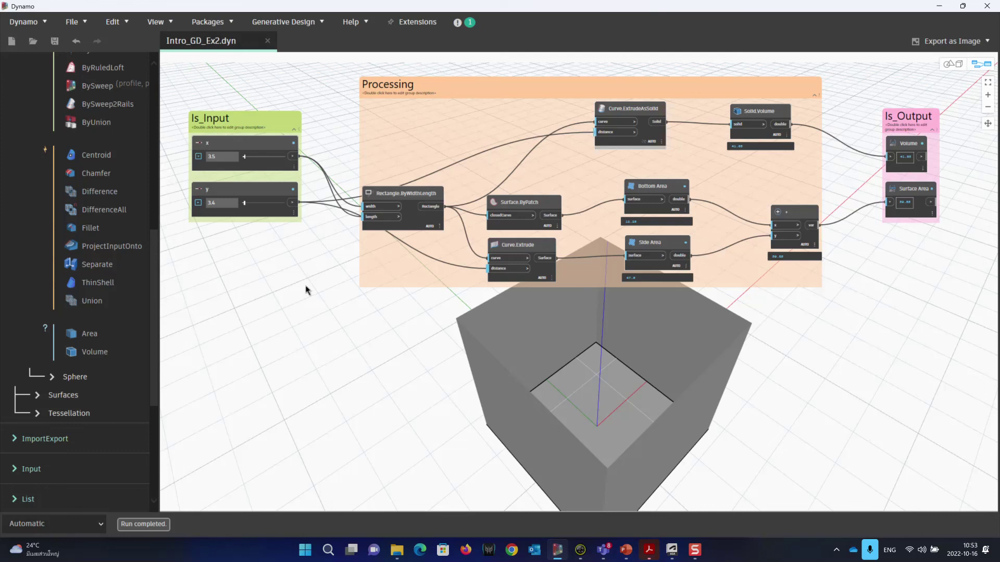
mouse_move(842, 214)
left_click(906, 211)
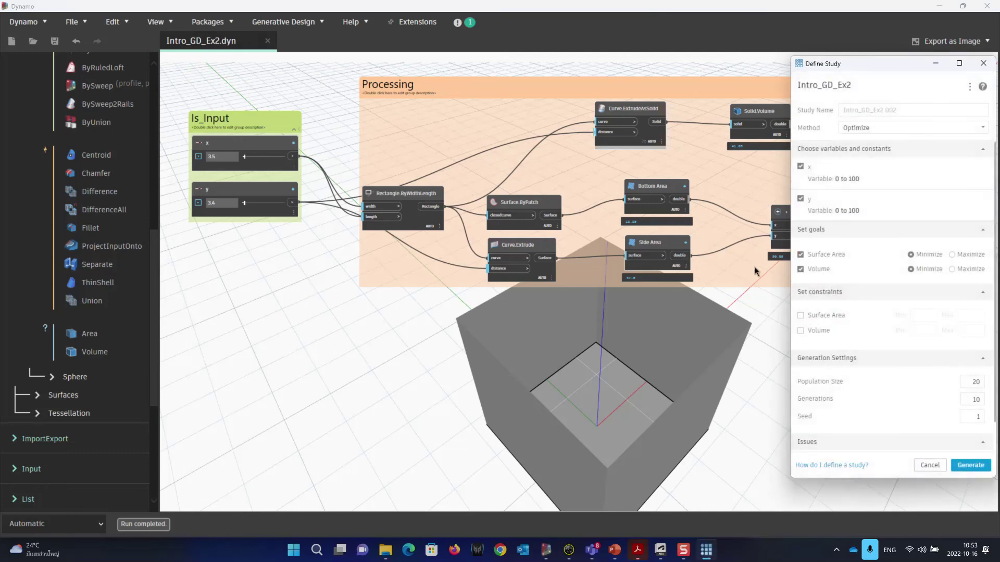
left_click_drag(852, 70, 647, 74)
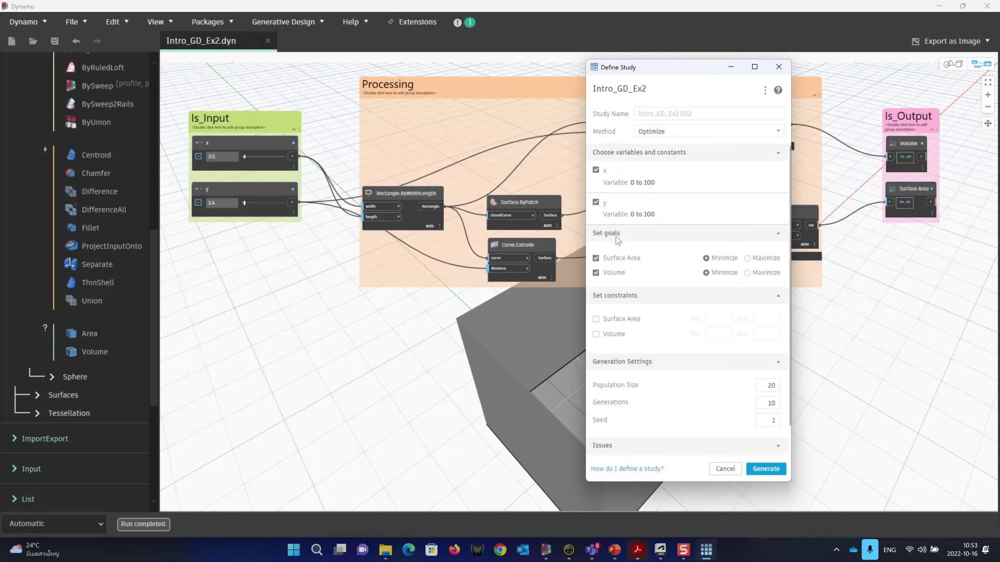
Switch to PowerPoint, highlight "to minimize the surface area" in yellow in the Problem 2 text, and minimize the presentation
left_click(614, 550)
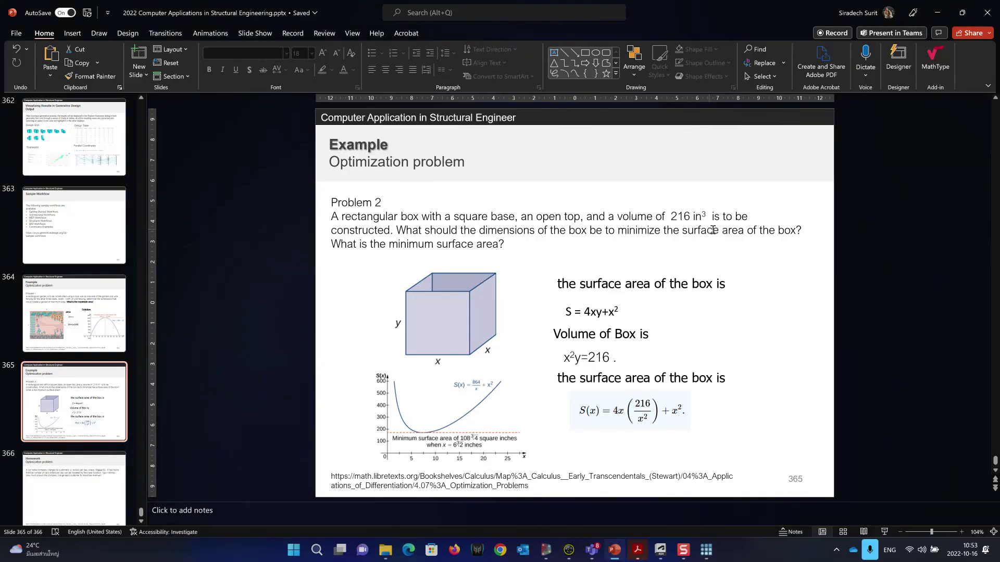
left_click(619, 232)
left_click_drag(621, 233, 743, 235)
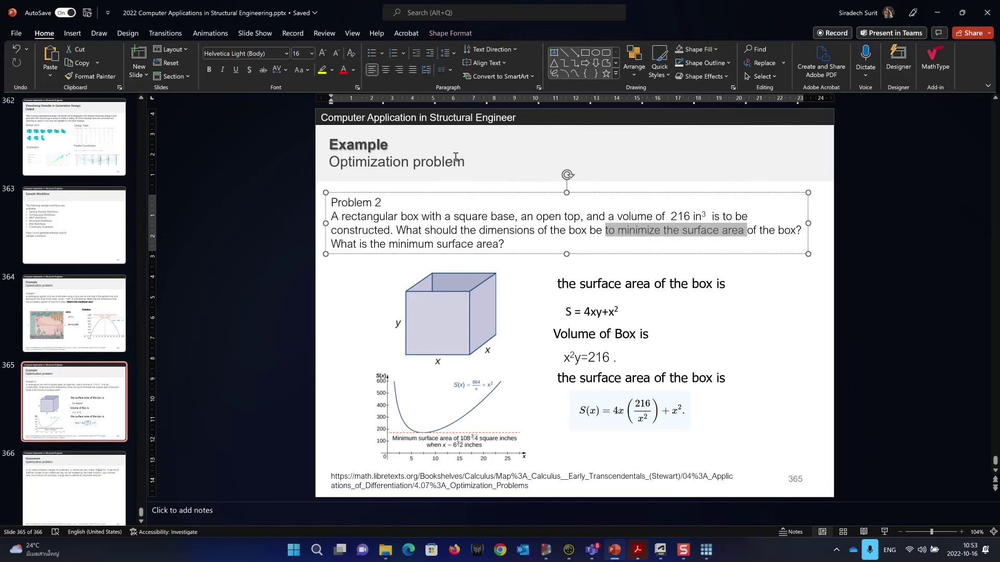
left_click(321, 71)
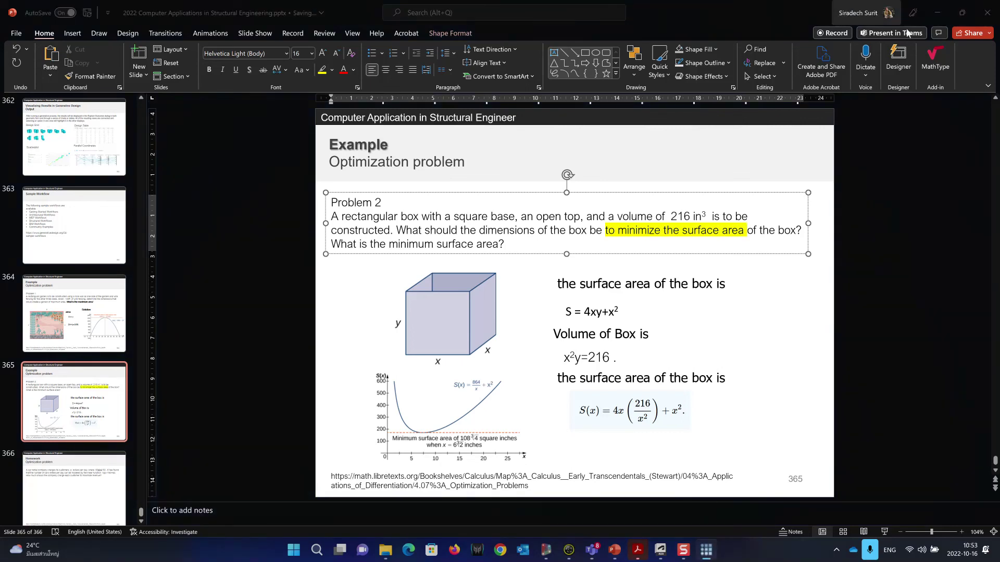
left_click(933, 17)
left_click(939, 6)
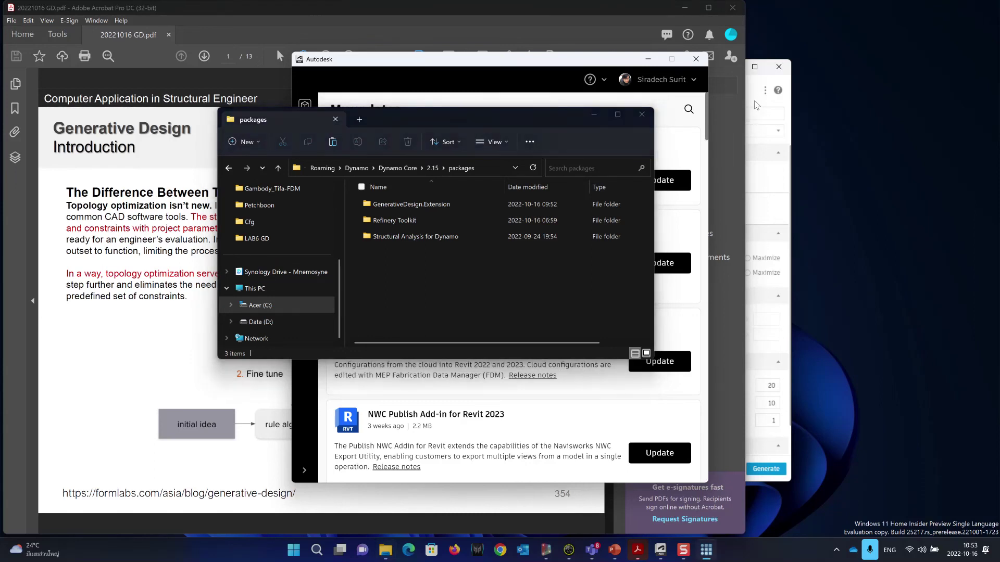
Close the ungenerated study definition and return to the Intro_GD_Ex2 graph in Dynamo
left_click(778, 67)
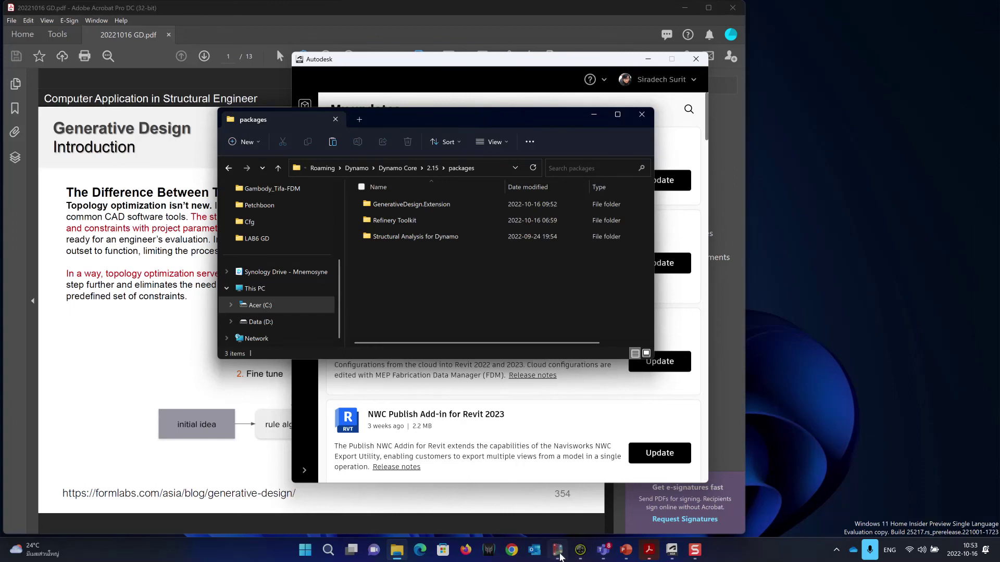
left_click(559, 551)
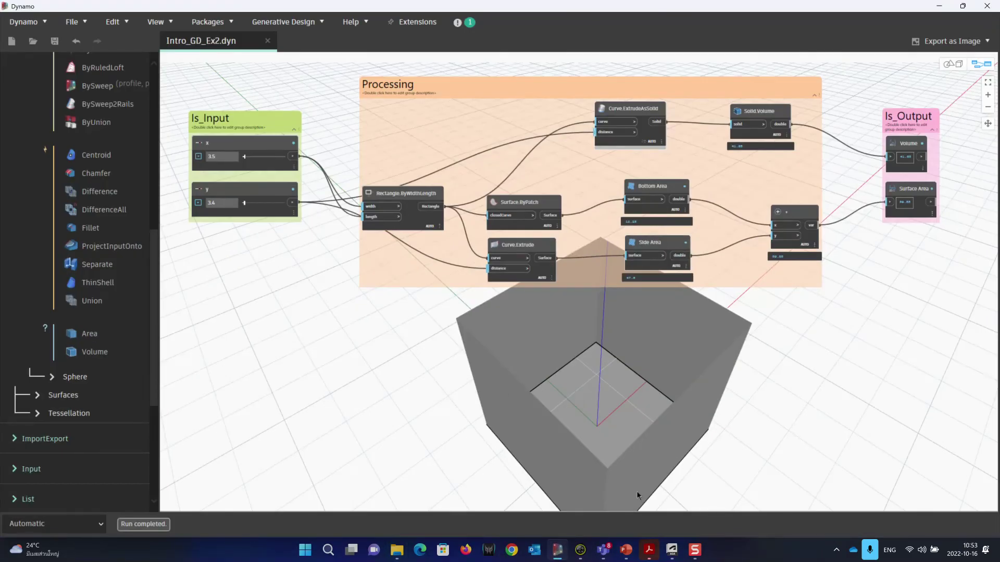
left_click(625, 551)
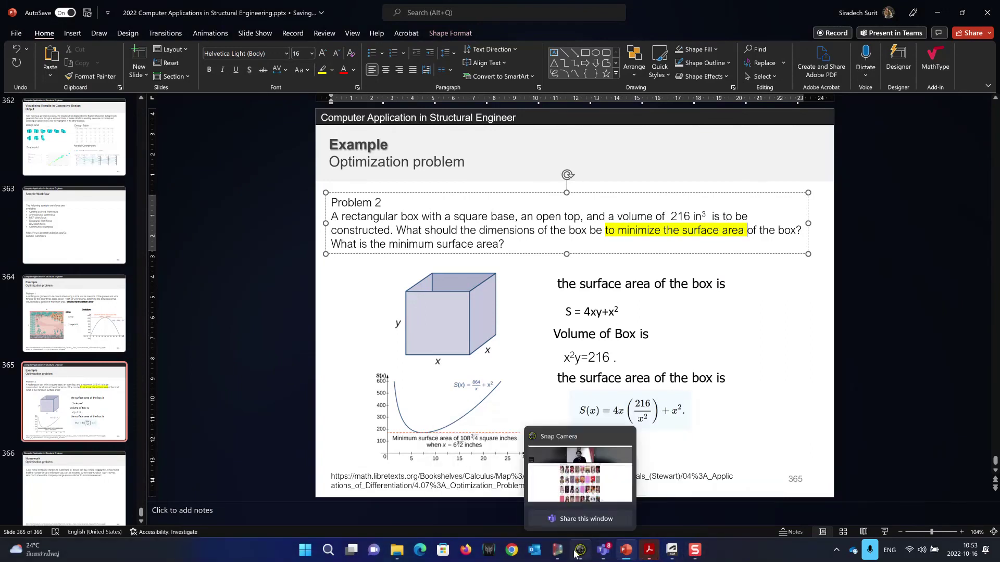
left_click(559, 551)
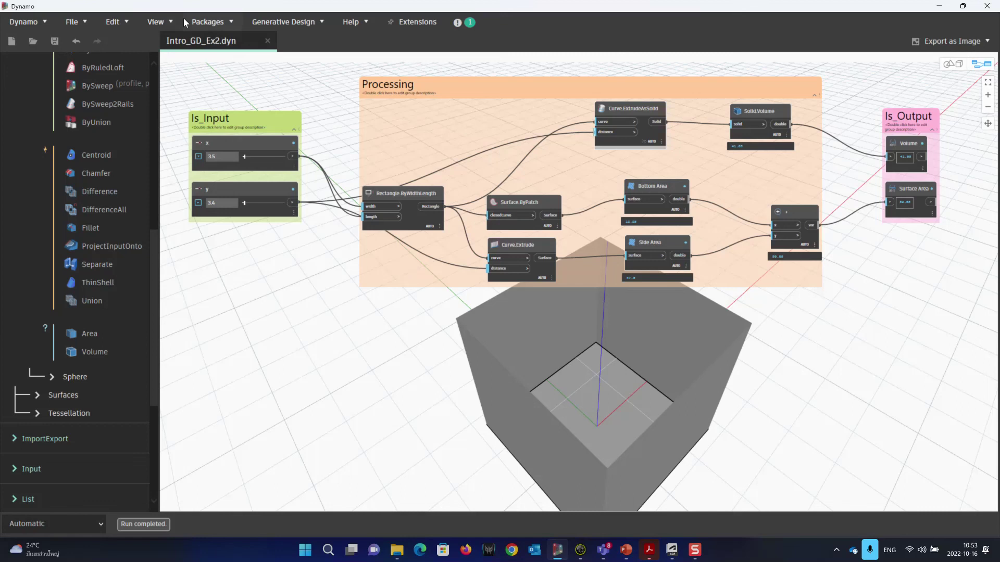
Start defining a new generative design study from the Intro_GD_Ex2 study type
left_click(277, 21)
left_click(243, 59)
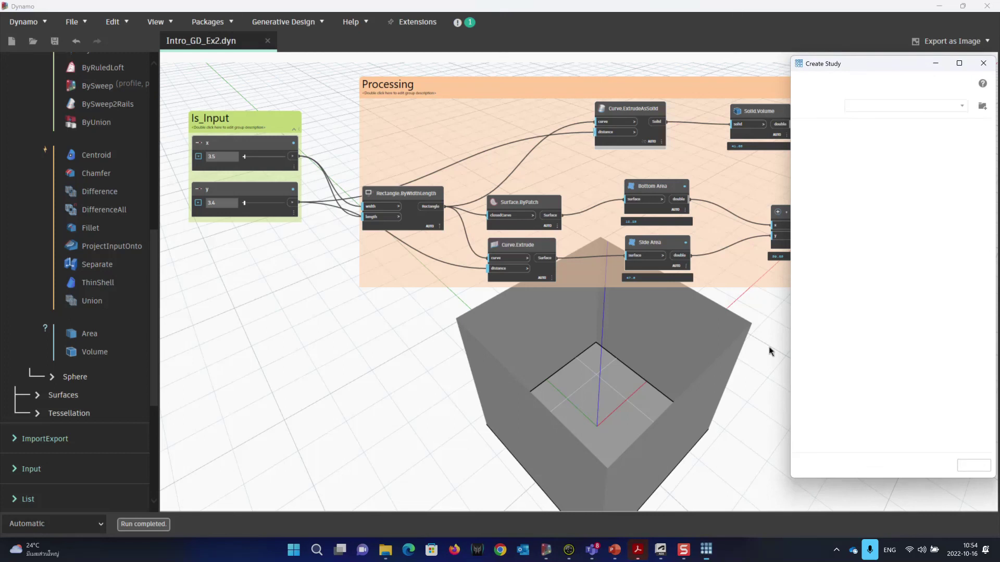
left_click(858, 220)
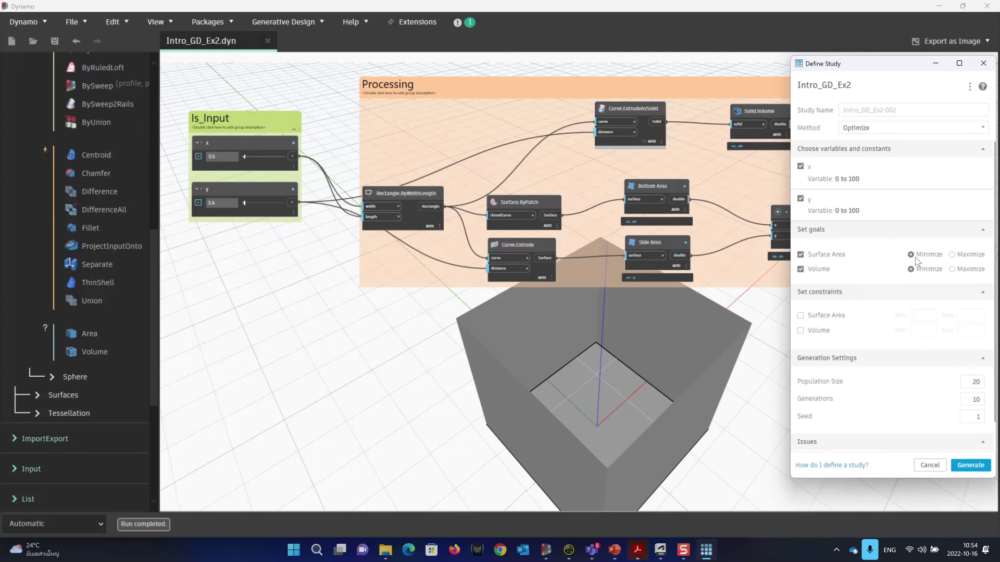
Remove Volume from the goals, constrain Volume between 215 and 217, and generate the surface-area-minimizing study
left_click(802, 270)
left_click(801, 332)
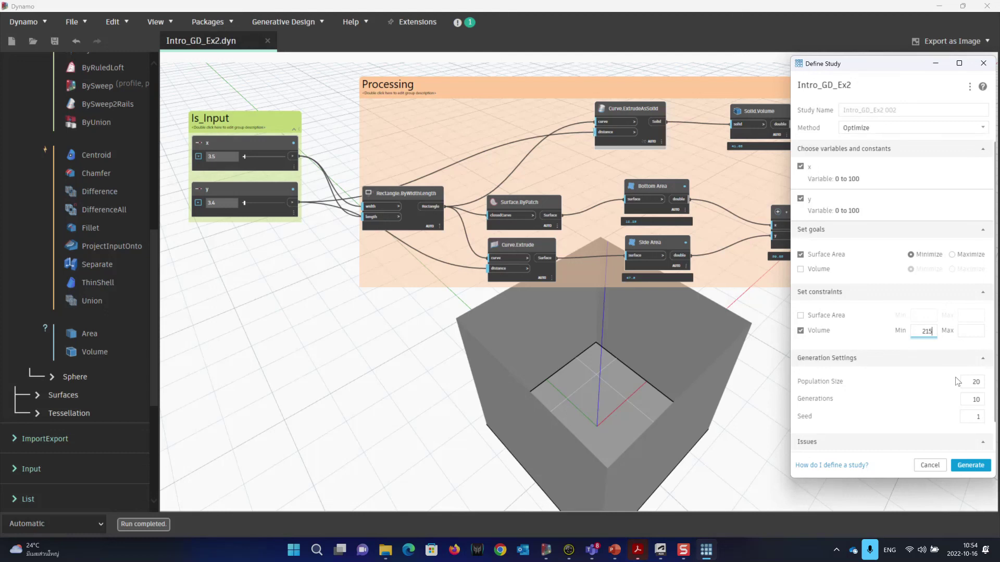
left_click(972, 332)
type("217")
left_click(970, 466)
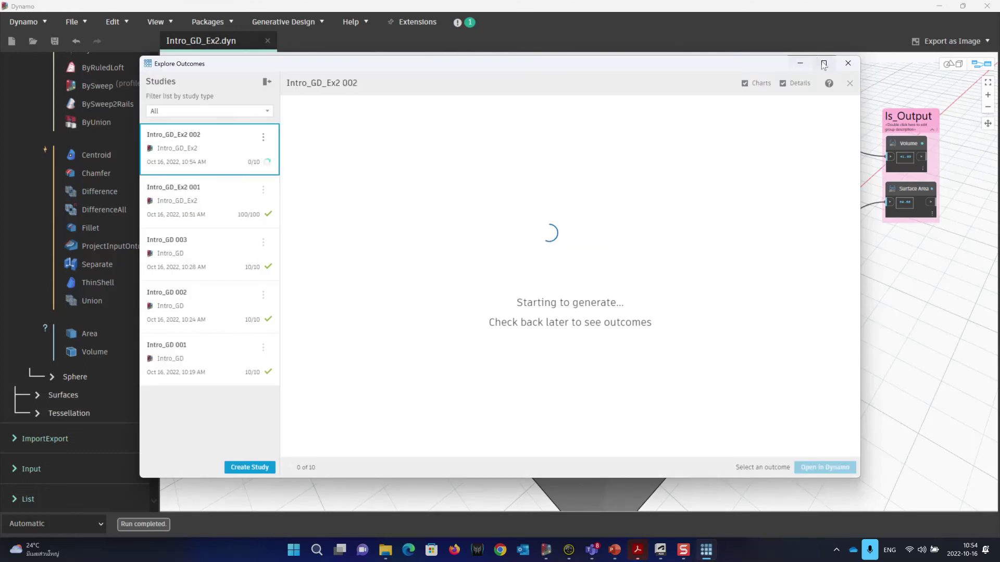
Inspect the generated Intro_GD_Ex2 002 outcome, rotating its 3D preview, and compare it with the Problem 2 slide in PowerPoint
left_click(824, 63)
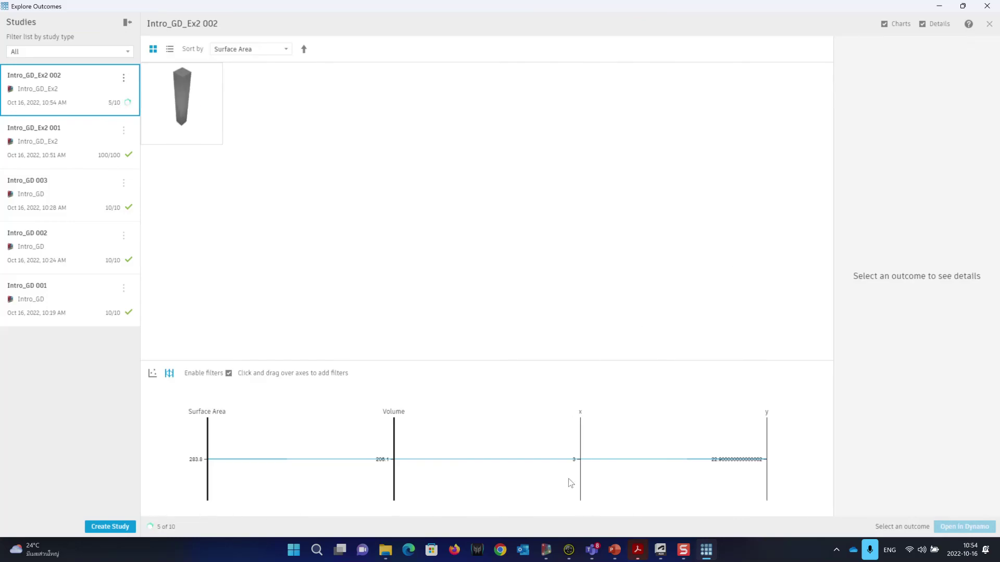
left_click(723, 459)
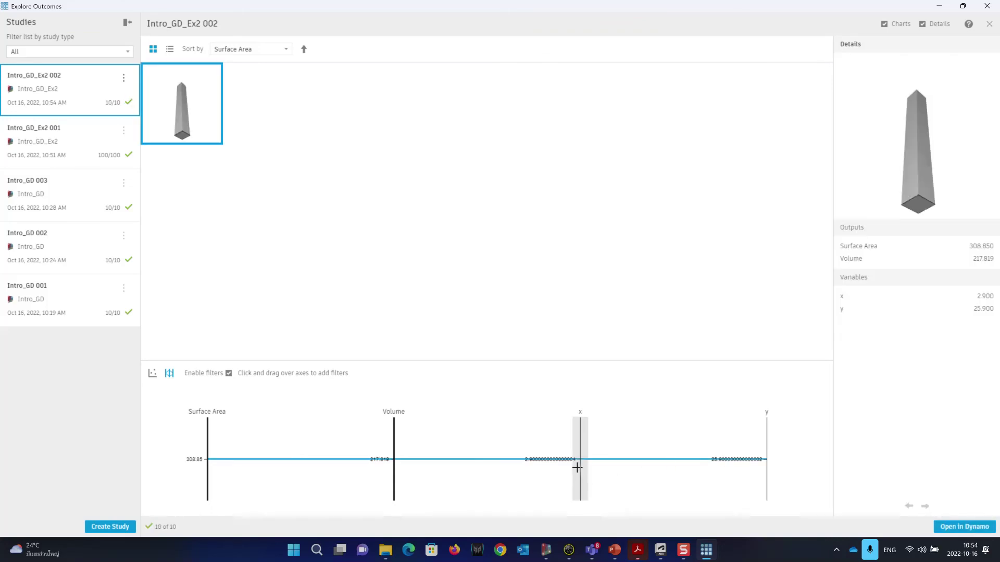
left_click(170, 113)
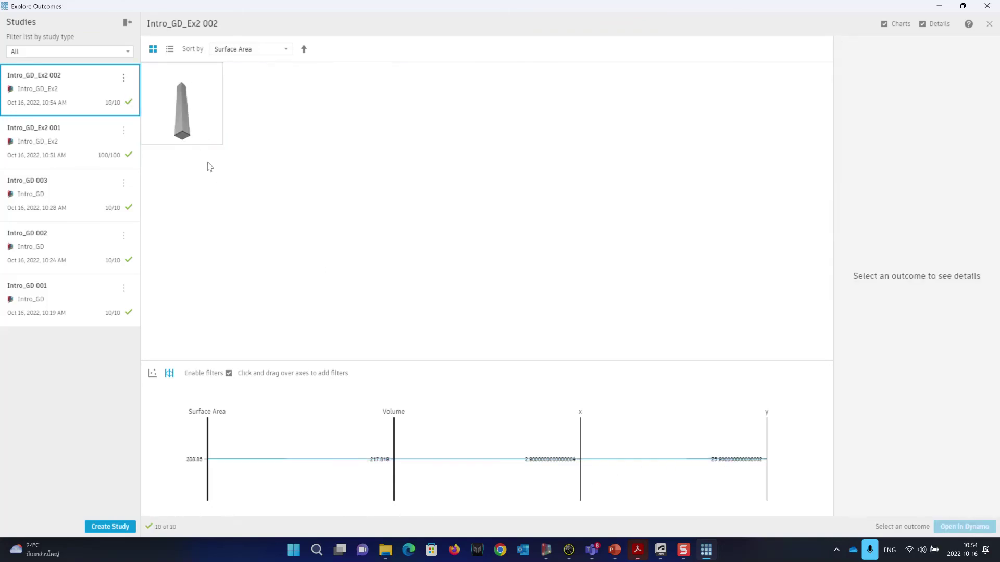
left_click(177, 116)
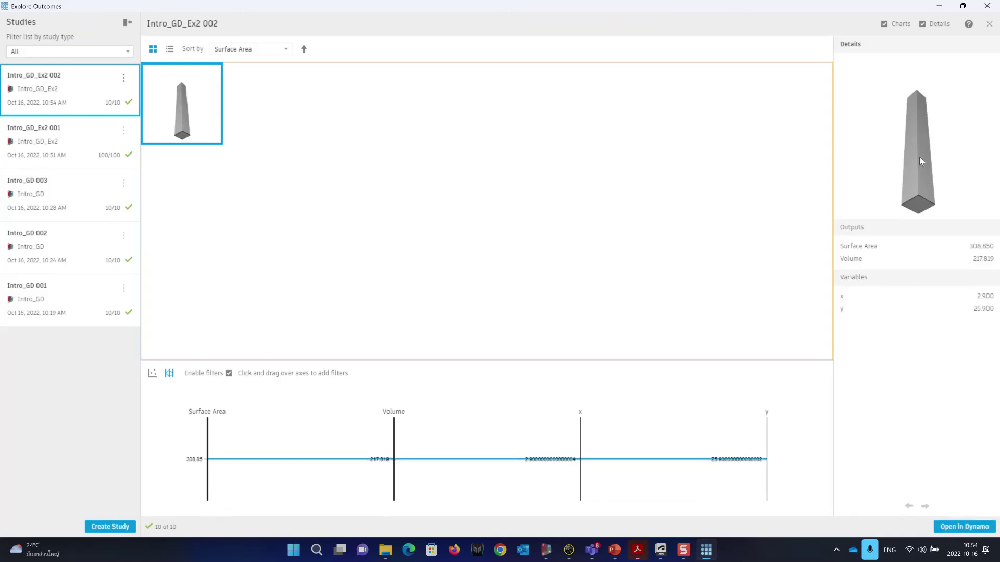
left_click_drag(916, 167, 923, 189)
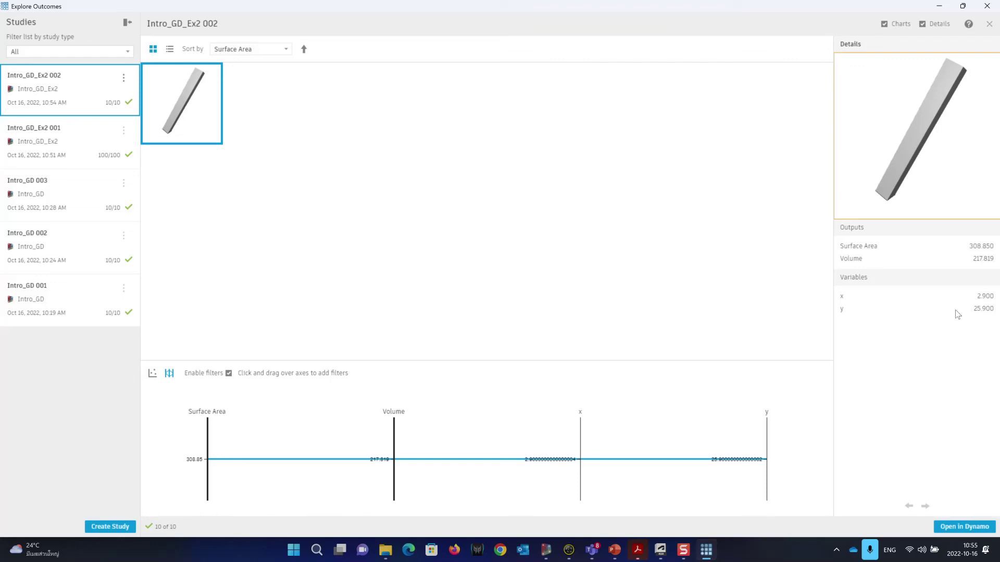
mouse_move(616, 554)
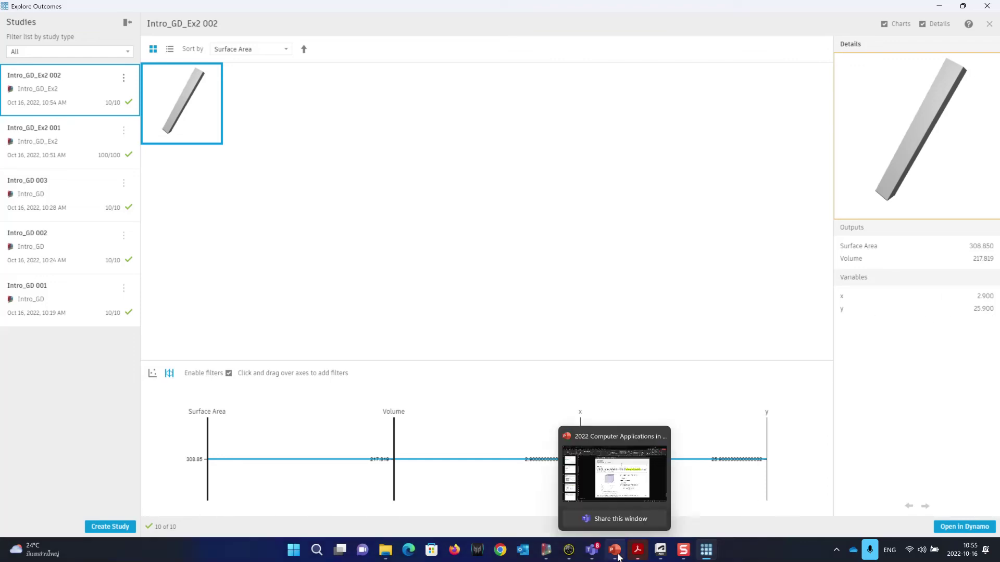
left_click(619, 530)
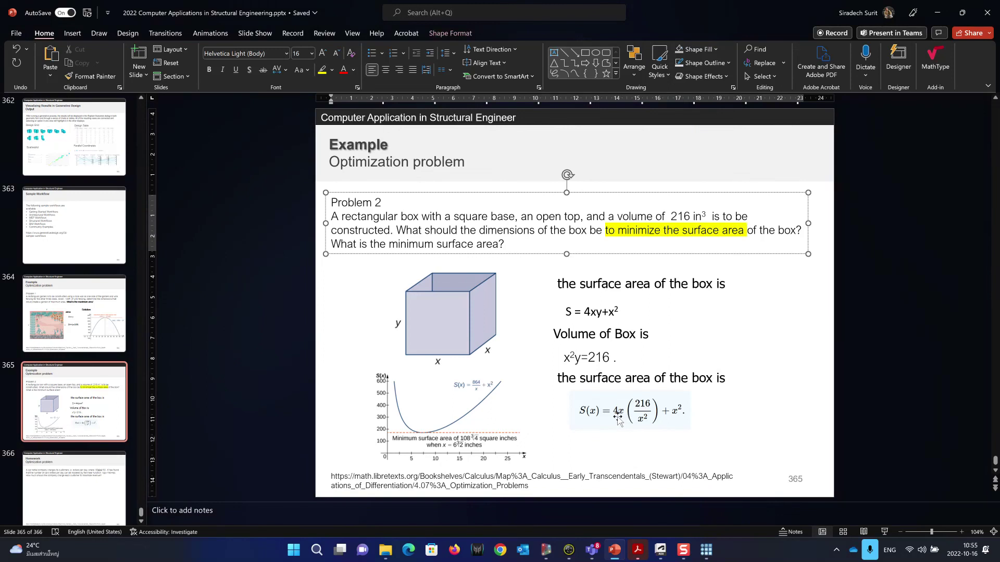
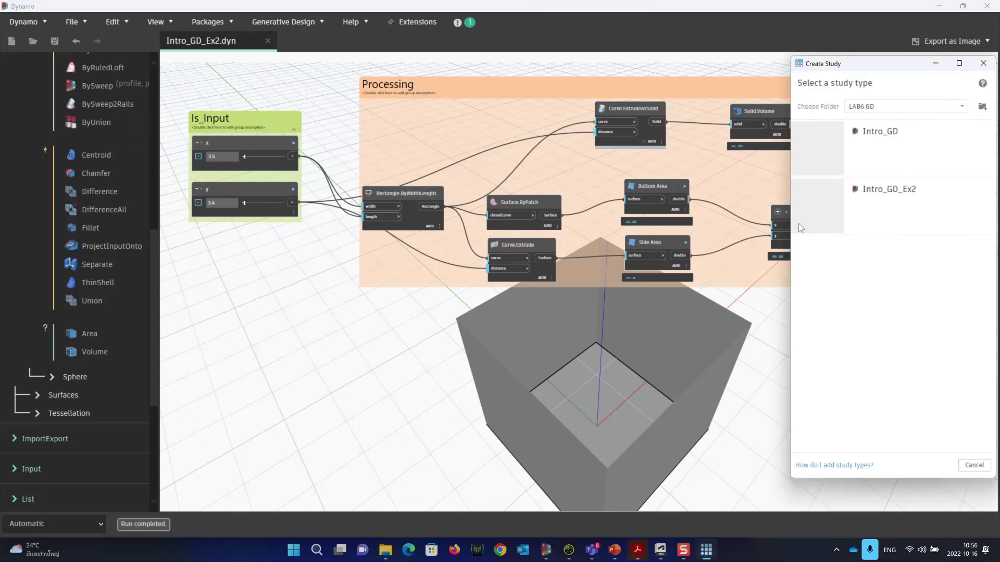
Generate another Intro_GD_Ex2 optimization minimizing only Surface Area, with both the minimum and maximum Volume constraint set to 216
left_click(903, 212)
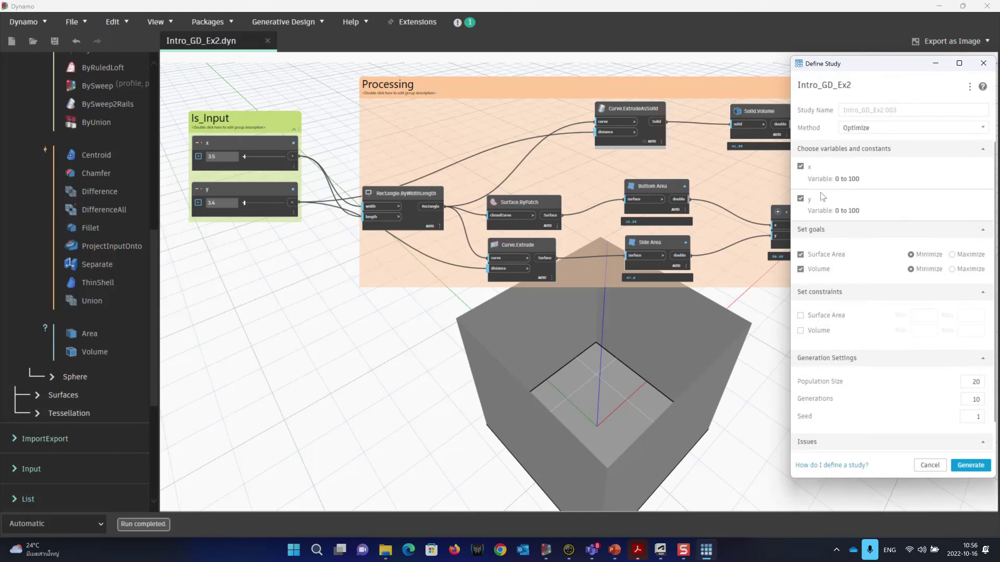
left_click(802, 271)
left_click(801, 331)
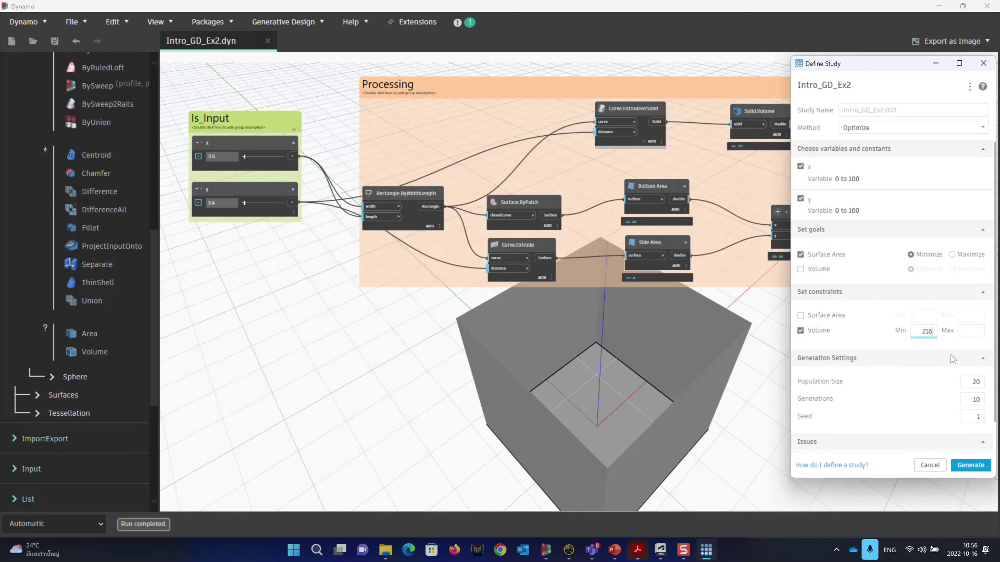
left_click(967, 334)
type("216")
left_click(972, 383)
double_click(974, 383)
left_click(967, 466)
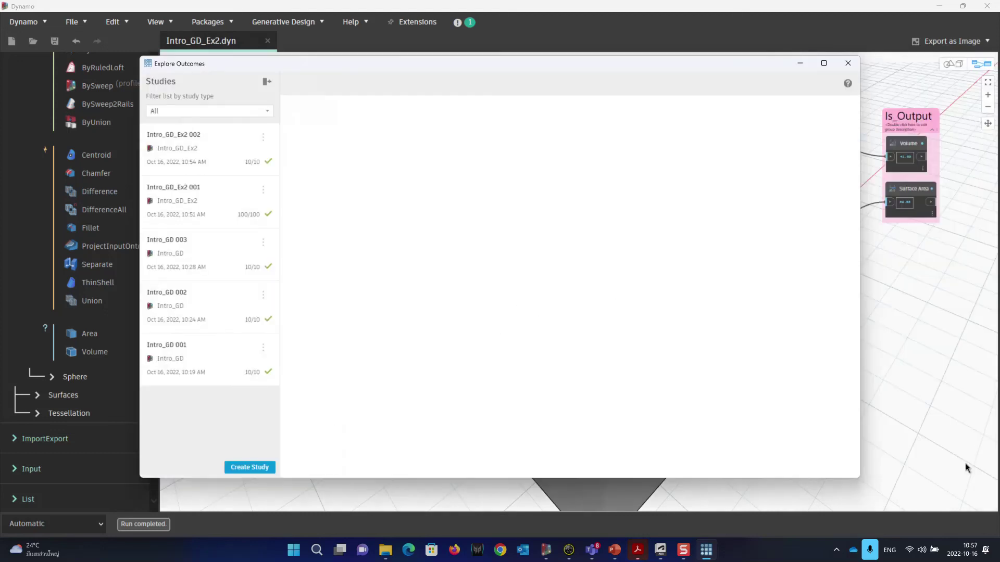
Maximize the outcomes window and inspect the Intro_GD_Ex2 003 outcome's outputs and variables
left_click(825, 64)
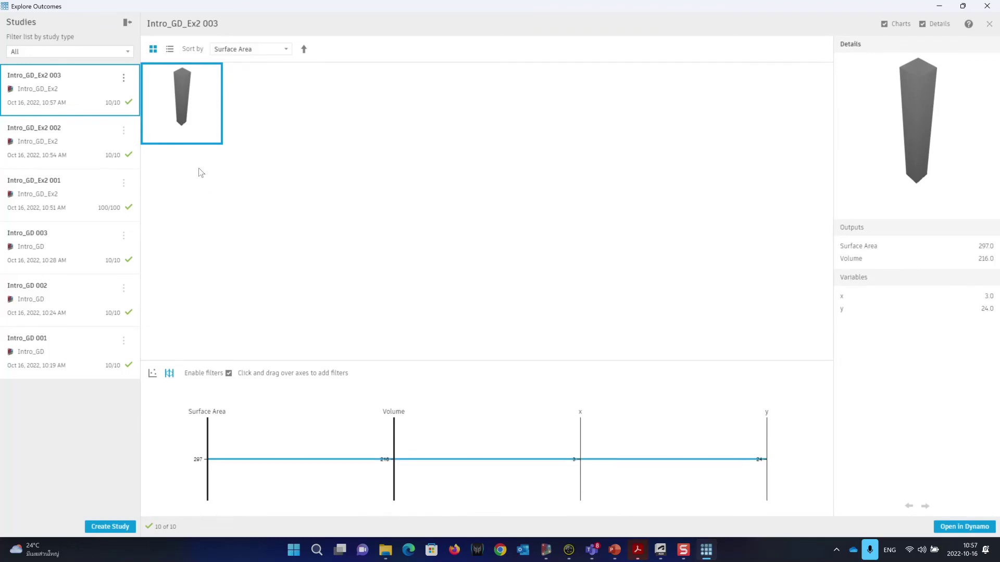
left_click(191, 106)
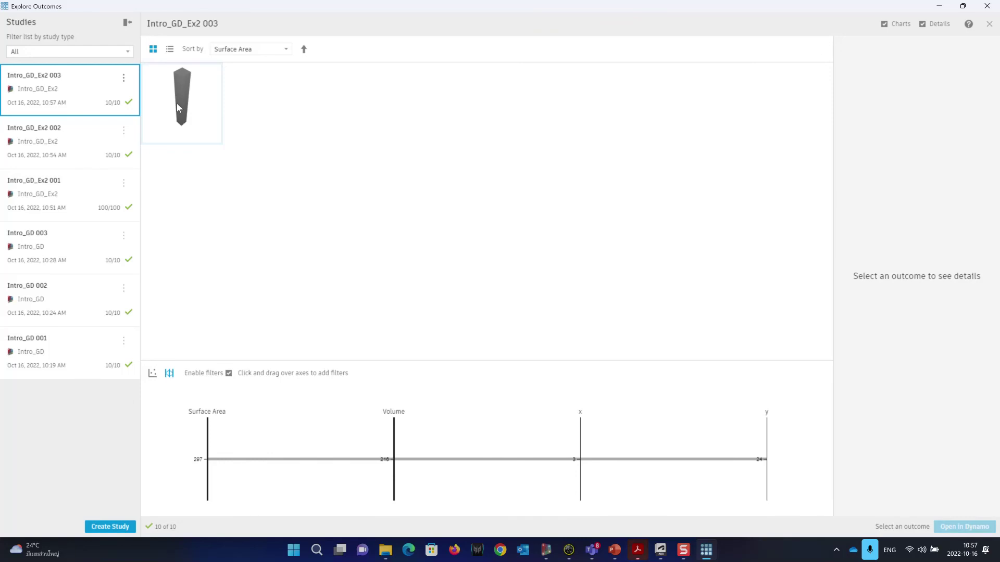
left_click(177, 106)
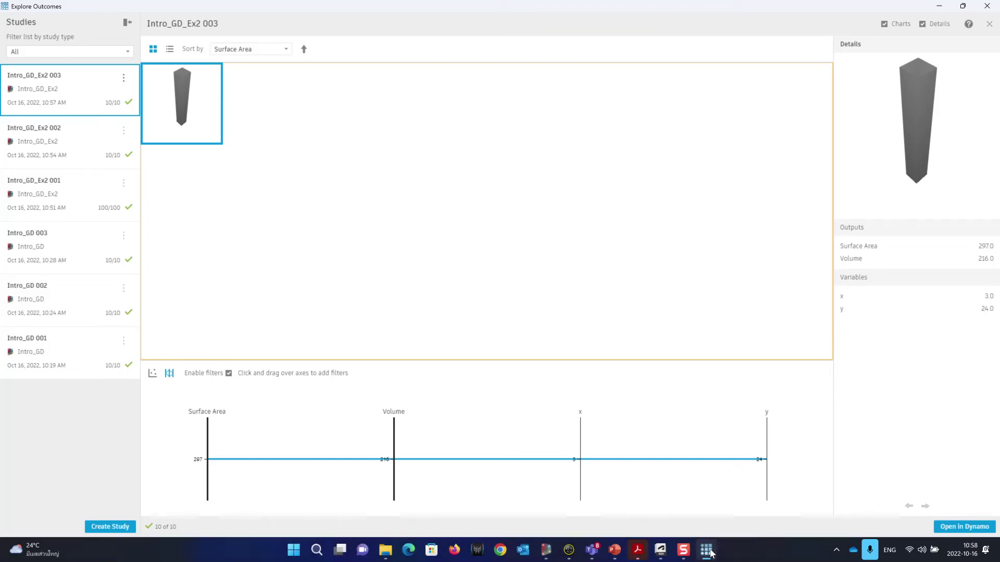
Revisit the Intro_GD_Ex2 002 and 001 studies, look through the 001 outcomes, and restore the outcomes window to its smaller size
left_click(74, 133)
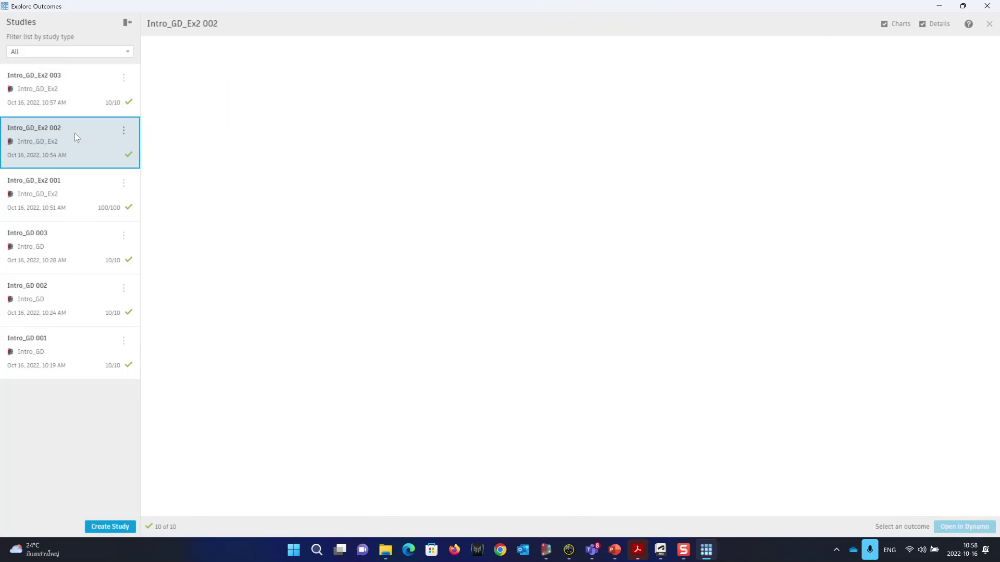
left_click(62, 198)
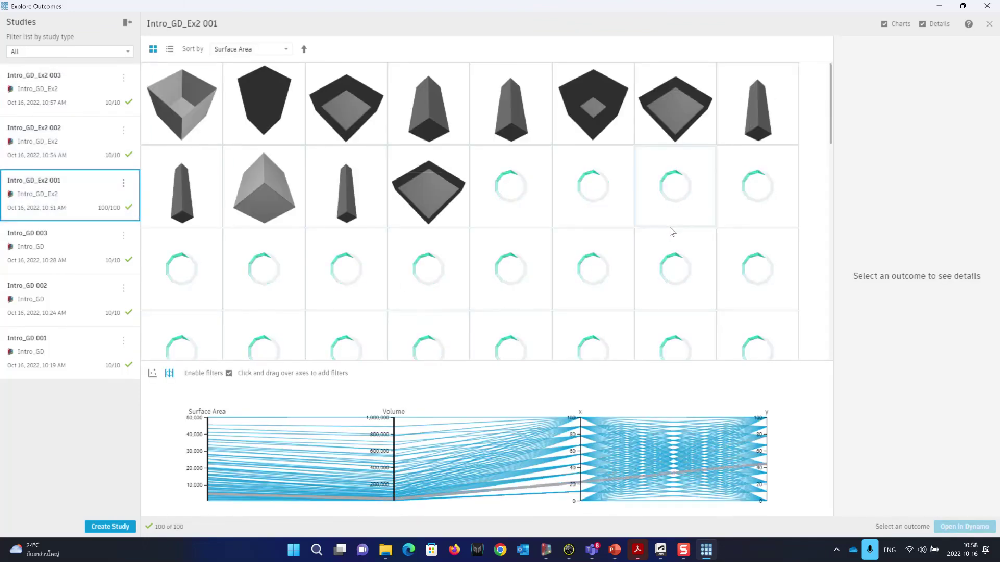
scroll(672, 232, "down", 10)
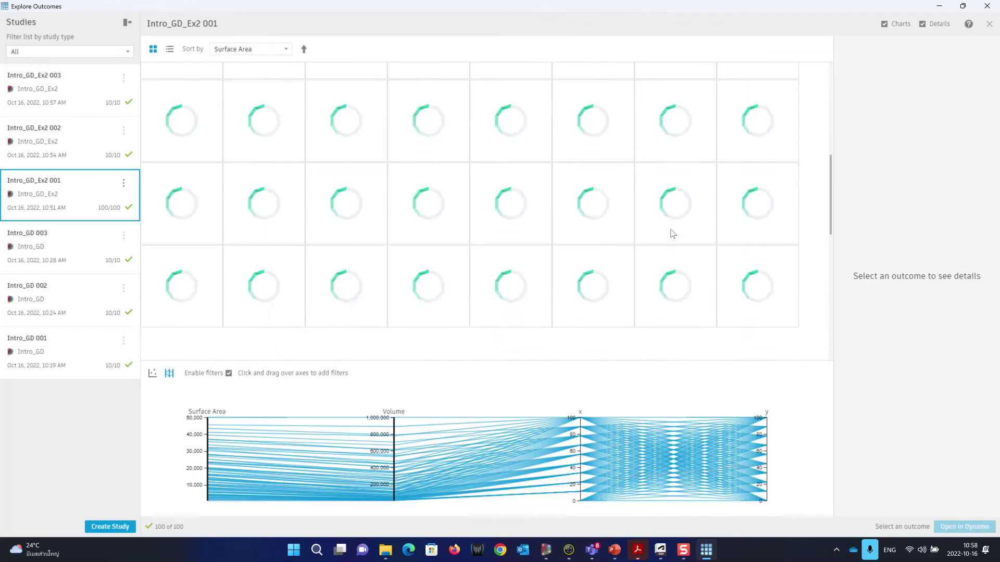
left_click(963, 6)
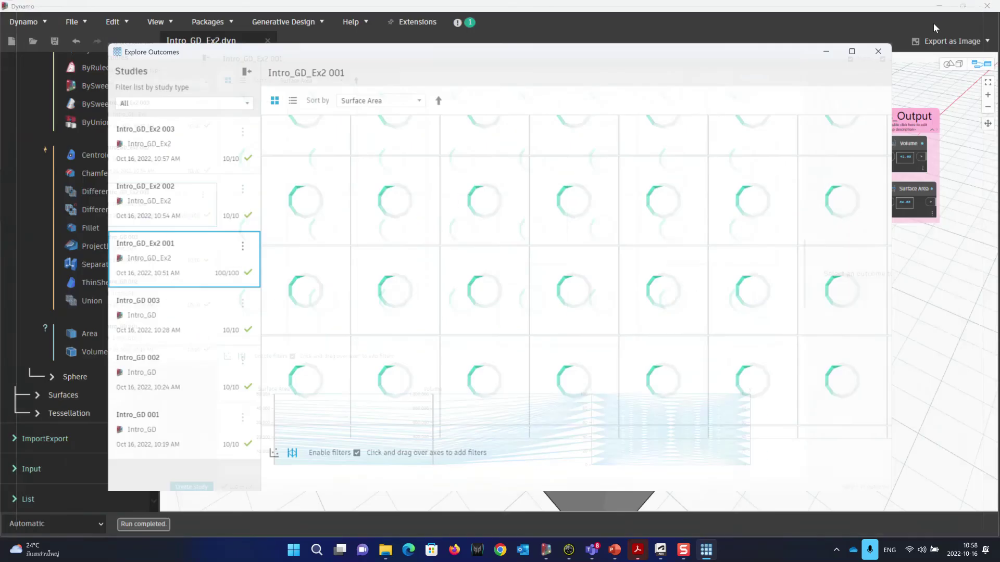
Move the outcomes window down off the graph and shift the Processing group slightly upward on the canvas
left_click_drag(564, 66, 316, 207)
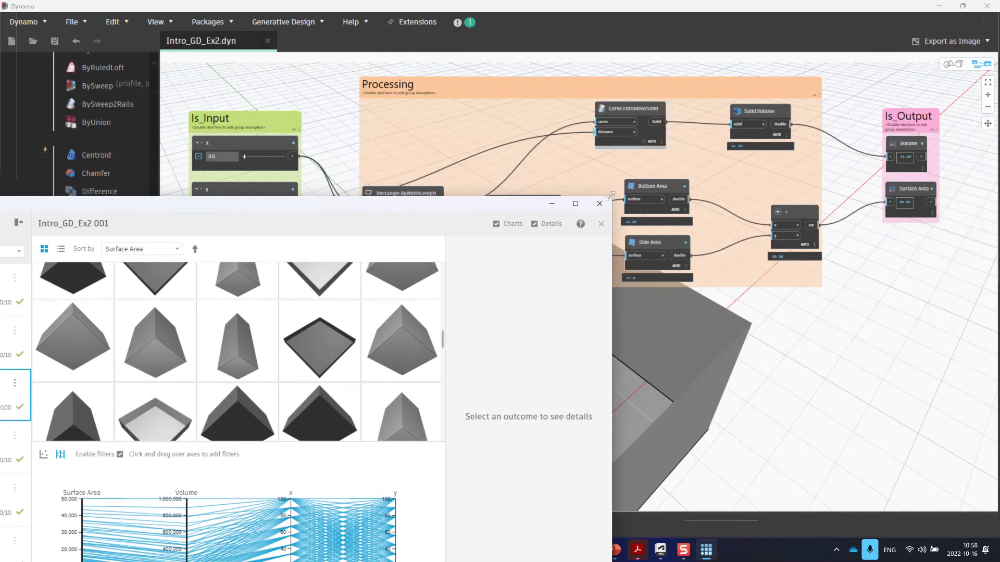
left_click(598, 203)
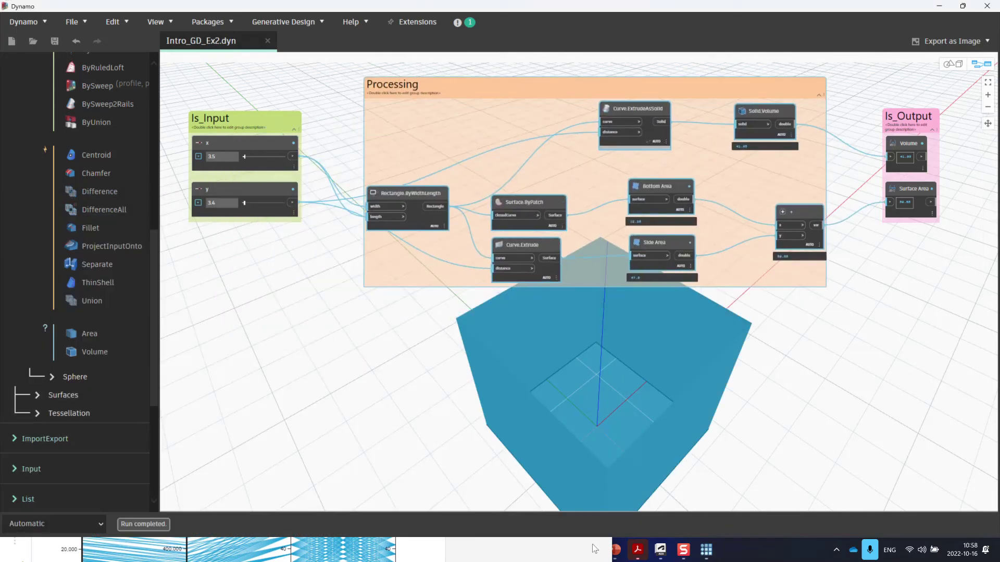
left_click_drag(611, 289, 383, 290)
left_click_drag(174, 207, 625, 292)
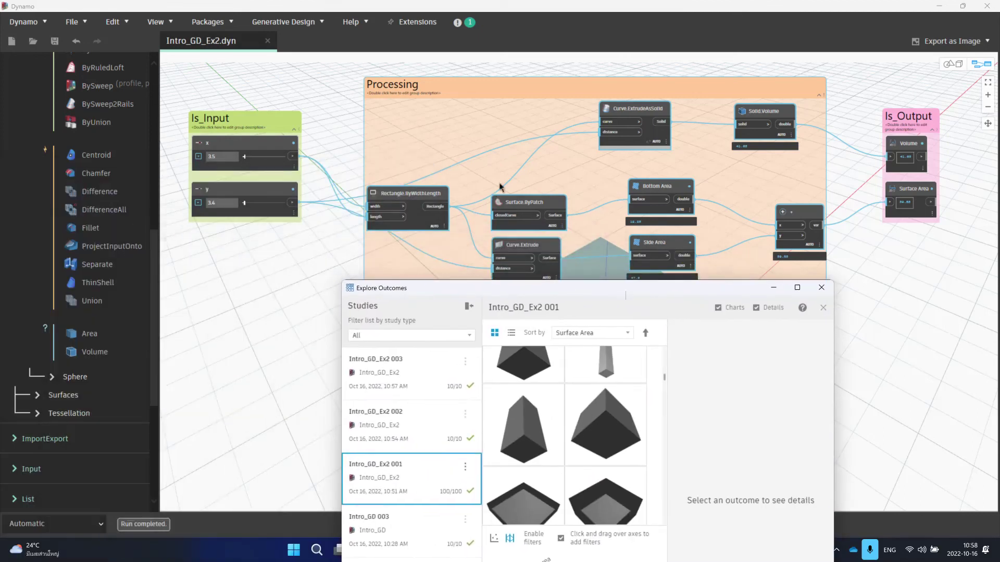
left_click_drag(528, 284, 535, 313)
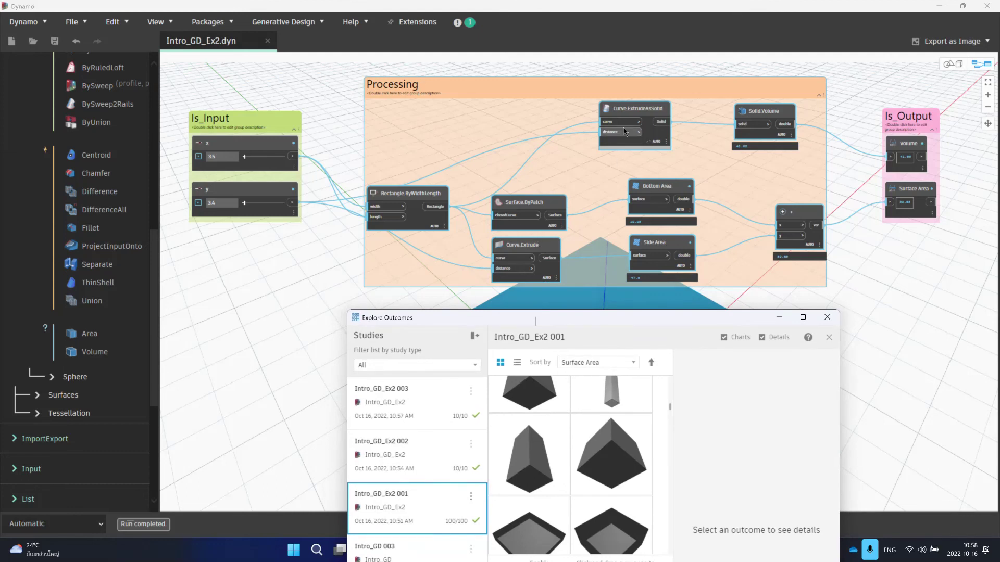
left_click_drag(620, 144, 618, 119)
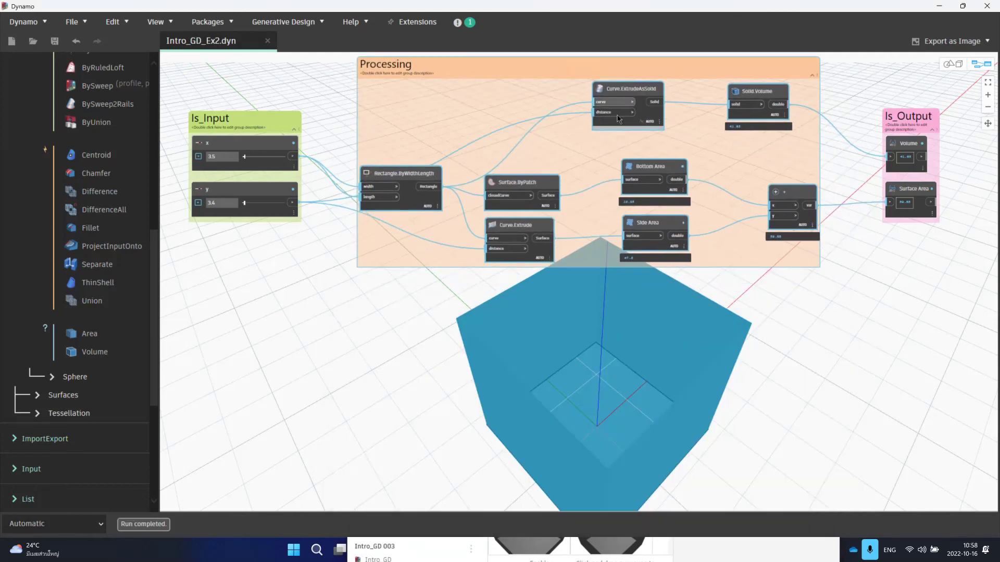
Maximize the outcomes window, inspect one Intro_GD_Ex2 001 outcome with its 3D preview rotated, and return to the graph with nothing selected
left_click(713, 549)
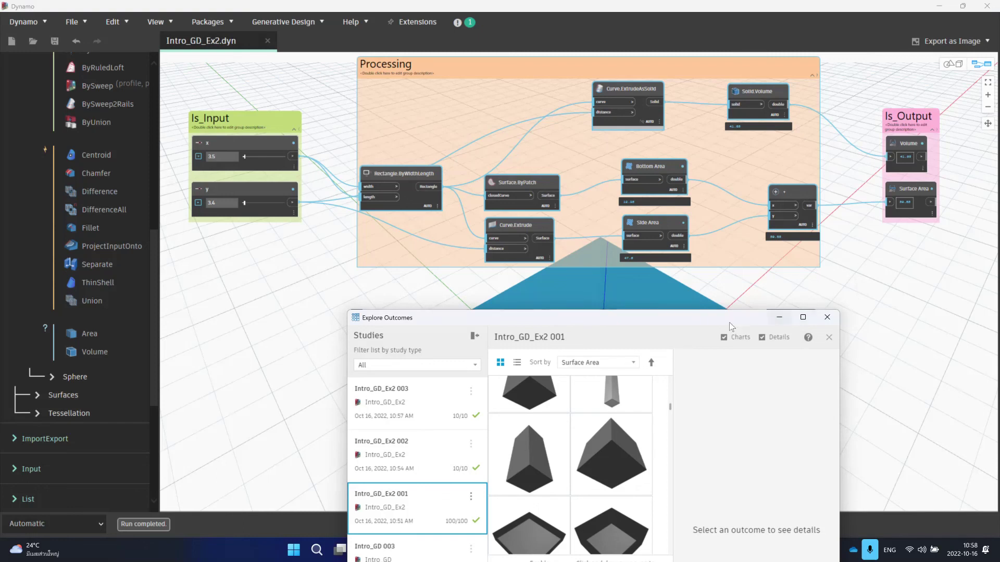
left_click_drag(712, 320, 666, 64)
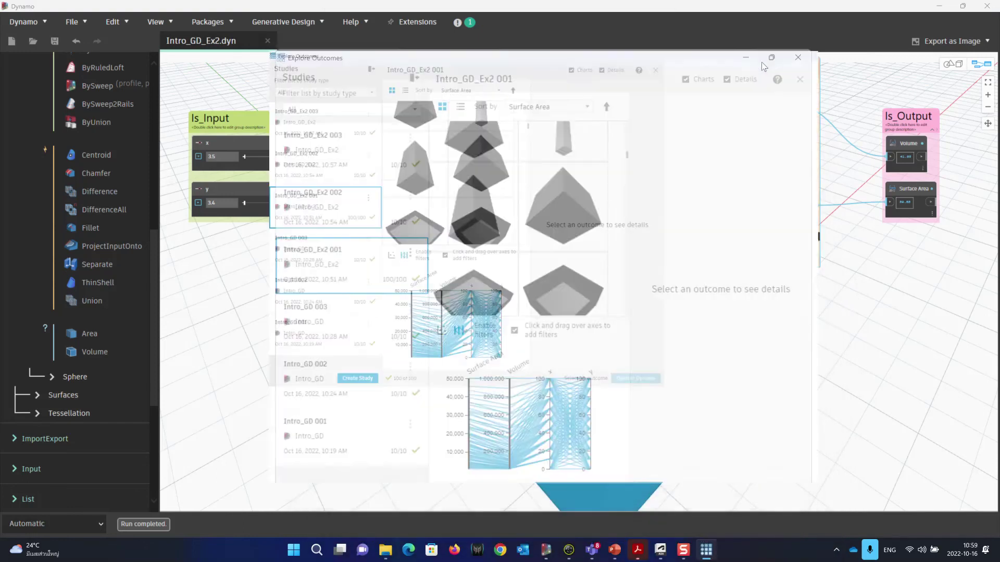
left_click(757, 62)
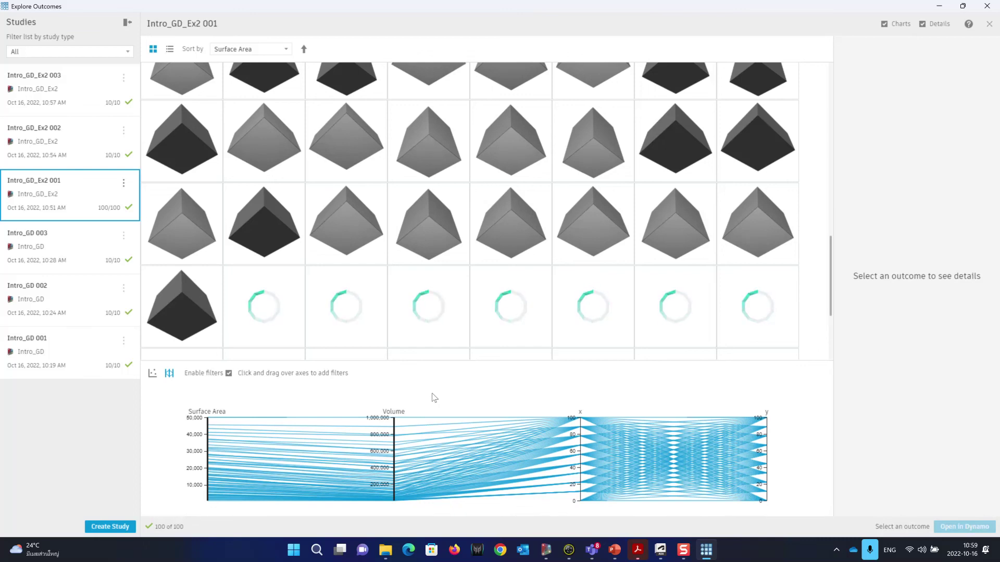
scroll(532, 301, "up", 1)
left_click(532, 301)
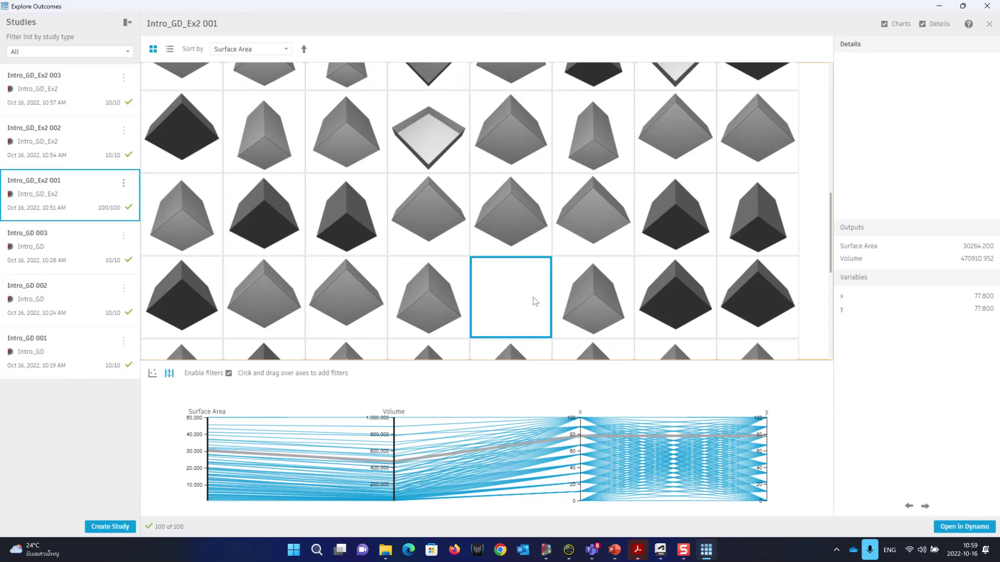
left_click_drag(918, 151, 885, 180)
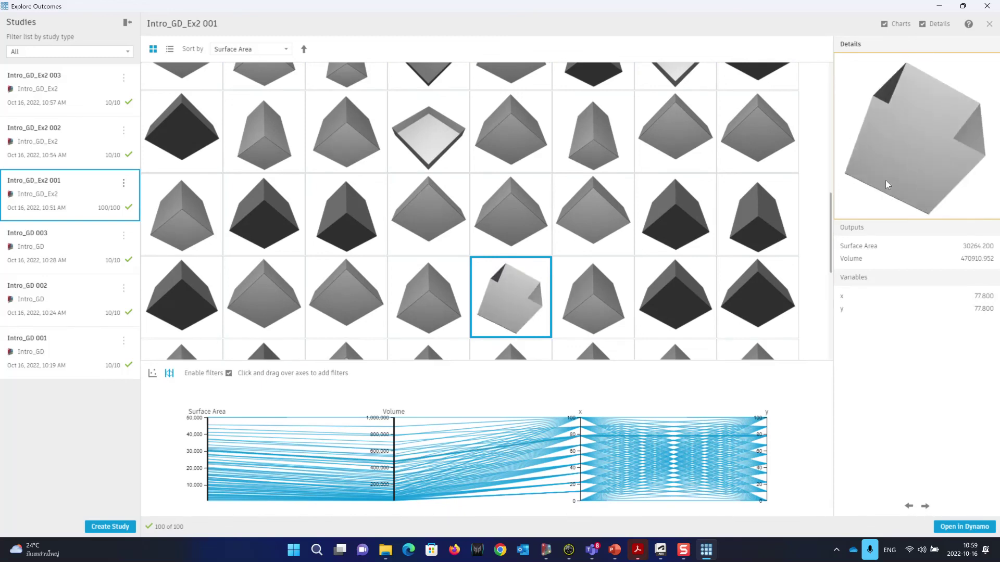
left_click(939, 6)
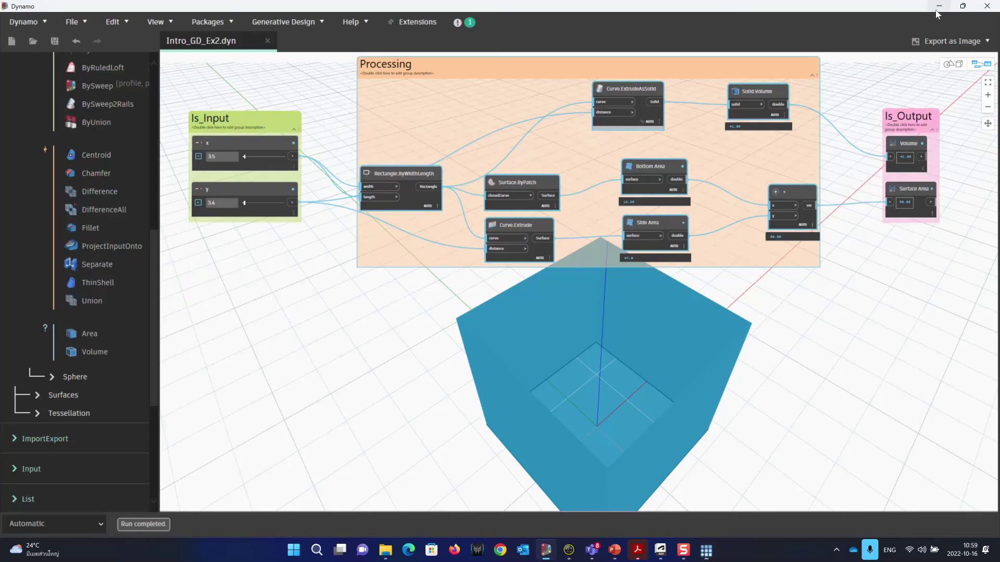
left_click(371, 306)
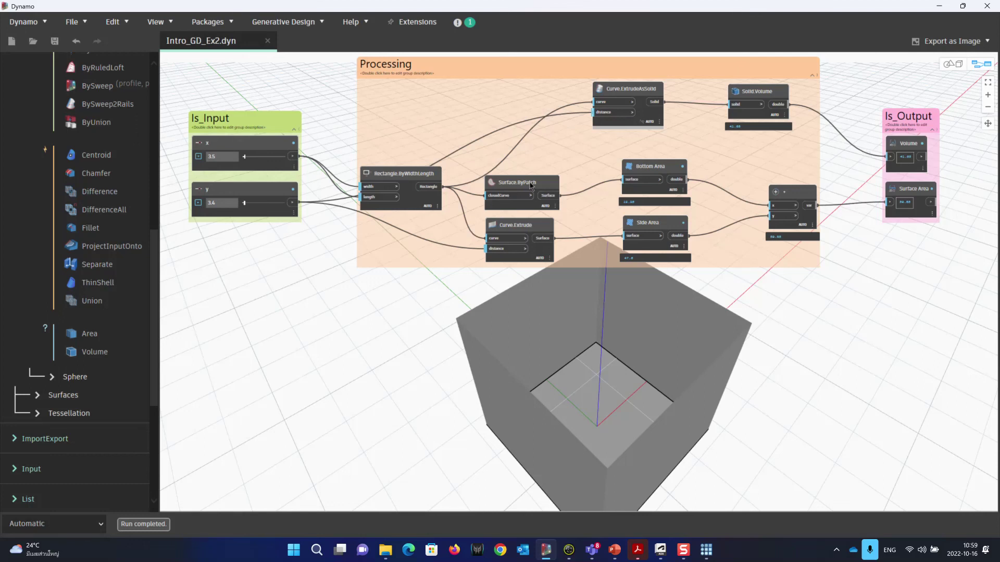
Search the online Dynamo packages for "lighting"
left_click(214, 23)
left_click(161, 37)
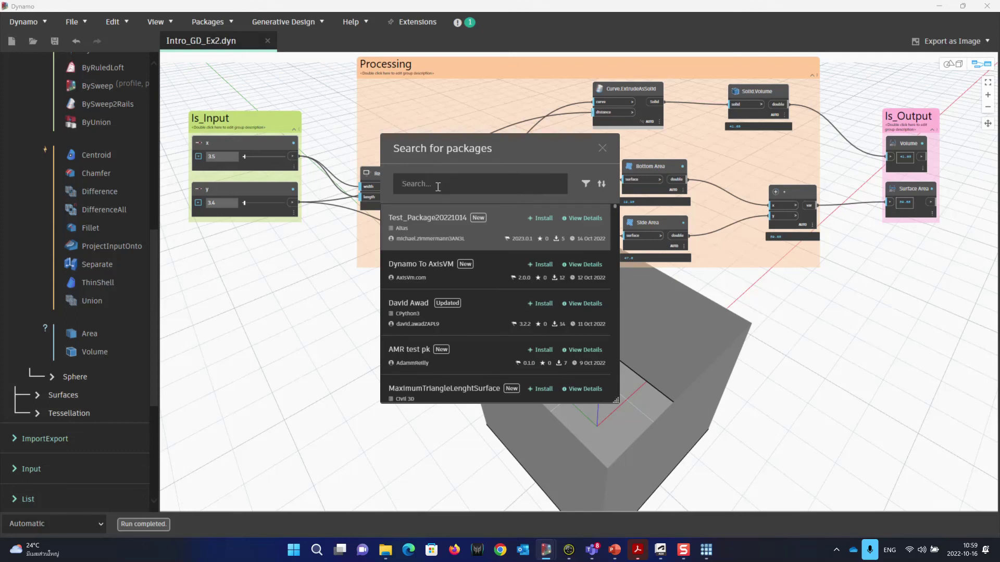
type("light")
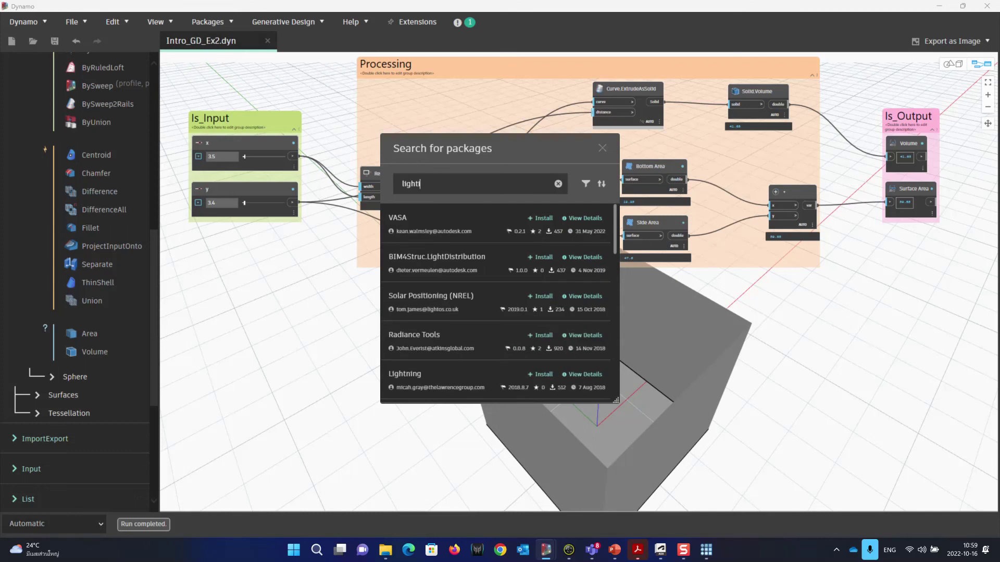
type(" ng")
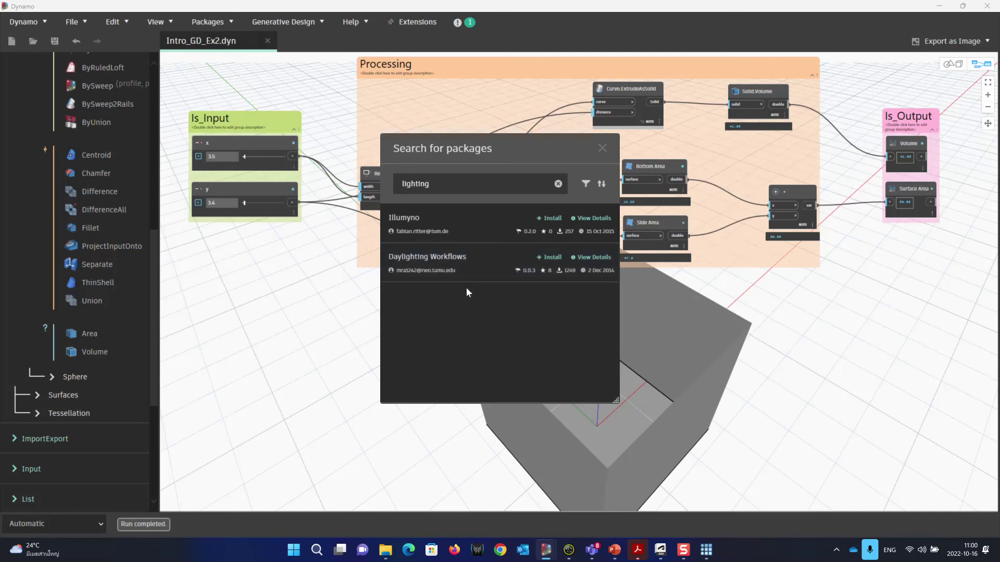
Search the packages for "lady" and read the details of the Ladybug and Honeybee packages
left_click_drag(436, 183, 383, 179)
type("lady")
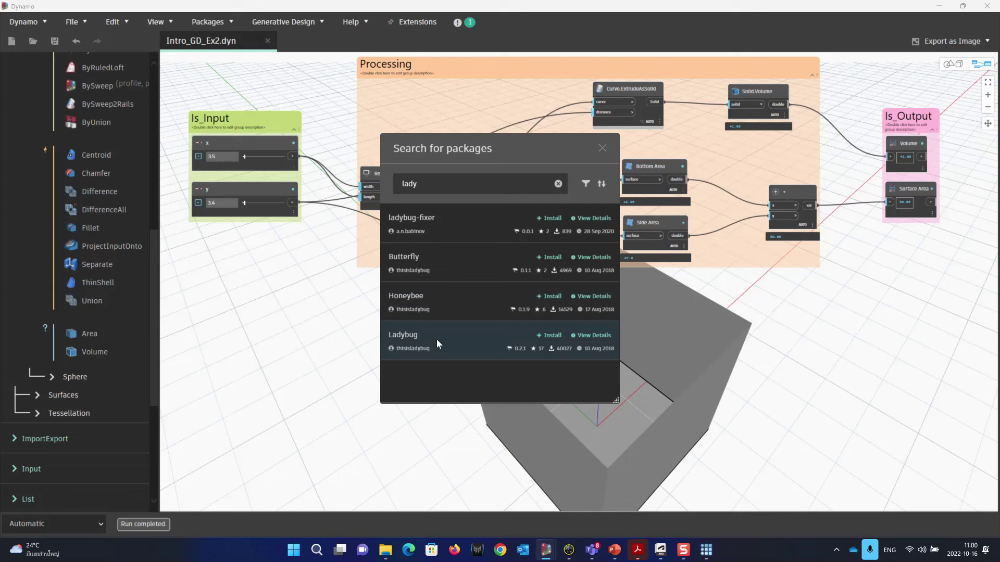
left_click(587, 340)
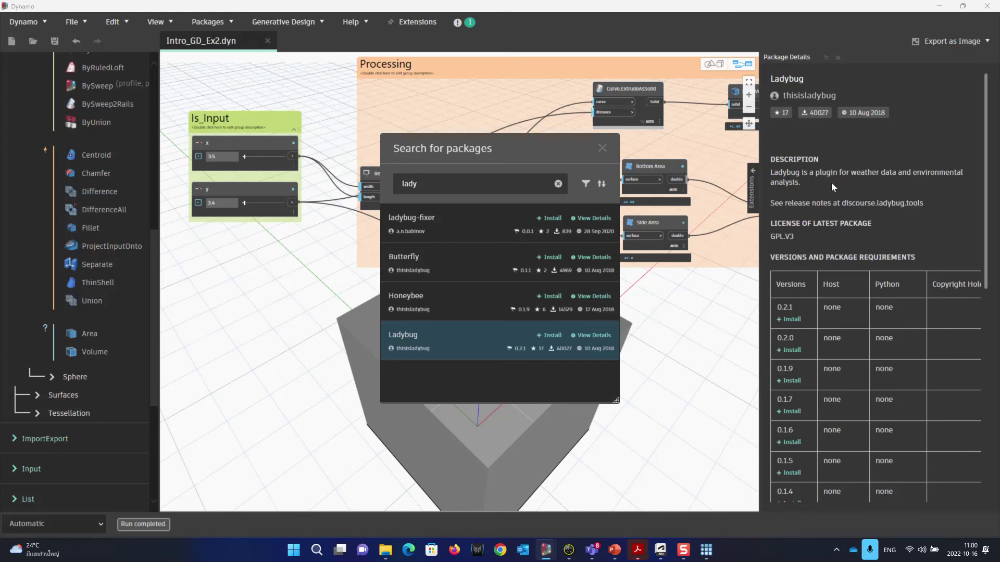
left_click(588, 295)
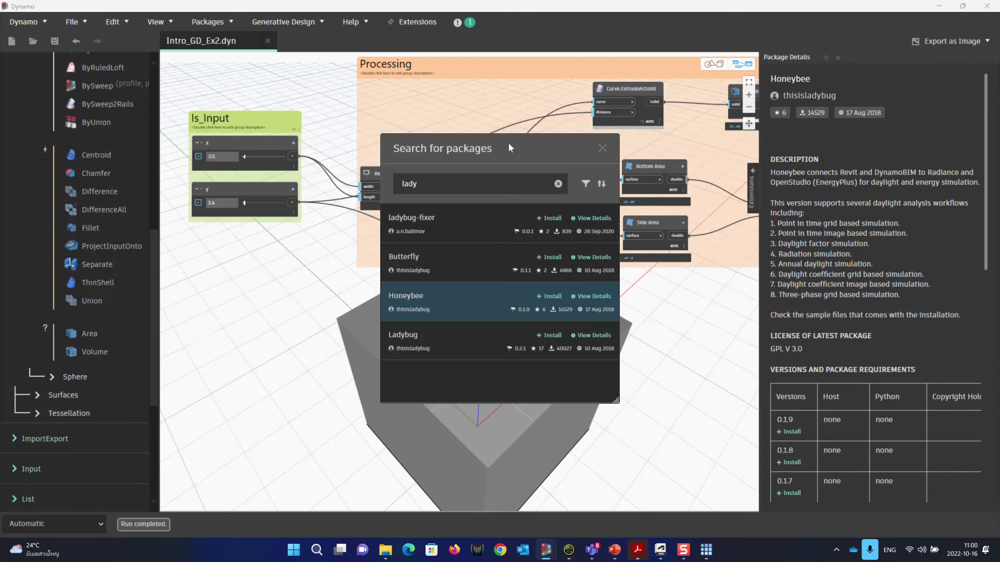
Place the package search window below the graph so that the input, processing and output groups are all in view
left_click_drag(509, 146, 461, 172)
scroll(672, 266, "down", 3)
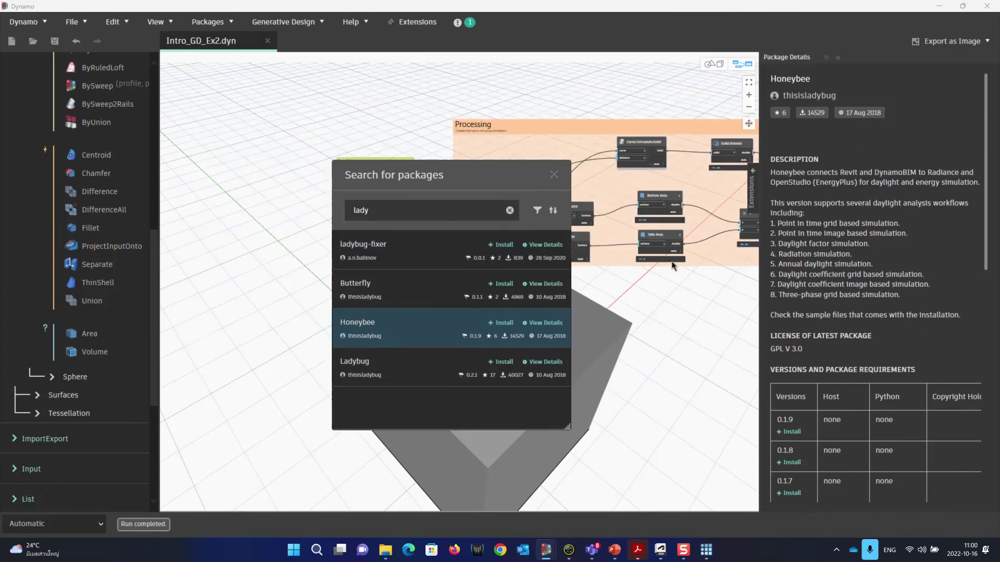
middle_click_drag(684, 292, 578, 229)
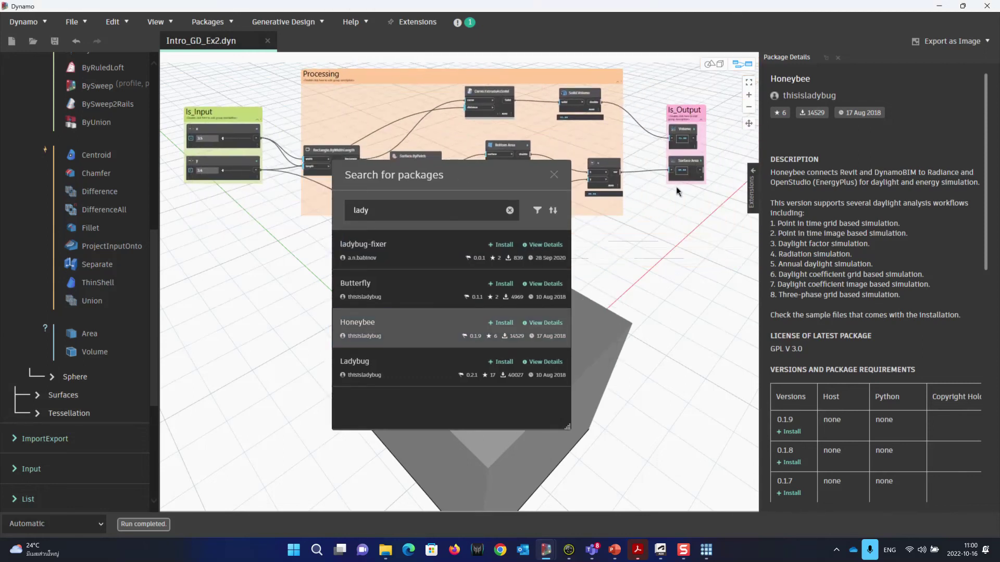
left_click_drag(469, 183, 530, 248)
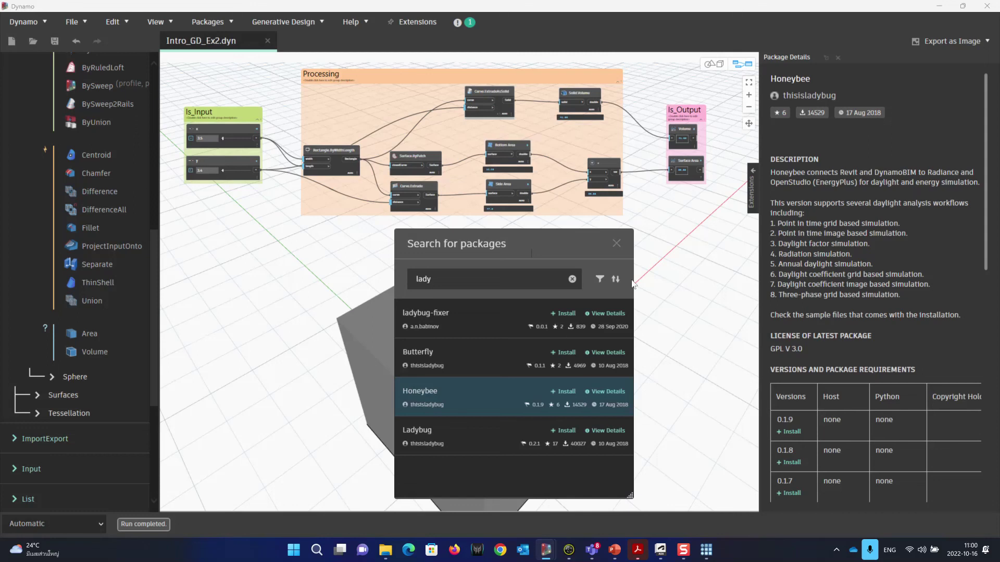
Clear the package search term, browse the full list of available packages, and close the package search
left_click(571, 279)
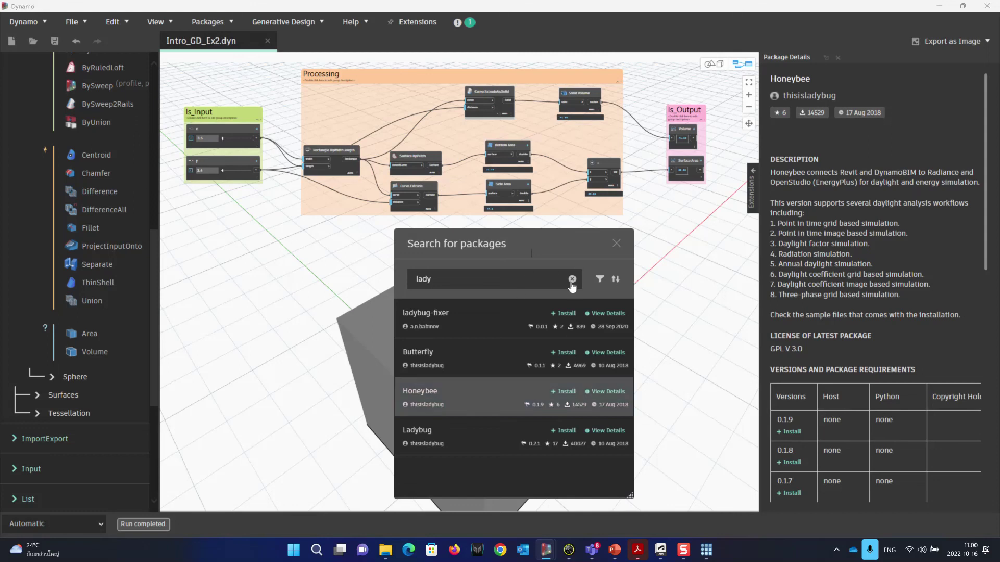
scroll(515, 341, "down", 5)
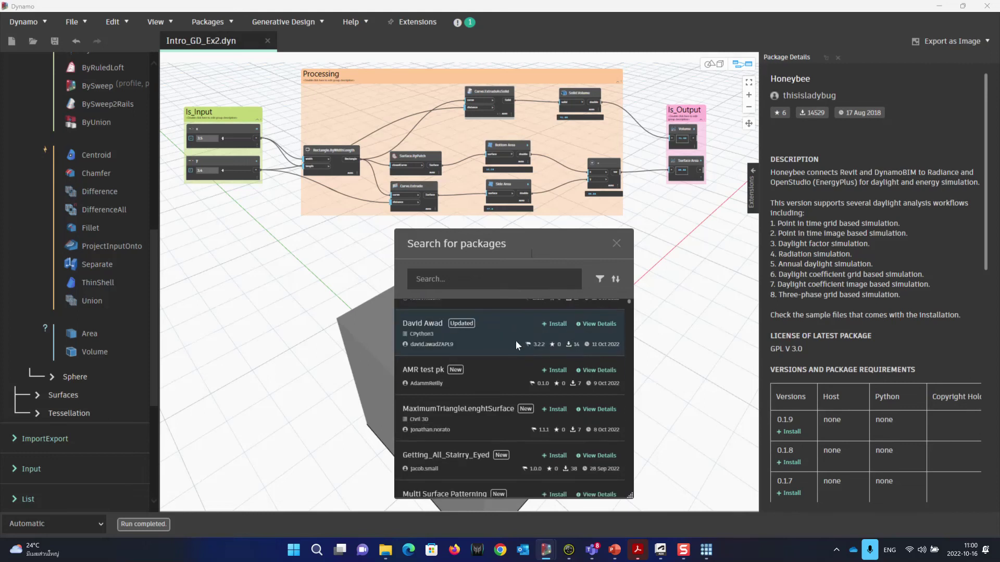
scroll(518, 342, "down", 10)
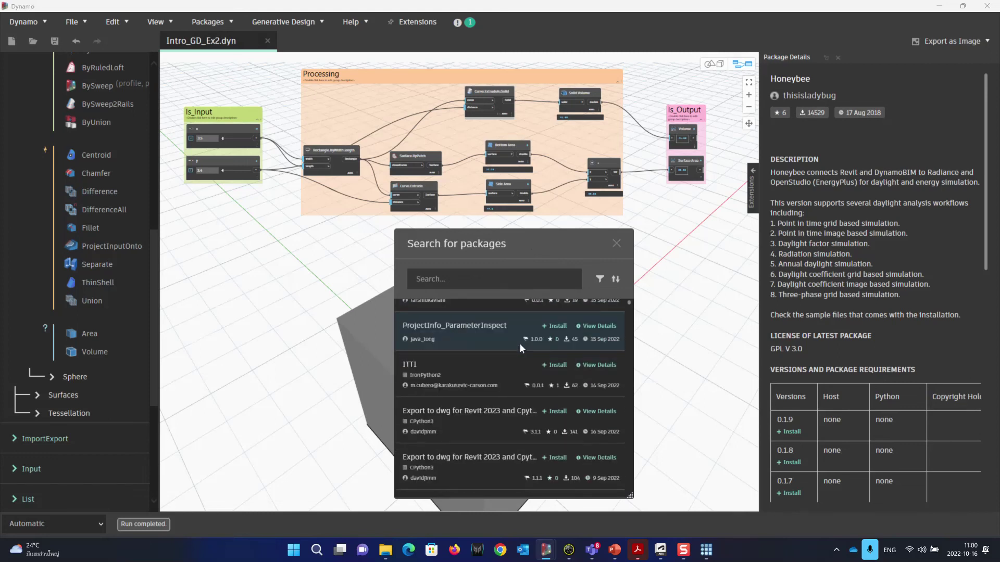
scroll(526, 346, "down", 10)
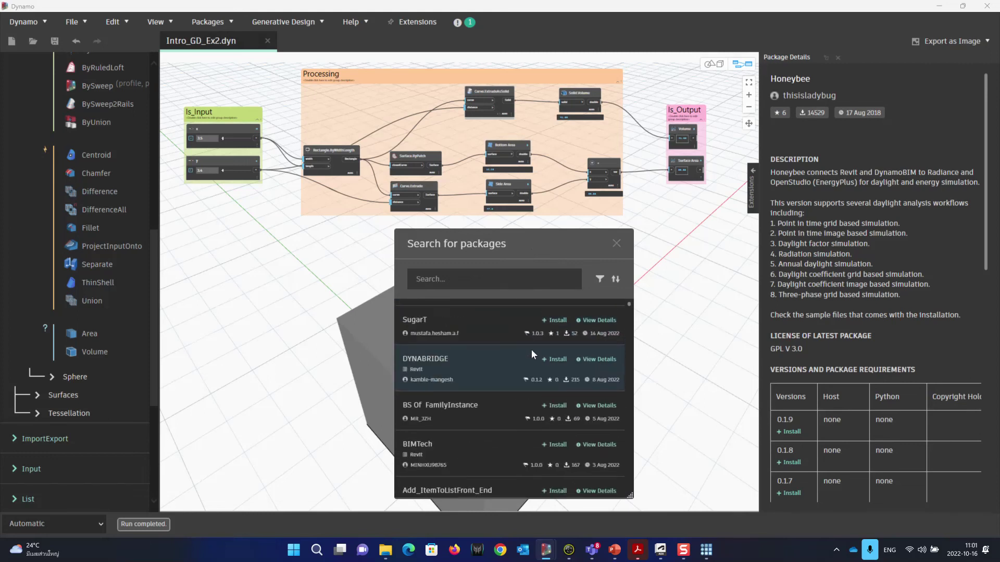
scroll(535, 353, "down", 10)
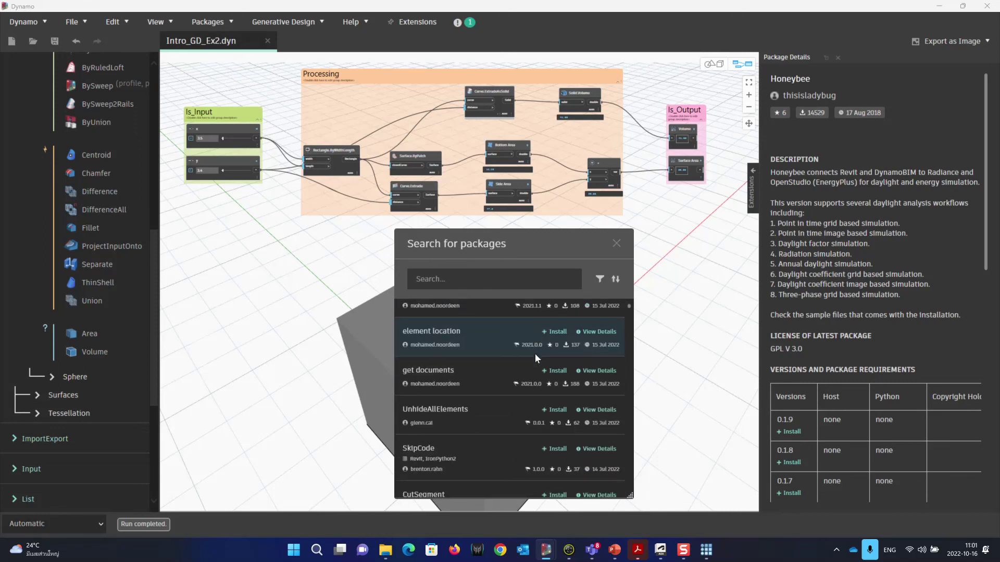
scroll(542, 356, "down", 6)
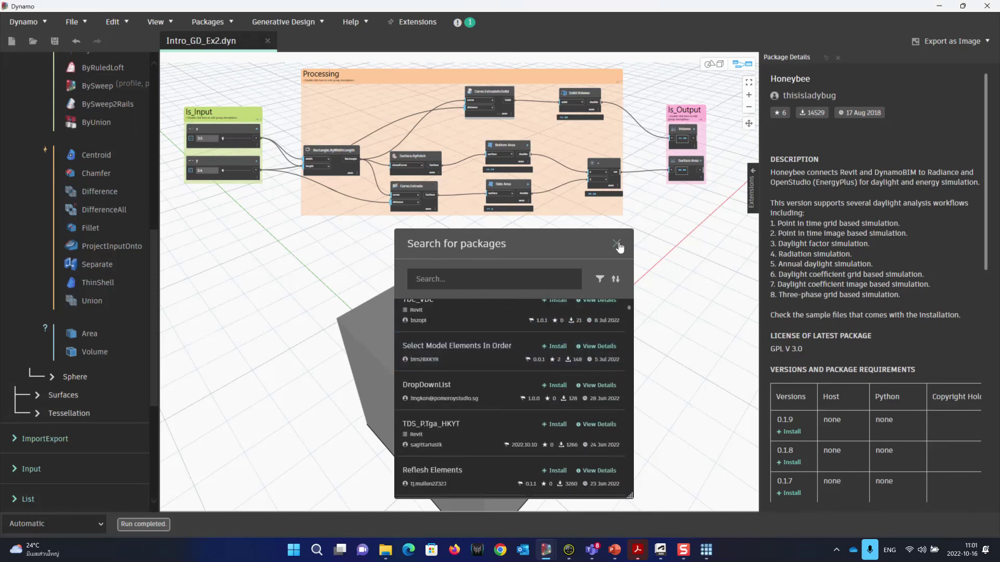
left_click_drag(570, 242, 553, 240)
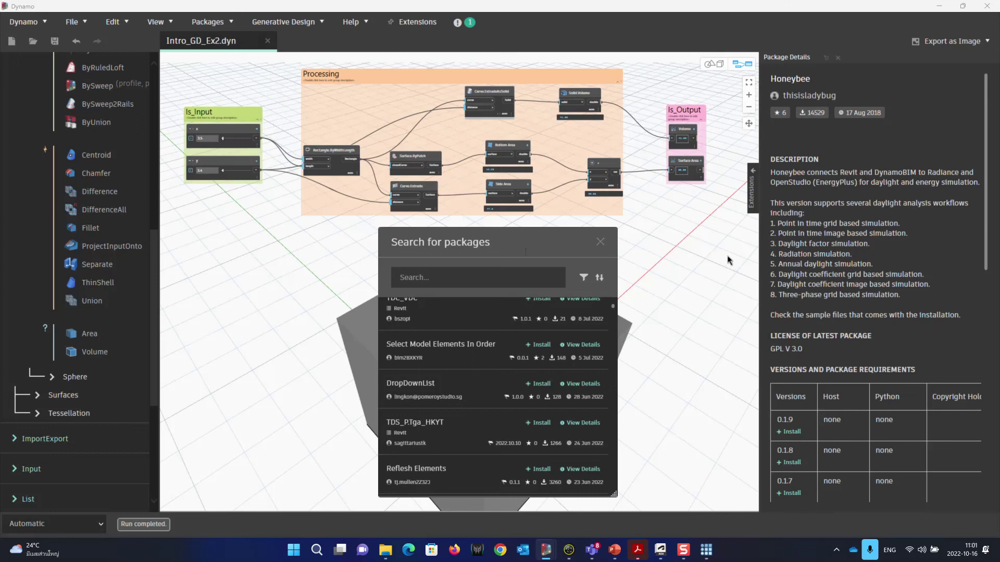
left_click(600, 242)
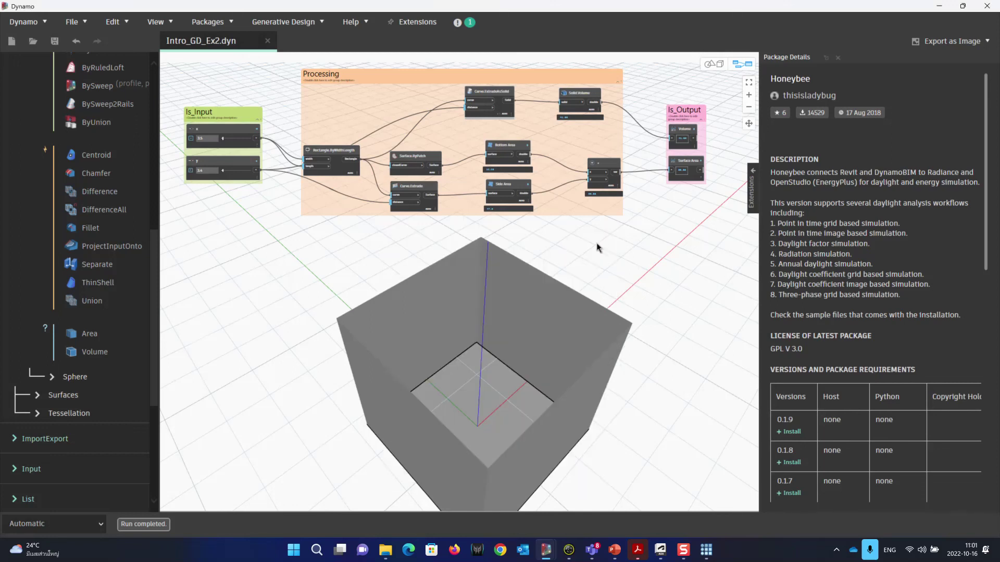